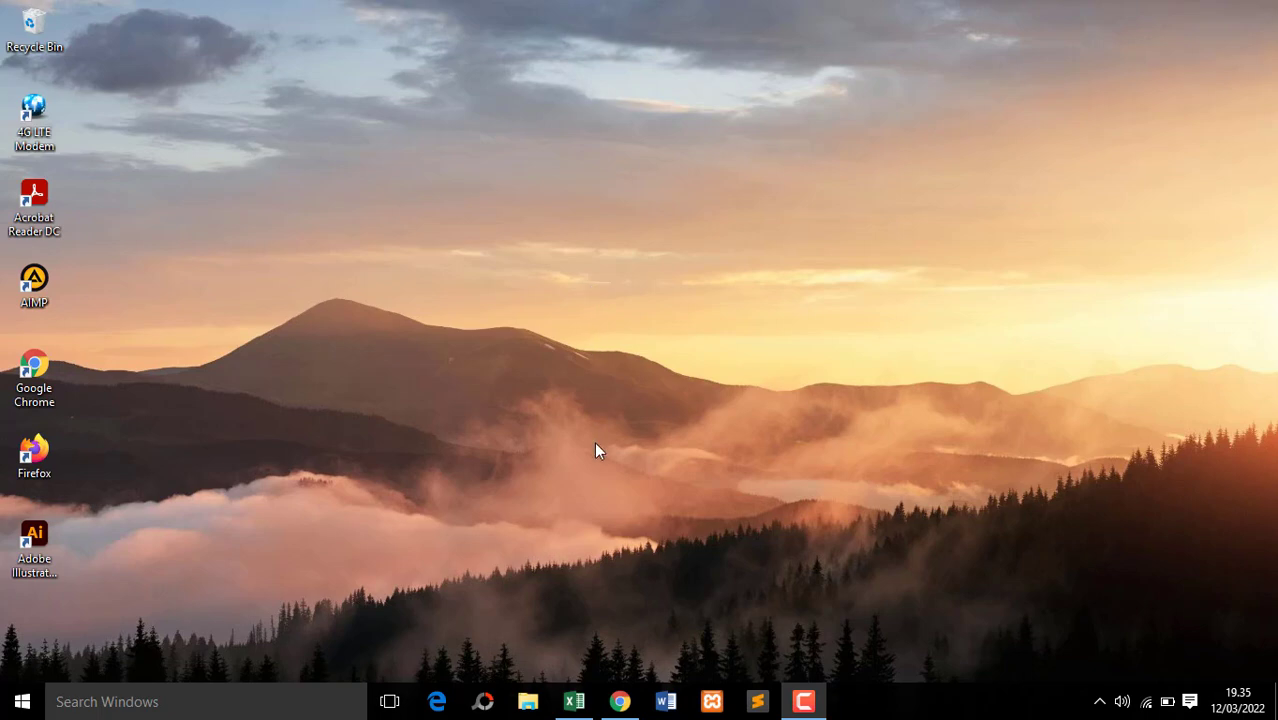
Switch to the Book1 workbook in Excel and clear the date from cell A1
{"action": "left_click", "coordinate": [573, 699]}
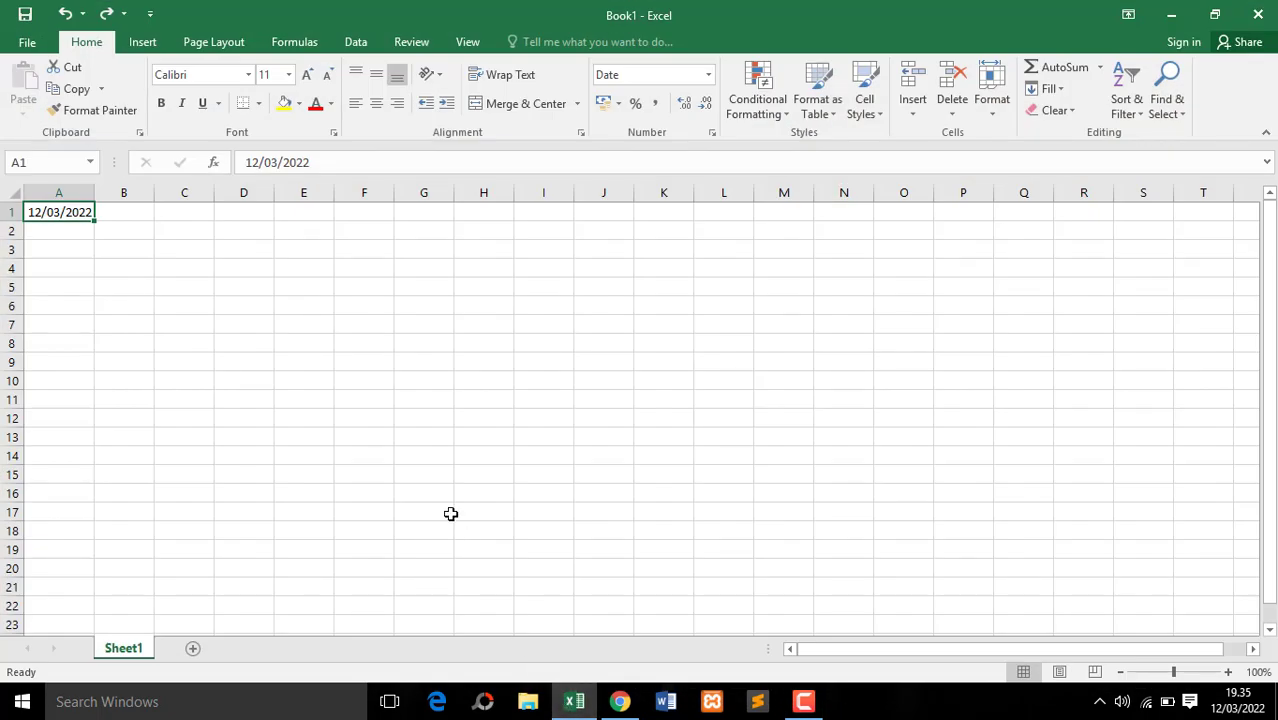
{"action": "left_click", "coordinate": [272, 344]}
{"action": "left_click", "coordinate": [66, 208]}
{"action": "key", "text": "Delete"}
{"action": "left_click", "coordinate": [74, 234]}
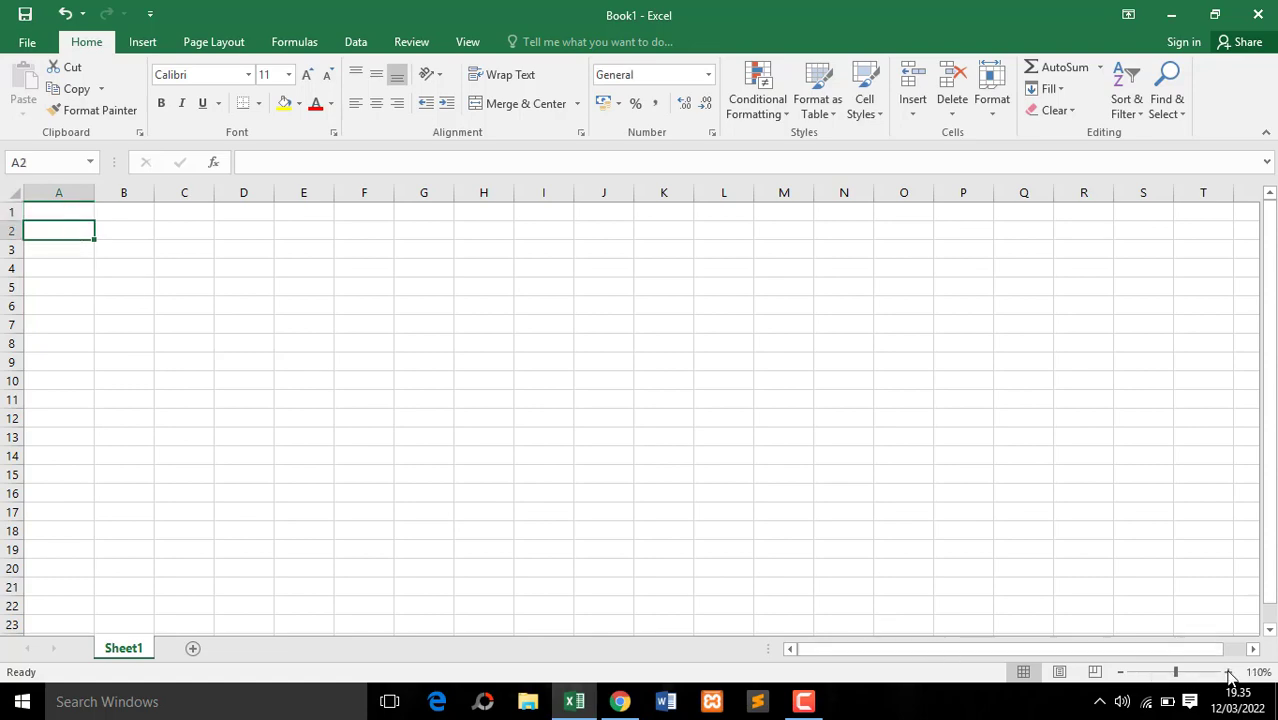
{"action": "left_click", "coordinate": [1229, 673]}
{"action": "left_click", "coordinate": [1229, 673]}
{"action": "left_click", "coordinate": [1229, 673]}
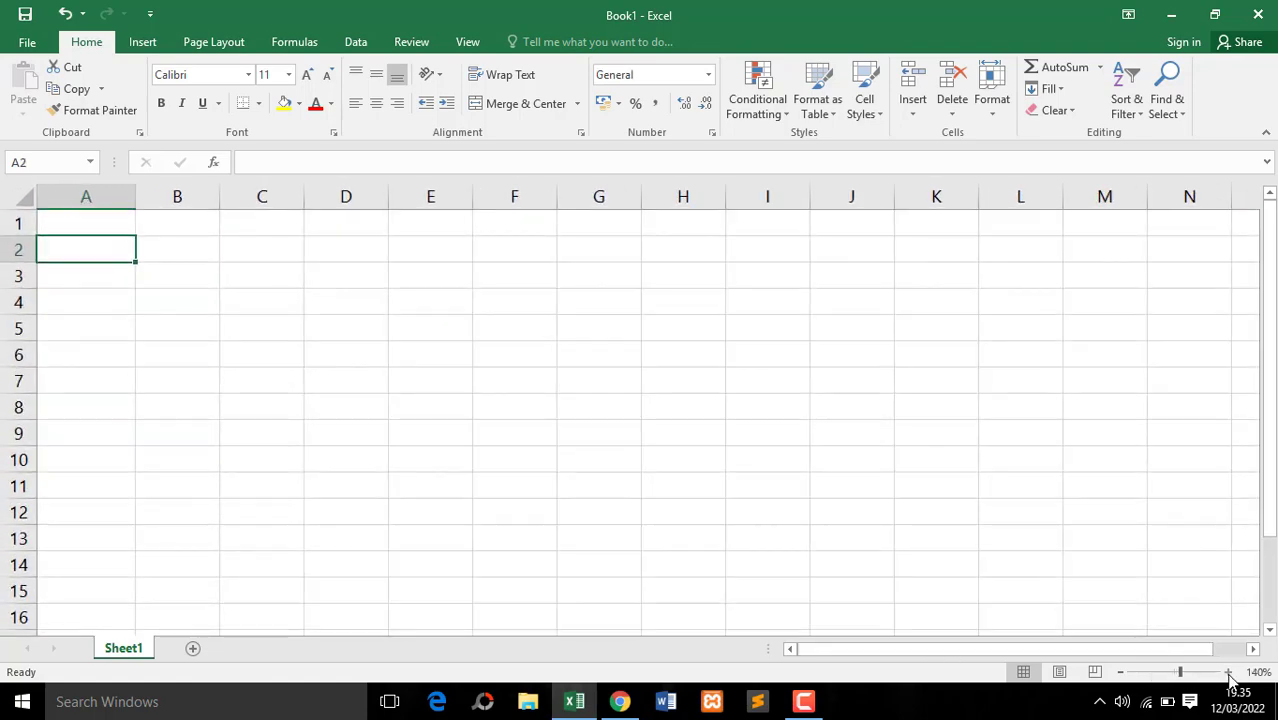
{"action": "left_click", "coordinate": [1229, 673]}
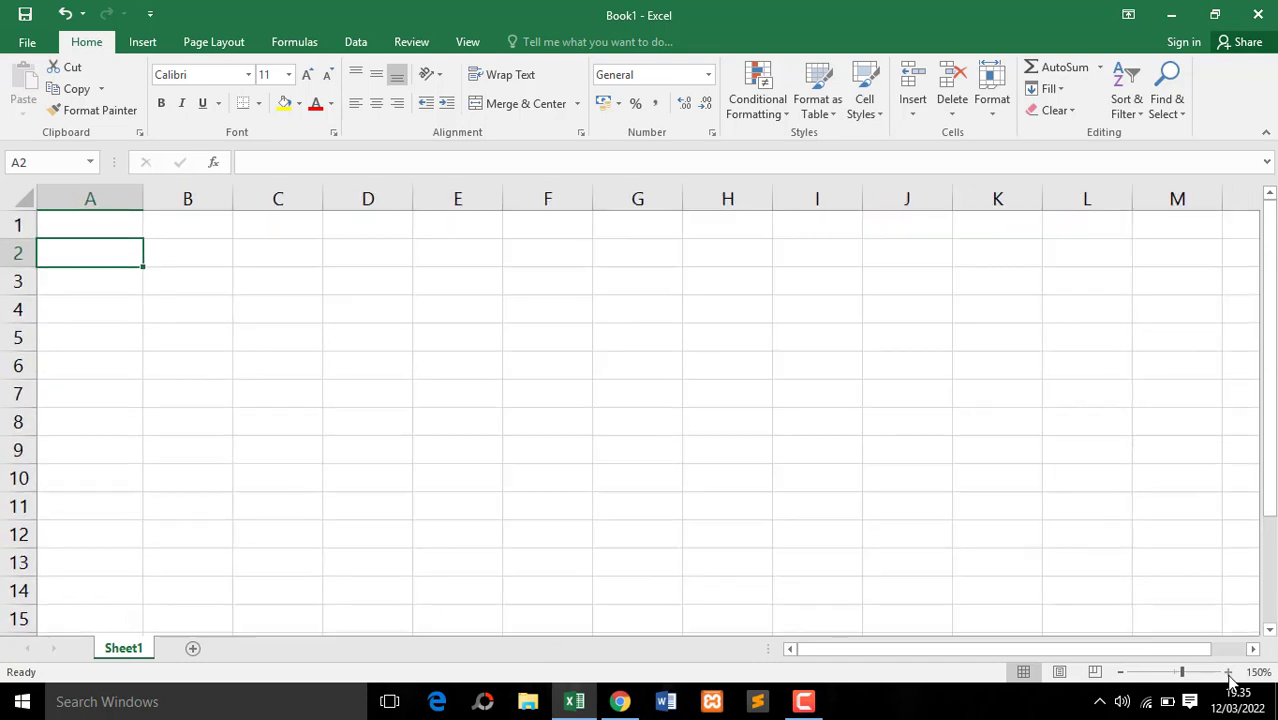
{"action": "left_click", "coordinate": [99, 288]}
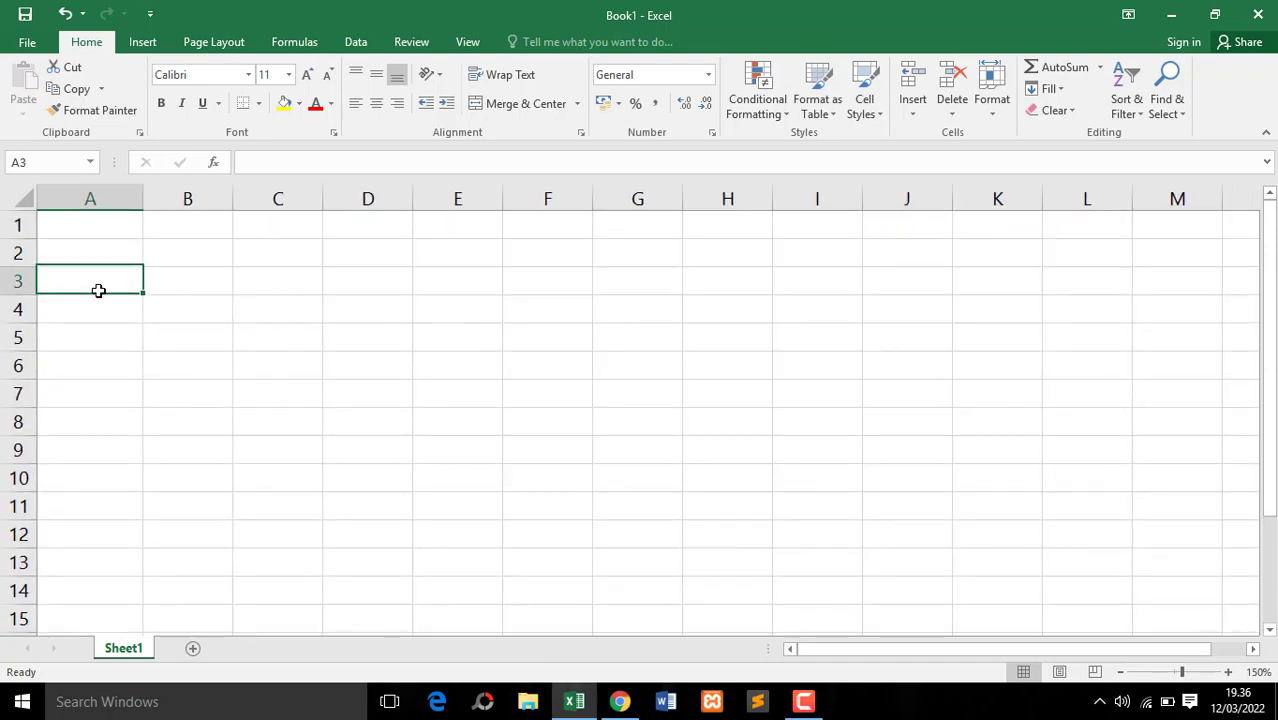
{"action": "left_click", "coordinate": [190, 288]}
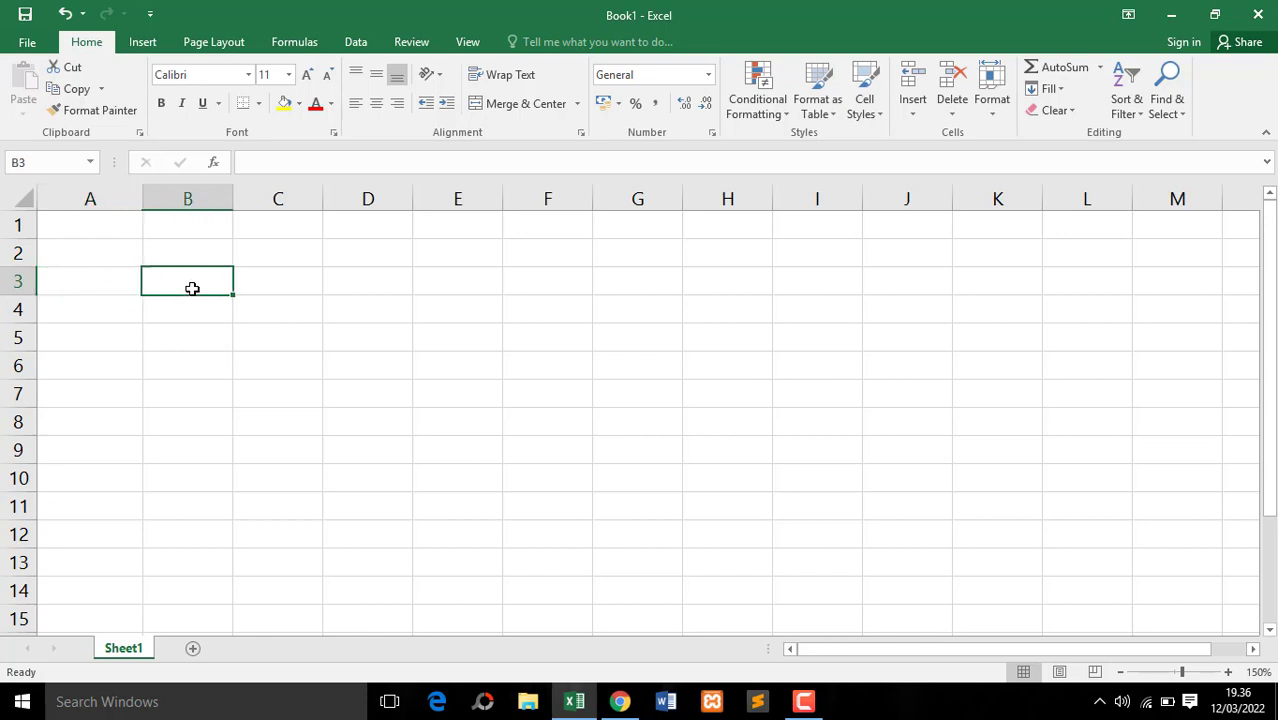
{"action": "left_click", "coordinate": [100, 284]}
{"action": "left_click", "coordinate": [97, 234]}
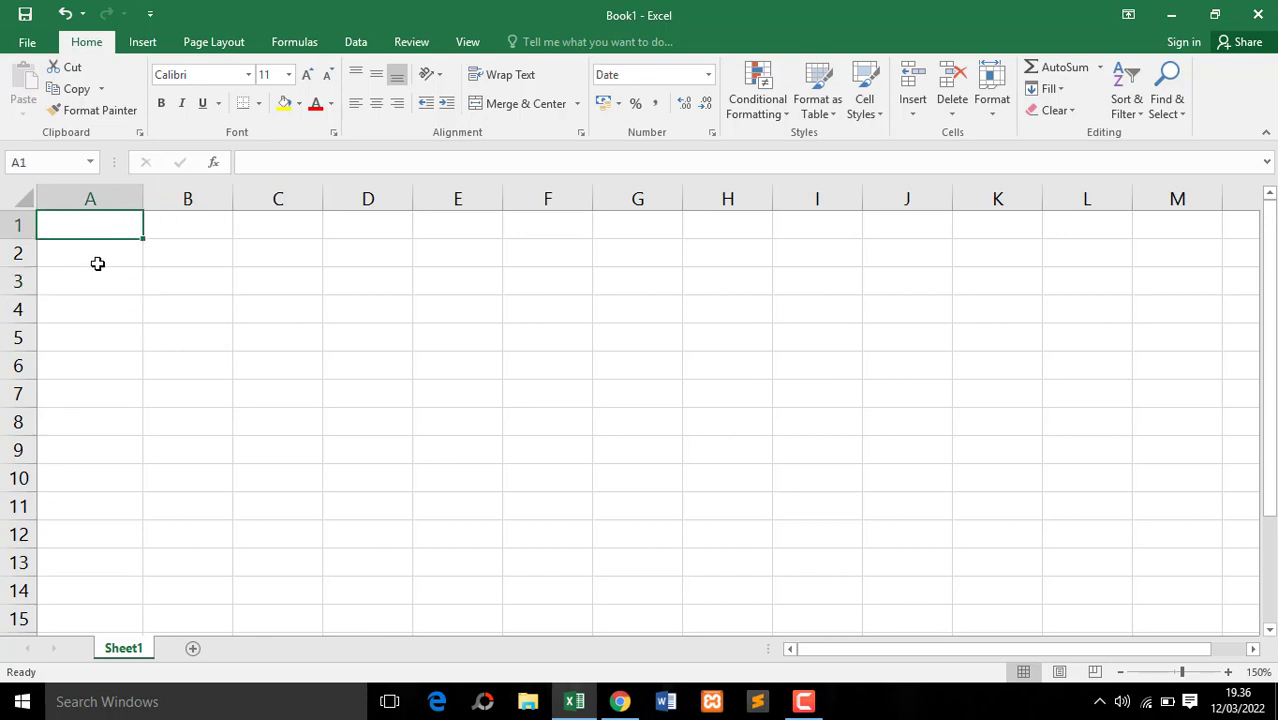
{"action": "left_click", "coordinate": [98, 263]}
{"action": "left_click", "coordinate": [101, 283]}
Enter the report title "LAPORAN ABSENSI KARYAWAN" in cell A1
{"action": "left_click", "coordinate": [109, 228]}
{"action": "type", "text": "lapo"}
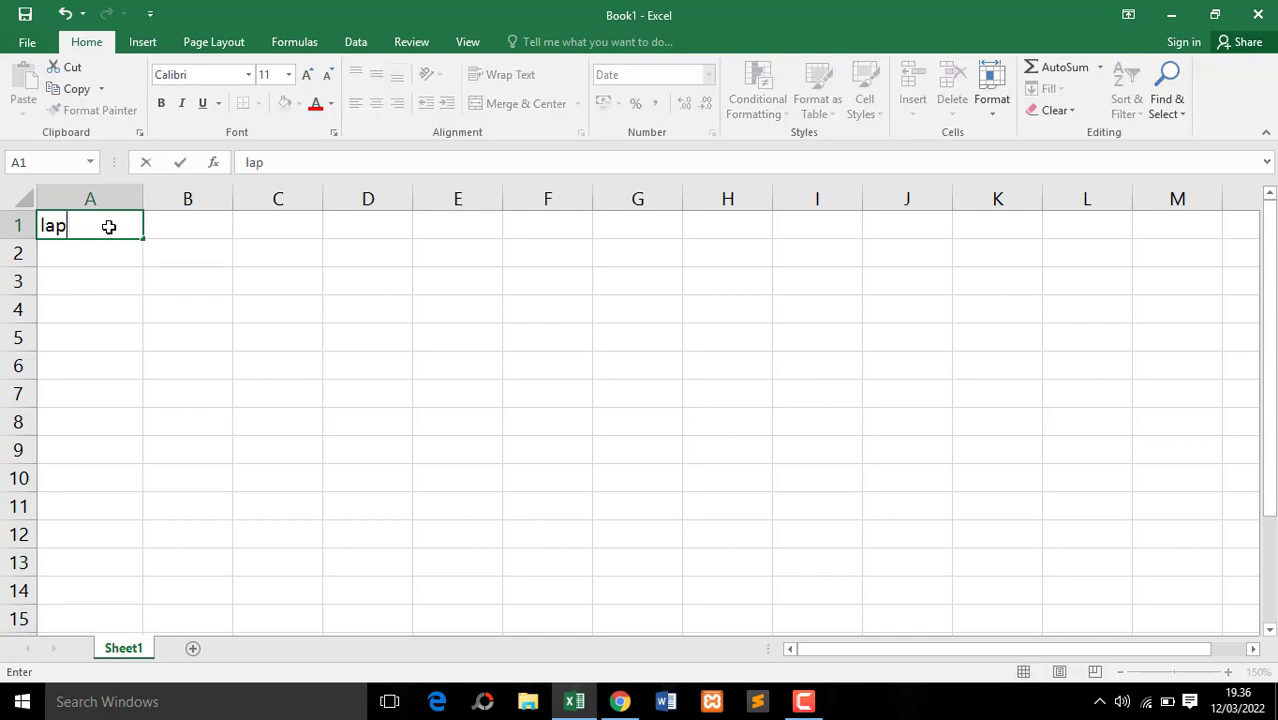
{"action": "key", "text": "BackSpace"}
{"action": "key", "text": "BackSpace"}
{"action": "key", "text": "BackSpace"}
{"action": "key", "text": "BackSpace"}
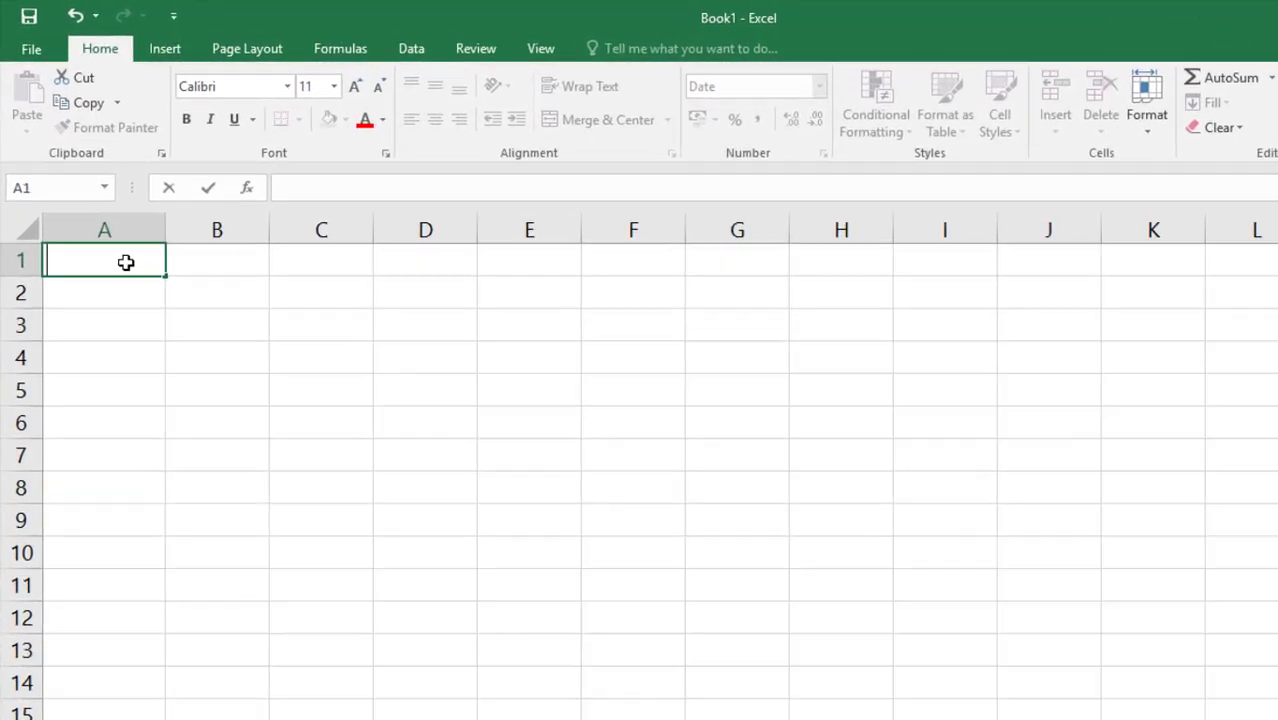
{"action": "type", "text": "LAPORAN AB"}
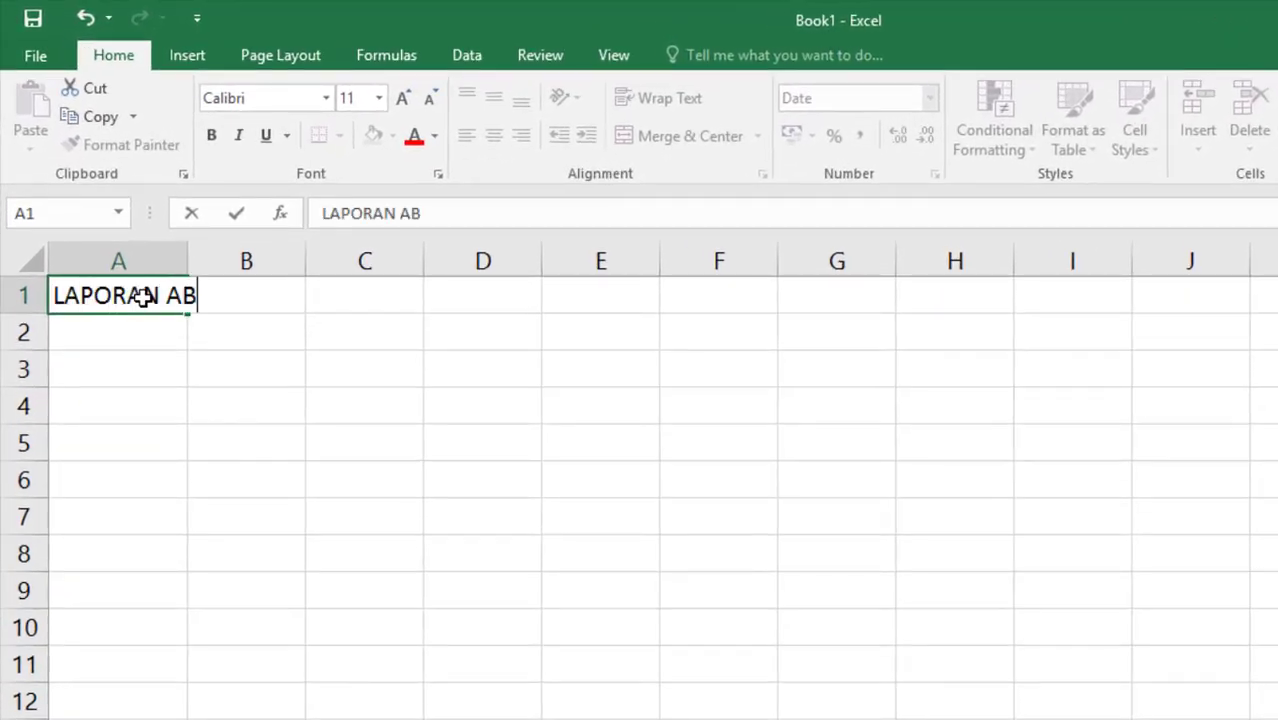
{"action": "type", "text": "SENSI KA"}
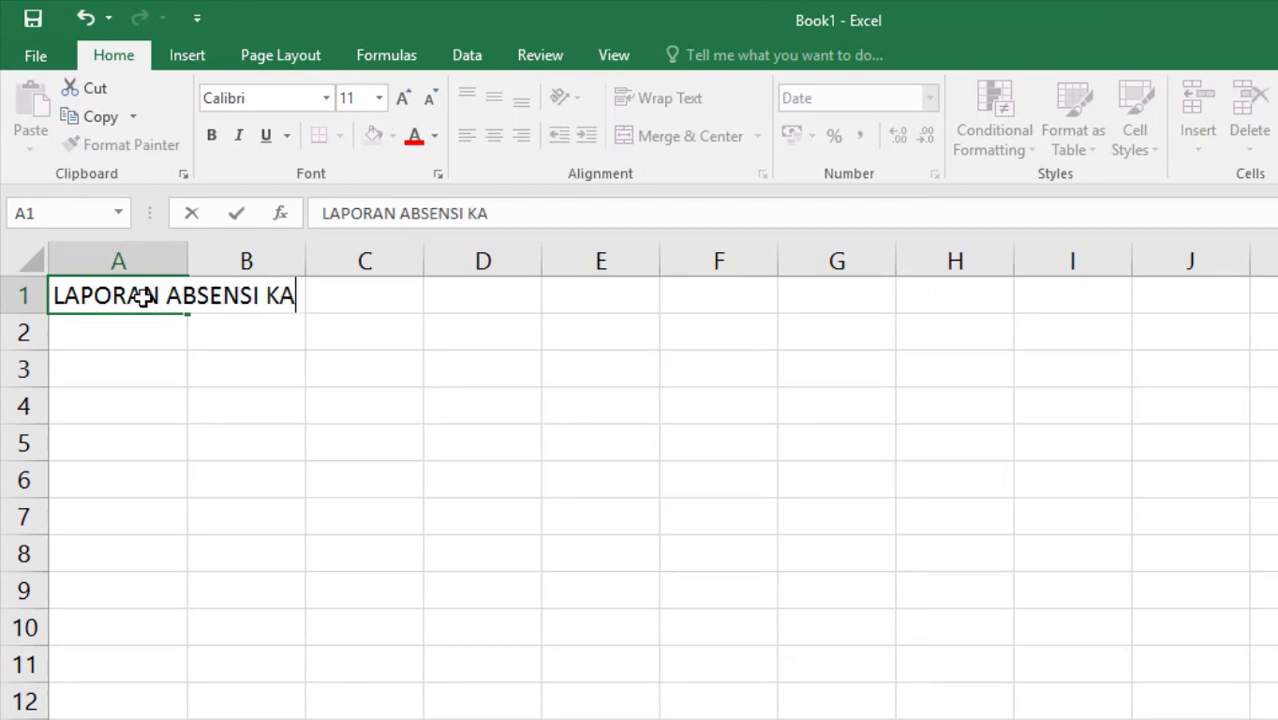
{"action": "type", "text": "RYAWAN"}
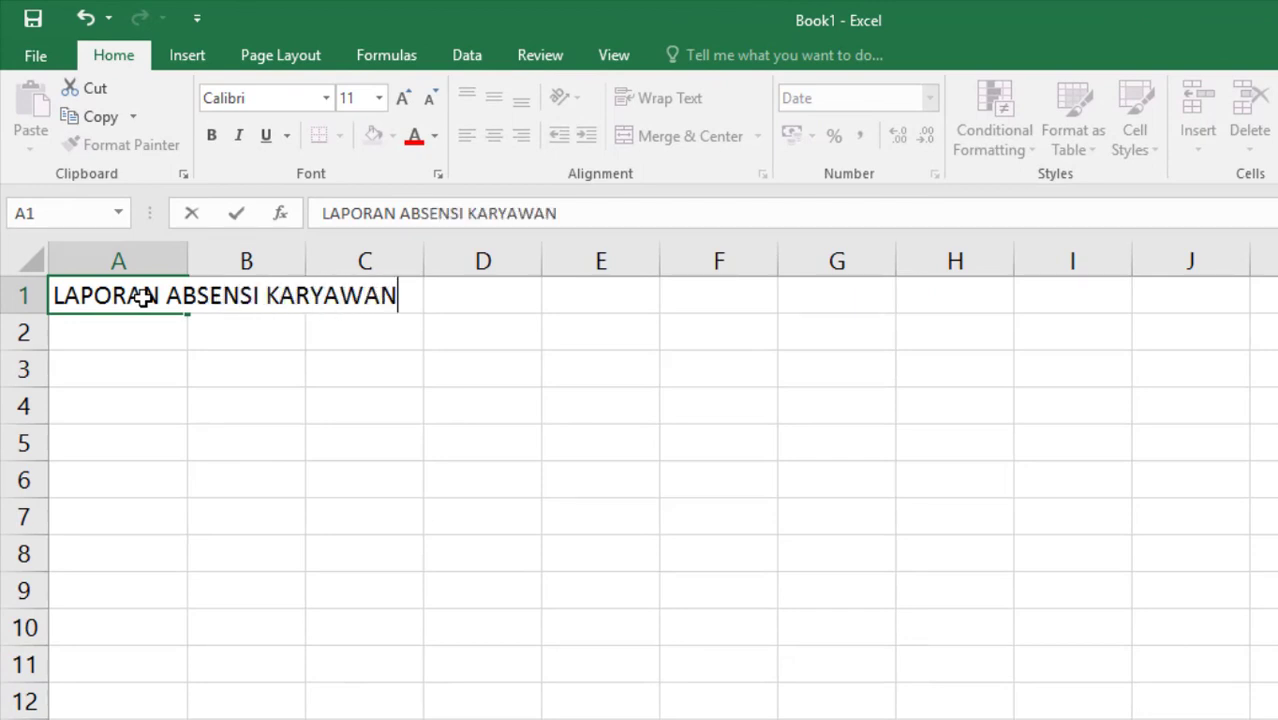
{"action": "key", "text": "Return"}
Enter the company name "PT. GLOBAL BUSANA INTERNASIONAL" in cell A2
{"action": "type", "text": "PT"}
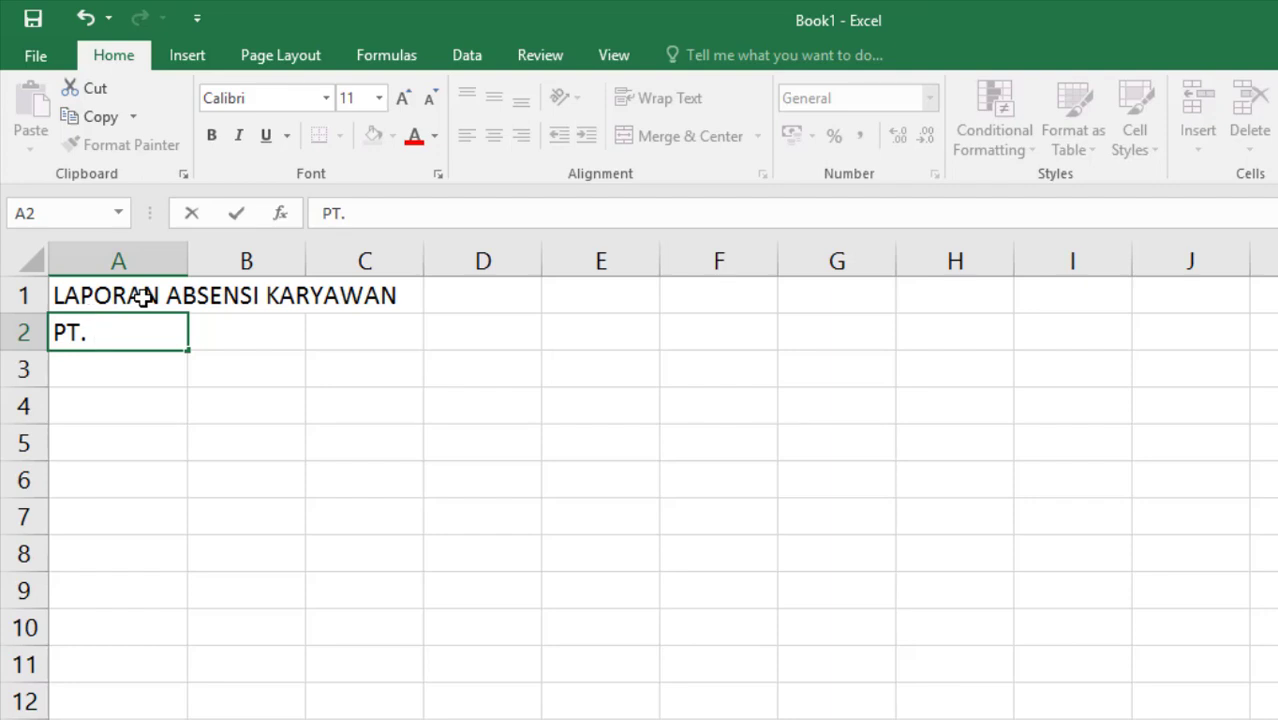
{"action": "type", "text": ". GLOBAL"}
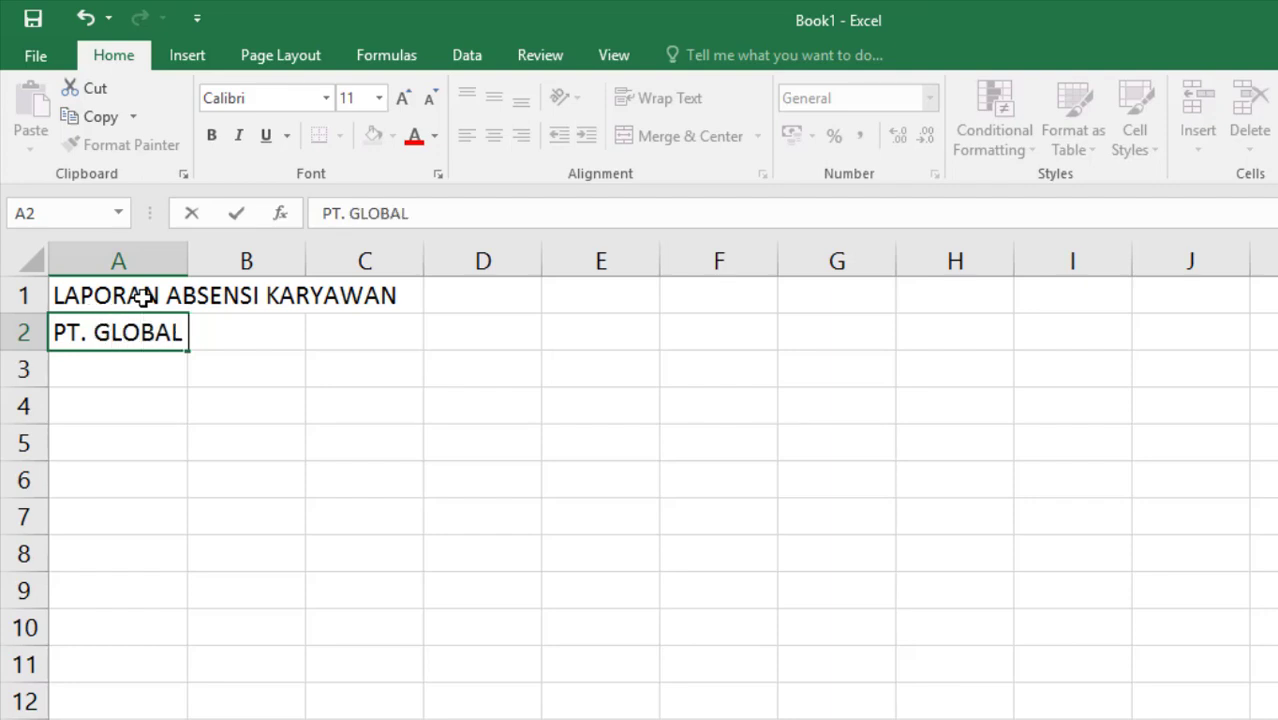
{"action": "type", "text": " BUSANA IN"}
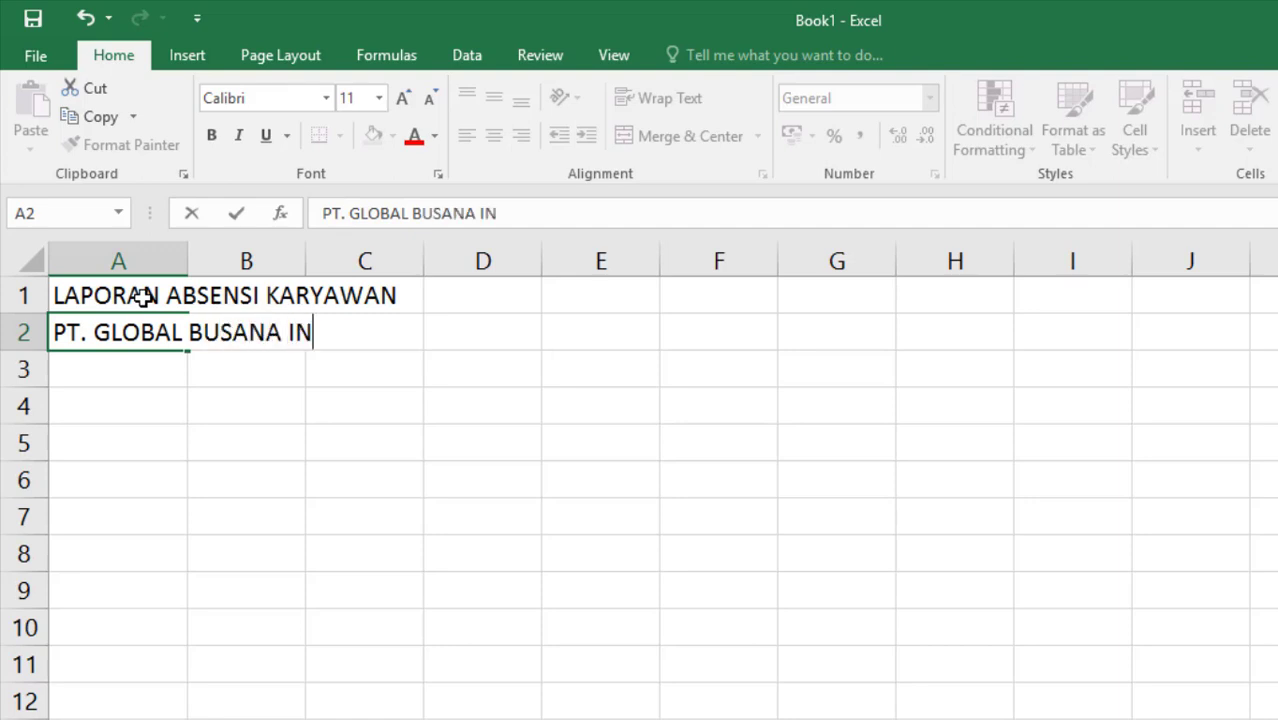
{"action": "type", "text": "TERNASIONAL"}
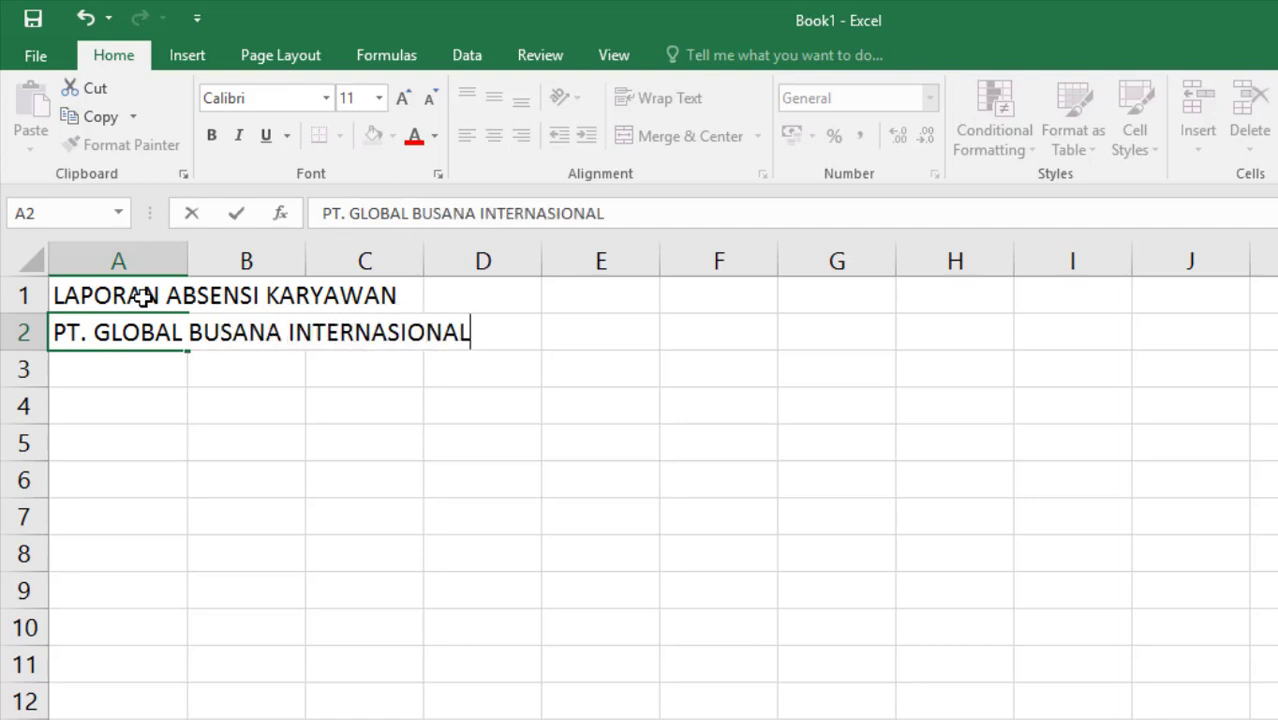
{"action": "left_click", "coordinate": [91, 412]}
Enter the column headers "NO", "NIK" and "Nama Karyawan" in cells A4 to C4
{"action": "left_click_drag", "start_coordinate": [120, 406], "coordinate": [353, 407]}
{"action": "left_click", "coordinate": [235, 414]}
{"action": "left_click", "coordinate": [102, 415]}
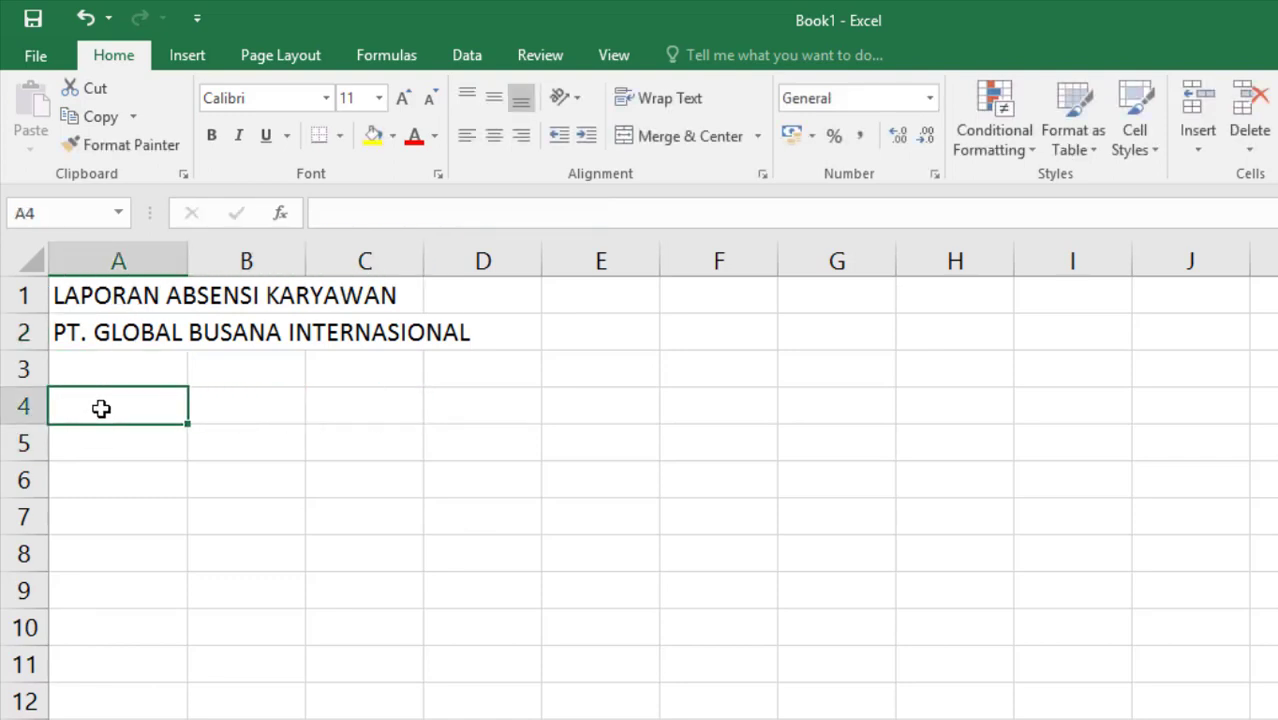
{"action": "type", "text": "NO"}
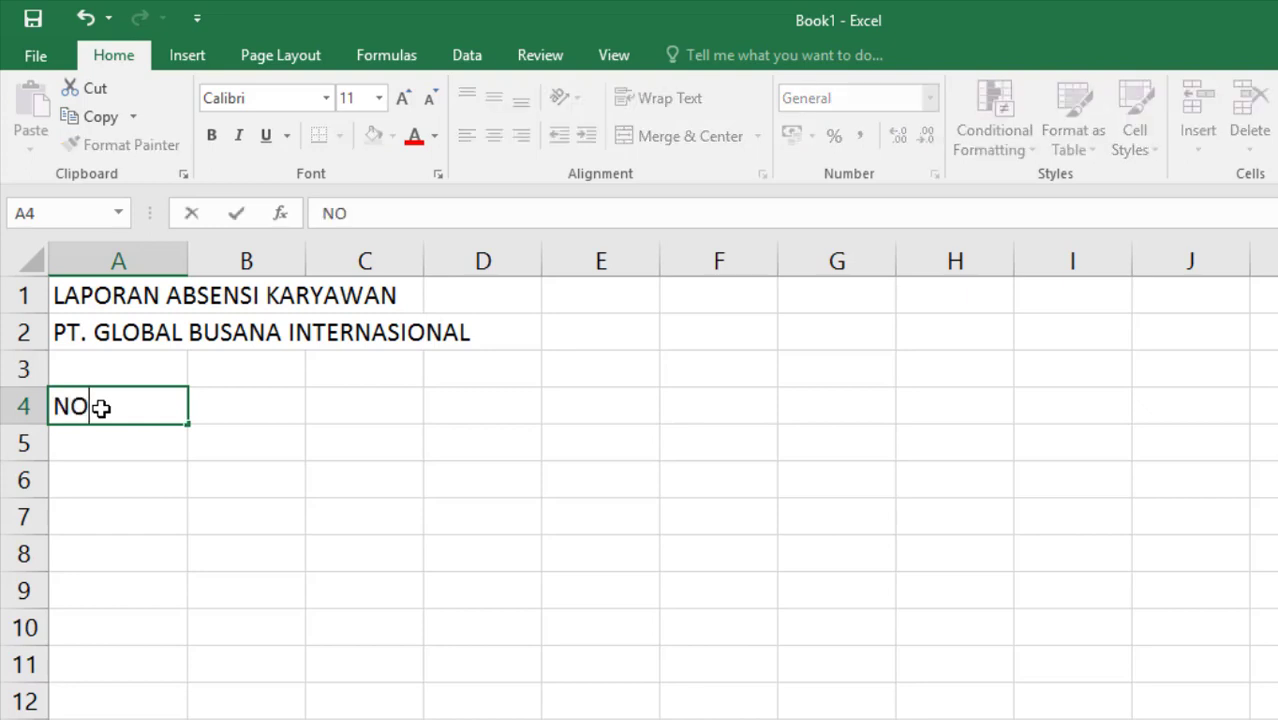
{"action": "key", "text": "Tab"}
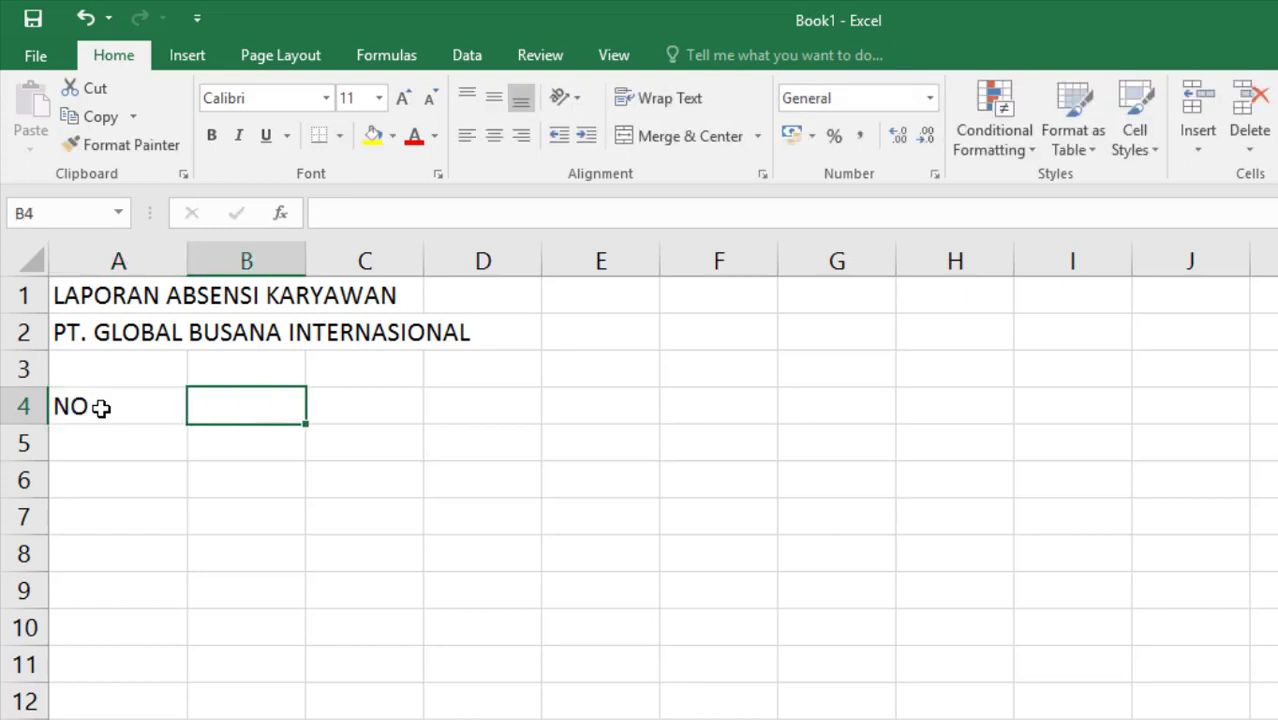
{"action": "type", "text": "NIK"}
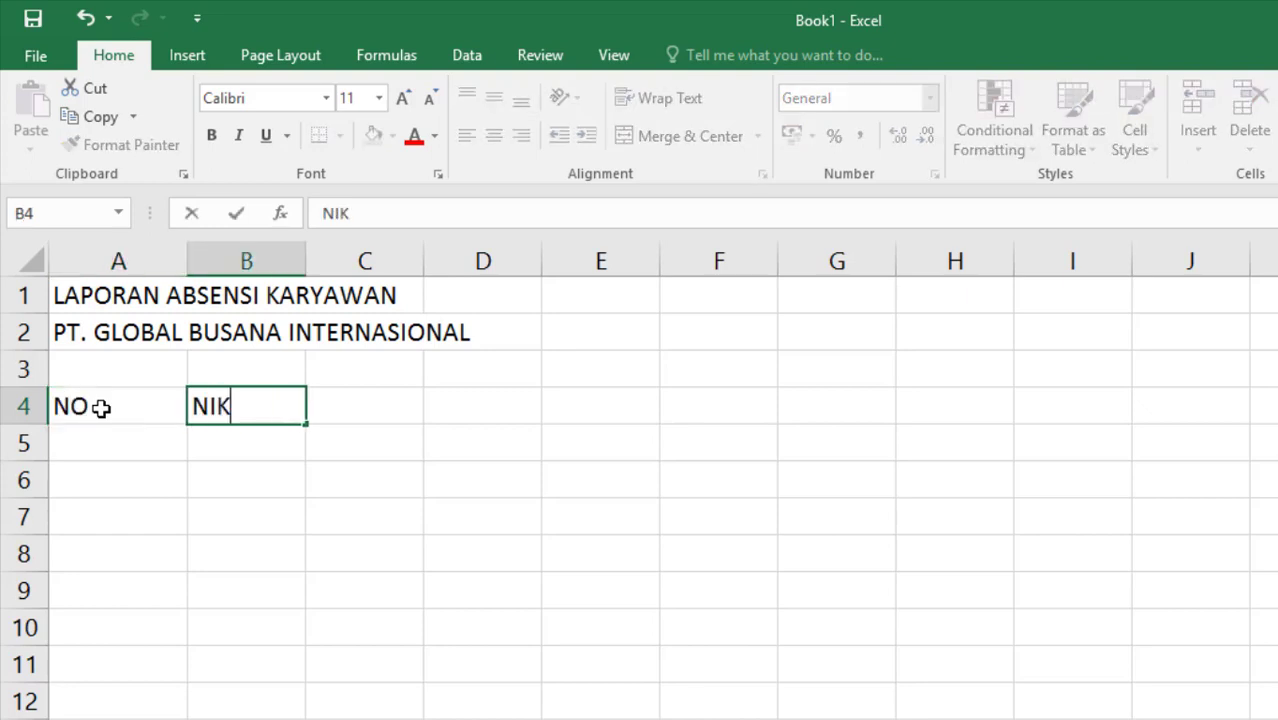
{"action": "key", "text": "Tab"}
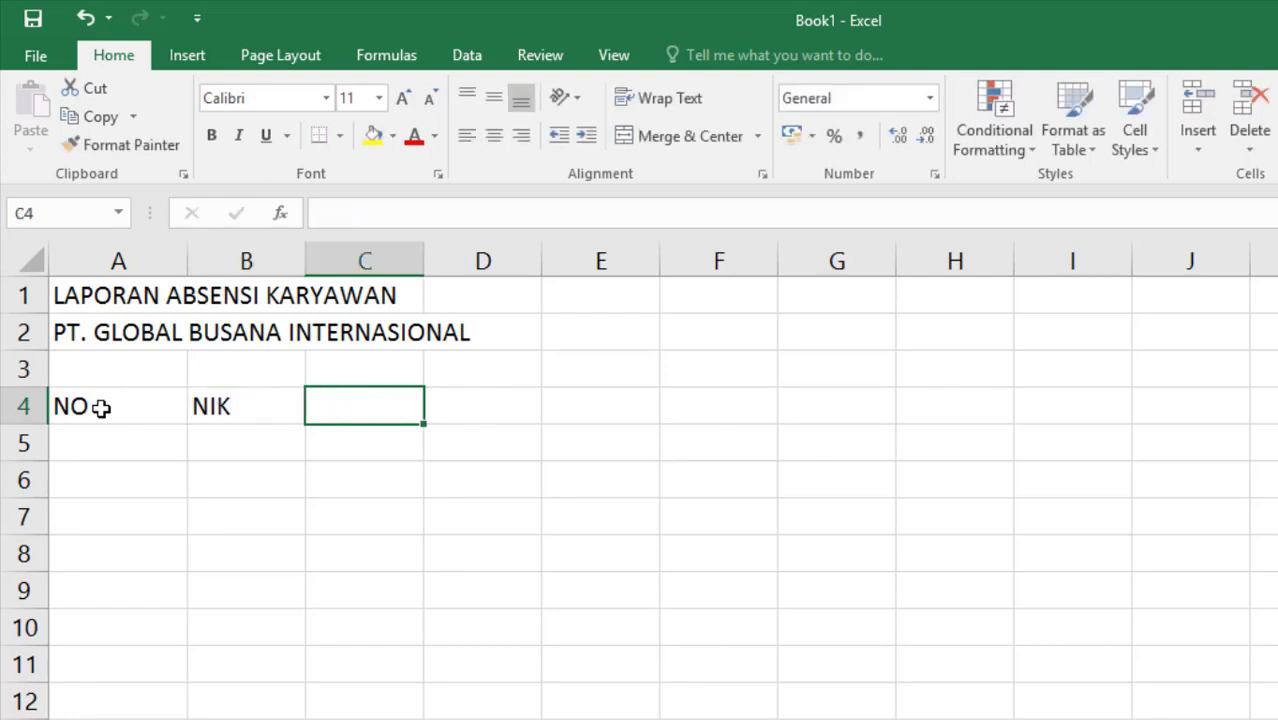
{"action": "type", "text": "Nma"}
{"action": "key", "text": "BackSpace"}
{"action": "key", "text": "BackSpace"}
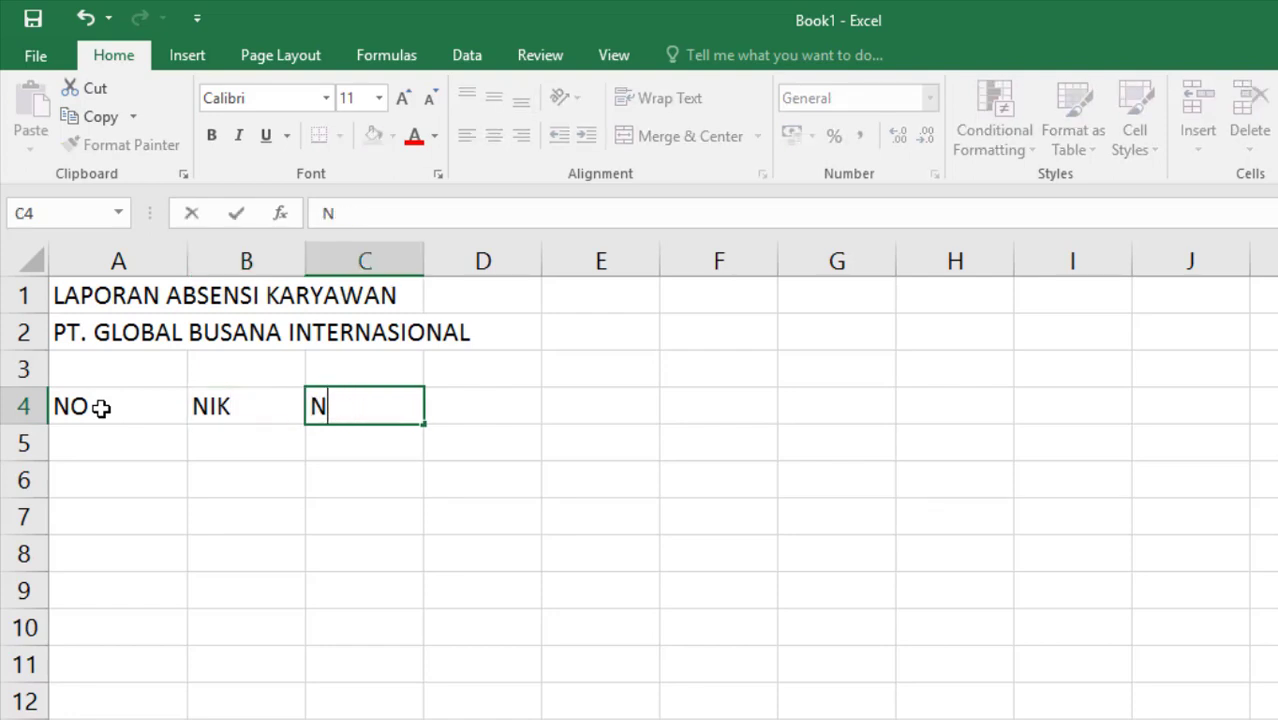
{"action": "type", "text": "ama Karyawan"}
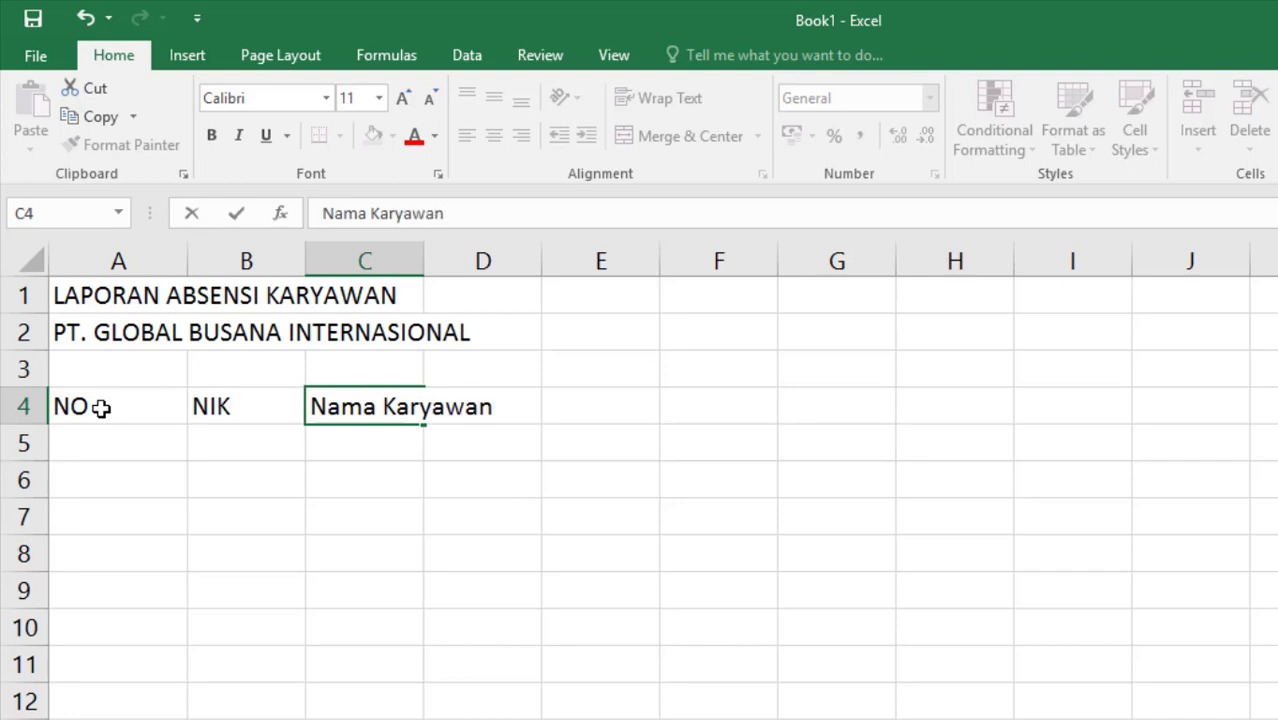
{"action": "key", "text": "Tab"}
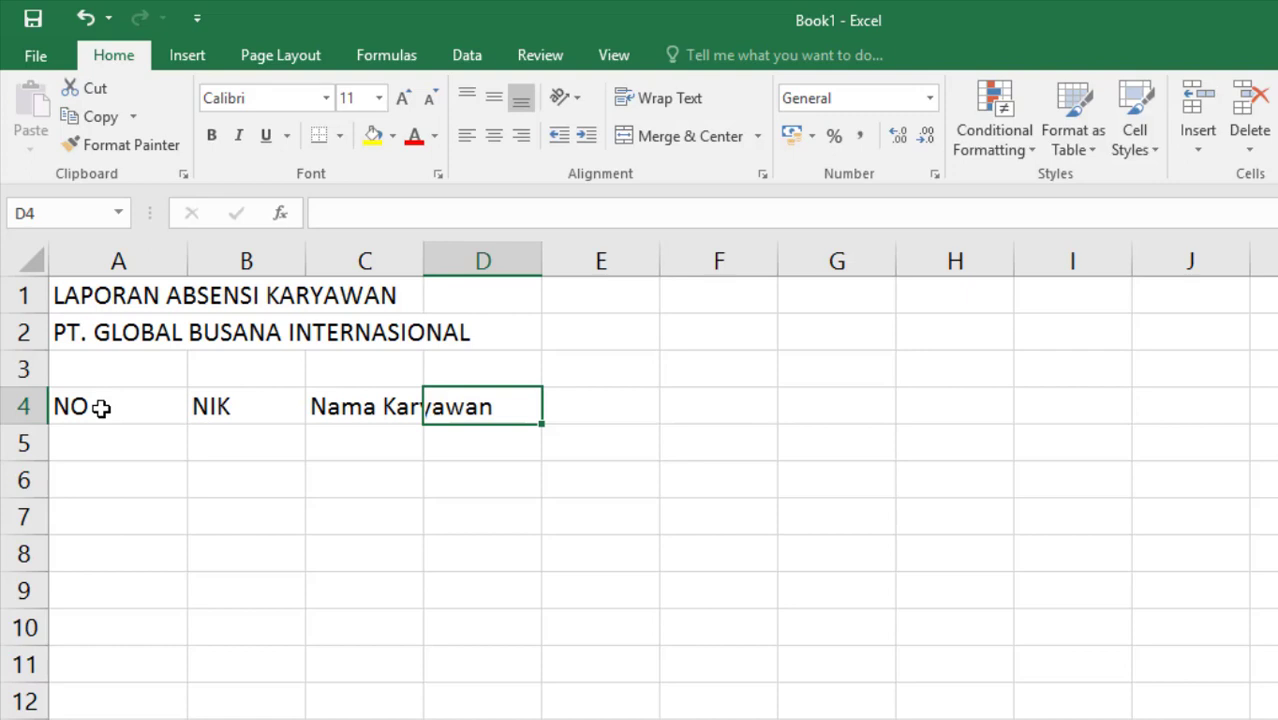
Enter the day numbers 1 through 9 across row 5, from D5 to L5
{"action": "key", "text": "Down"}
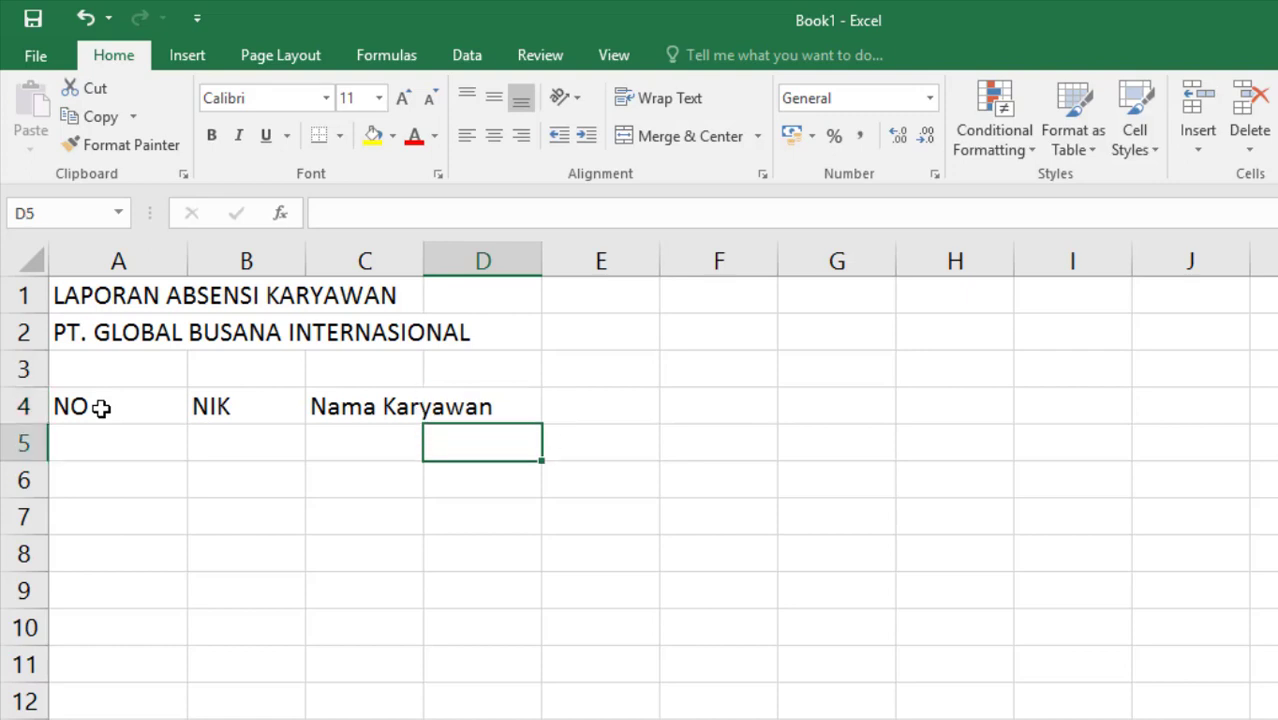
{"action": "type", "text": "1"}
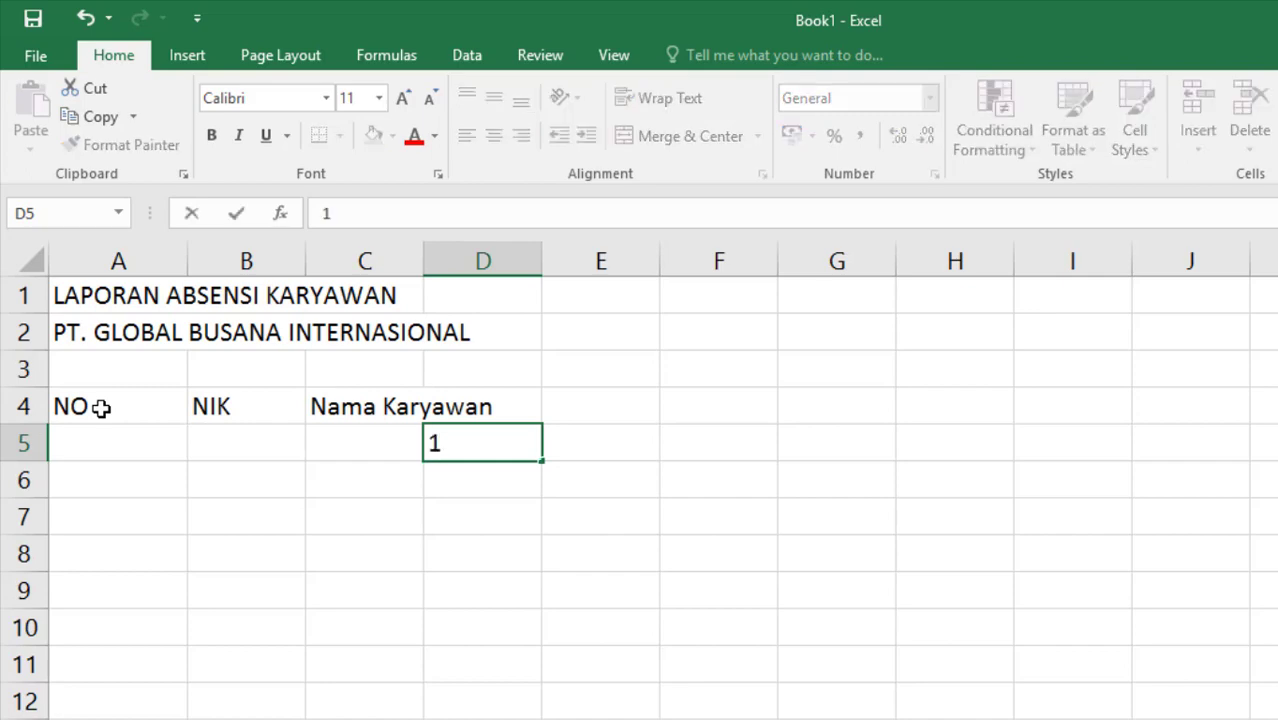
{"action": "key", "text": "Tab"}
{"action": "type", "text": "2"}
{"action": "key", "text": "Tab"}
{"action": "type", "text": "3"}
{"action": "key", "text": "Tab"}
{"action": "type", "text": "4"}
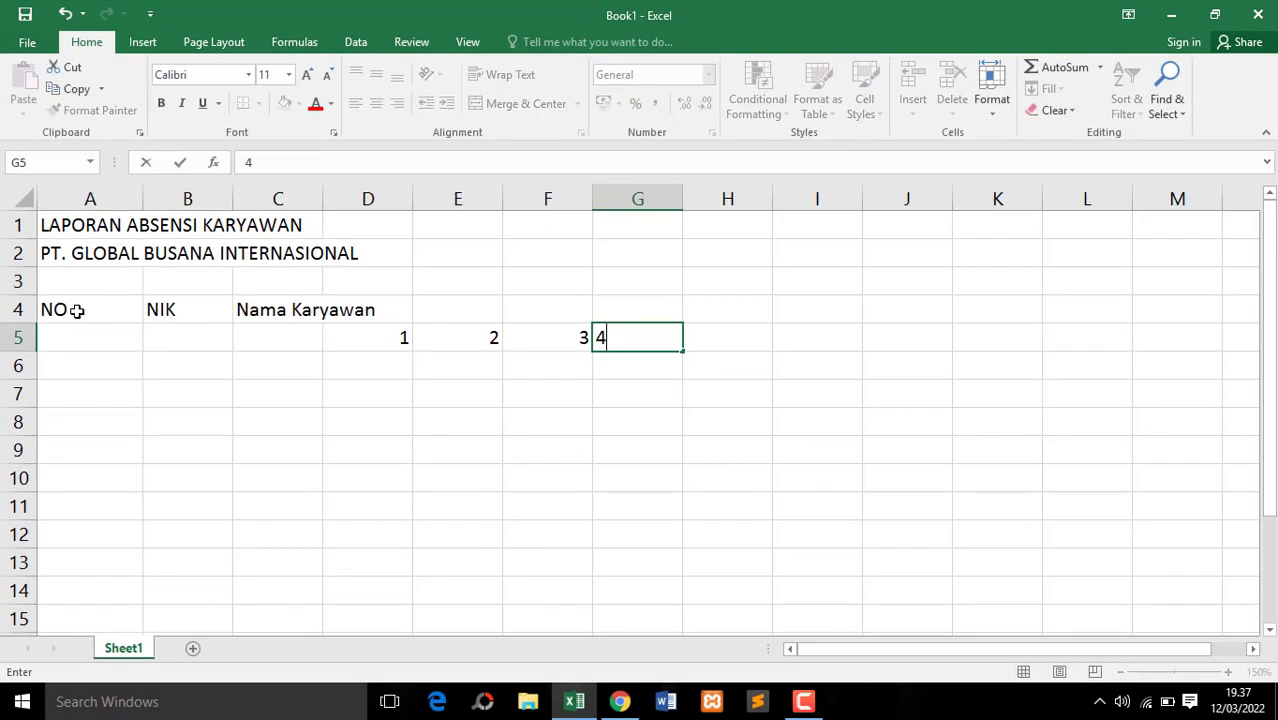
{"action": "key", "text": "Tab"}
{"action": "type", "text": "5"}
{"action": "key", "text": "Tab"}
{"action": "type", "text": "6"}
{"action": "key", "text": "Tab"}
{"action": "type", "text": "7"}
{"action": "key", "text": "Tab"}
{"action": "type", "text": "8"}
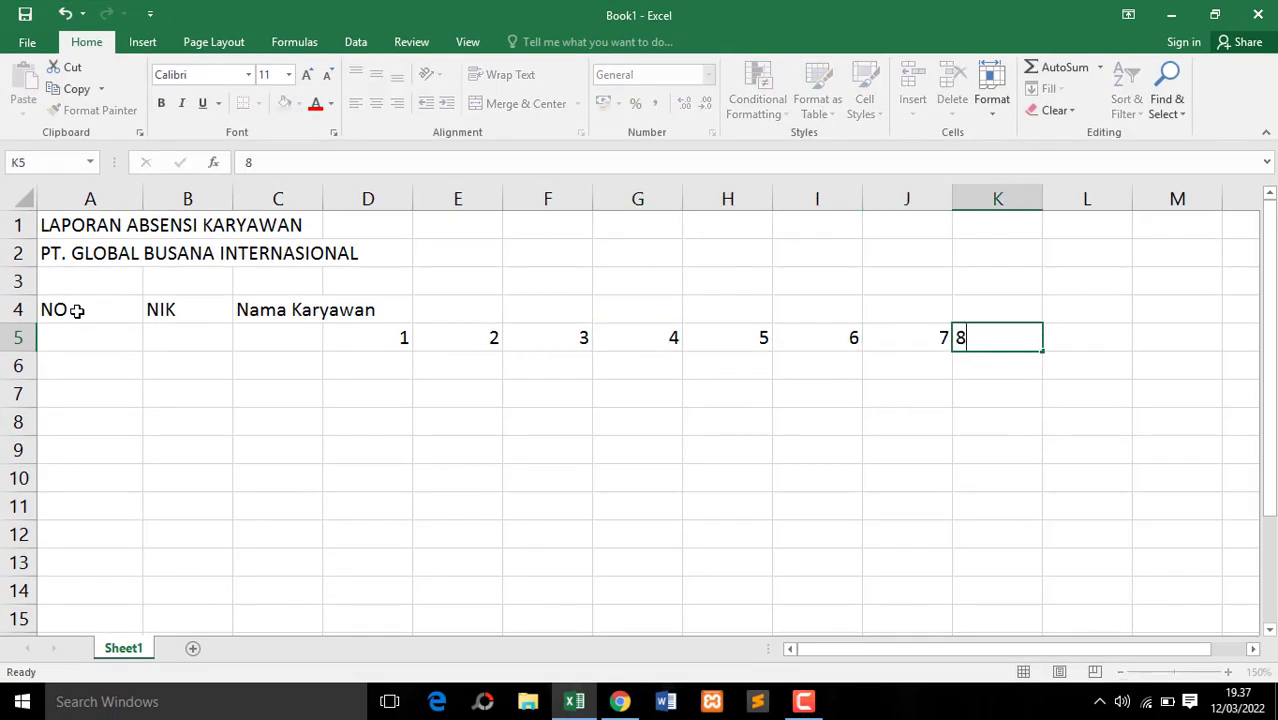
{"action": "key", "text": "Tab"}
{"action": "type", "text": "9"}
{"action": "key", "text": "Tab"}
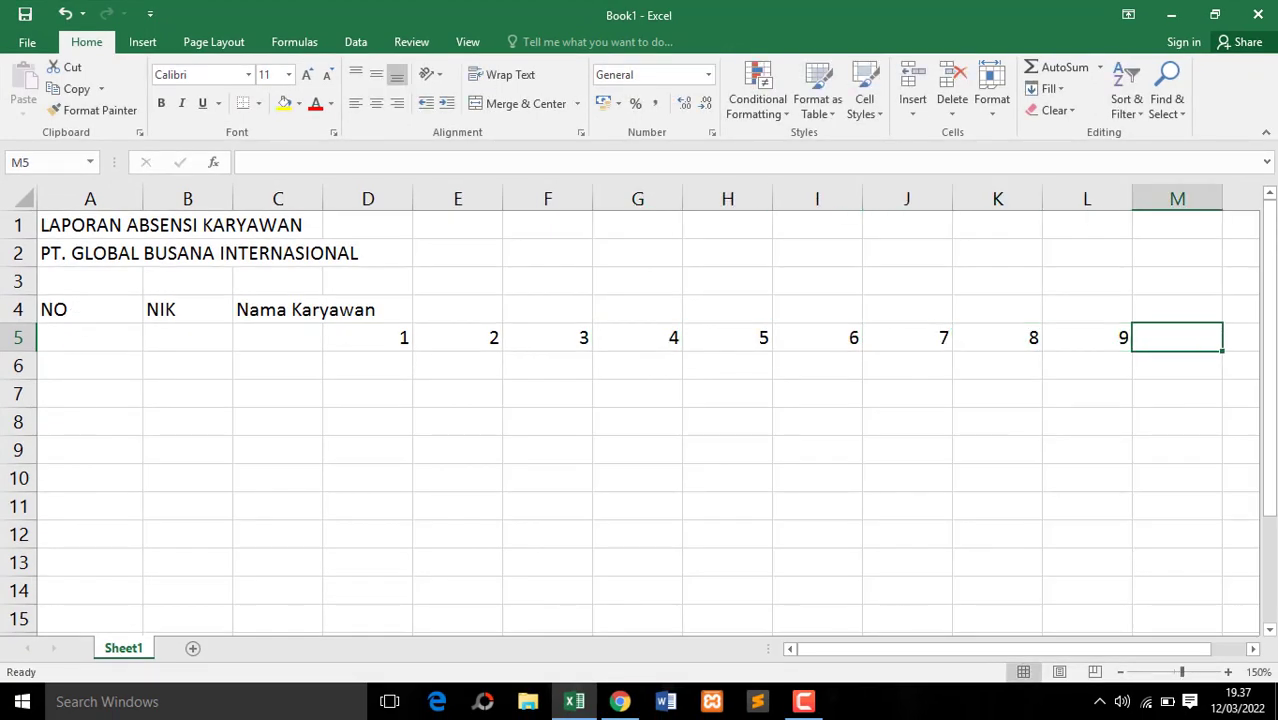
Extend the day-number series in row 5 from K5:L5 up to 22 in cell Y5
{"action": "left_click", "coordinate": [1122, 673]}
{"action": "left_click", "coordinate": [1122, 673]}
{"action": "left_click", "coordinate": [1122, 673]}
{"action": "left_click", "coordinate": [1122, 673]}
{"action": "left_click", "coordinate": [1122, 673]}
{"action": "left_click", "coordinate": [1122, 673]}
{"action": "left_click", "coordinate": [1122, 673]}
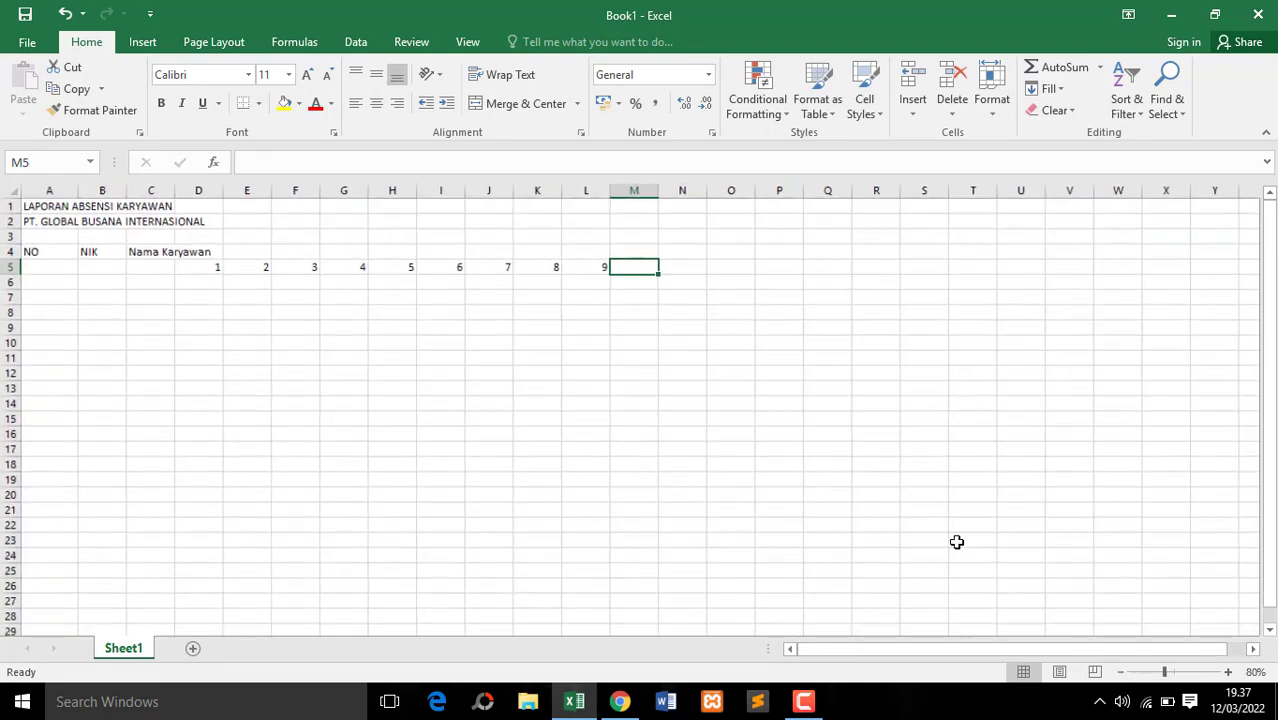
{"action": "left_click", "coordinate": [548, 266]}
{"action": "left_click_drag", "start_coordinate": [538, 266], "coordinate": [1236, 266]}
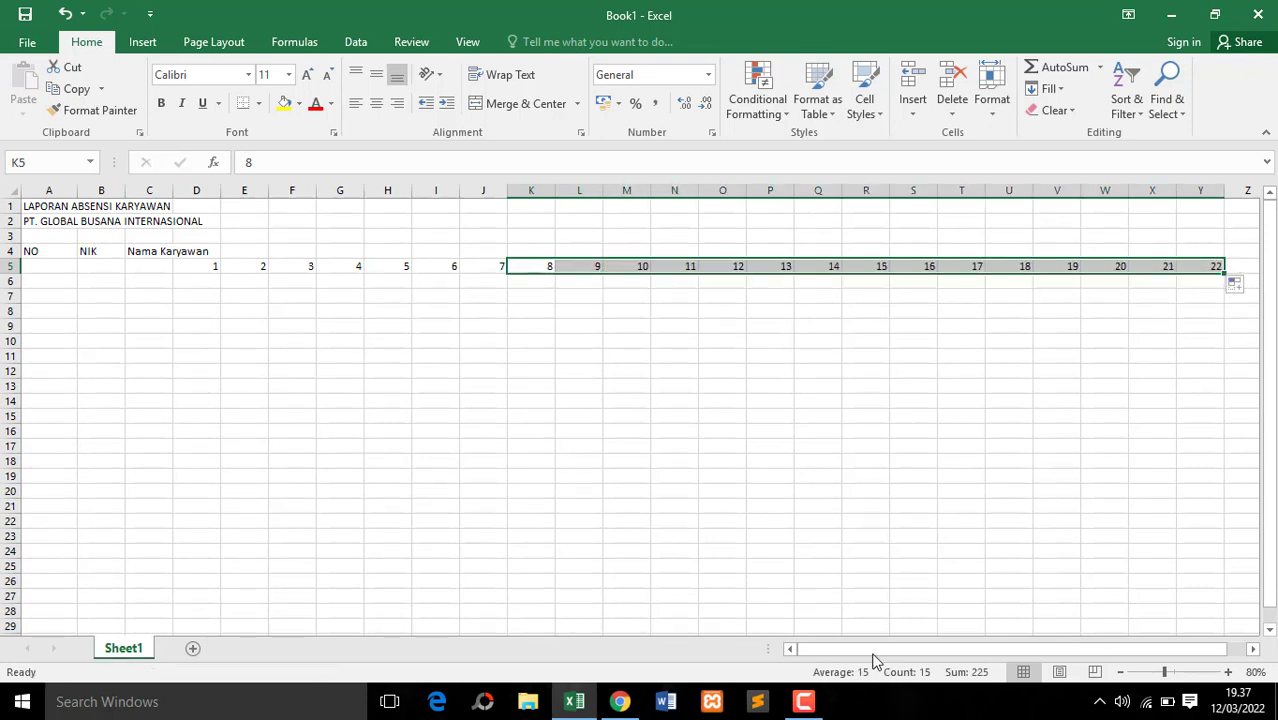
Extend the day-number series in row 5 from X5:Y5 up to 31 in cell AH5
{"action": "left_click", "coordinate": [1253, 649]}
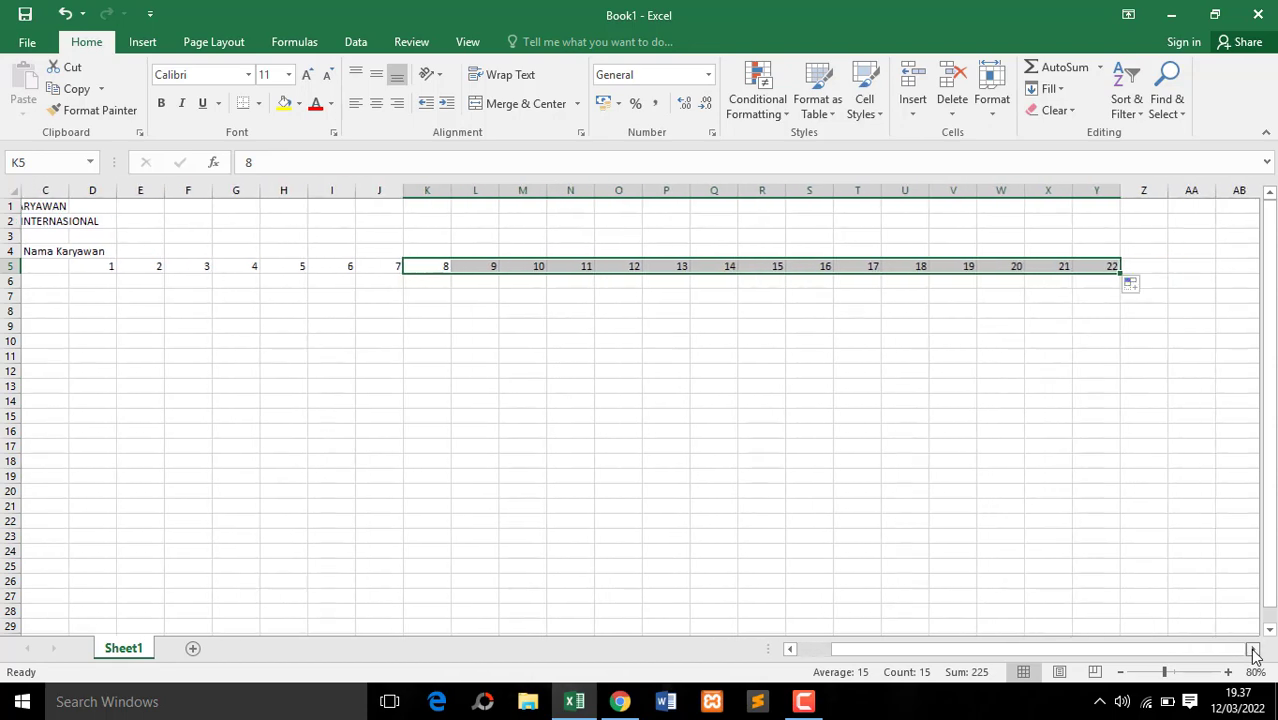
{"action": "left_click", "coordinate": [1253, 649]}
{"action": "left_click", "coordinate": [1253, 649]}
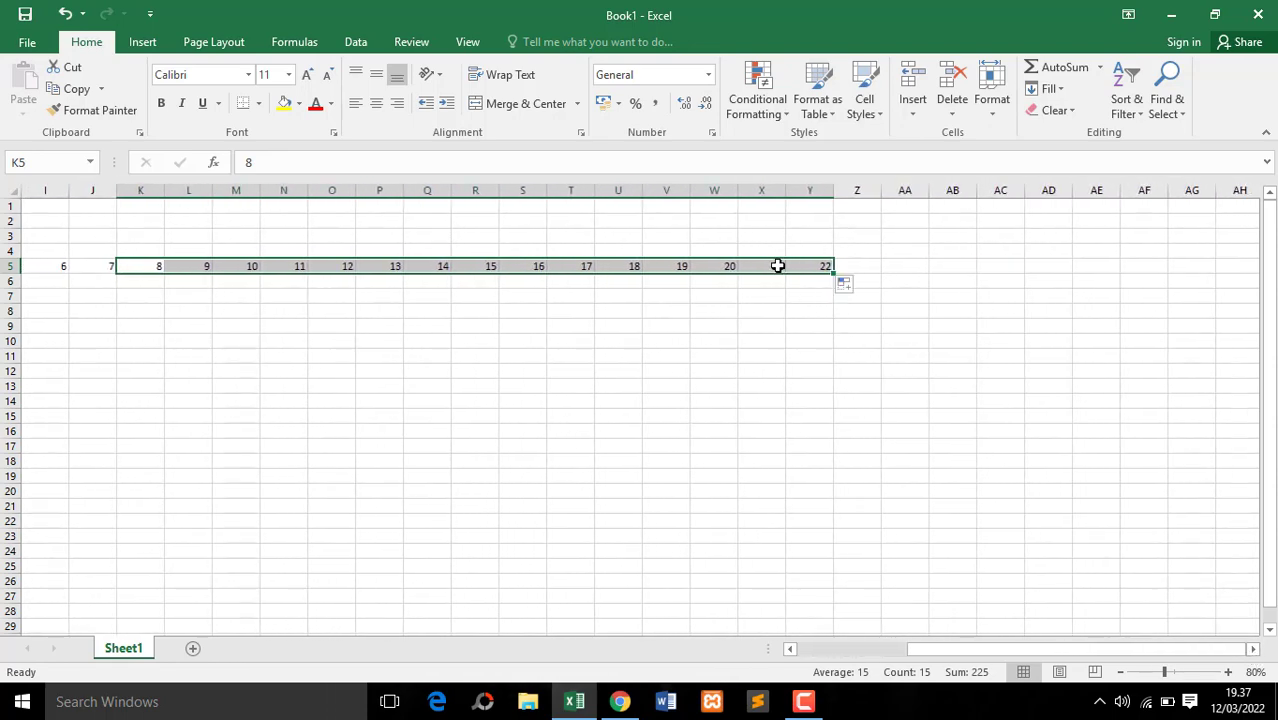
{"action": "left_click", "coordinate": [762, 268]}
{"action": "left_click", "coordinate": [732, 266]}
{"action": "left_click", "coordinate": [758, 267]}
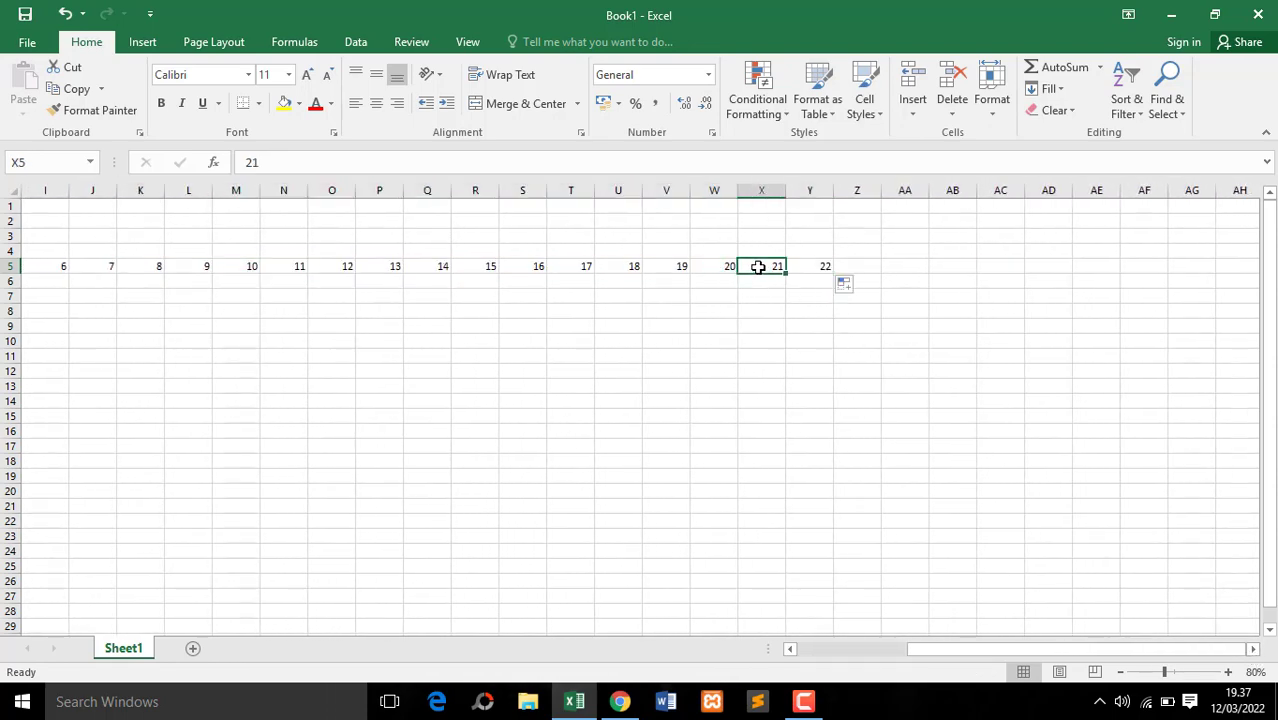
{"action": "left_click", "coordinate": [805, 267]}
{"action": "left_click", "coordinate": [764, 268]}
{"action": "left_click_drag", "start_coordinate": [770, 264], "coordinate": [1250, 267]}
{"action": "left_click", "coordinate": [1047, 340]}
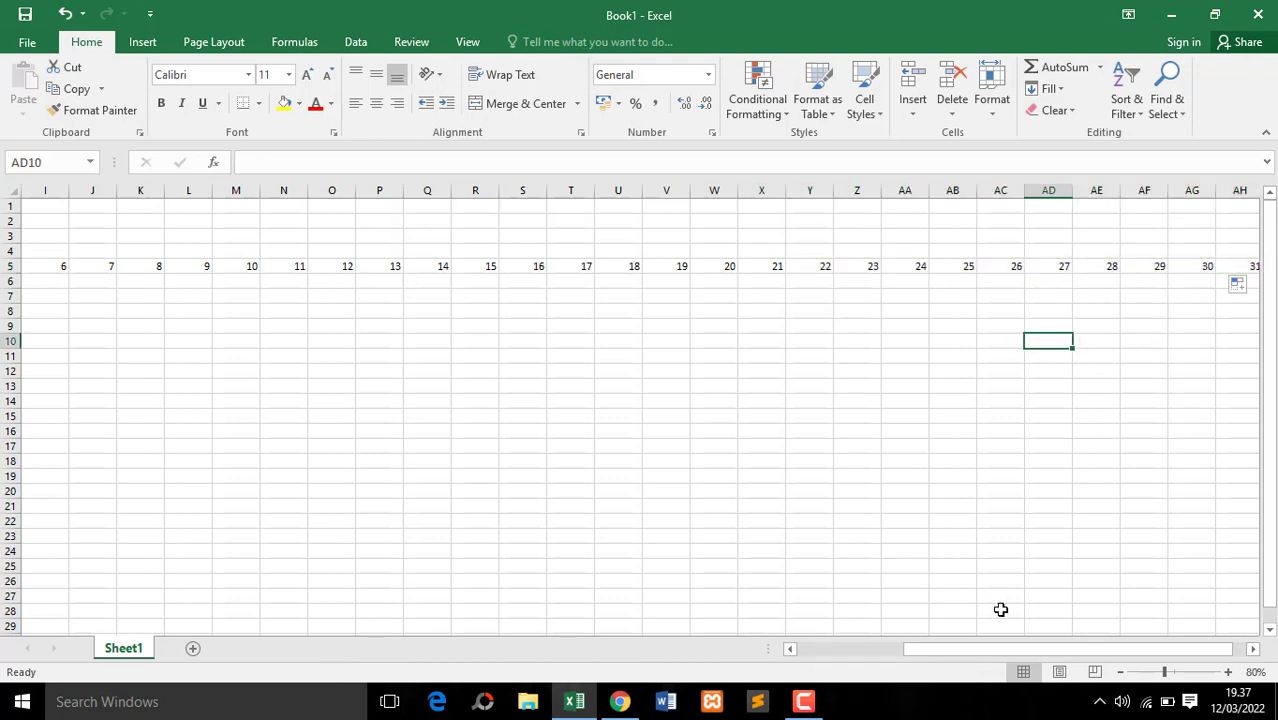
Narrow column A to fit "NO" and widen columns B and C so that "Nama Karyawan" fits inside its cell
{"action": "left_click_drag", "start_coordinate": [999, 653], "coordinate": [900, 652]}
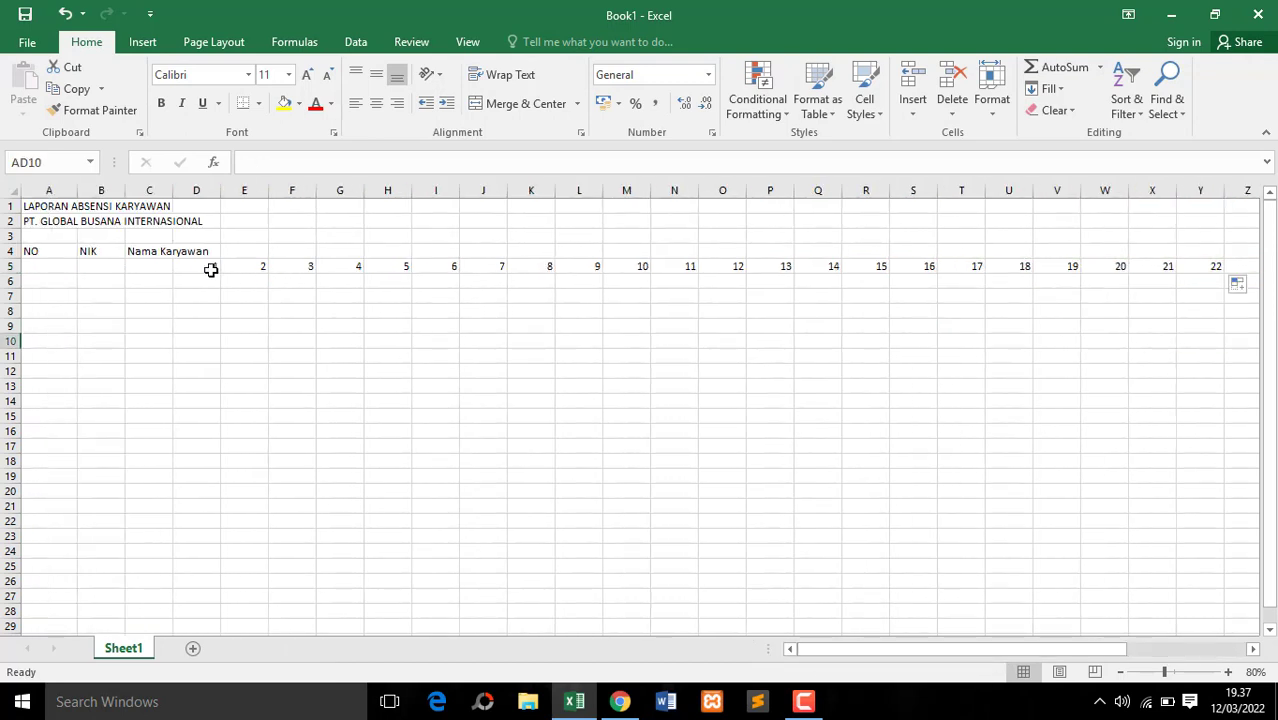
{"action": "left_click", "coordinate": [211, 266]}
{"action": "left_click", "coordinate": [46, 251]}
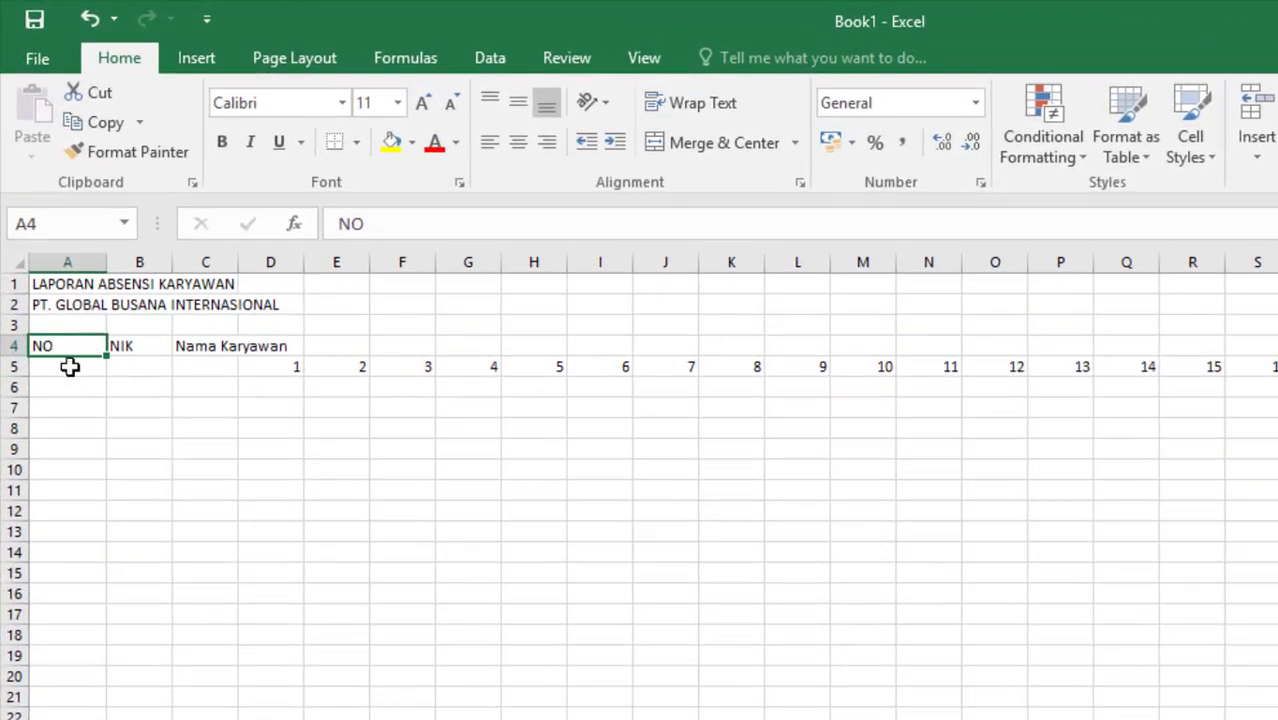
{"action": "left_click", "coordinate": [68, 360]}
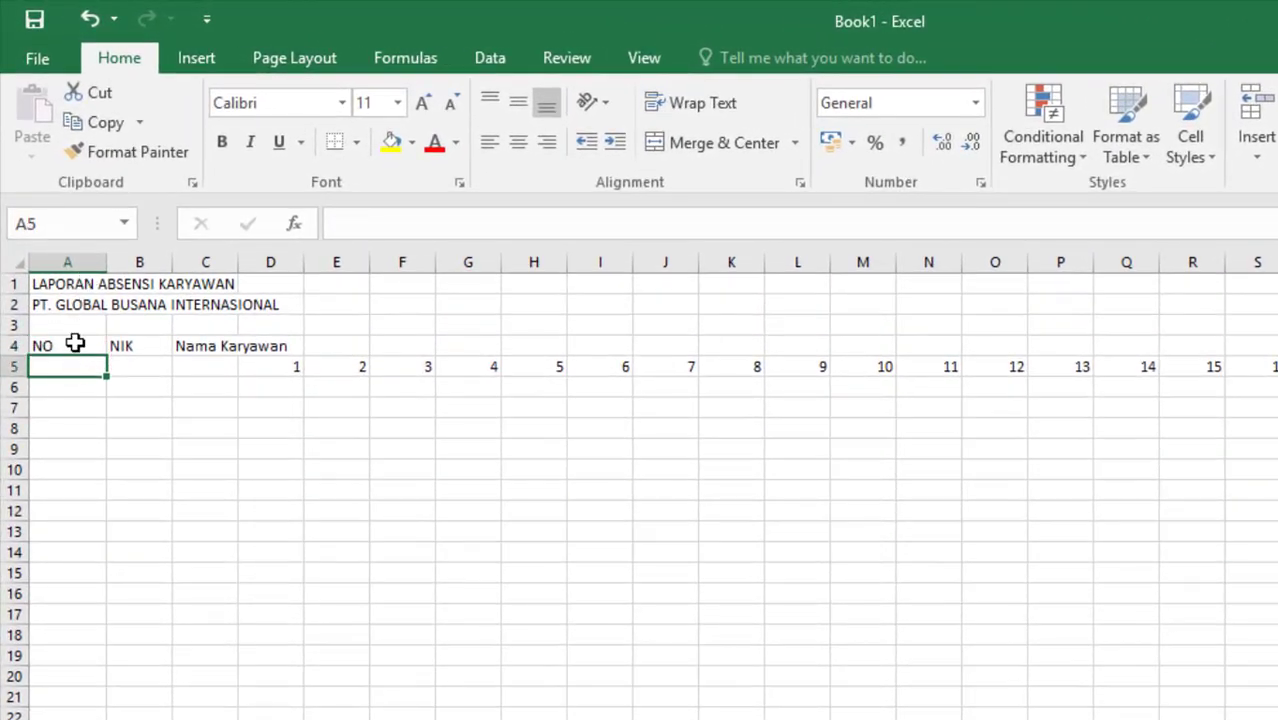
{"action": "left_click", "coordinate": [80, 343]}
{"action": "left_click_drag", "start_coordinate": [100, 262], "coordinate": [273, 257]}
{"action": "left_click", "coordinate": [103, 347]}
{"action": "left_click", "coordinate": [180, 345]}
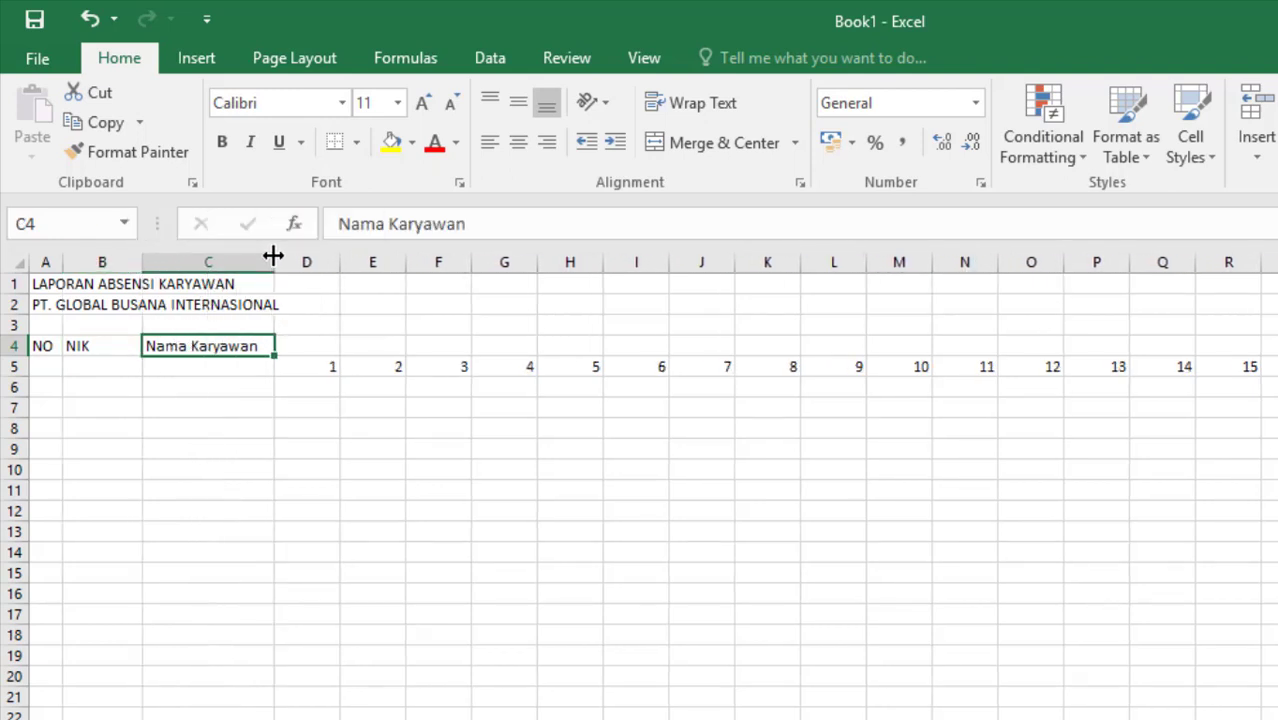
{"action": "left_click", "coordinate": [299, 370]}
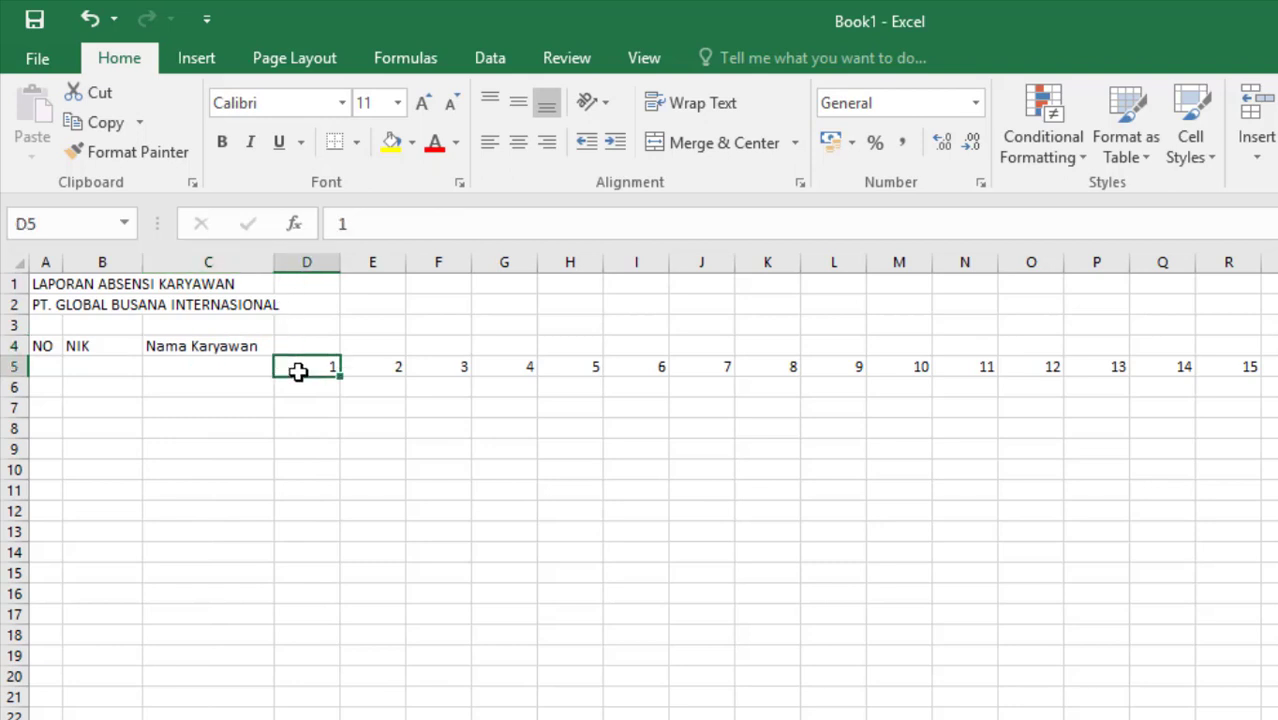
{"action": "left_click", "coordinate": [379, 370]}
{"action": "left_click", "coordinate": [431, 366]}
{"action": "left_click", "coordinate": [336, 370]}
{"action": "left_click", "coordinate": [369, 366]}
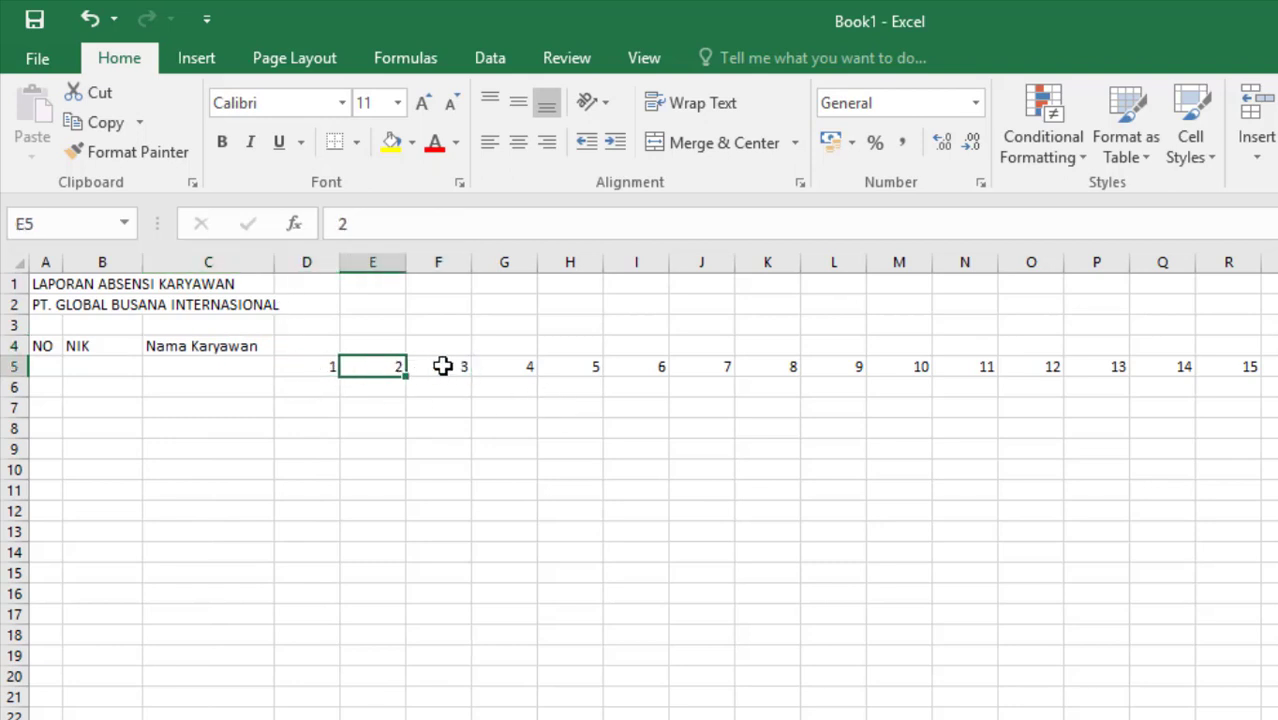
{"action": "left_click", "coordinate": [442, 365]}
{"action": "left_click", "coordinate": [321, 367]}
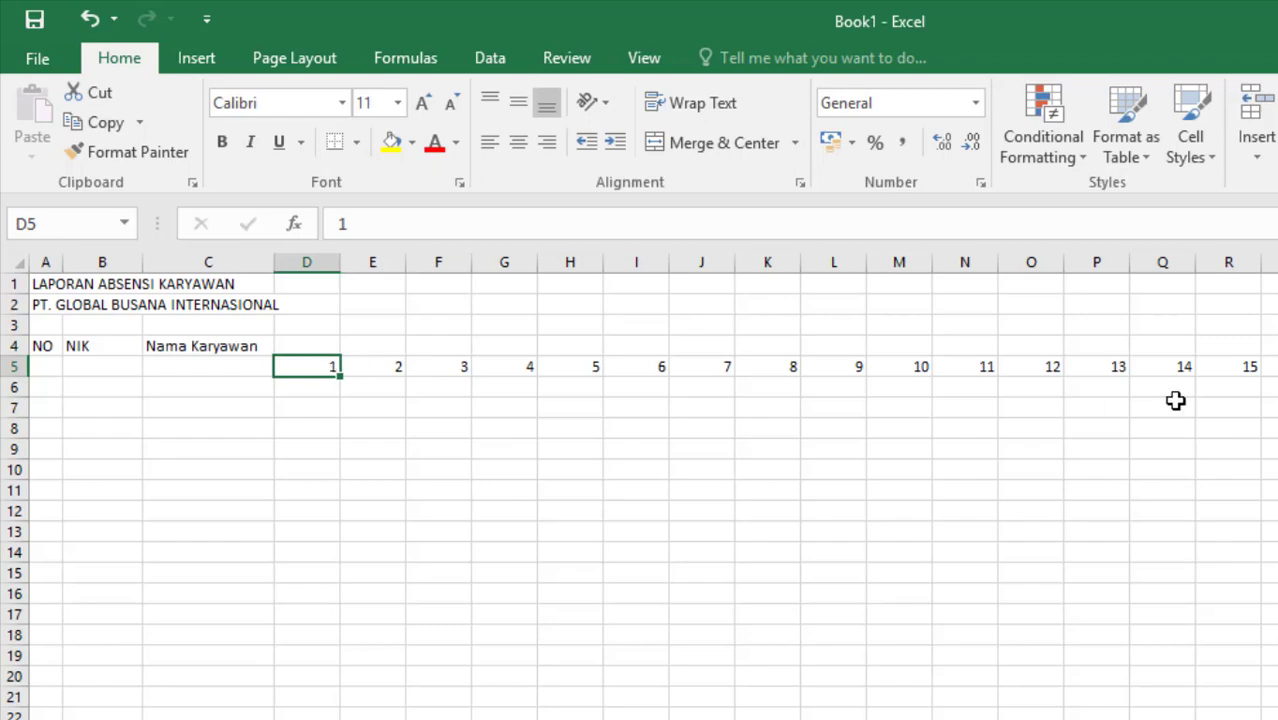
{"action": "left_click", "coordinate": [1272, 346]}
{"action": "left_click", "coordinate": [317, 362]}
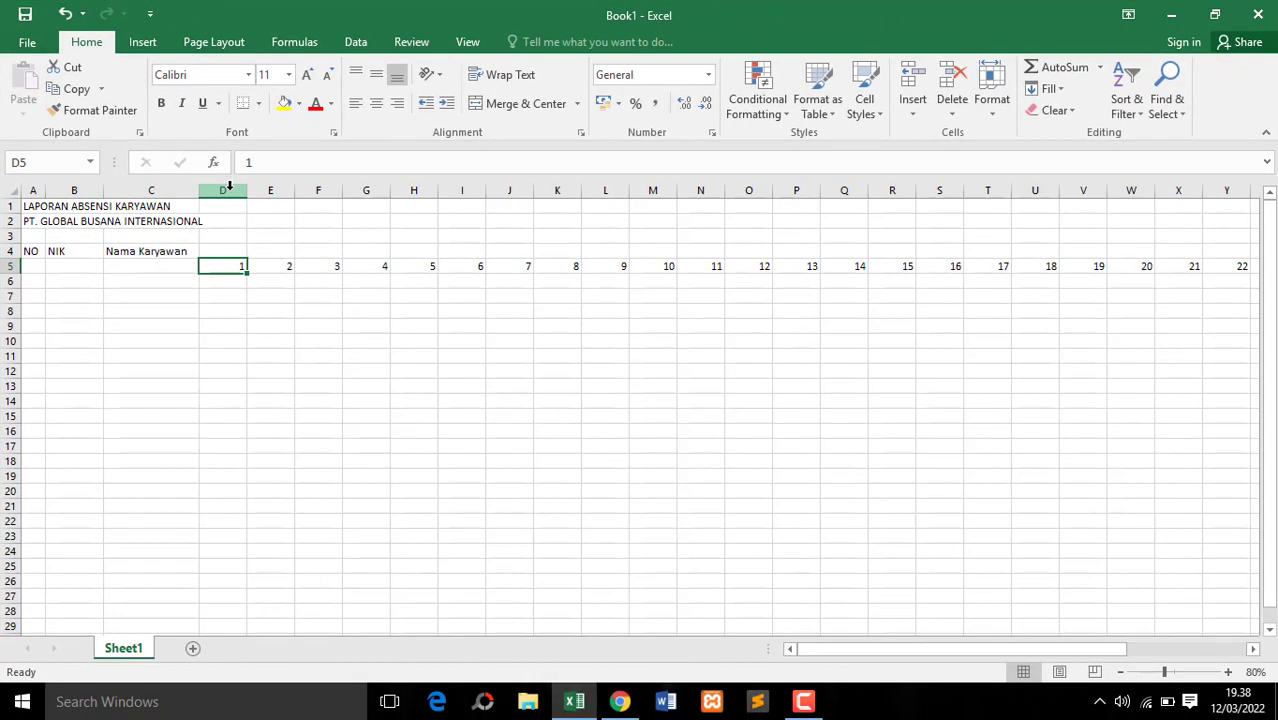
{"action": "left_click", "coordinate": [297, 246]}
Narrow the day columns D through AH to one equal width just wide enough for two-digit numbers
{"action": "left_click_drag", "start_coordinate": [232, 190], "coordinate": [1142, 188]}
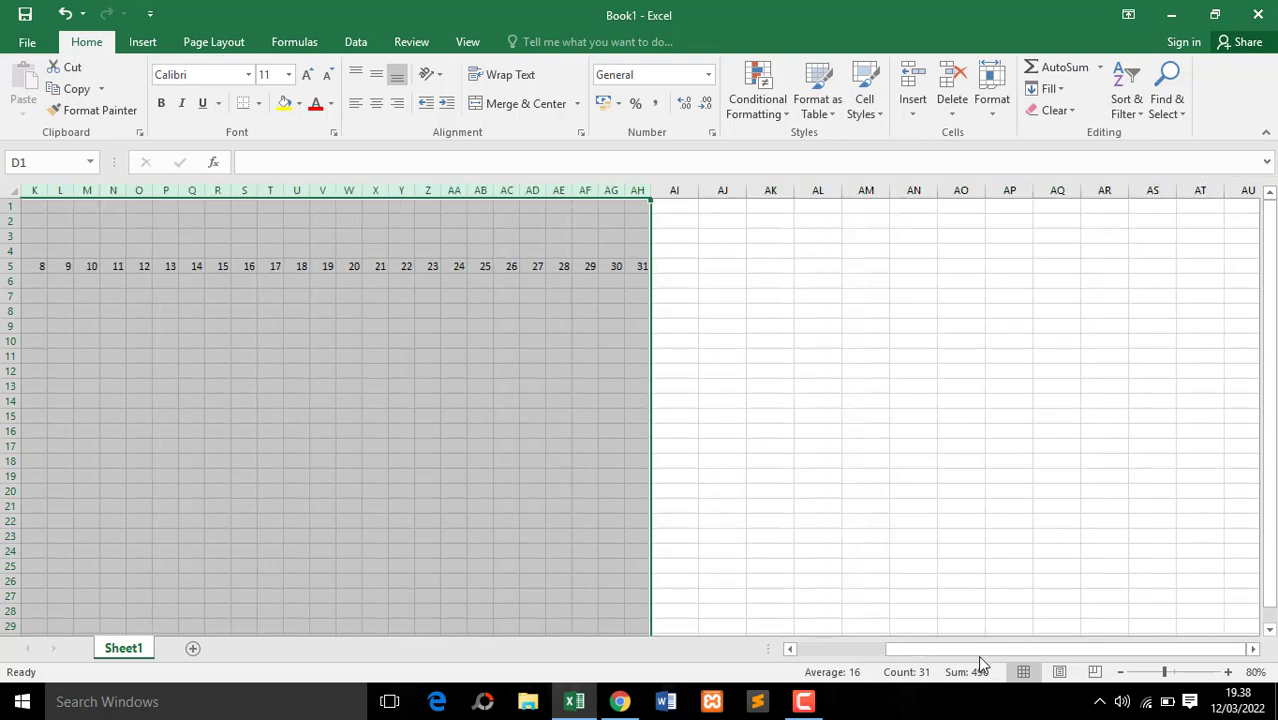
{"action": "left_click_drag", "start_coordinate": [977, 655], "coordinate": [837, 649]}
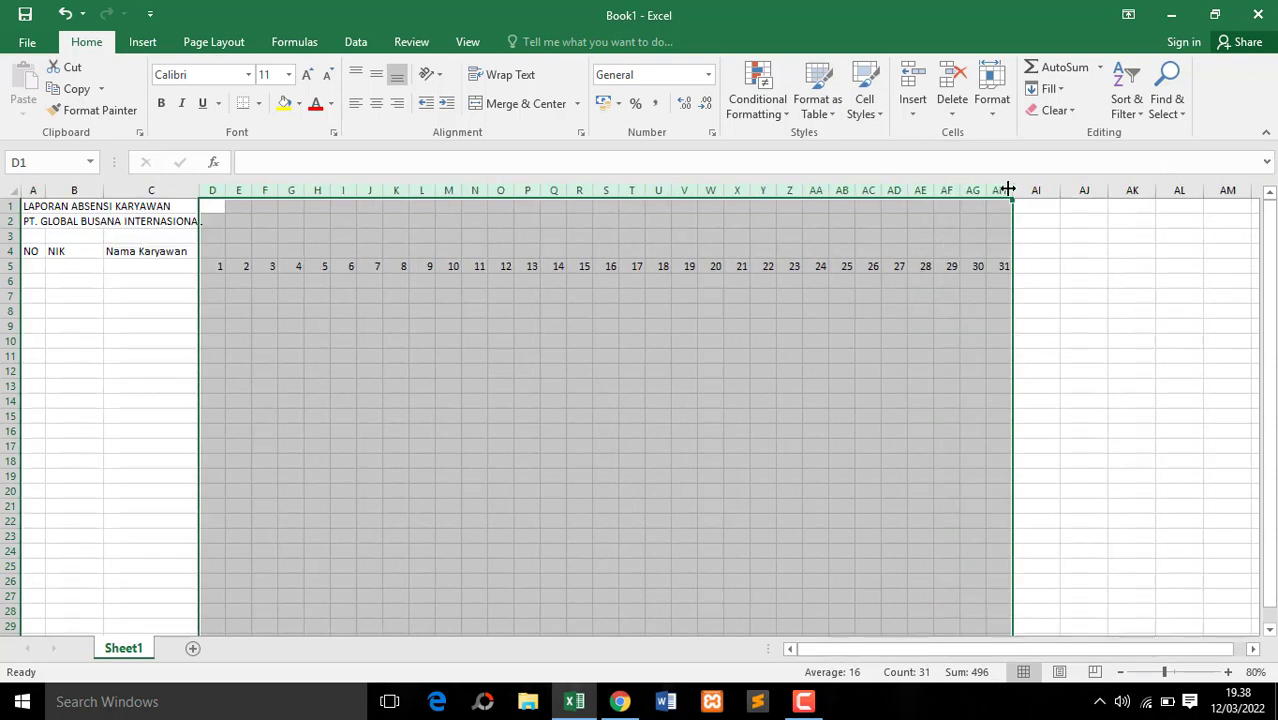
{"action": "left_click_drag", "start_coordinate": [1008, 190], "coordinate": [1003, 190]}
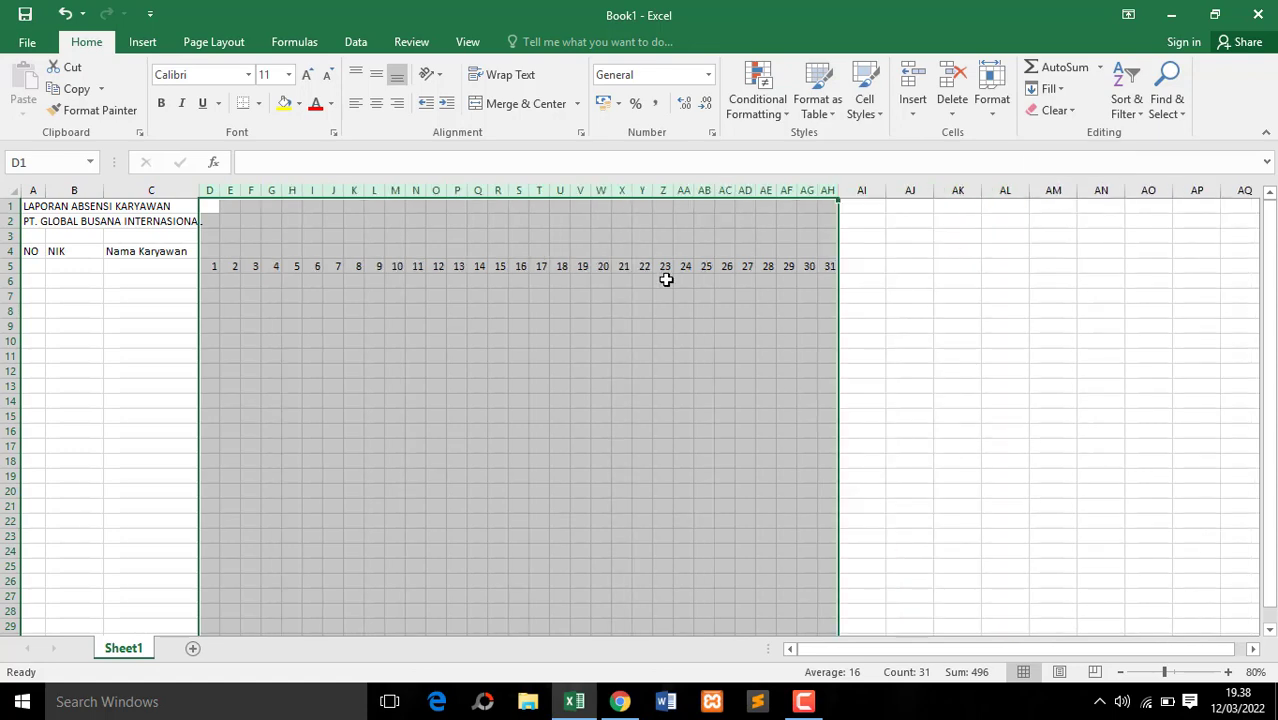
Center the day numbers 1 to 31 horizontally in cells D5 to AH5
{"action": "left_click", "coordinate": [602, 266]}
{"action": "left_click_drag", "start_coordinate": [210, 267], "coordinate": [830, 266]}
{"action": "left_click", "coordinate": [376, 103]}
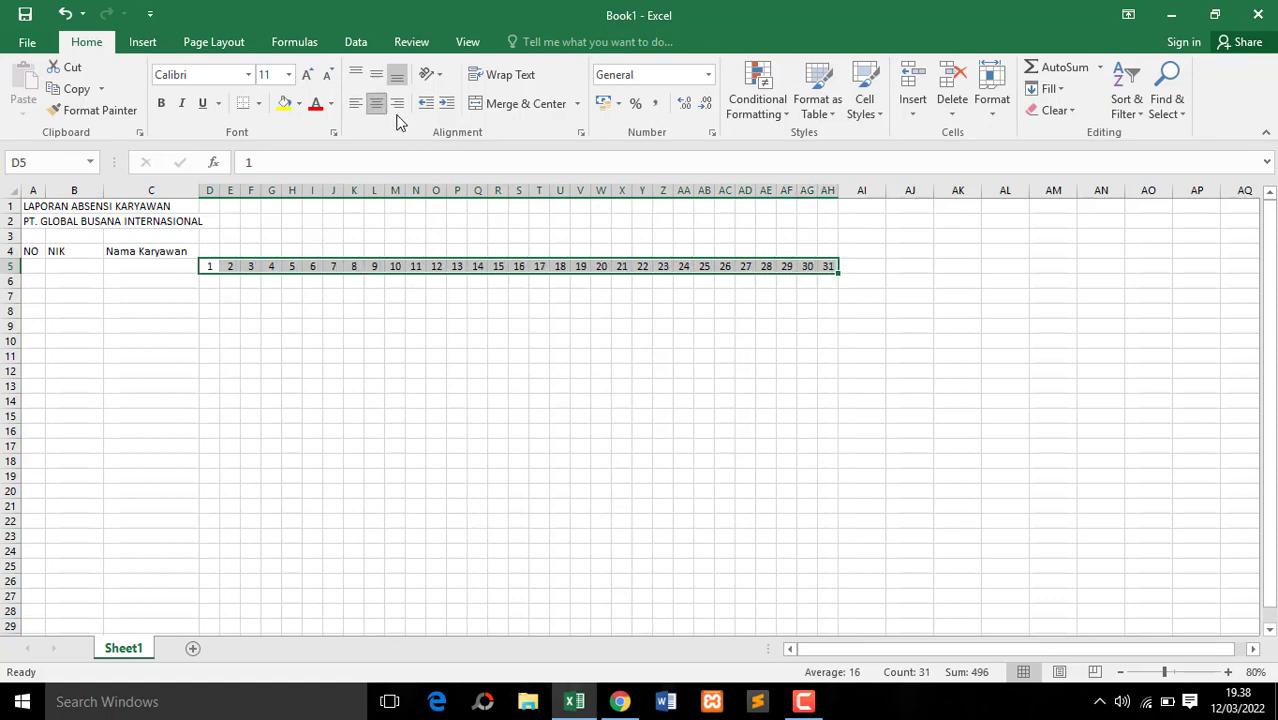
Enter the summary headers "SAKIT" in cell AI4 and "IZIN" in cell AJ4, right after the day columns
{"action": "left_click", "coordinate": [1228, 672]}
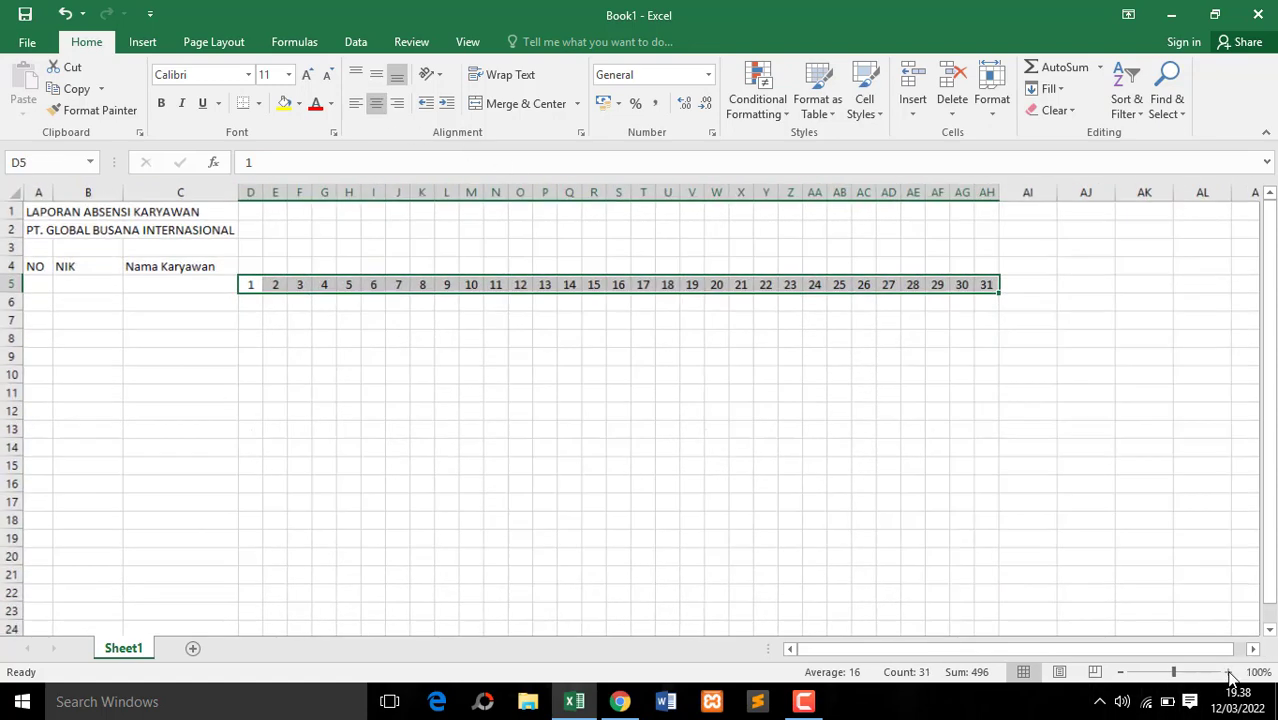
{"action": "left_click", "coordinate": [1070, 261]}
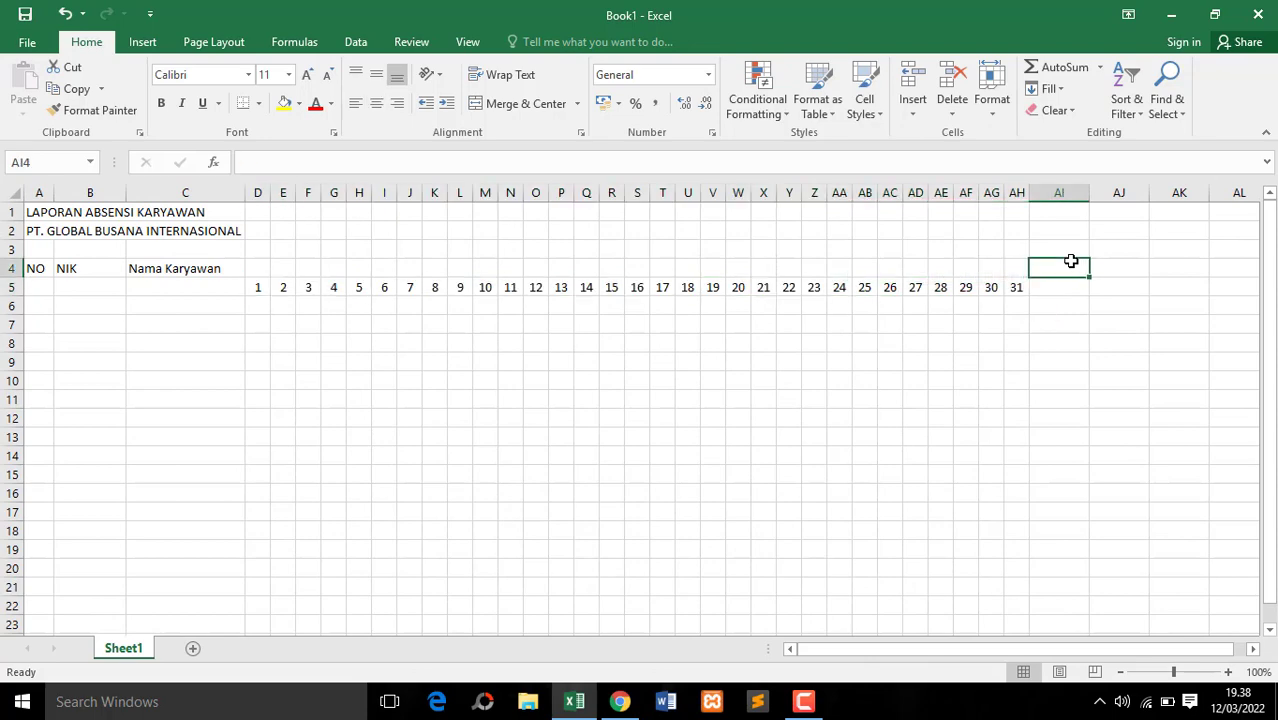
{"action": "left_click", "coordinate": [1067, 283]}
{"action": "left_click", "coordinate": [1070, 267]}
{"action": "left_click", "coordinate": [1067, 284]}
{"action": "left_click", "coordinate": [1067, 267]}
{"action": "type", "text": "SAKI"}
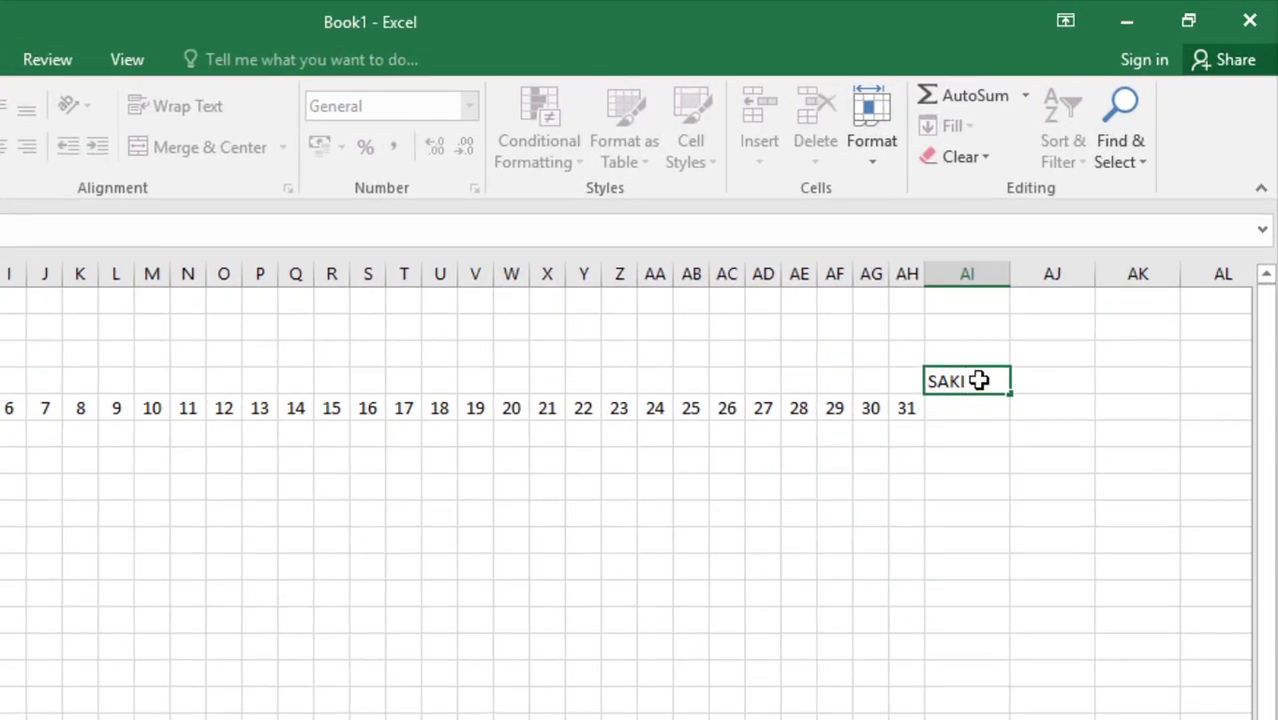
{"action": "type", "text": "T"}
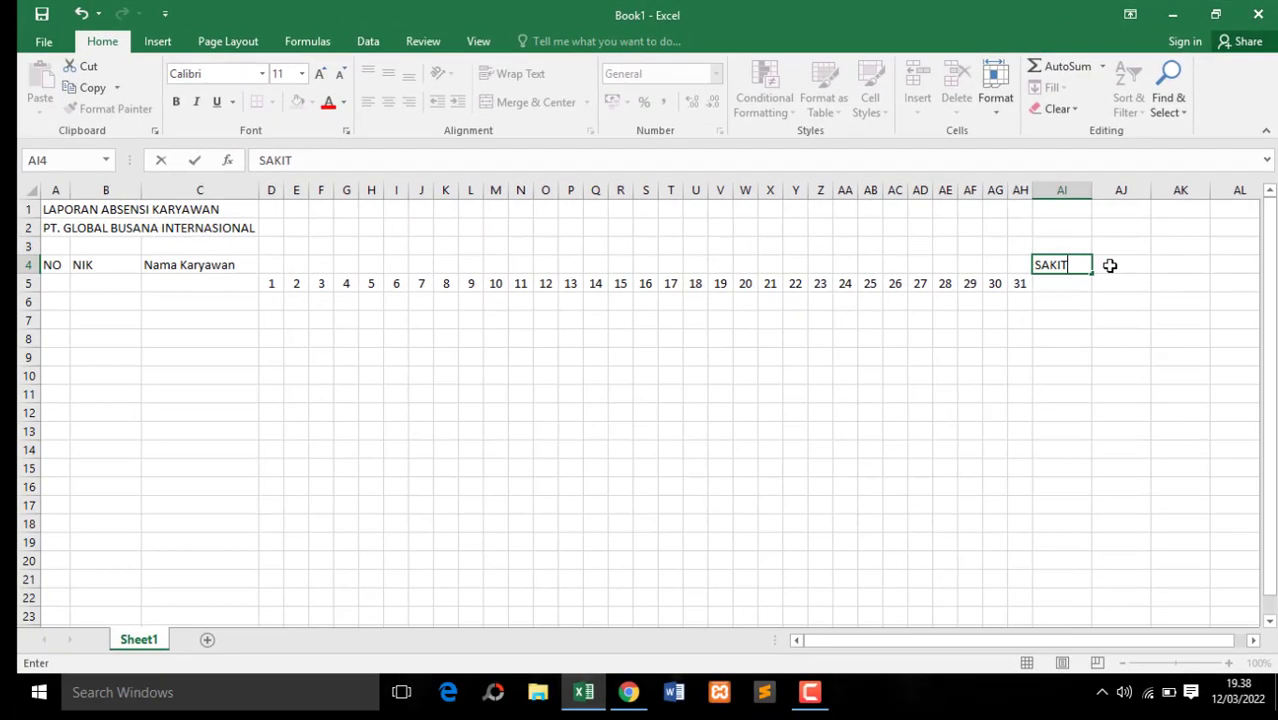
{"action": "left_click", "coordinate": [1036, 381]}
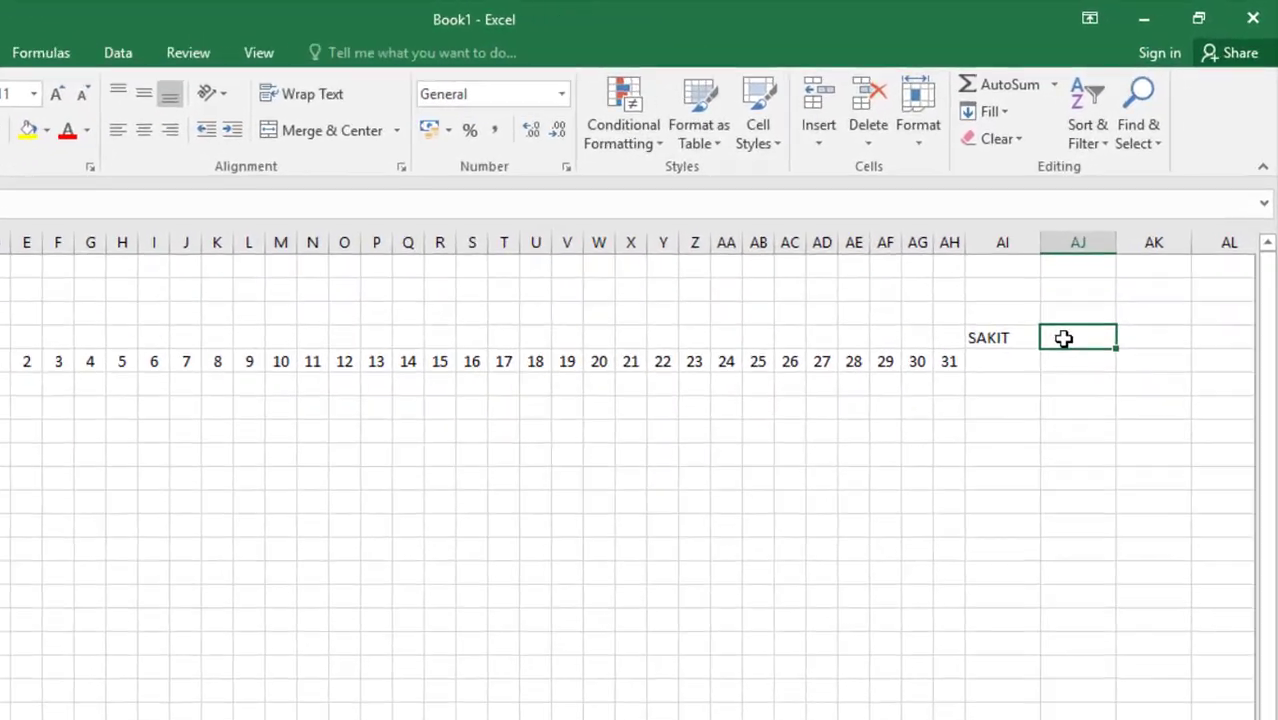
{"action": "type", "text": "IZ"}
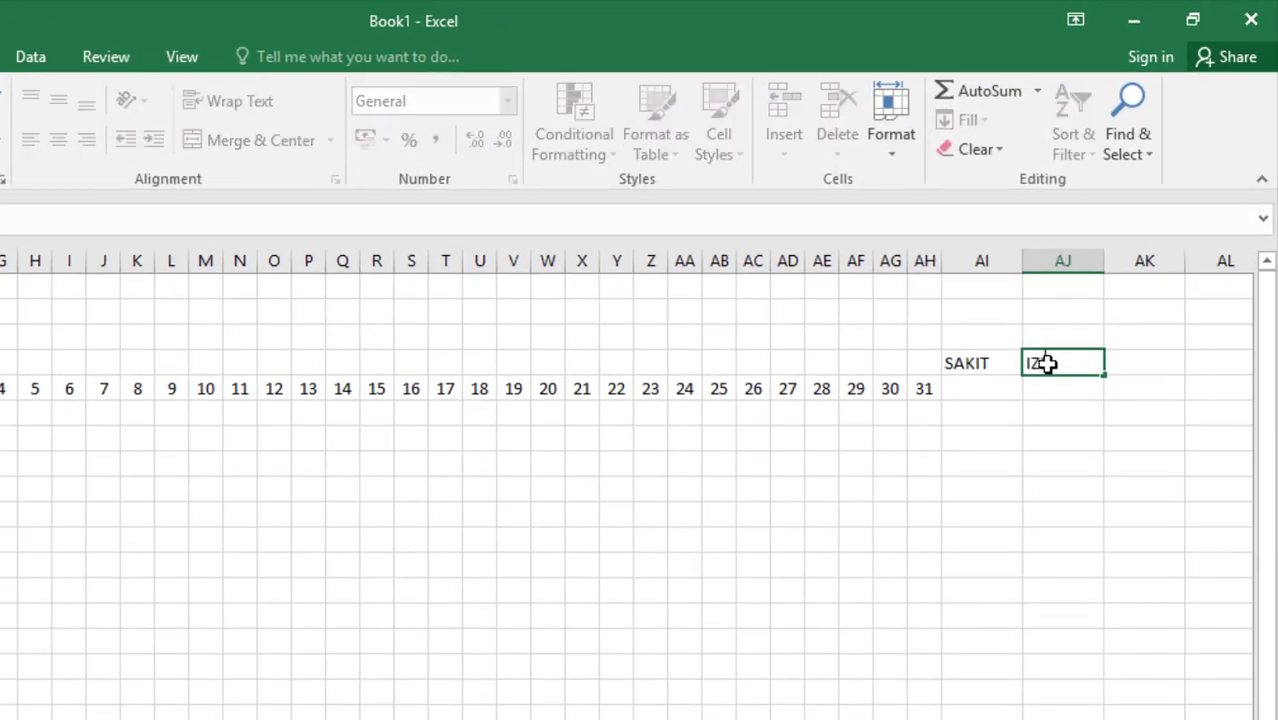
{"action": "key", "text": "Tab"}
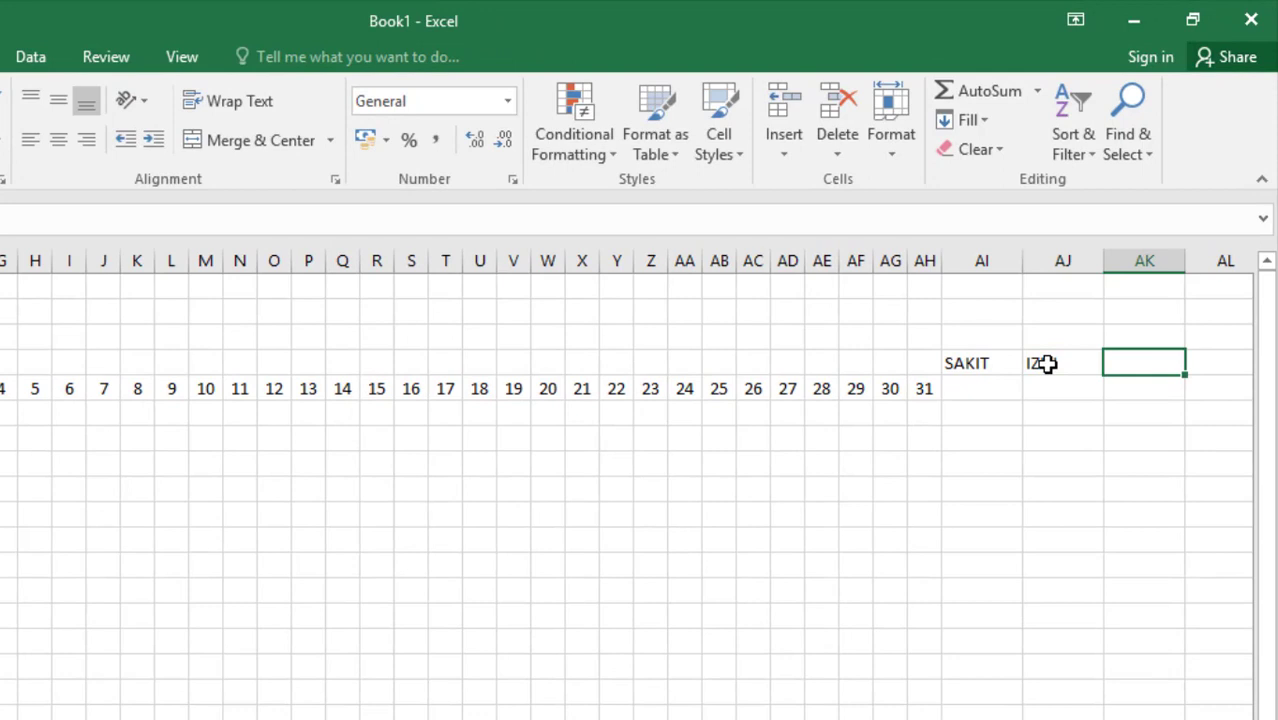
Enter the summary headers "ALPA" in cell AK4 and "HADIR" in cell AL4
{"action": "type", "text": "ALPA"}
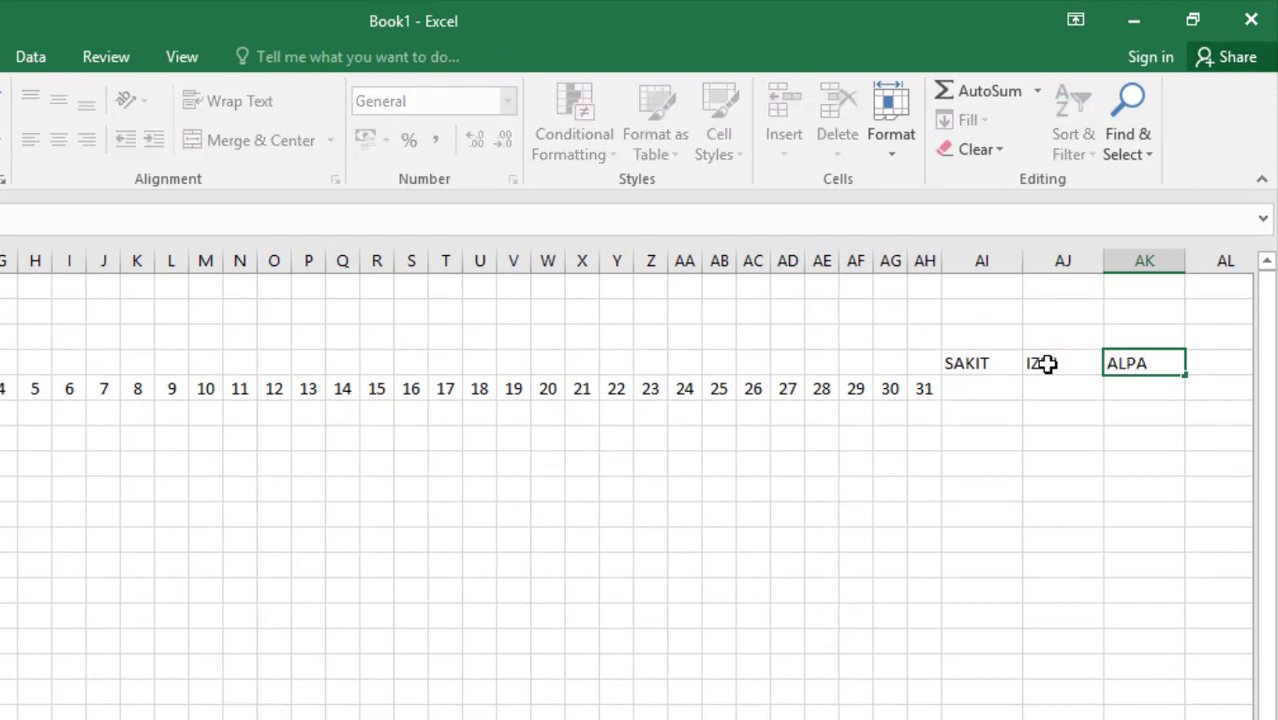
{"action": "scroll", "coordinate": [626, 484], "scroll_direction": "right", "scroll_amount": 3}
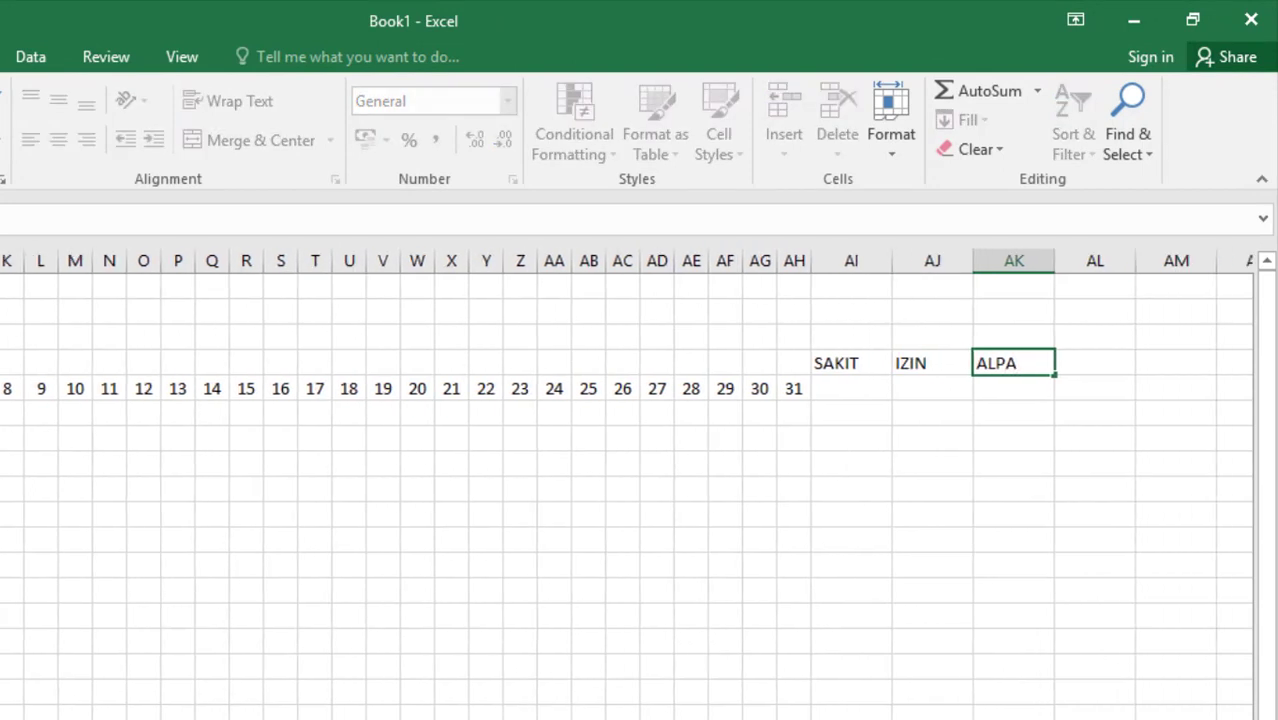
{"action": "key", "text": "Tab"}
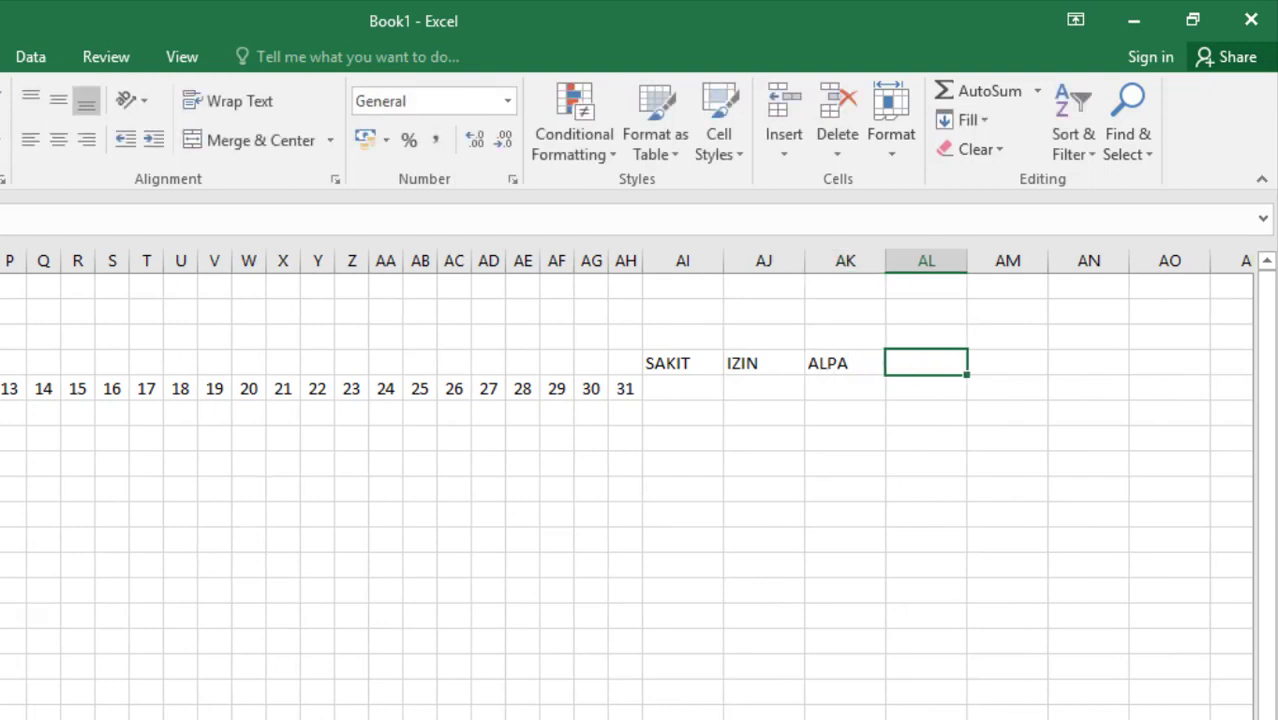
{"action": "type", "text": "HADIR"}
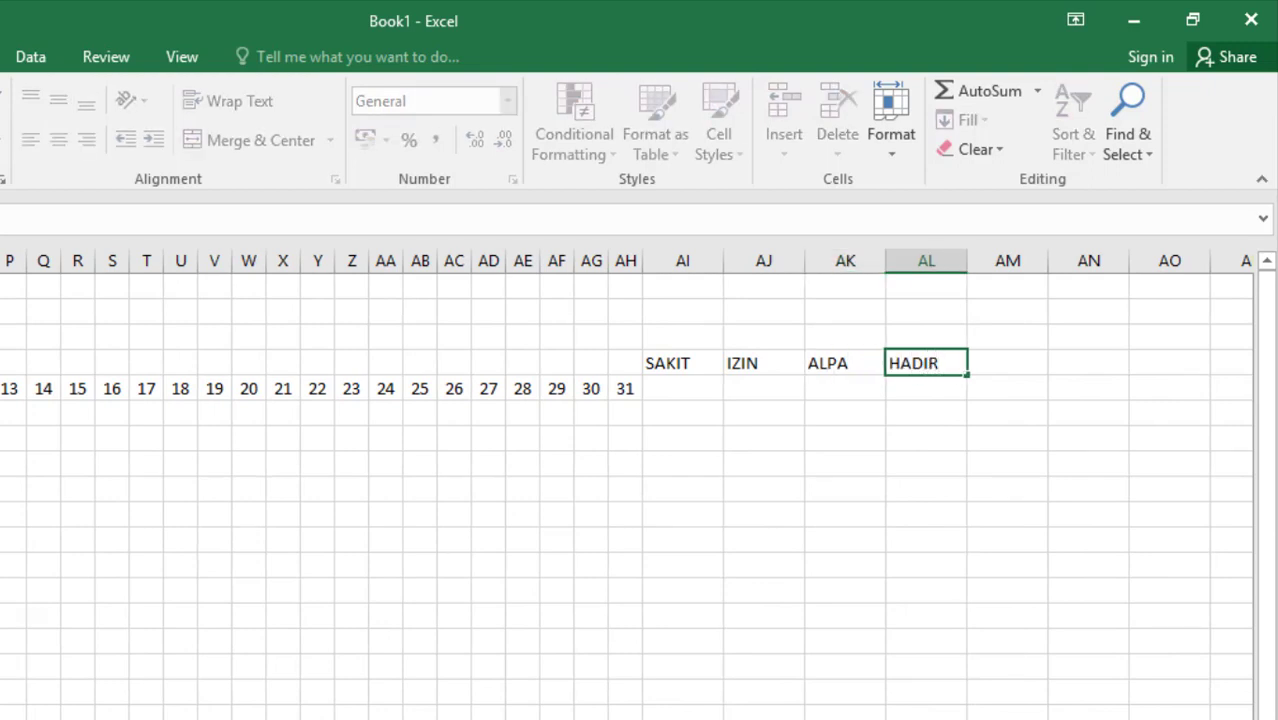
{"action": "key", "text": "Tab"}
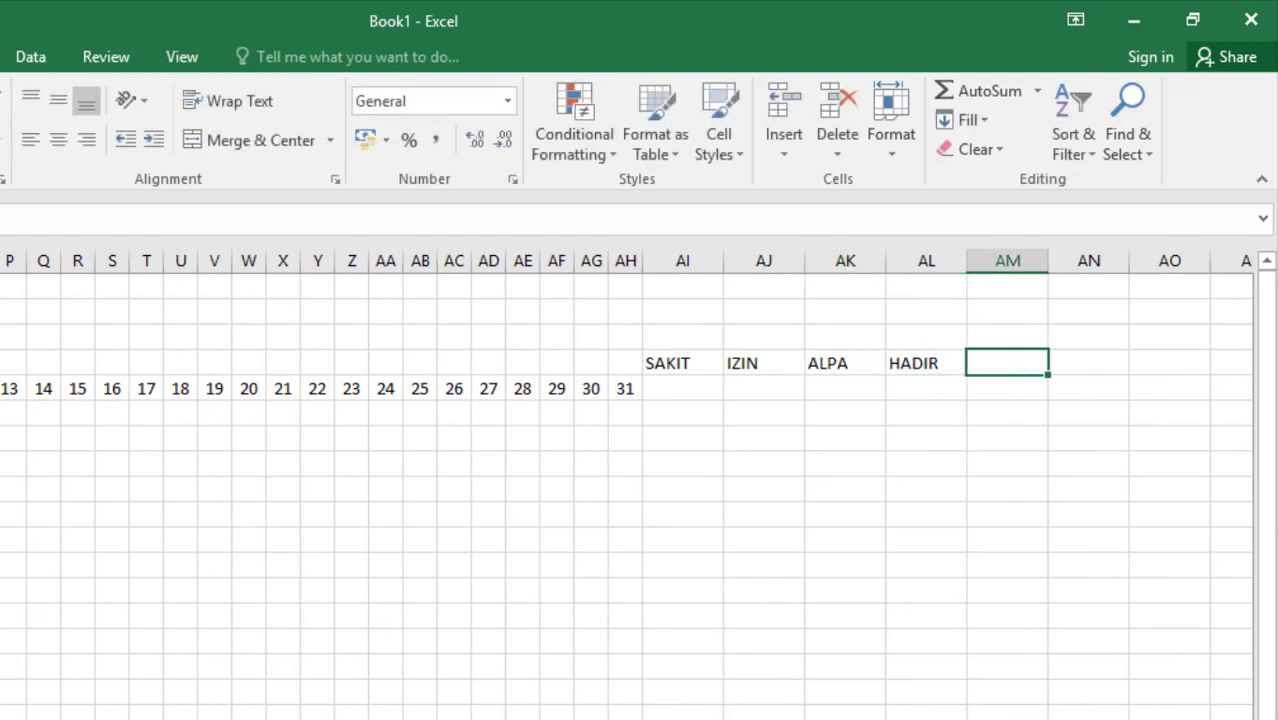
Enter the header "PERSENTASE KEHADIRAN" in cell AM4
{"action": "type", "text": "PE"}
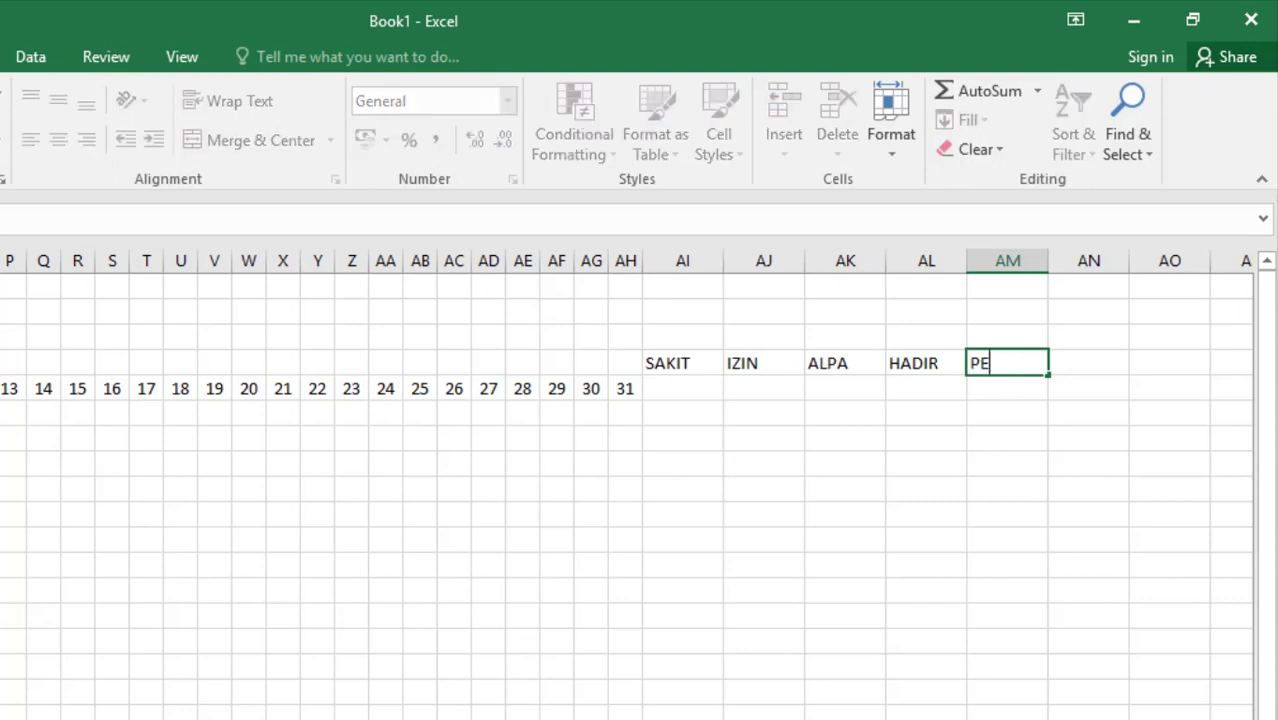
{"action": "type", "text": "RSENTASE"}
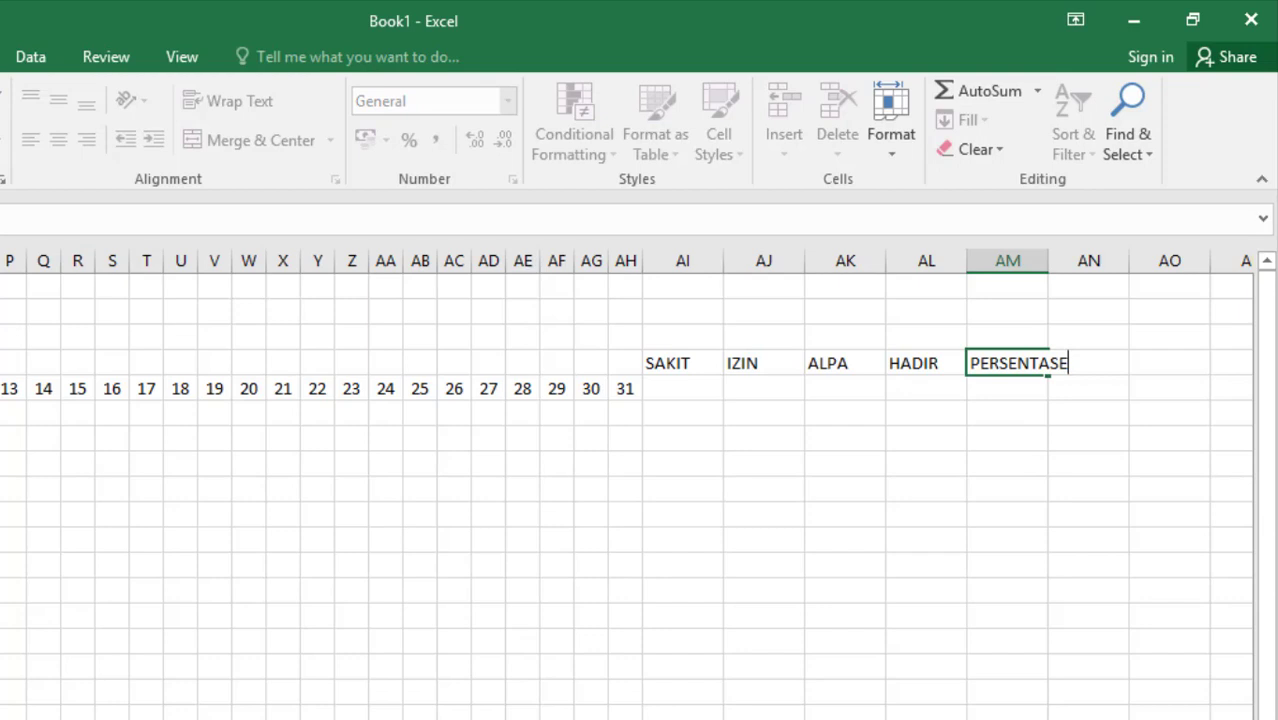
{"action": "type", "text": " KEHAD"}
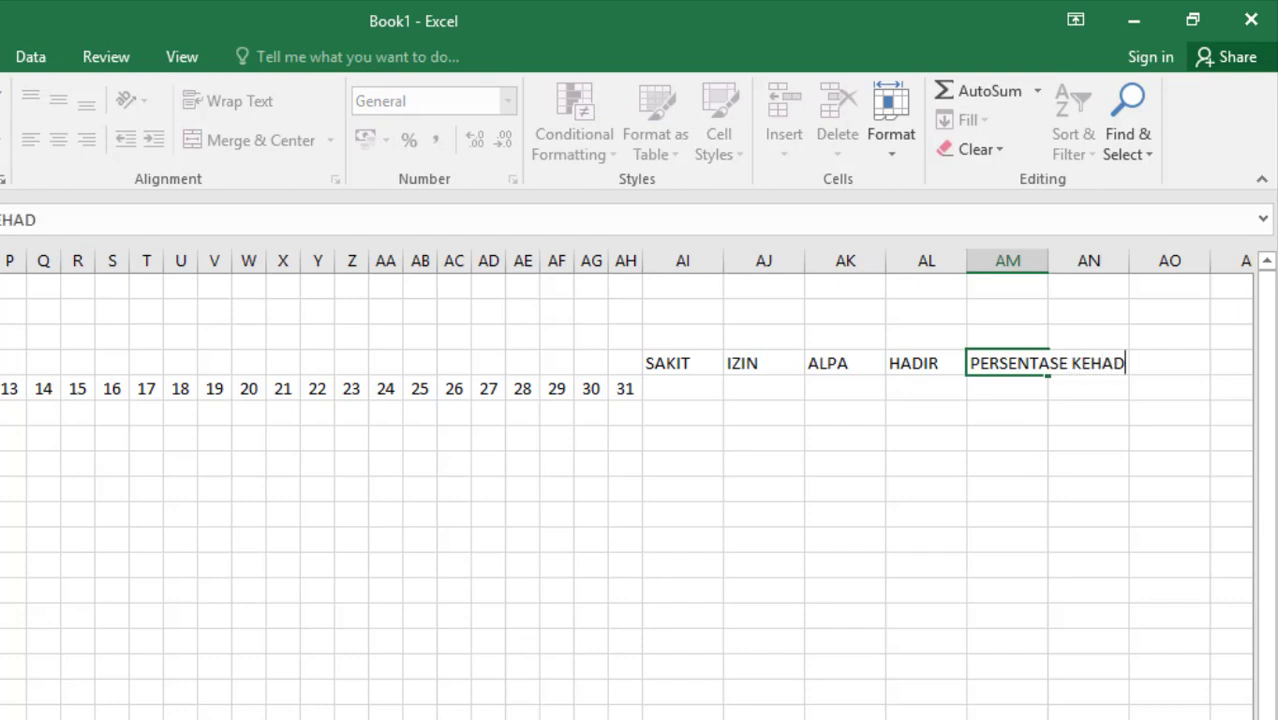
{"action": "type", "text": "IRAN"}
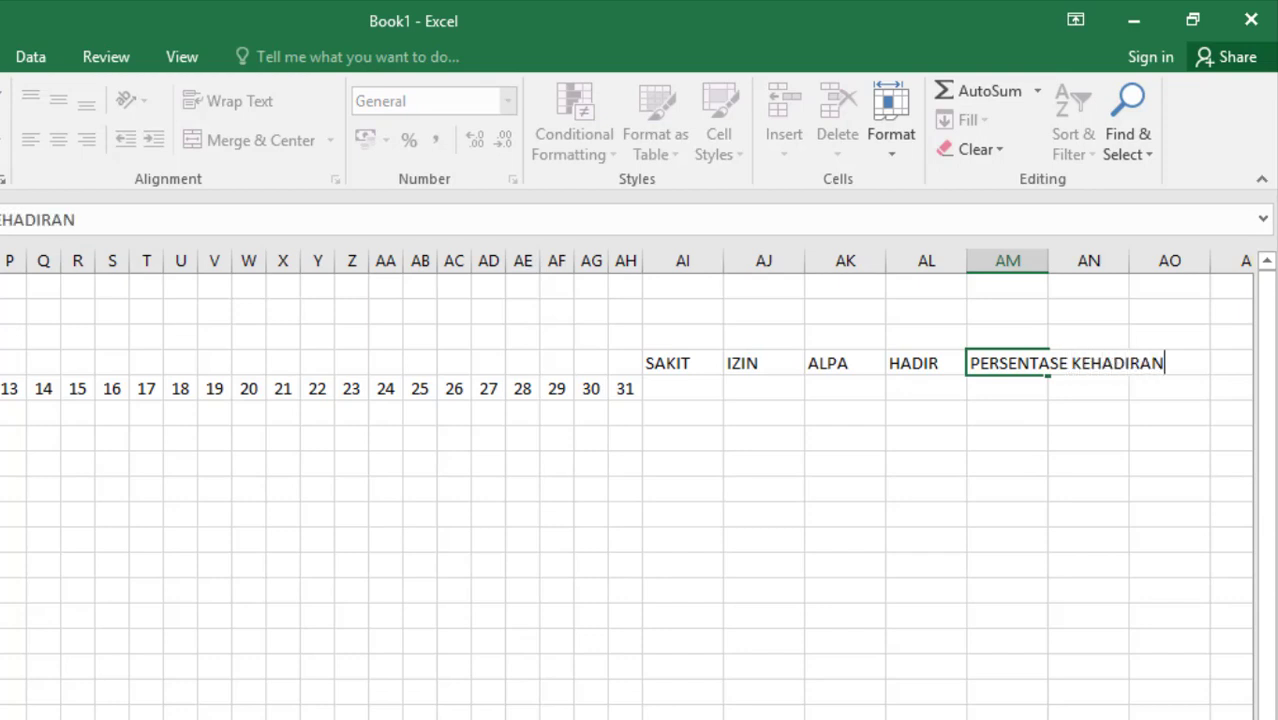
{"action": "left_click", "coordinate": [612, 648]}
Apply All Borders to the attendance table range A4 to AM17
{"action": "left_click_drag", "start_coordinate": [886, 649], "coordinate": [842, 649]}
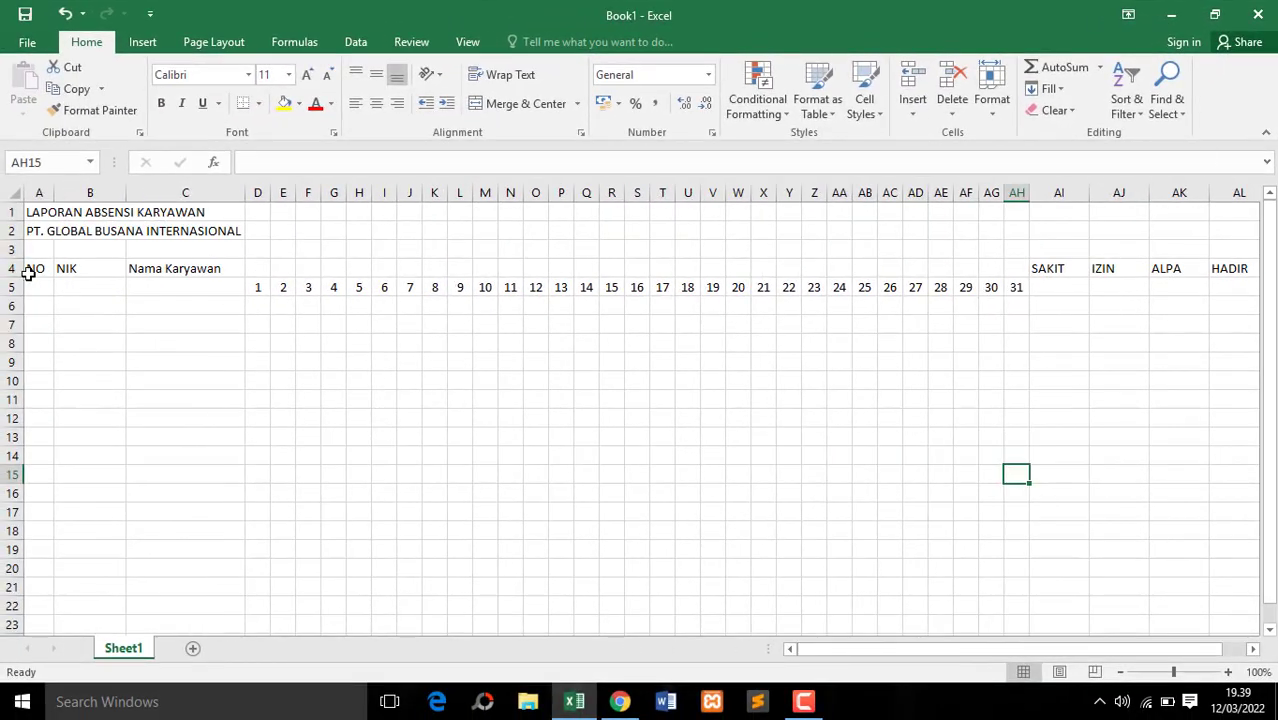
{"action": "left_click_drag", "start_coordinate": [24, 270], "coordinate": [1030, 457]}
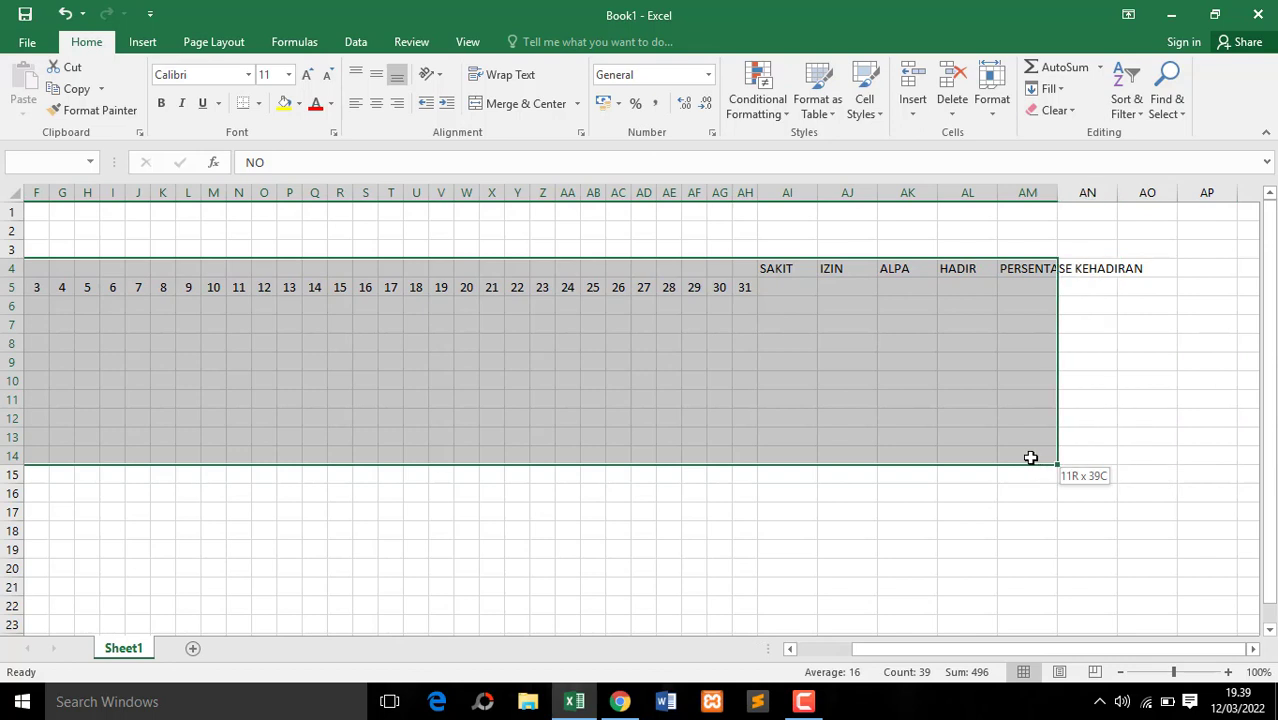
{"action": "left_click_drag", "start_coordinate": [1030, 457], "coordinate": [1030, 517]}
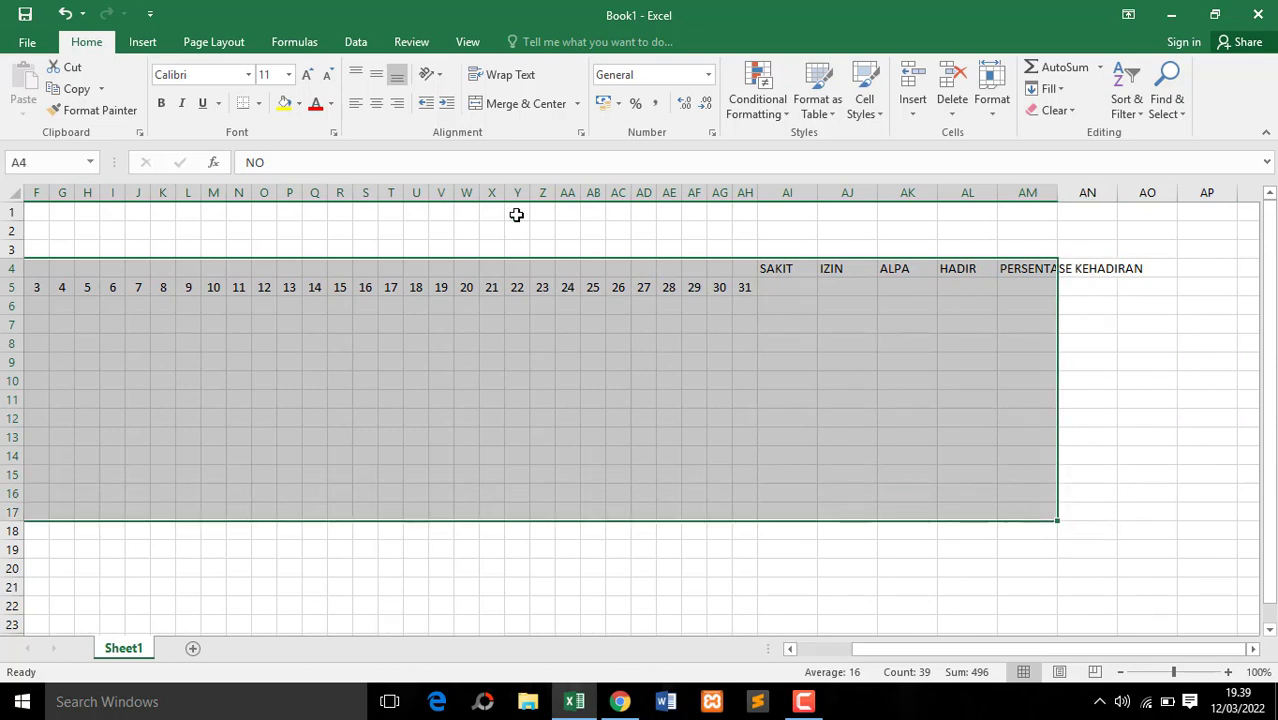
{"action": "left_click", "coordinate": [258, 103]}
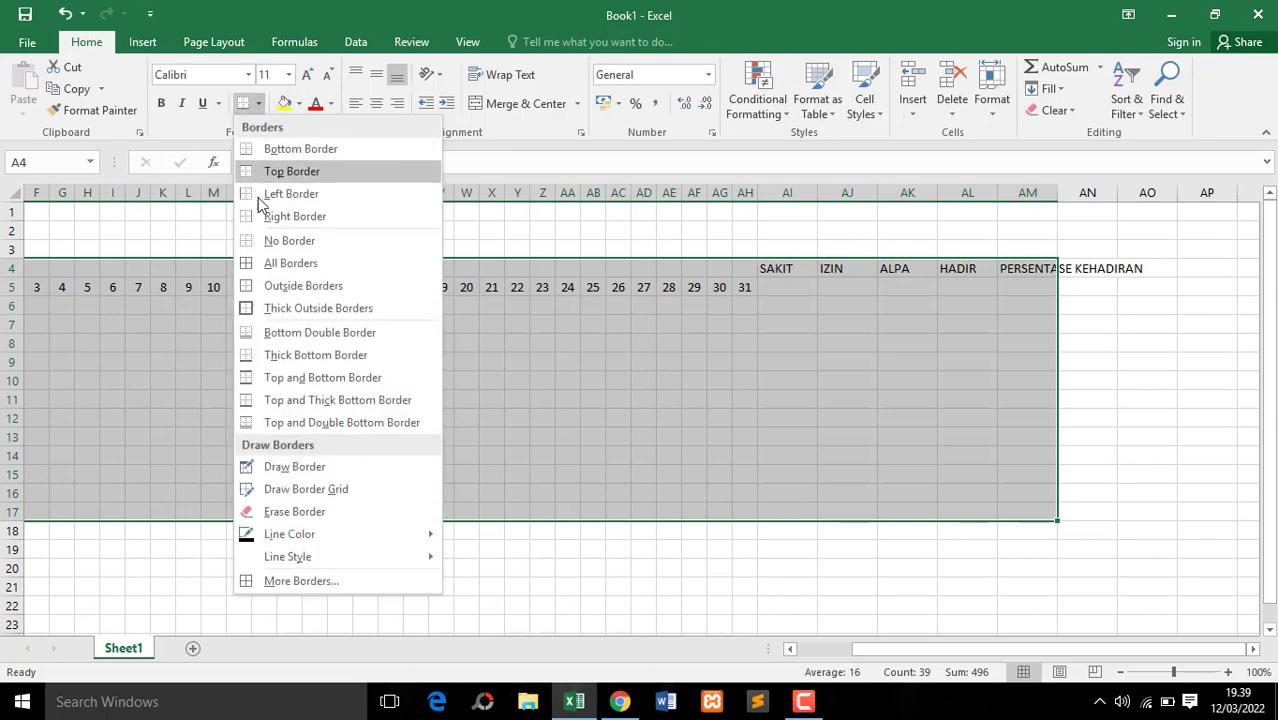
{"action": "left_click", "coordinate": [290, 263]}
{"action": "scroll", "coordinate": [290, 265], "scroll_direction": "left", "scroll_amount": 3}
{"action": "left_click", "coordinate": [333, 350]}
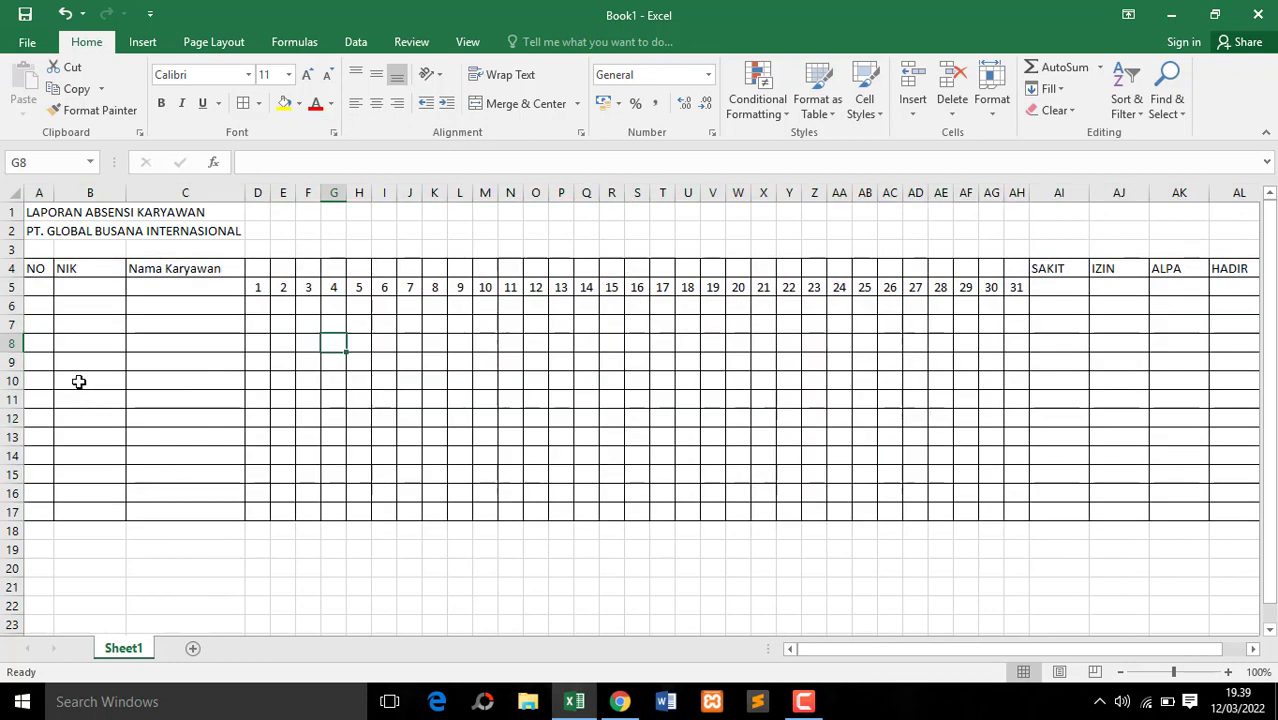
Enter the row numbers 1 and 2 in cells A5 and A6 under the "NO" header
{"action": "left_click", "coordinate": [41, 287]}
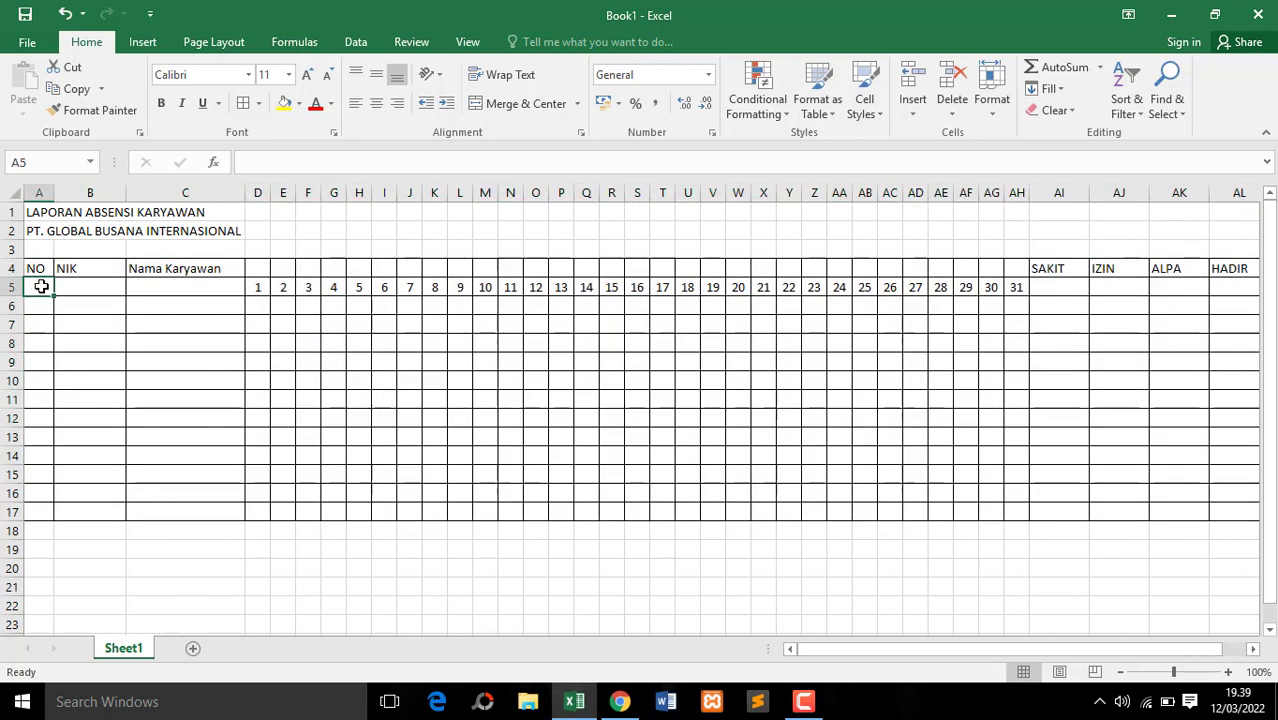
{"action": "key", "text": "Return"}
{"action": "type", "text": "2"}
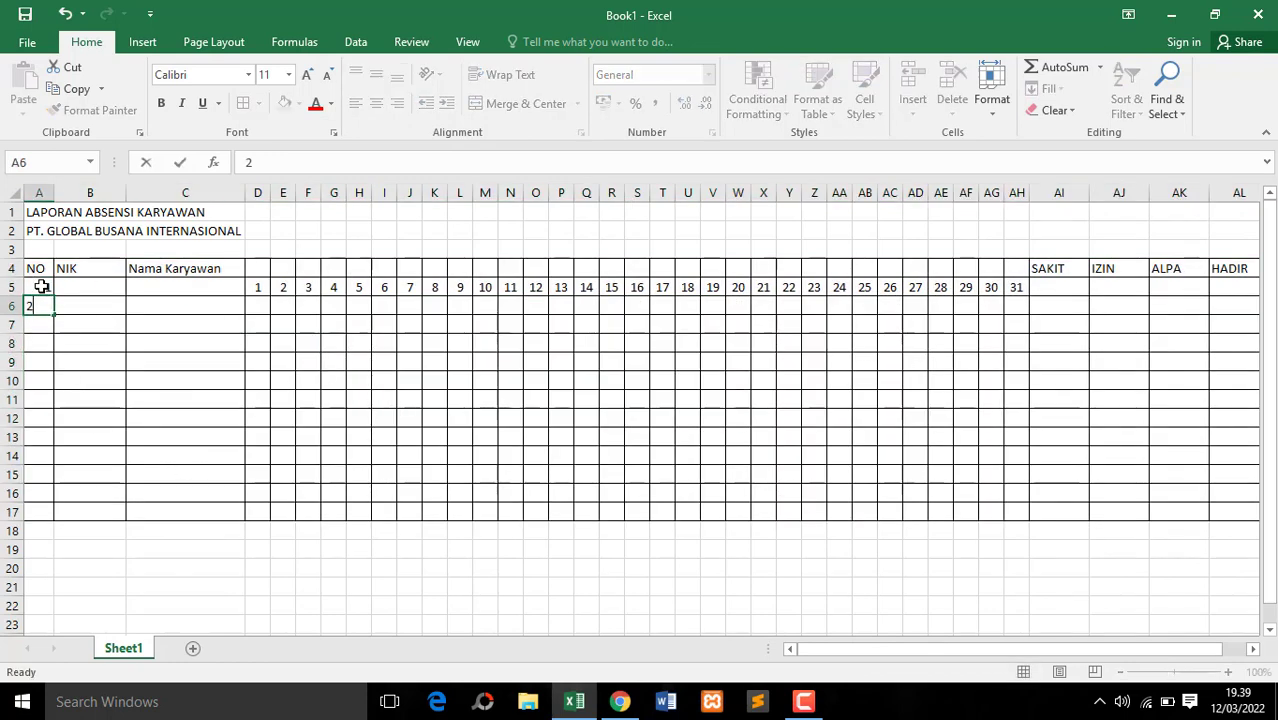
{"action": "key", "text": "Return"}
{"action": "left_click", "coordinate": [41, 287]}
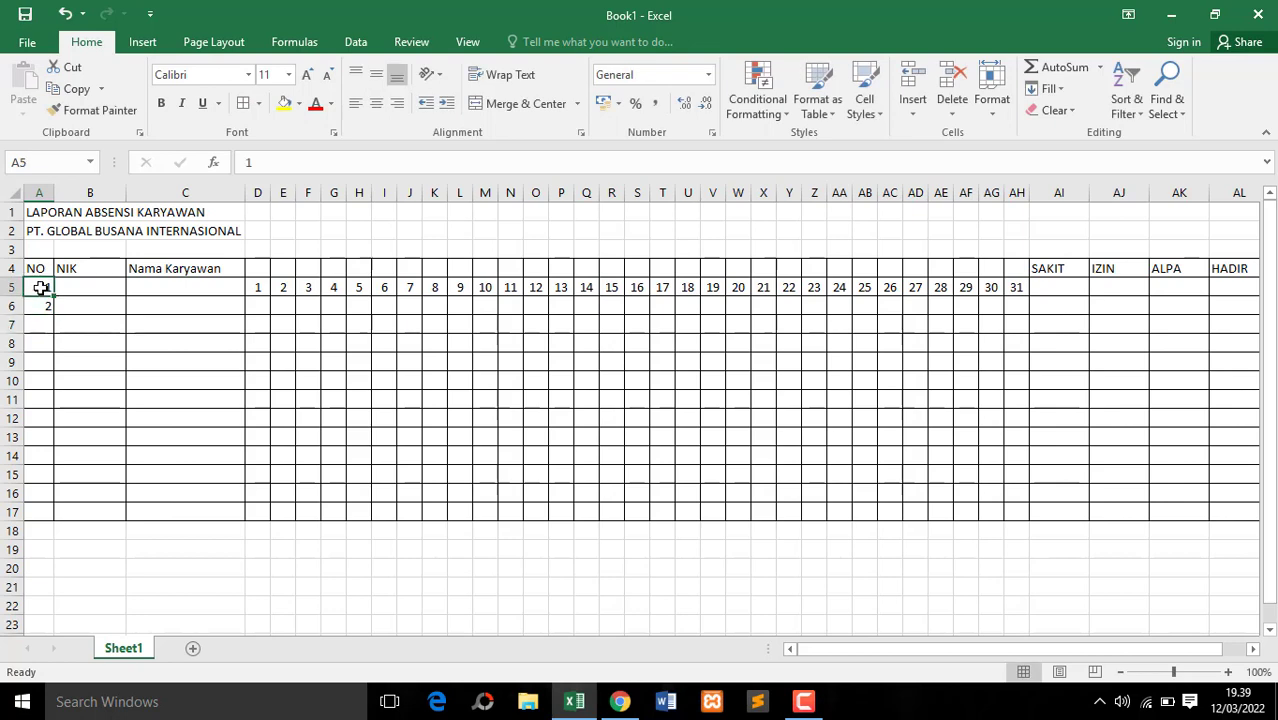
Extend the row number series from cell A5 down to A17 and center the numbers horizontally
{"action": "left_click_drag", "start_coordinate": [41, 287], "coordinate": [45, 516]}
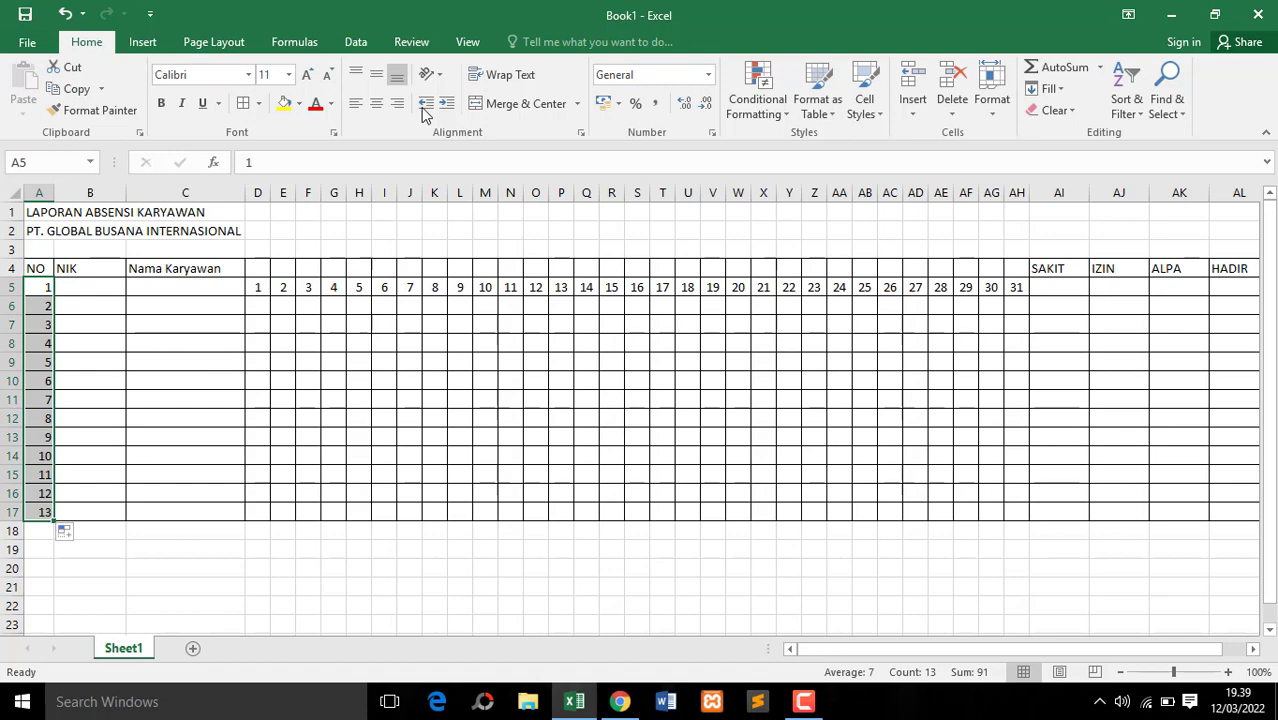
{"action": "left_click", "coordinate": [376, 103]}
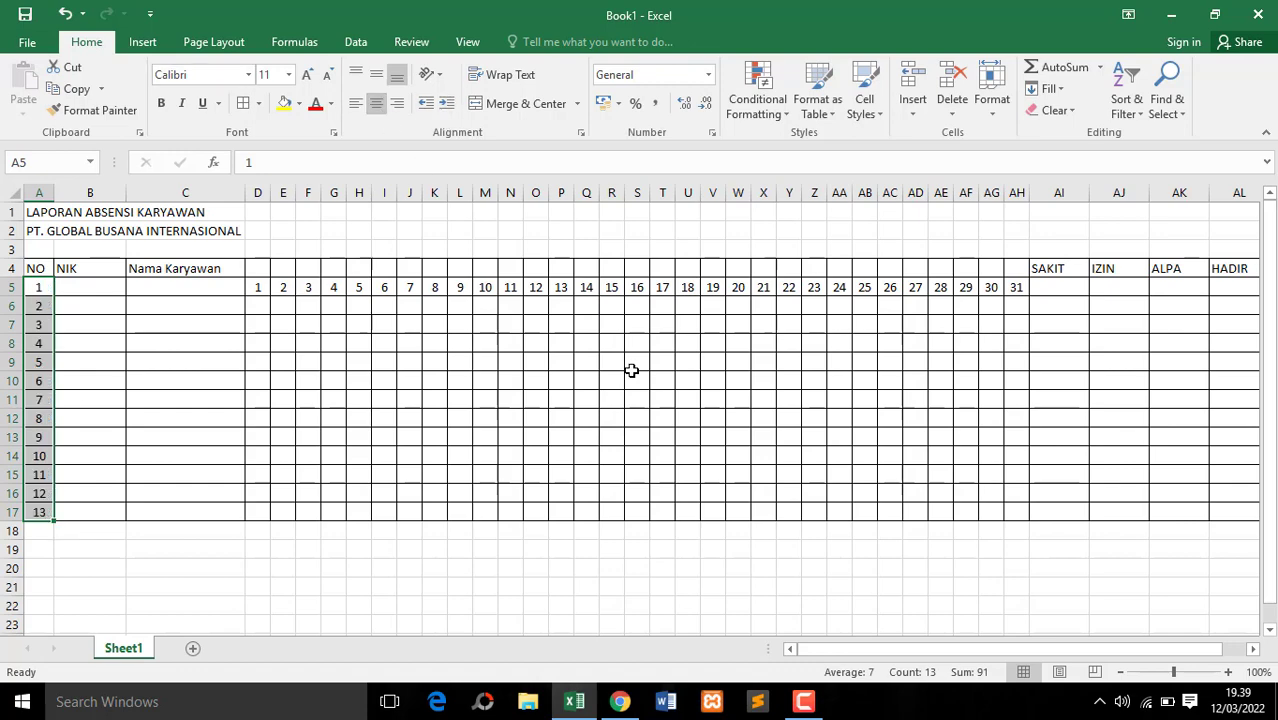
Merge and center the "Nama Karyawan" header across C4:C5 and middle-align it vertically
{"action": "left_click", "coordinate": [1228, 672]}
{"action": "left_click", "coordinate": [1228, 672]}
{"action": "left_click", "coordinate": [1228, 672]}
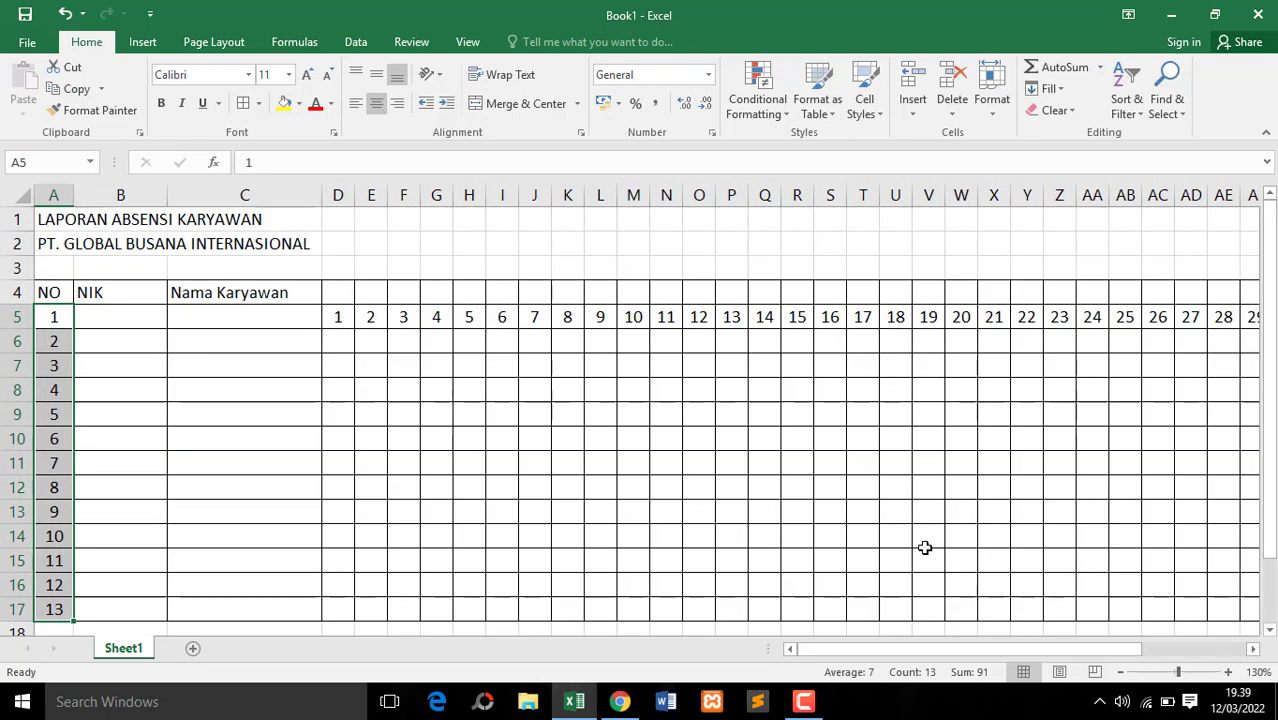
{"action": "left_click", "coordinate": [332, 294]}
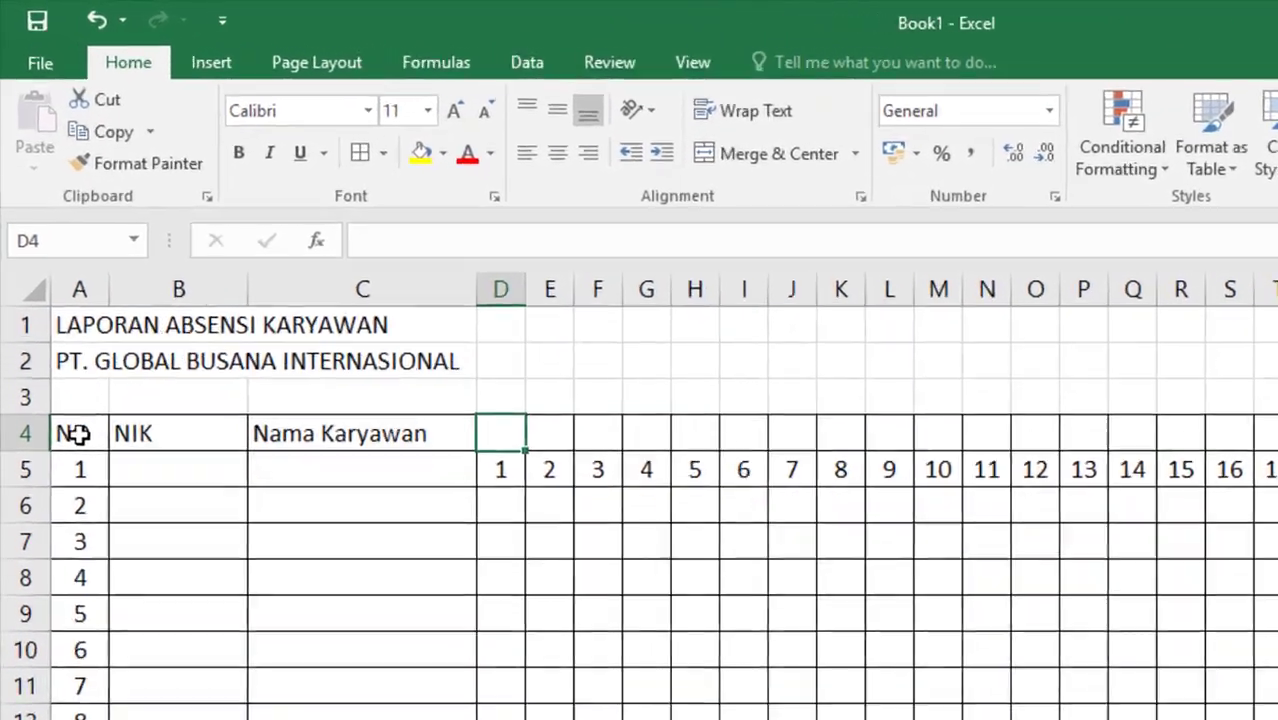
{"action": "left_click_drag", "start_coordinate": [78, 433], "coordinate": [374, 496]}
{"action": "left_click", "coordinate": [359, 432]}
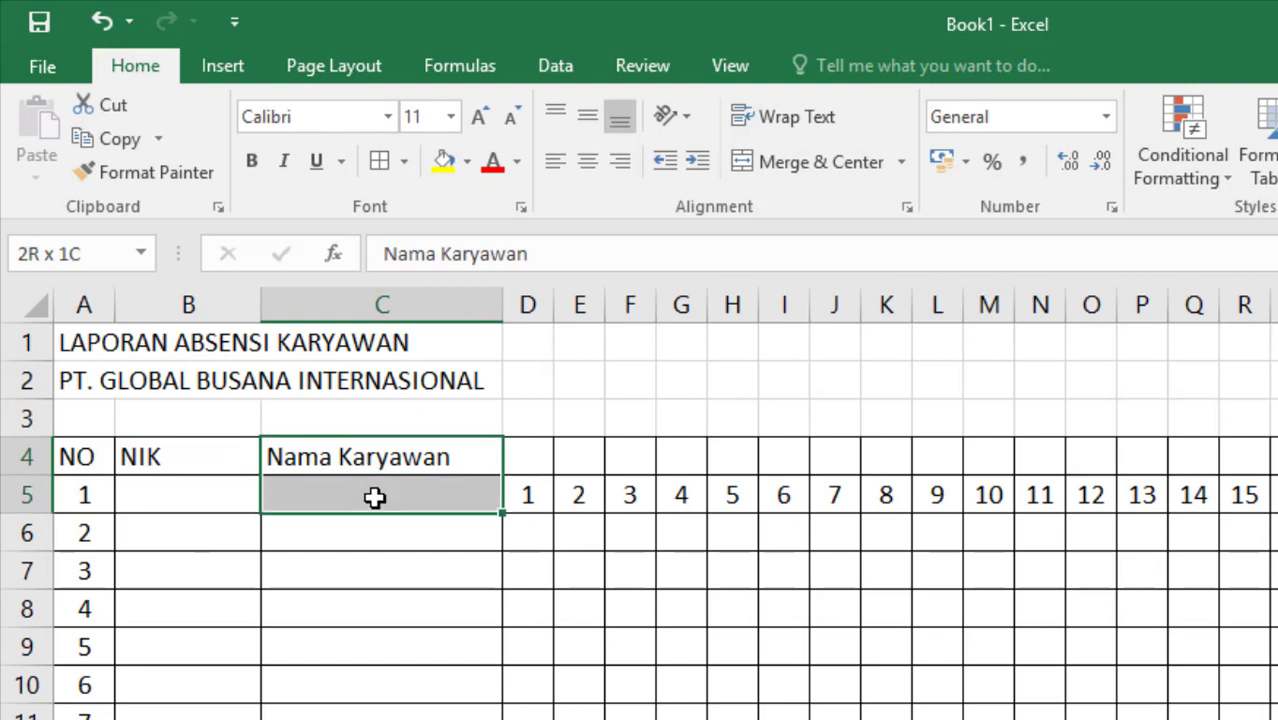
{"action": "left_click", "coordinate": [792, 157]}
{"action": "left_click", "coordinate": [590, 119]}
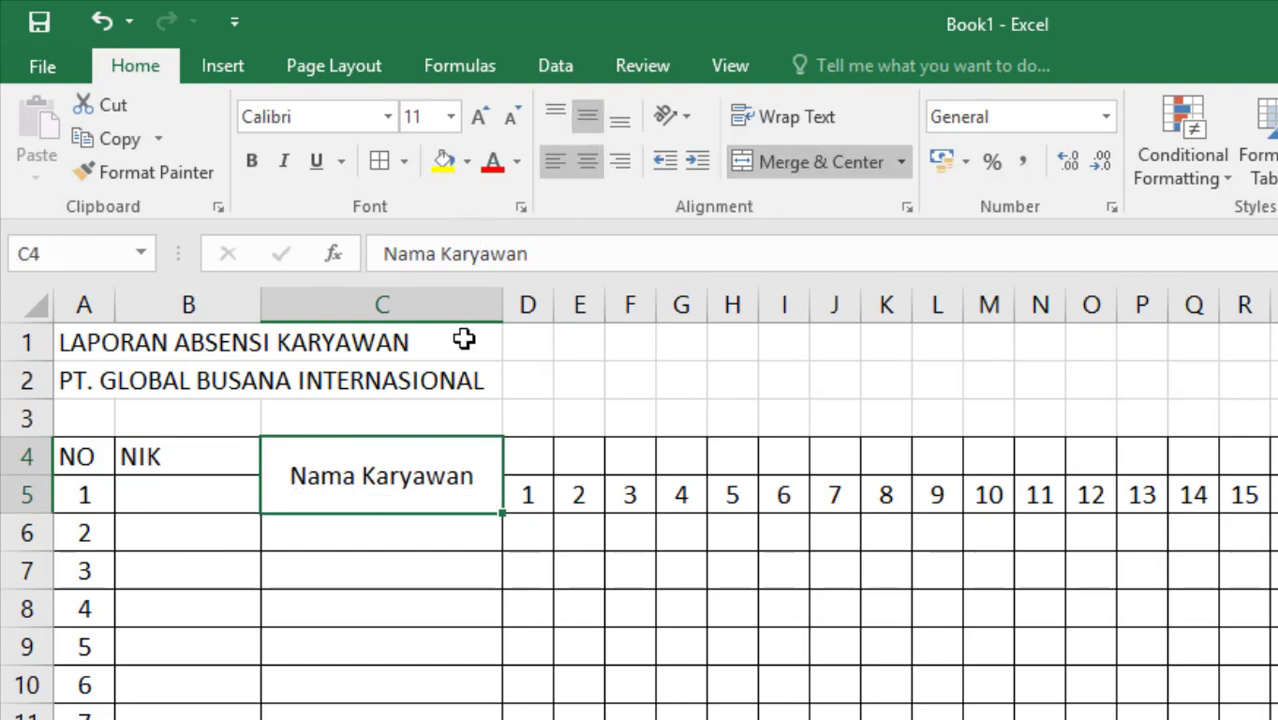
Merge and center the "NIK" header across B4:B5 and the "NO" header across A4:A5, middle-aligning both vertically
{"action": "left_click_drag", "start_coordinate": [200, 466], "coordinate": [201, 492]}
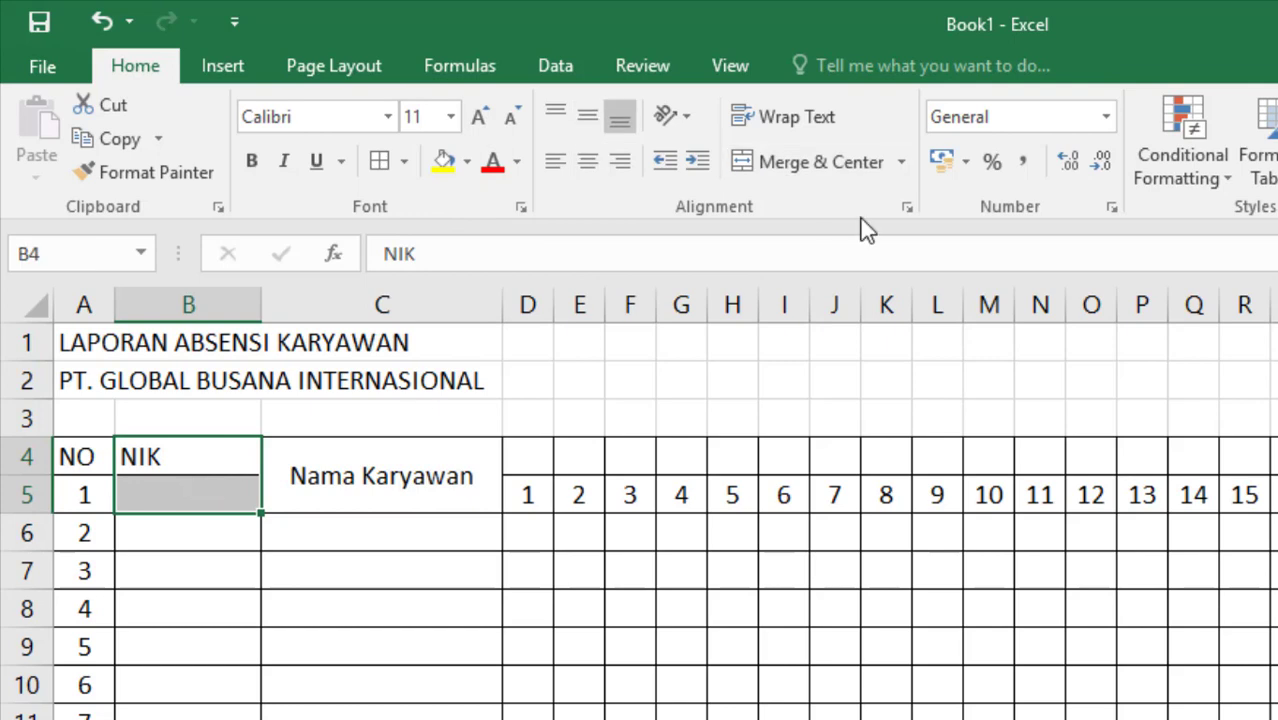
{"action": "left_click", "coordinate": [775, 162]}
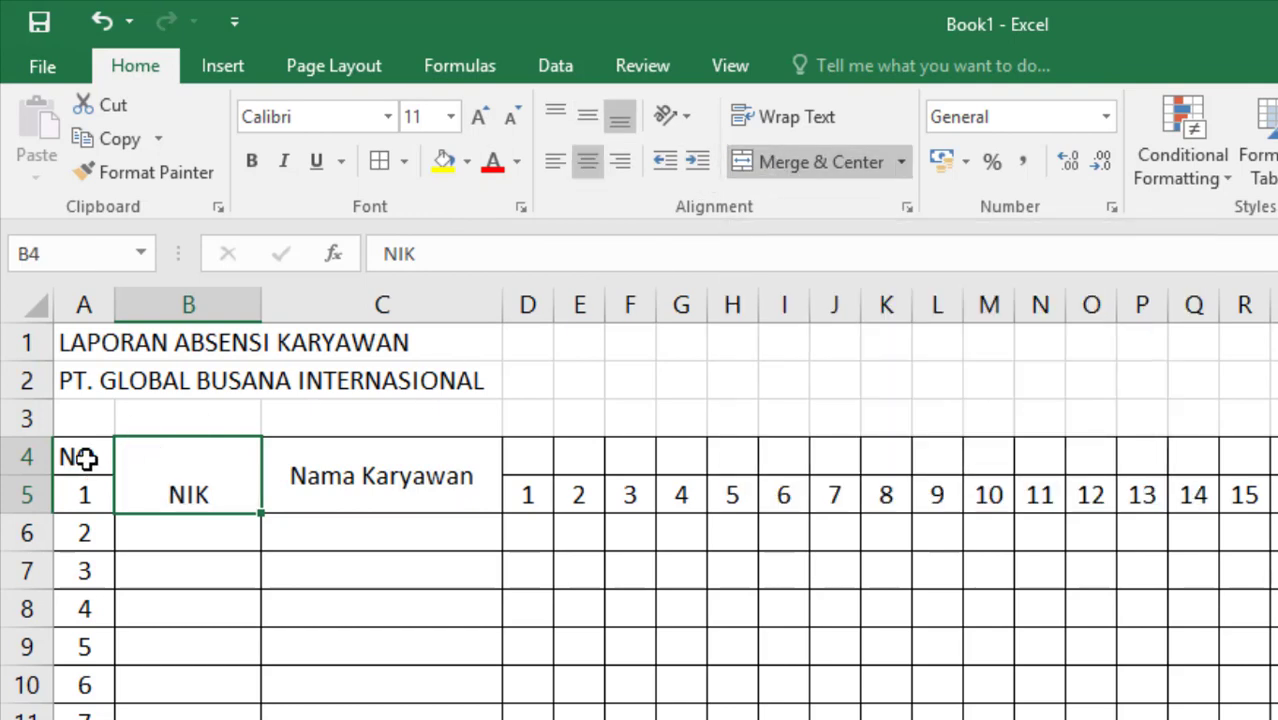
{"action": "mouse_move", "coordinate": [81, 461]}
{"action": "left_mouse_down"}
{"action": "mouse_move", "coordinate": [86, 492]}
{"action": "mouse_move", "coordinate": [88, 480]}
{"action": "left_mouse_up"}
{"action": "left_click", "coordinate": [86, 492]}
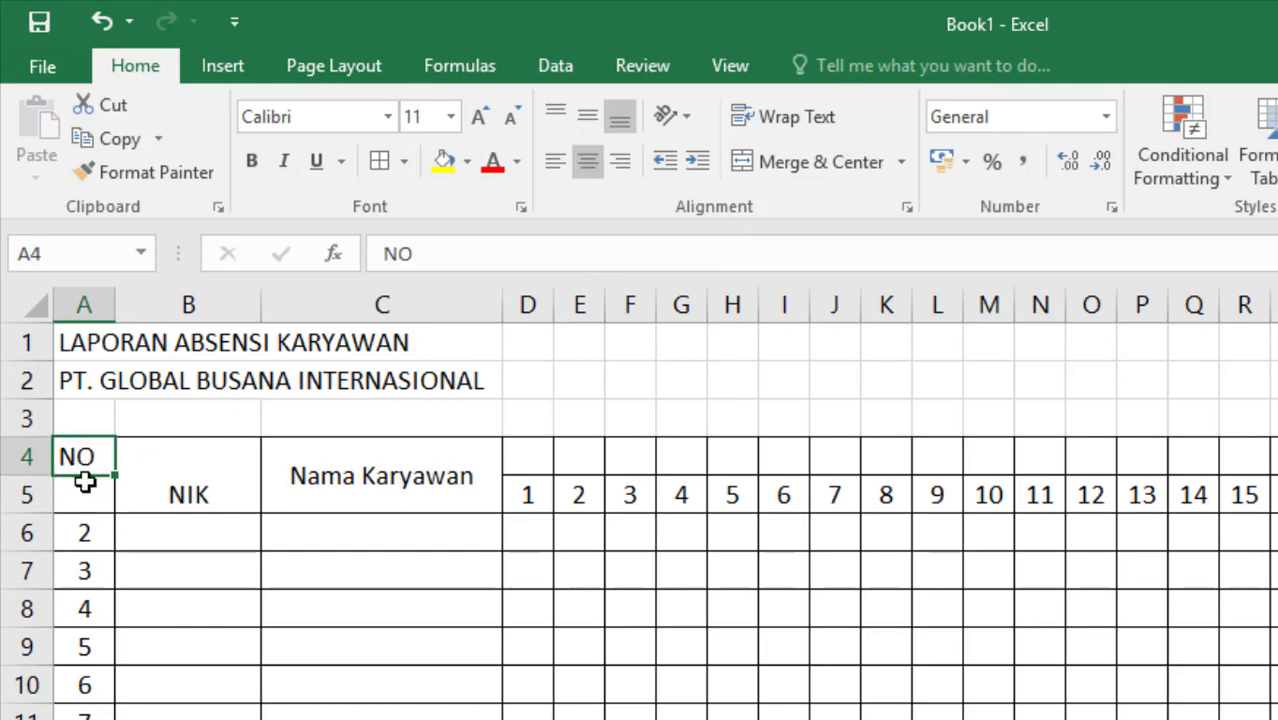
{"action": "left_click", "coordinate": [825, 176]}
{"action": "left_click", "coordinate": [180, 490]}
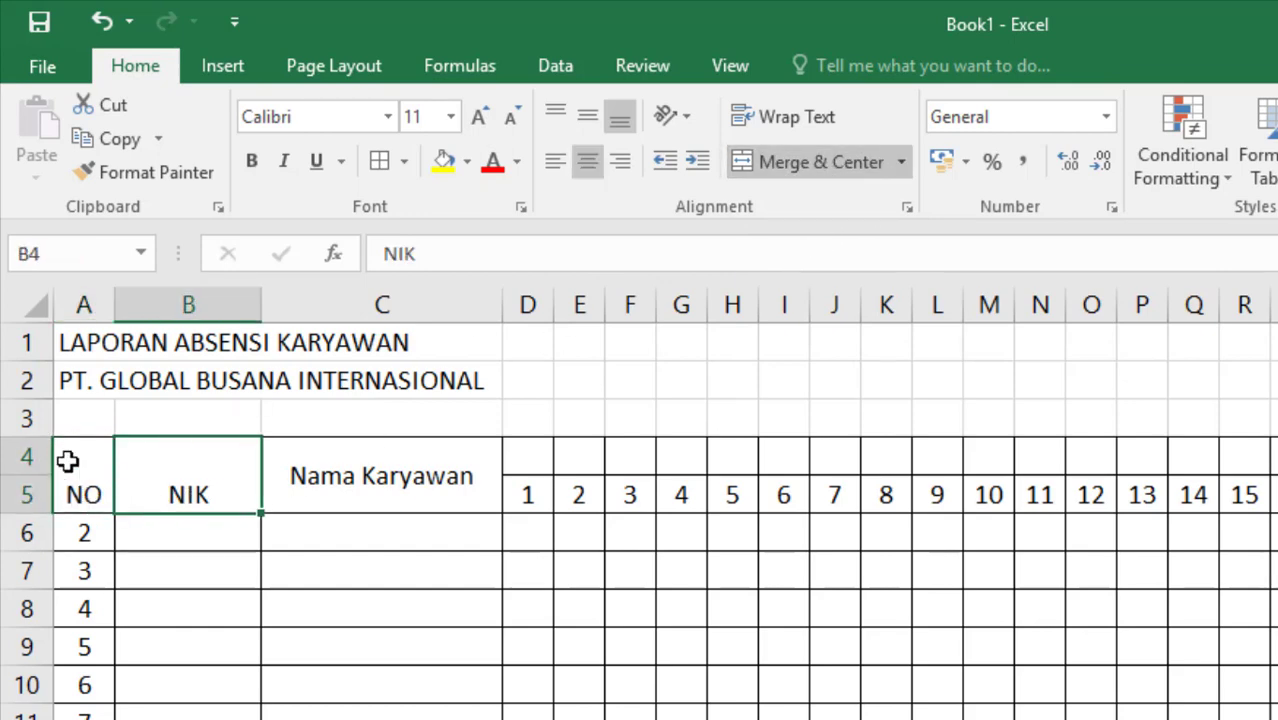
{"action": "left_click_drag", "start_coordinate": [67, 460], "coordinate": [180, 480]}
{"action": "left_click", "coordinate": [588, 112]}
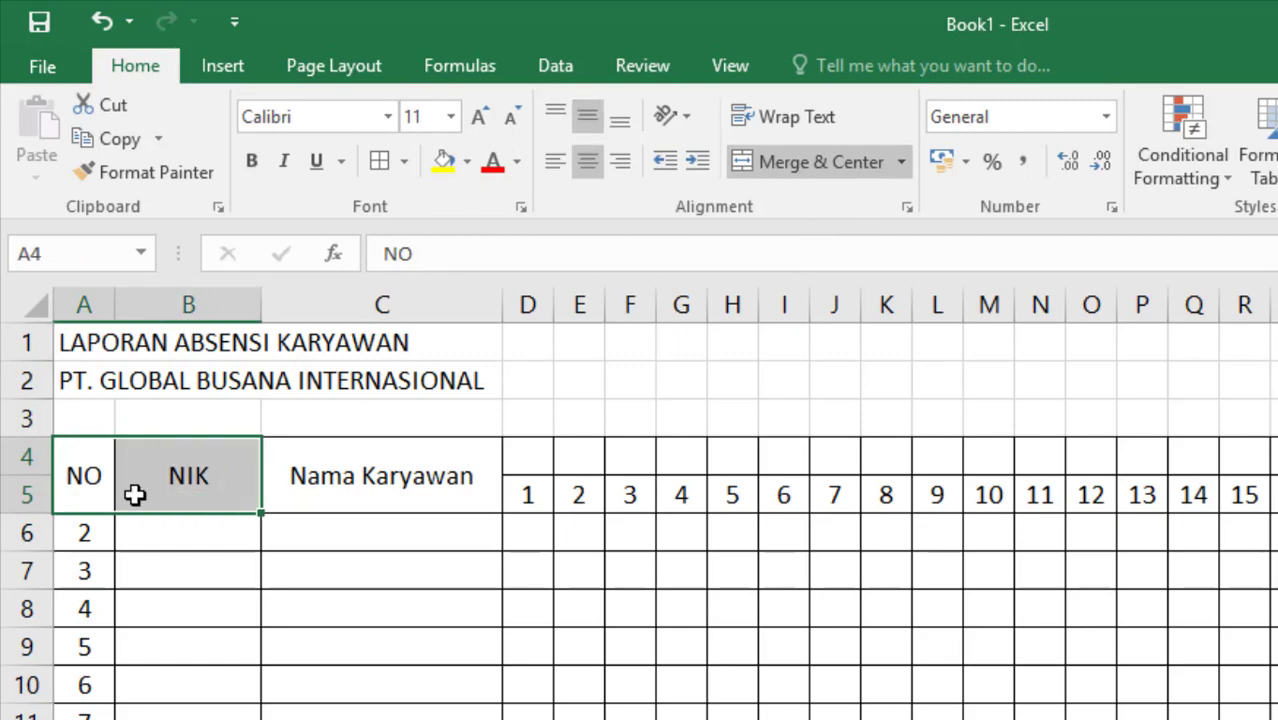
Renumber the "NO" column starting with 1 in A6 and 2 in A7, extending the series down to A17
{"action": "left_click", "coordinate": [93, 534]}
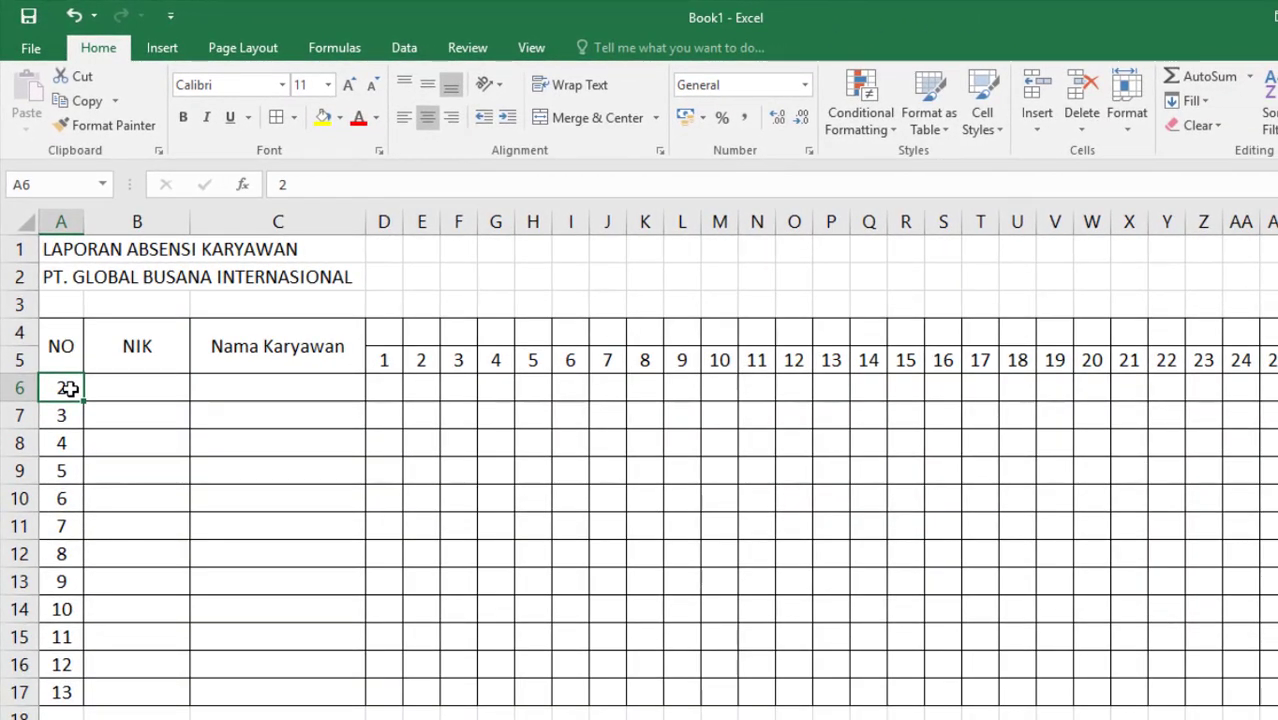
{"action": "type", "text": "1"}
{"action": "key", "text": "Return"}
{"action": "type", "text": "2"}
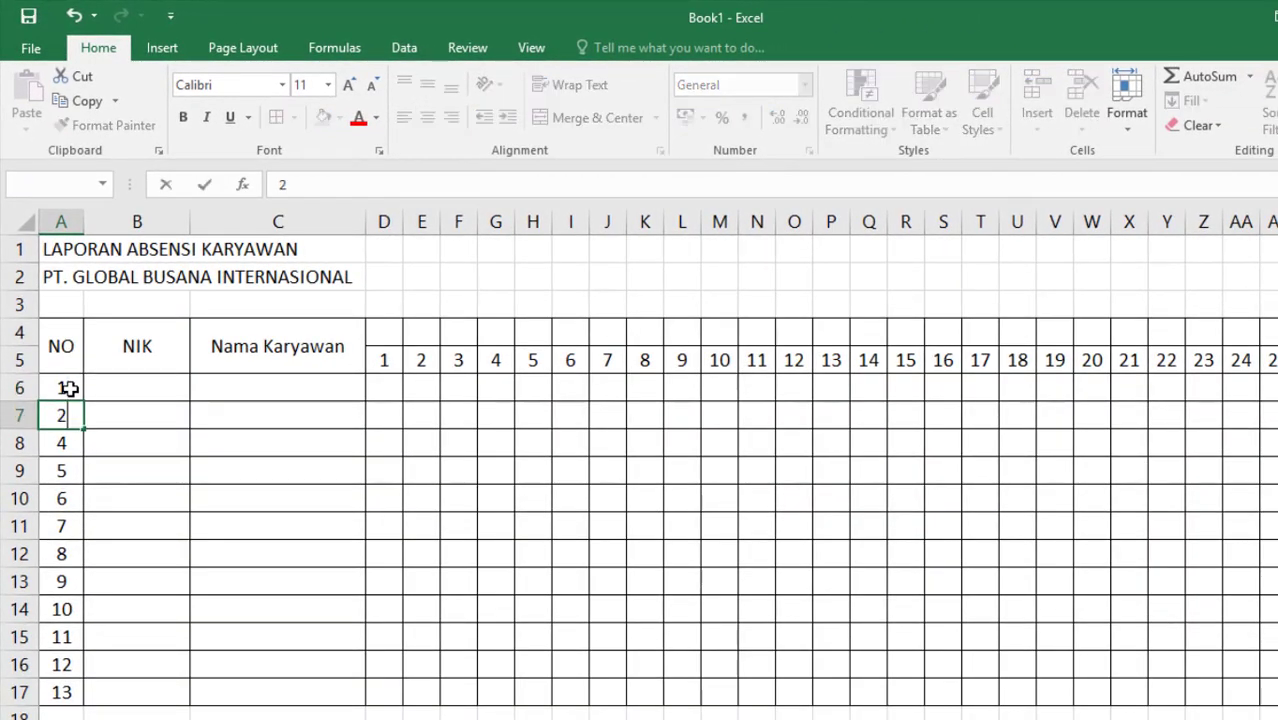
{"action": "key", "text": "Return"}
{"action": "left_click", "coordinate": [68, 390]}
{"action": "left_click_drag", "start_coordinate": [68, 390], "coordinate": [70, 640]}
{"action": "left_click_drag", "start_coordinate": [83, 692], "coordinate": [83, 692]}
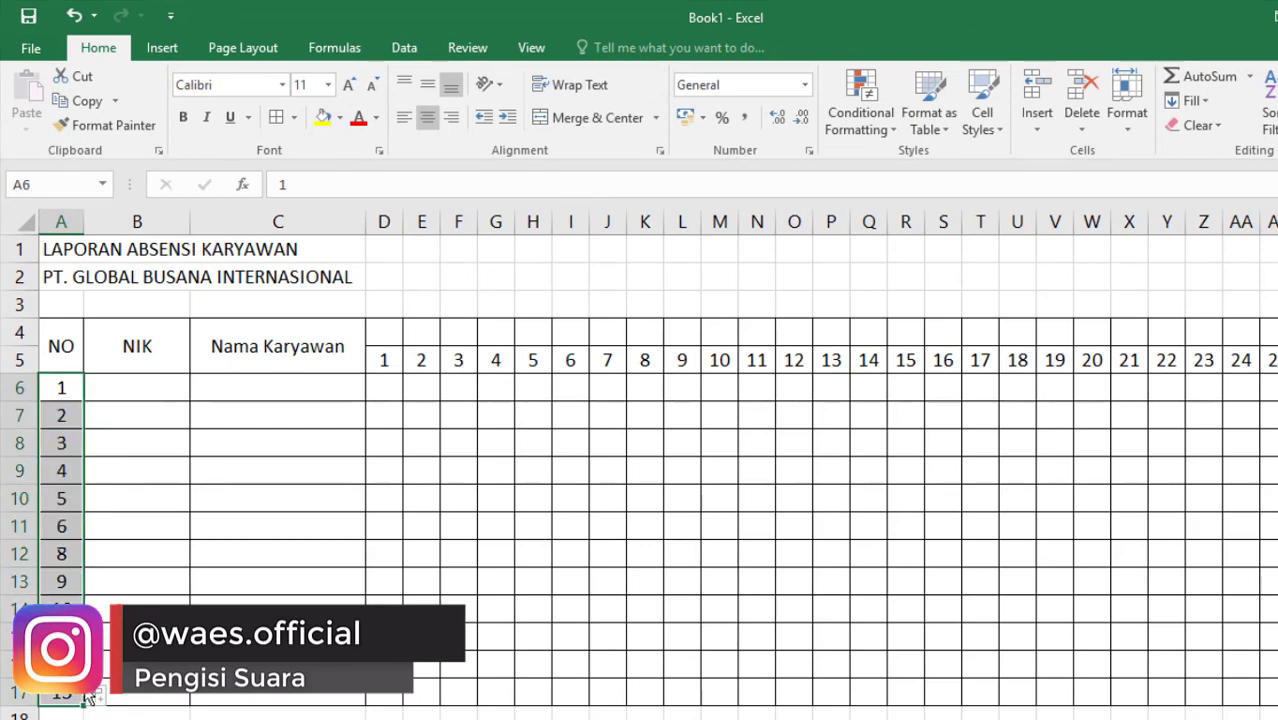
{"action": "left_click", "coordinate": [124, 560]}
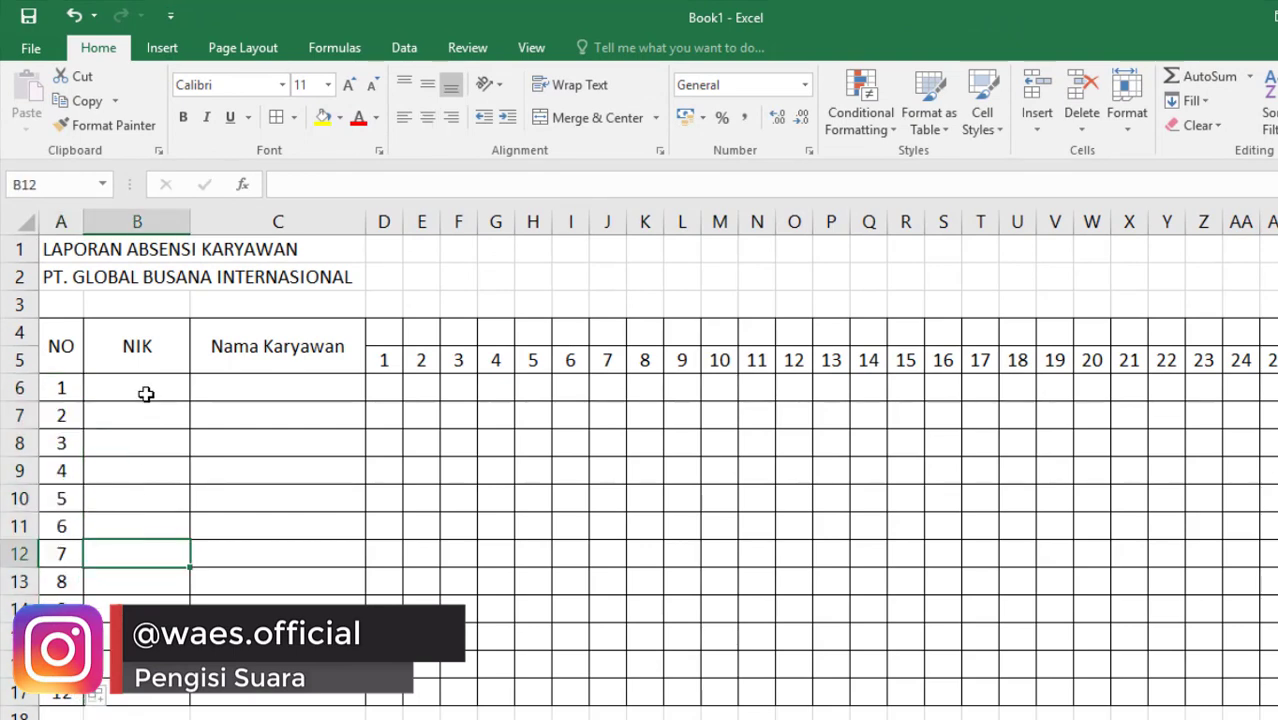
Enter the first two consecutive employee ID numbers in cells B6 and B7 under the "NIK" header
{"action": "left_click", "coordinate": [146, 392]}
{"action": "type", "text": "100"}
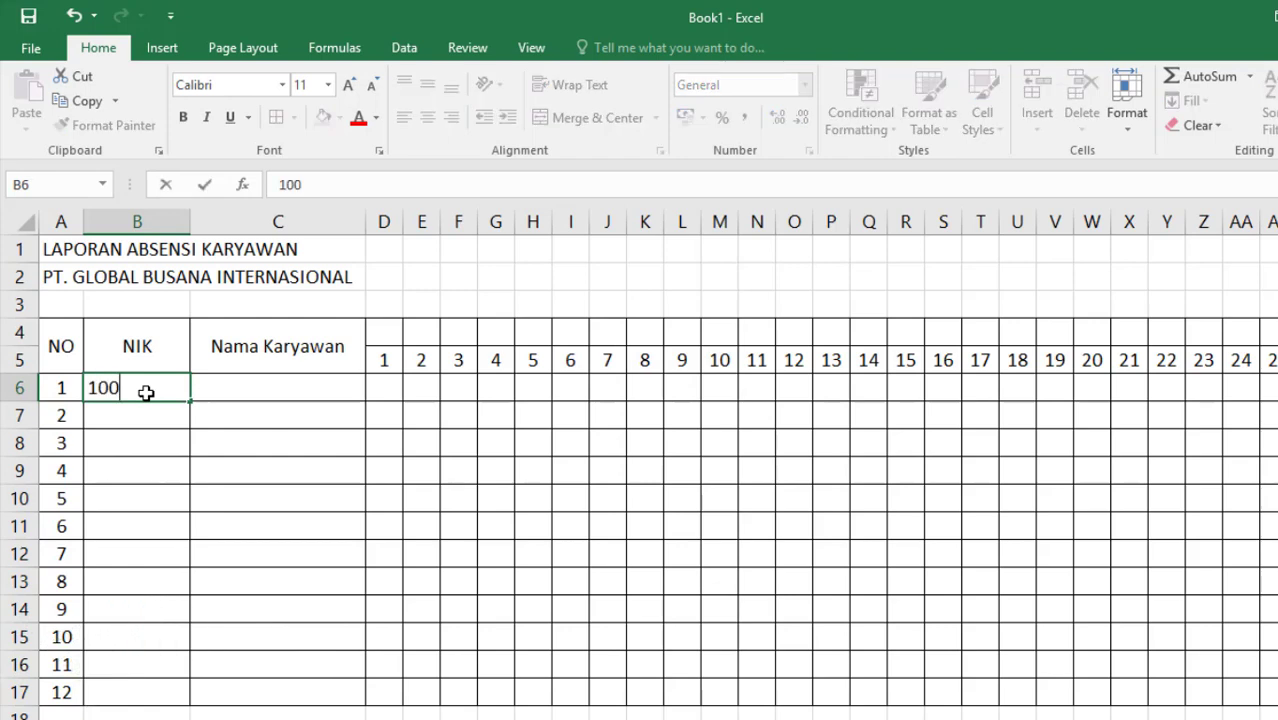
{"action": "type", "text": "12001"}
{"action": "key", "text": "Return"}
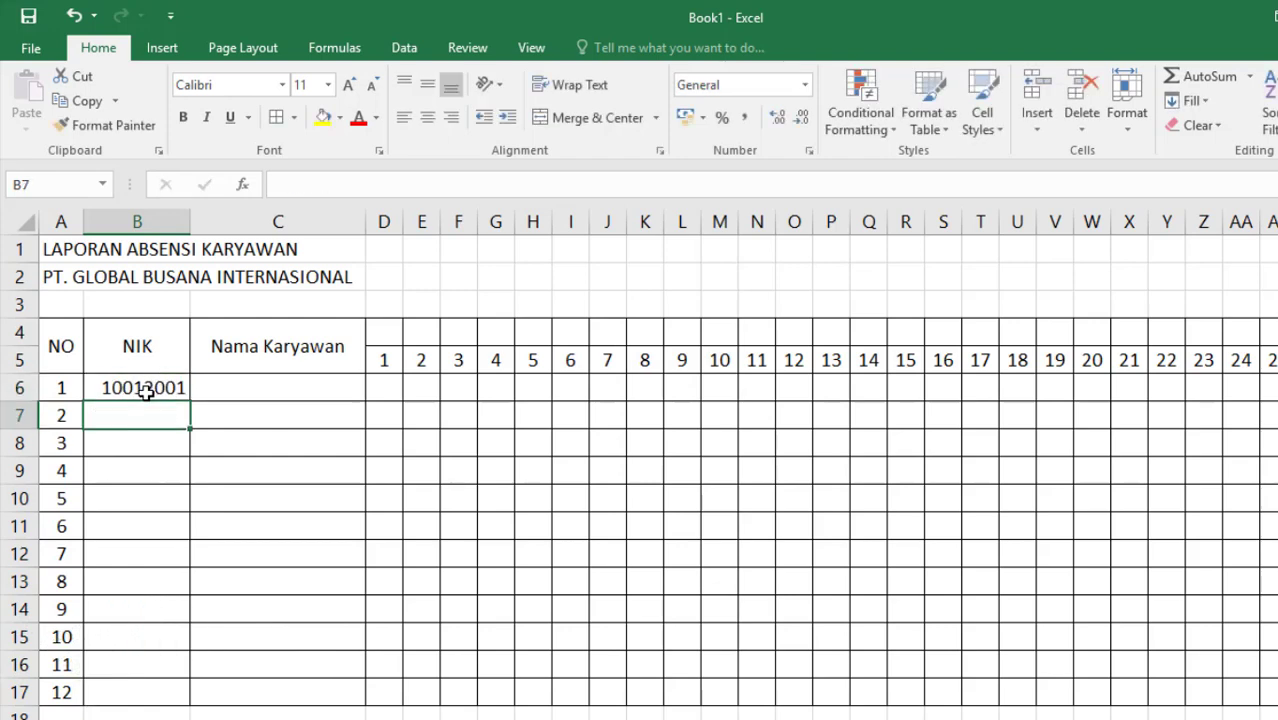
{"action": "type", "text": "100"}
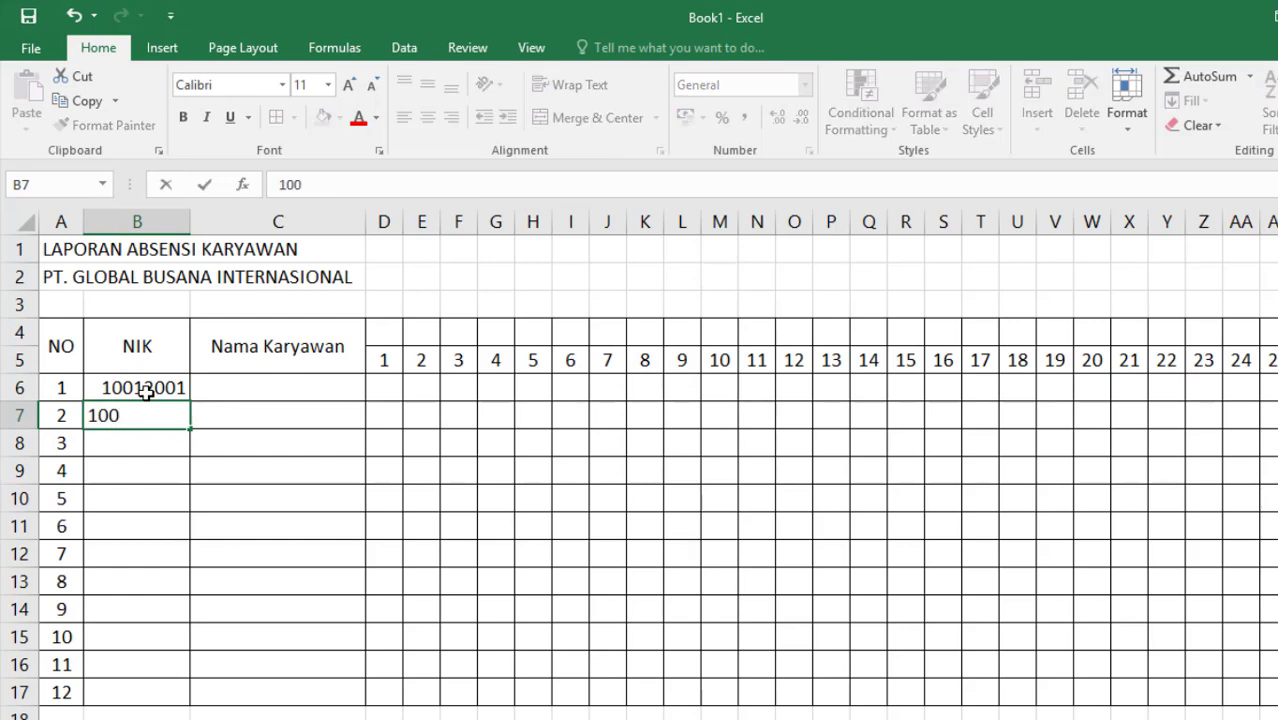
{"action": "type", "text": "12002"}
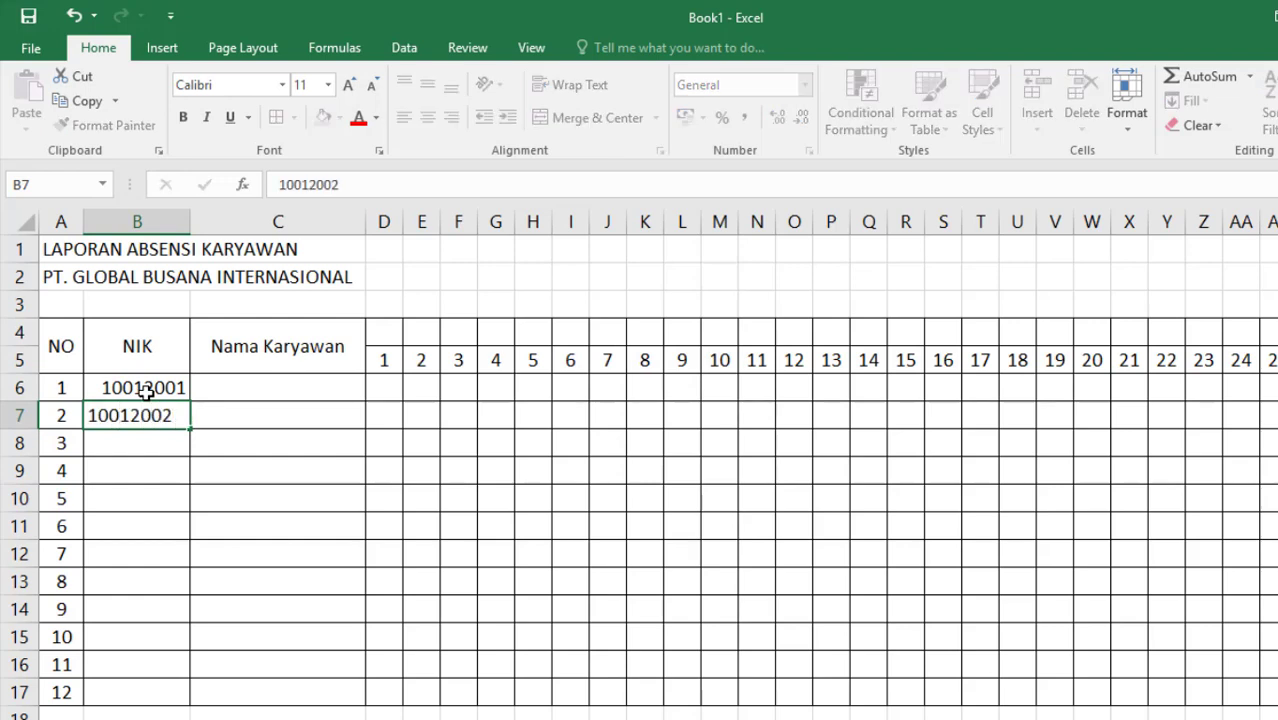
{"action": "key", "text": "Return"}
Extend the employee ID series from B6:B7 down to B17 and center the numbers horizontally
{"action": "left_click", "coordinate": [145, 389]}
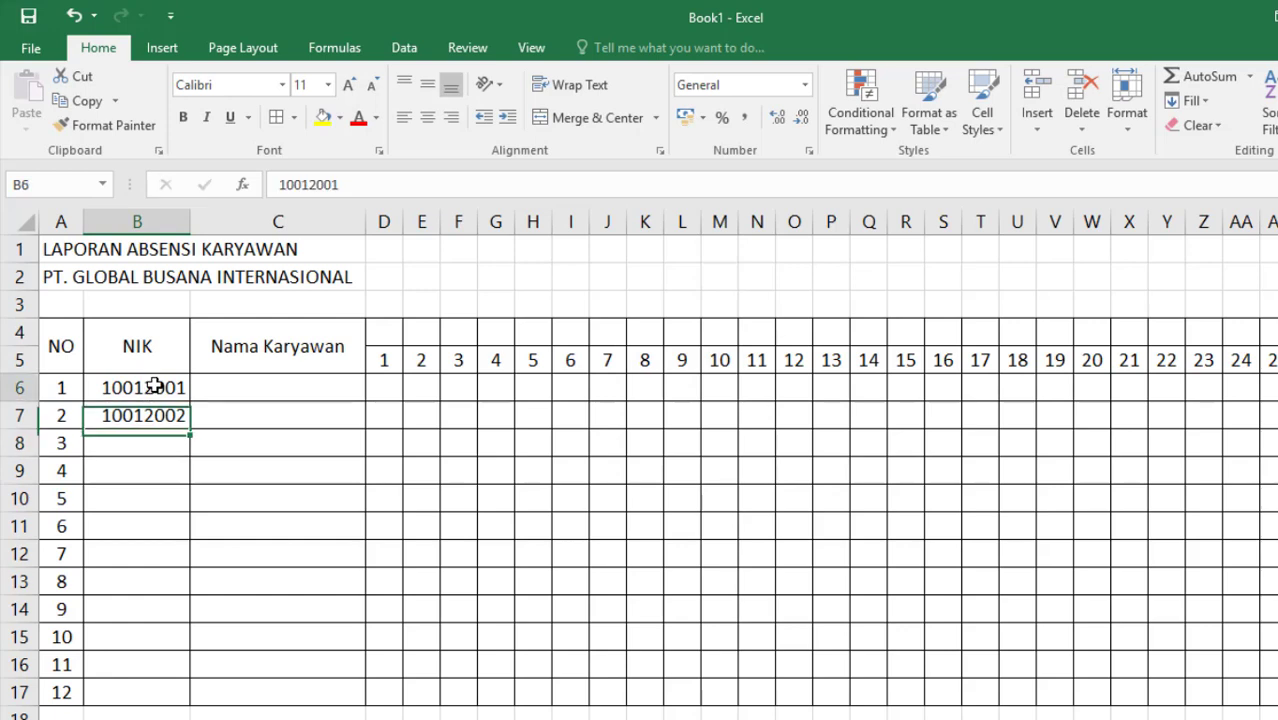
{"action": "left_click", "coordinate": [166, 411], "text": "shift"}
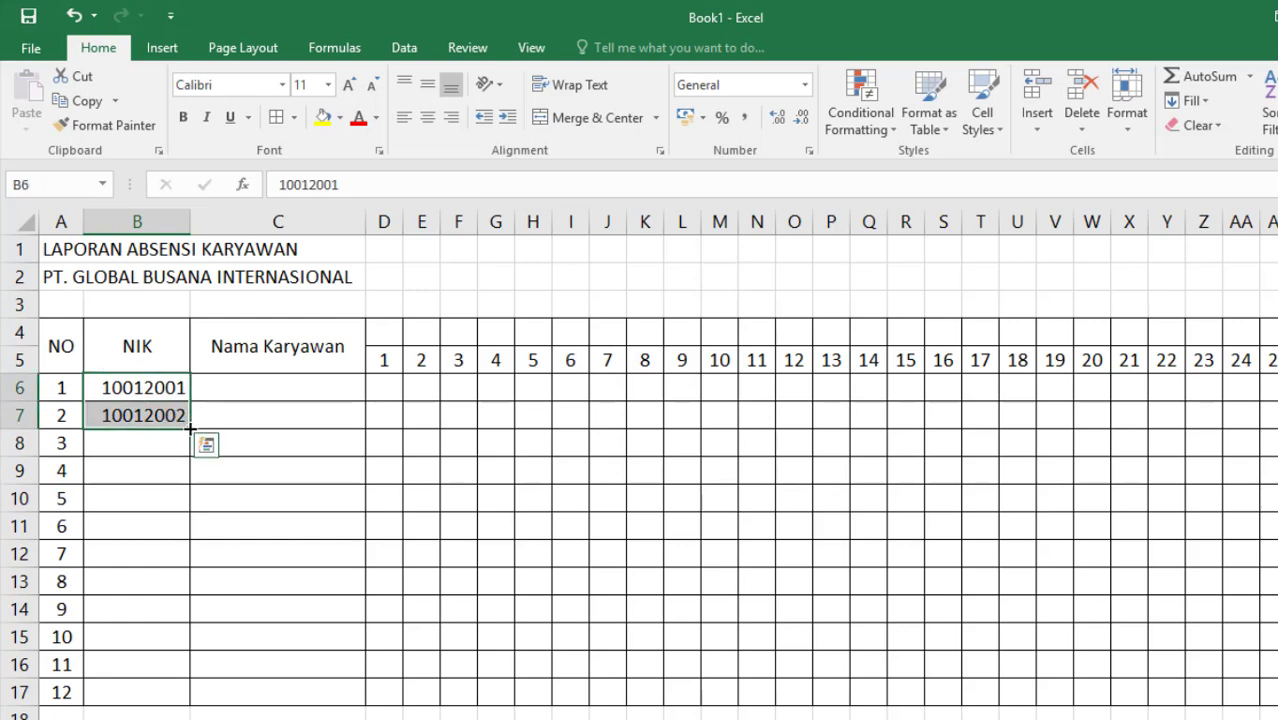
{"action": "left_click_drag", "start_coordinate": [189, 428], "coordinate": [177, 700]}
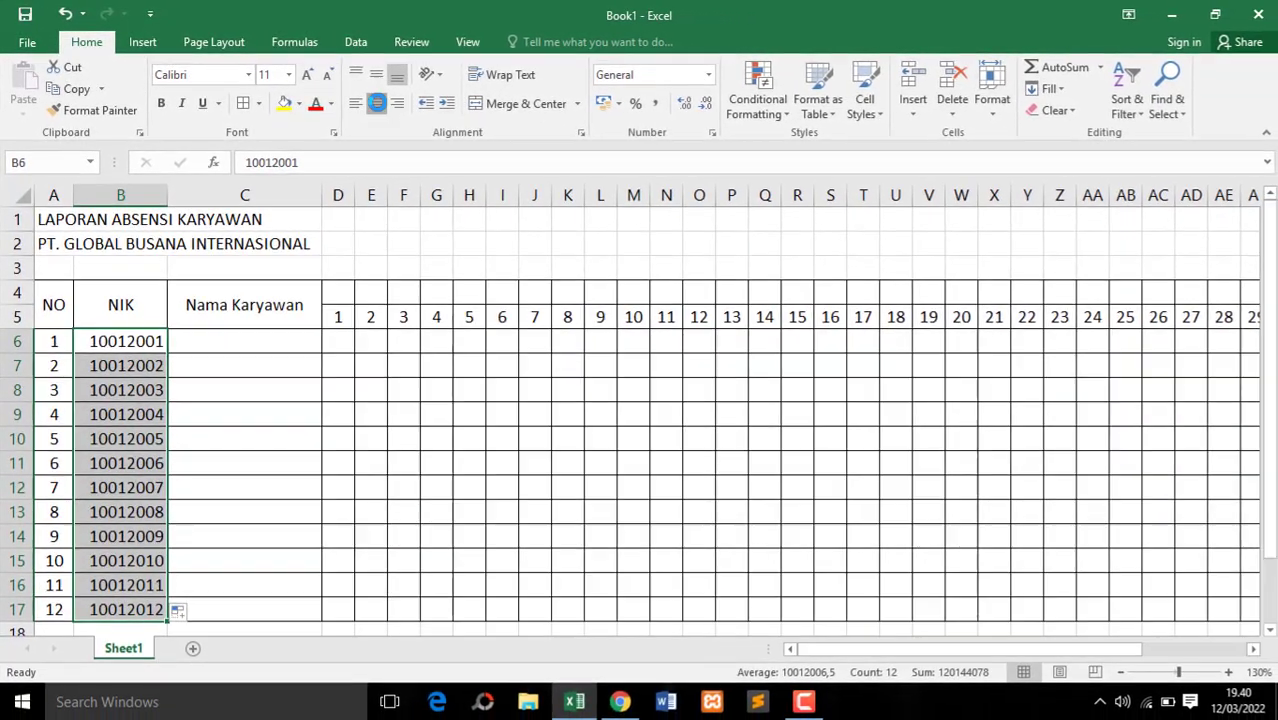
{"action": "left_click", "coordinate": [376, 103]}
Enter the month header "BULAN MARET 2022" in cell D4 above the day numbers
{"action": "left_click", "coordinate": [262, 337]}
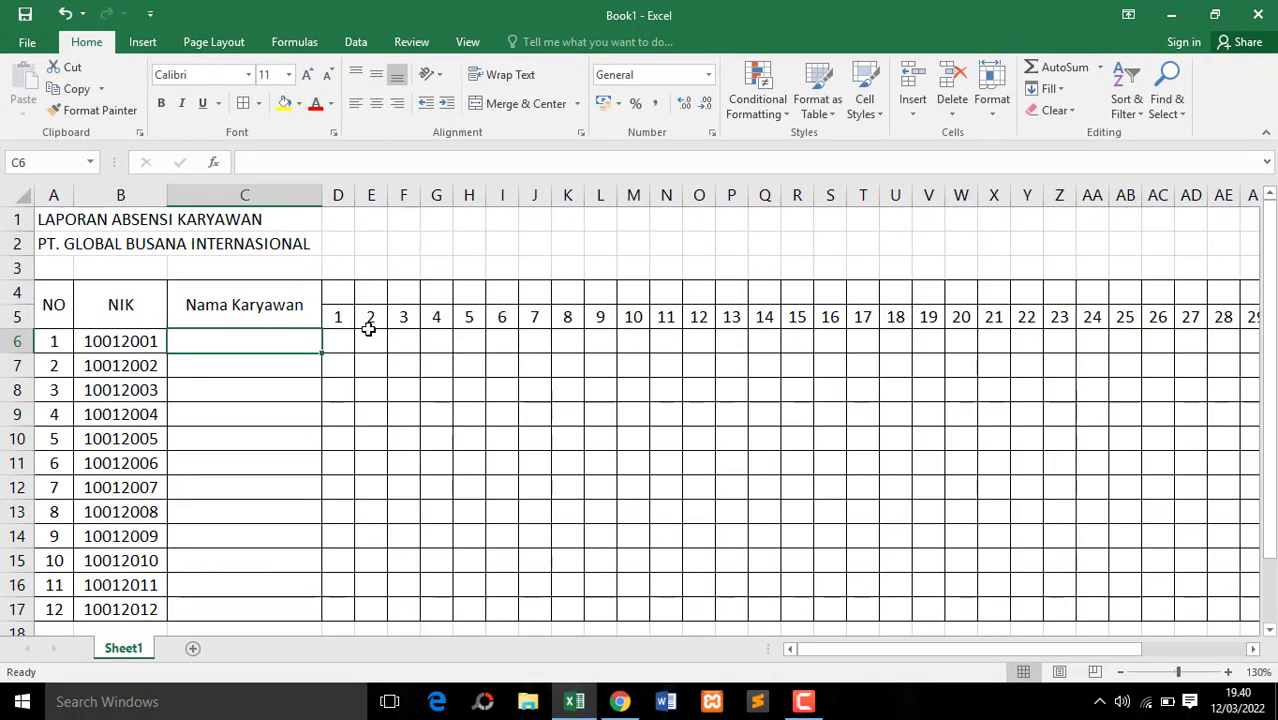
{"action": "left_click_drag", "start_coordinate": [338, 291], "coordinate": [506, 295]}
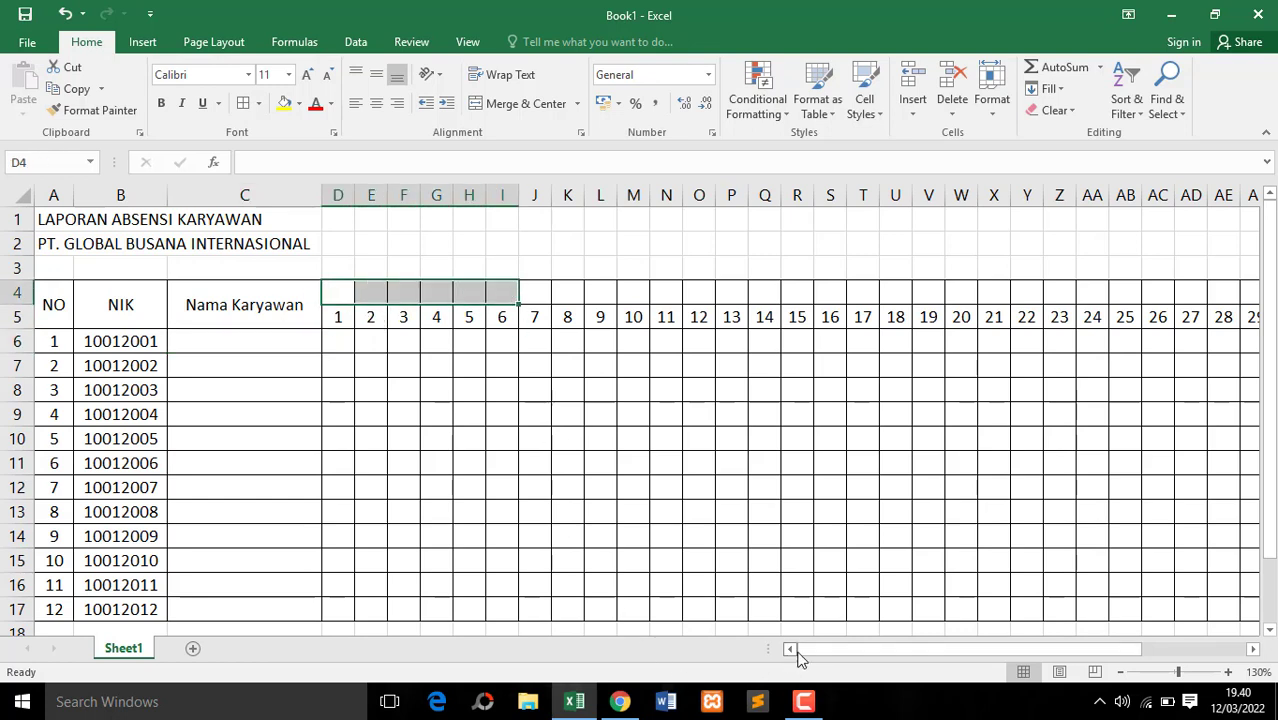
{"action": "double_click", "coordinate": [337, 292]}
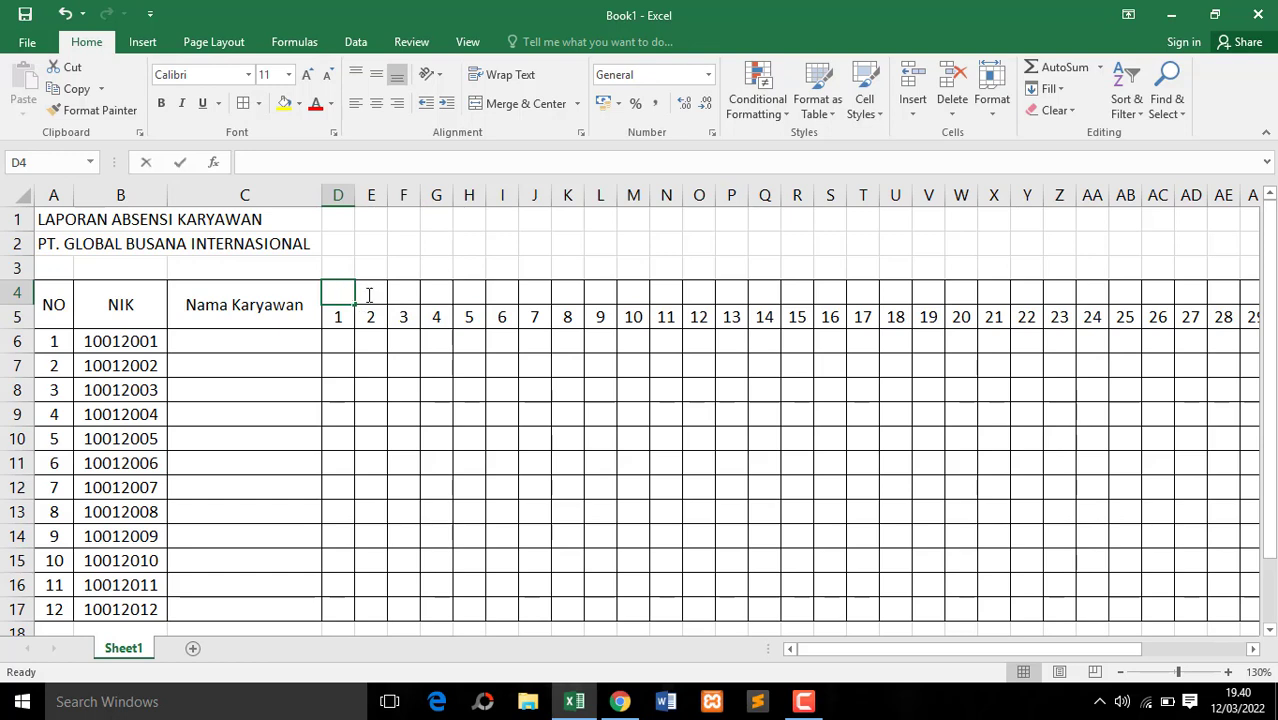
{"action": "left_click", "coordinate": [373, 291]}
{"action": "left_click", "coordinate": [336, 294]}
{"action": "type", "text": "B"}
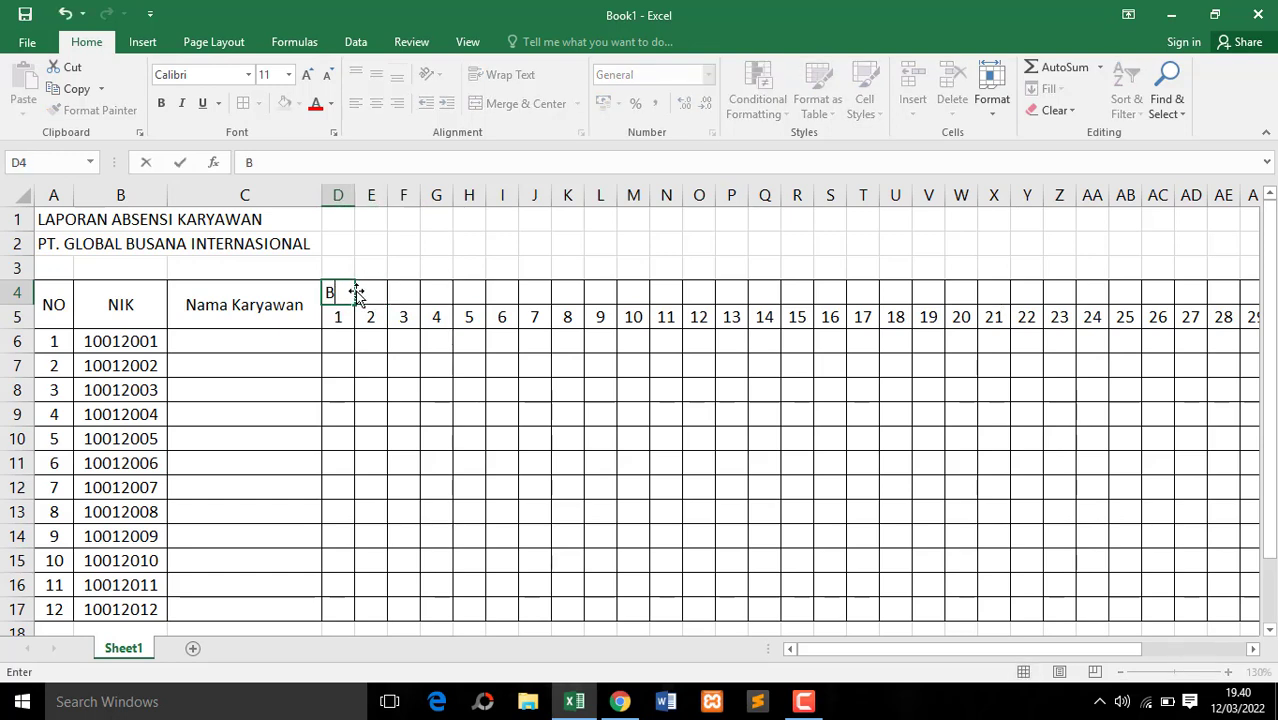
{"action": "type", "text": "ULAN MARET 2022"}
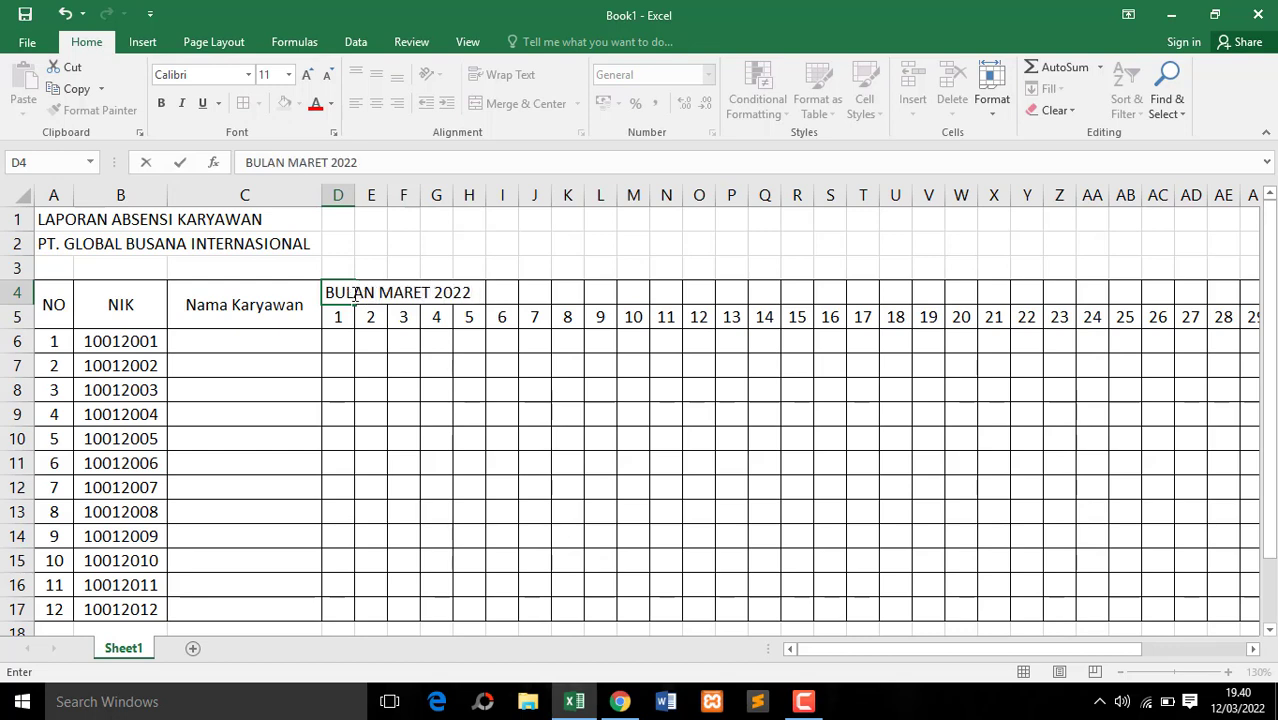
Merge and center the month header across D4:AH4, spanning day columns 1 to 31
{"action": "left_click_drag", "start_coordinate": [337, 292], "coordinate": [837, 295]}
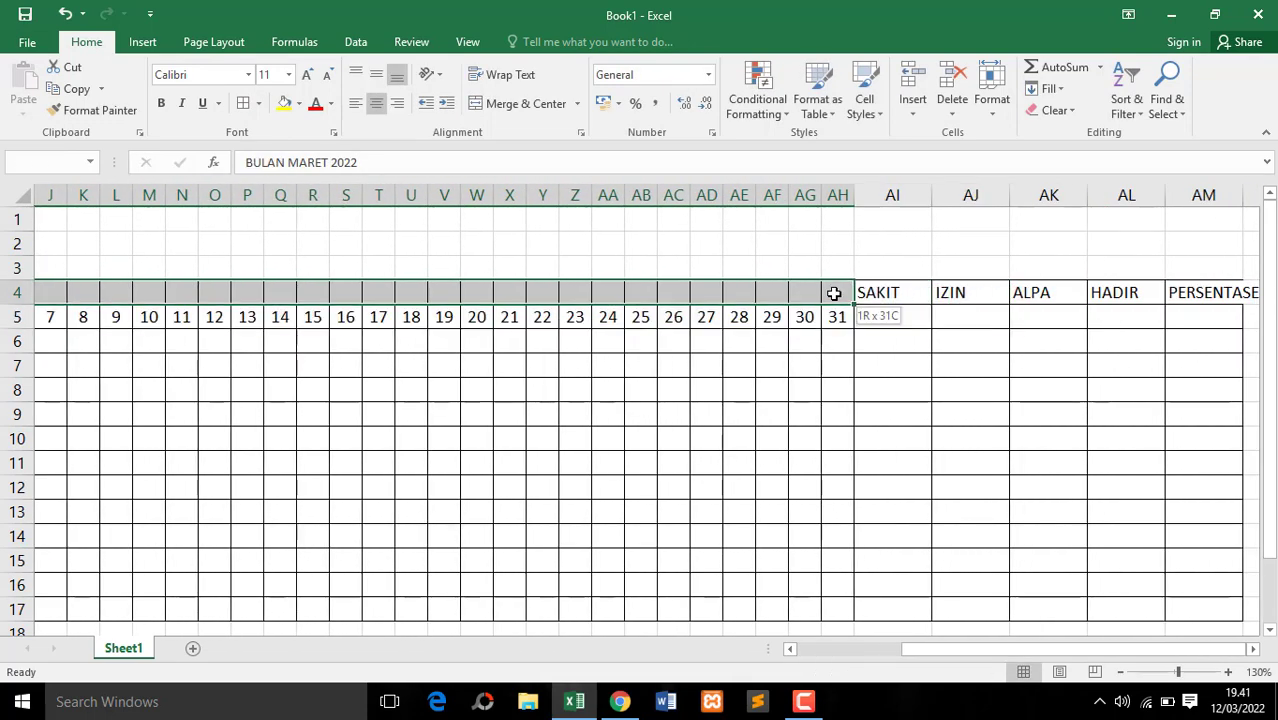
{"action": "left_click", "coordinate": [503, 103]}
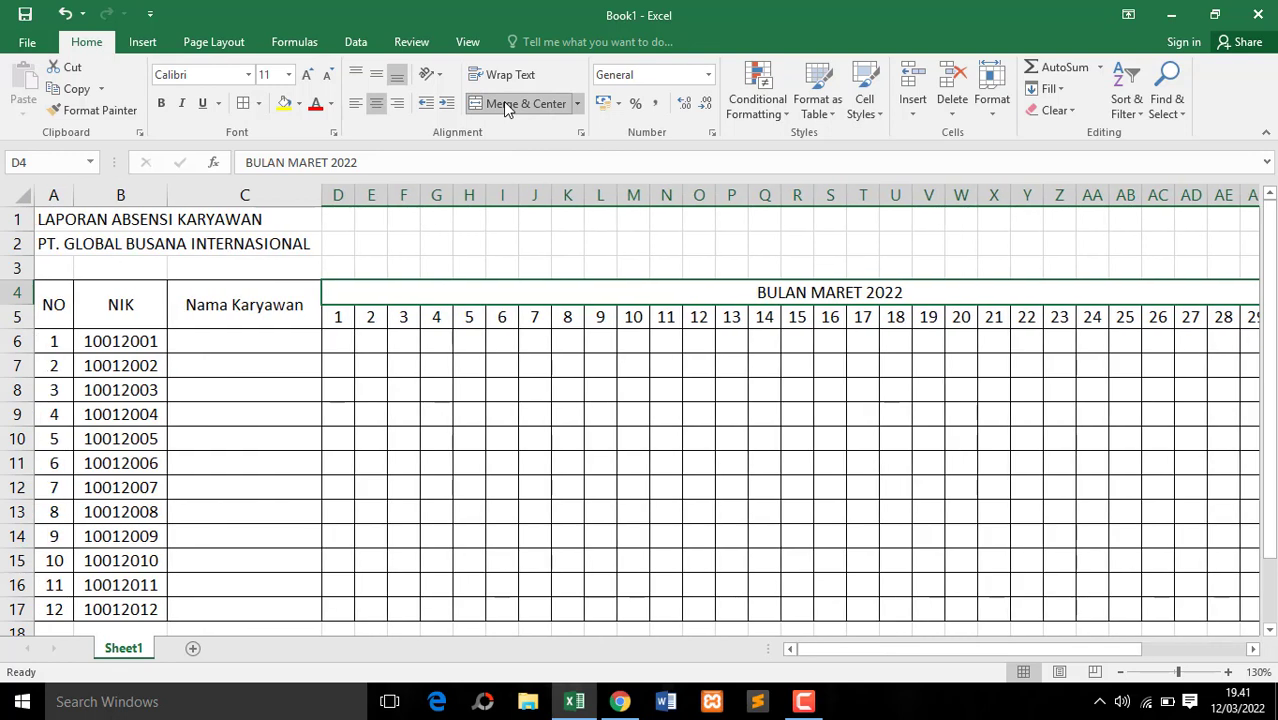
{"action": "left_click", "coordinate": [530, 340]}
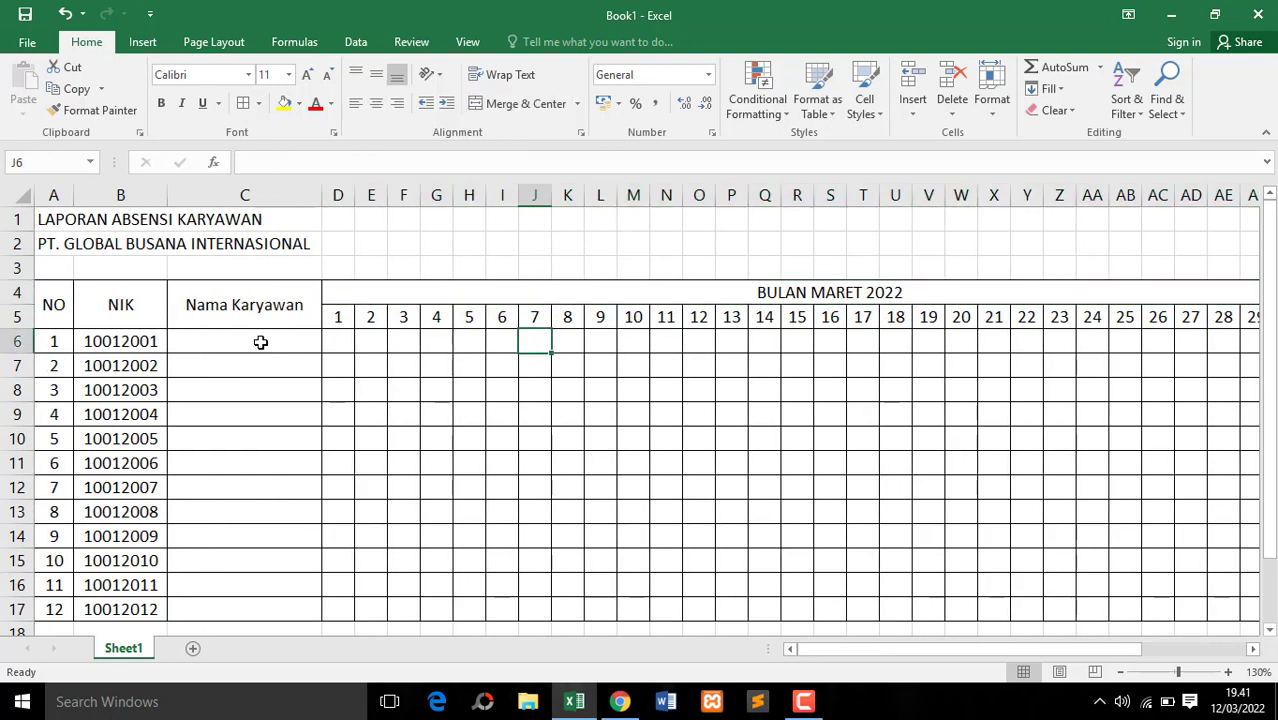
Enter the first three employees' full names in cells C6 to C8 under "Nama Karyawan"
{"action": "left_click", "coordinate": [260, 342]}
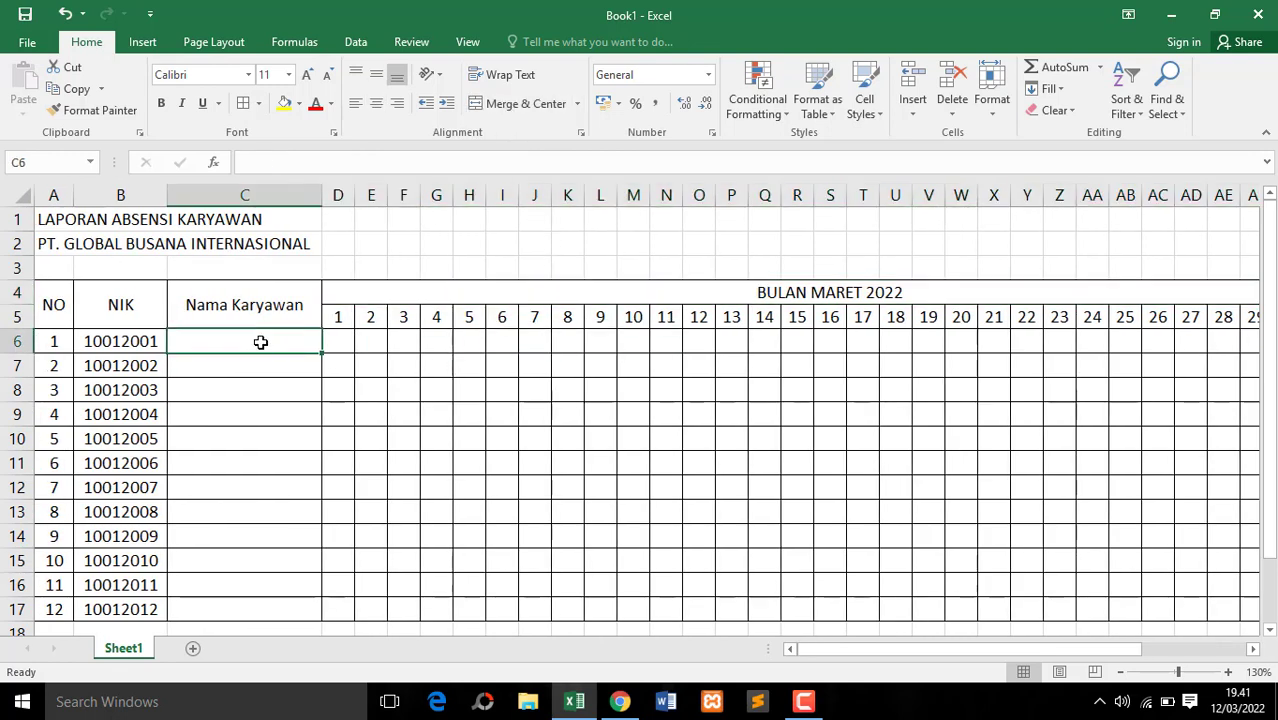
{"action": "type", "text": "a"}
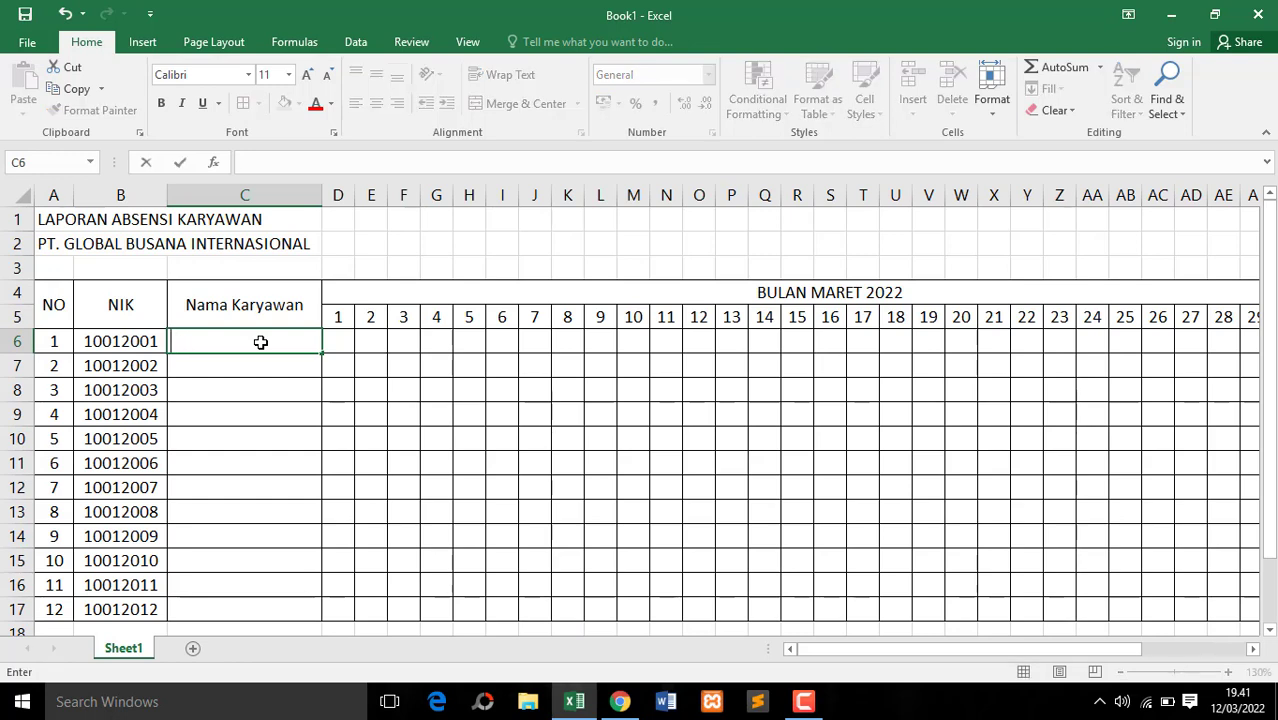
{"action": "type", "text": "AGUS SANTOSO"}
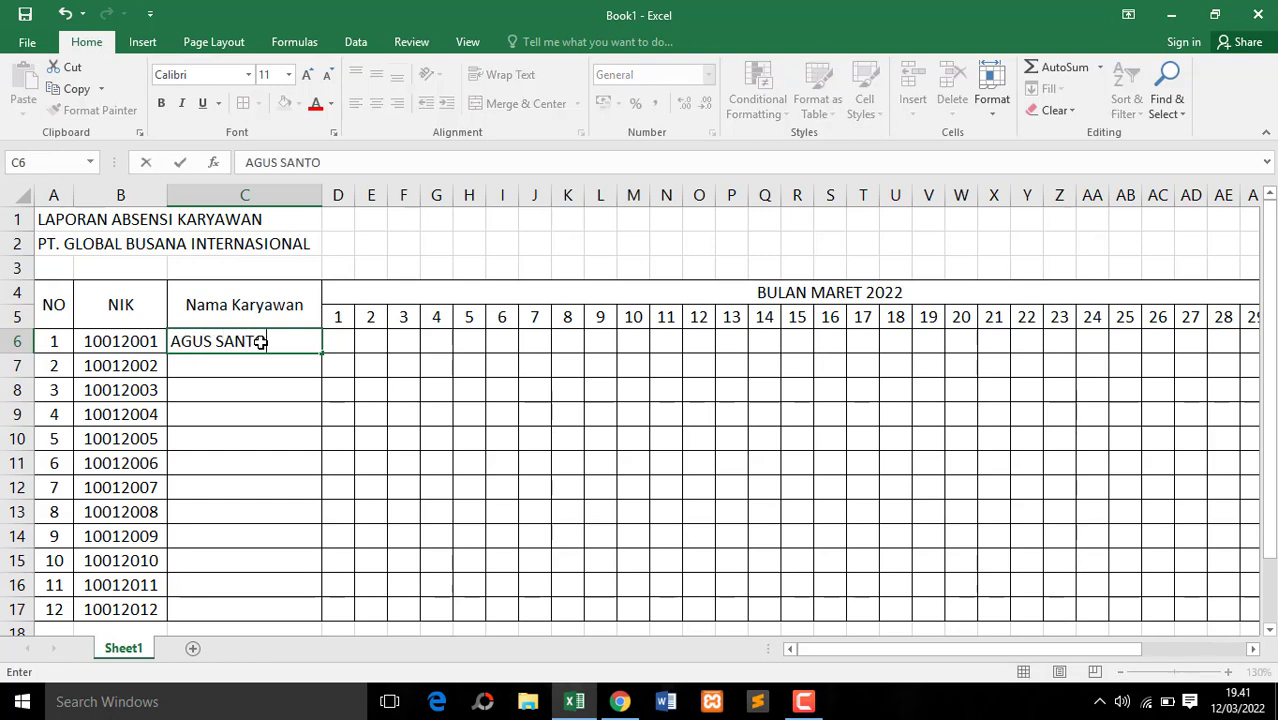
{"action": "key", "text": "Return"}
{"action": "type", "text": "BAGAS"}
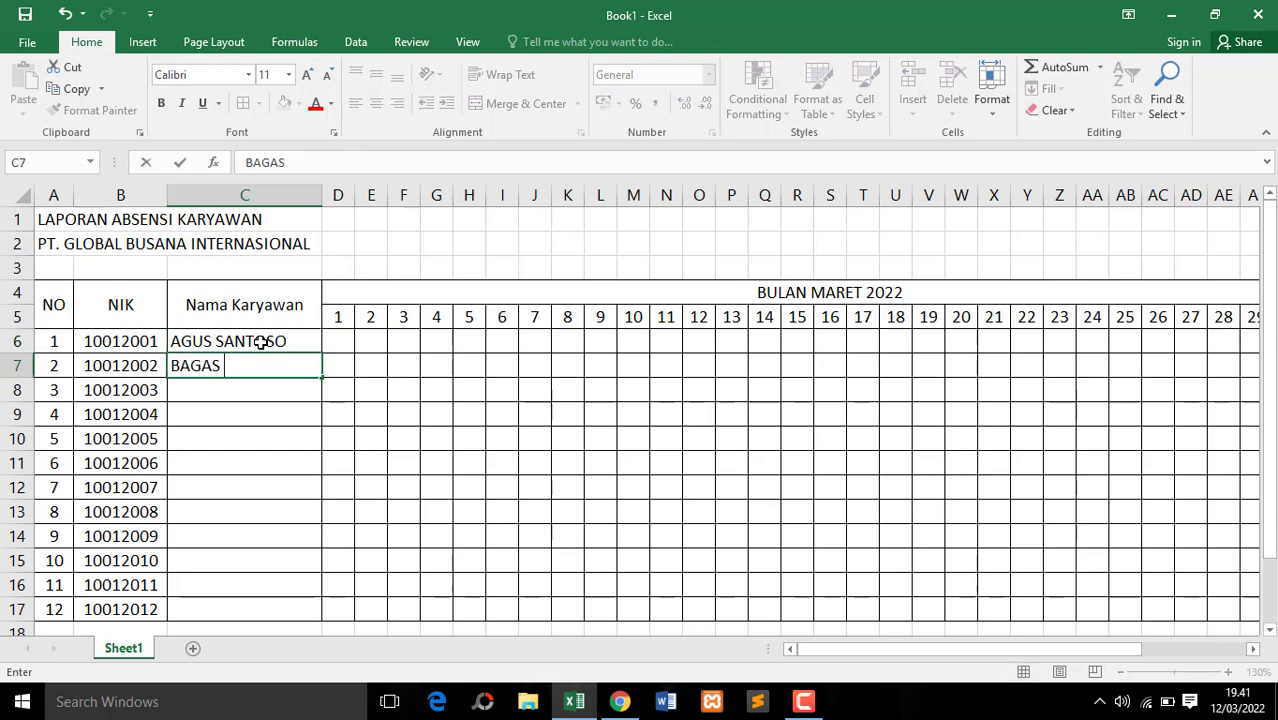
{"action": "type", "text": " PUTRA"}
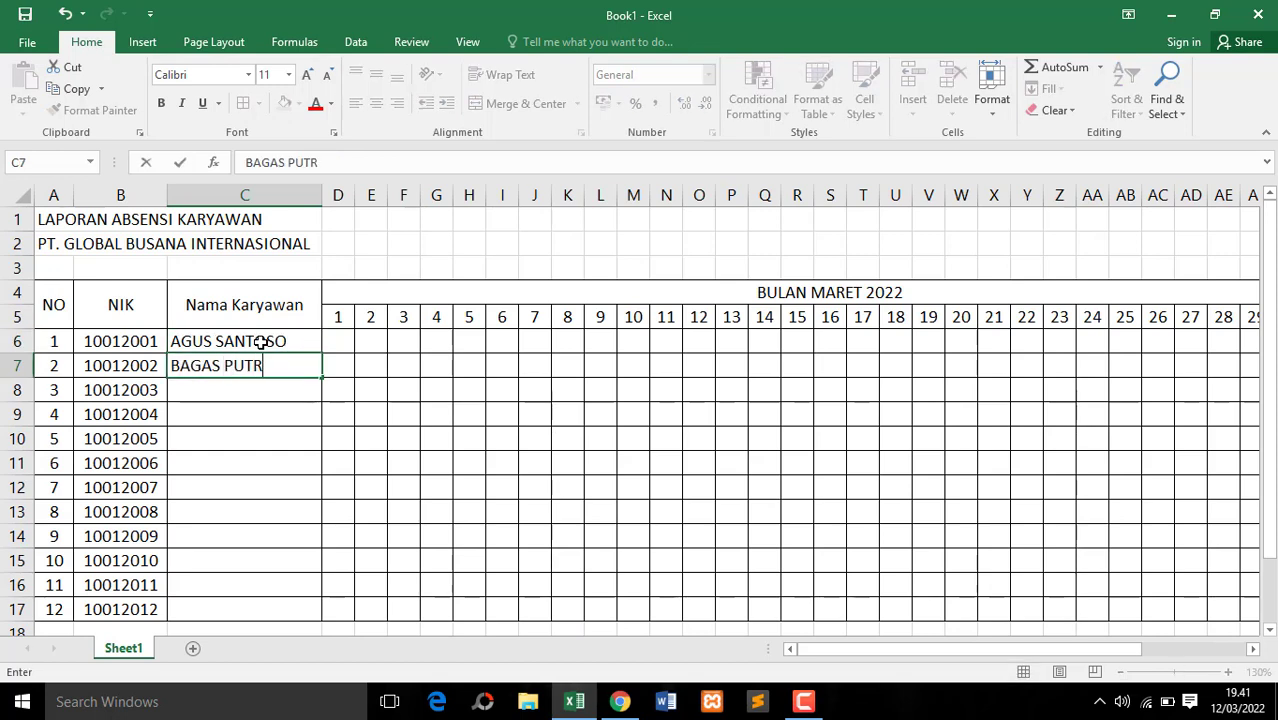
{"action": "key", "text": "Return"}
{"action": "type", "text": "CICA SETIASIH"}
{"action": "key", "text": "Return"}
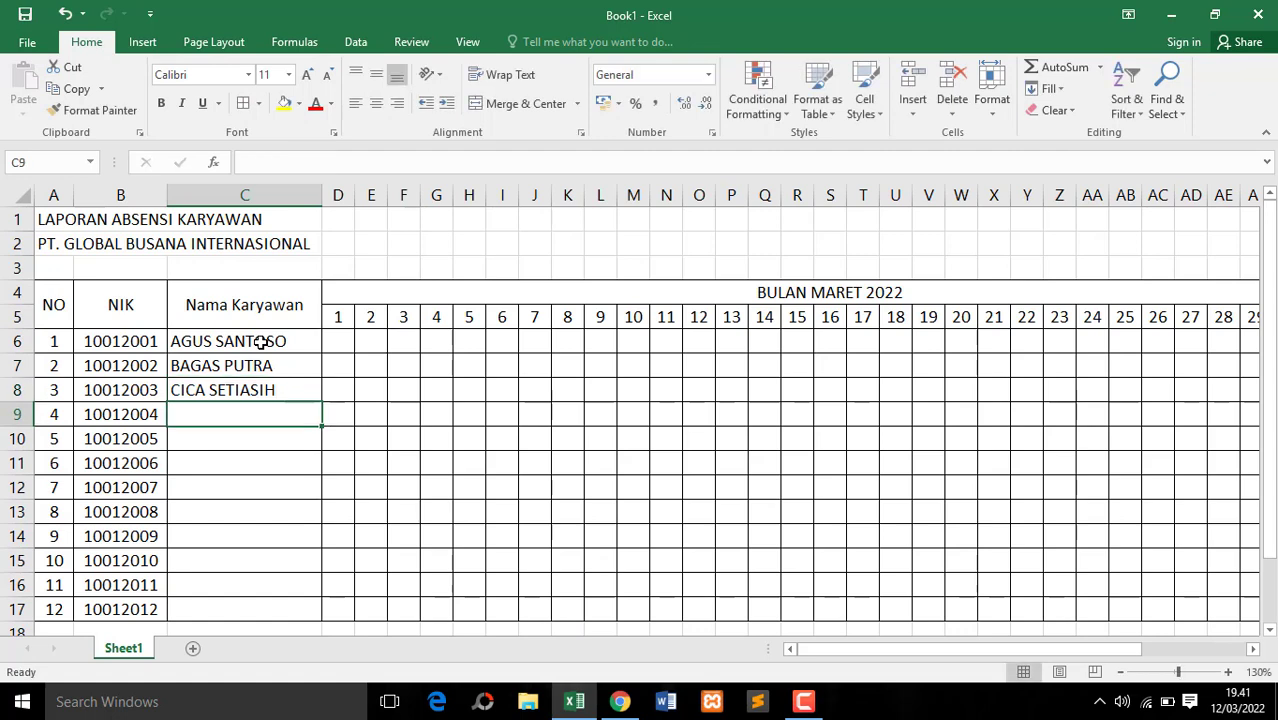
Enter the full names of employees 4 to 6 in cells C9 to C11 under "Nama Karyawan"
{"action": "type", "text": "DENI"}
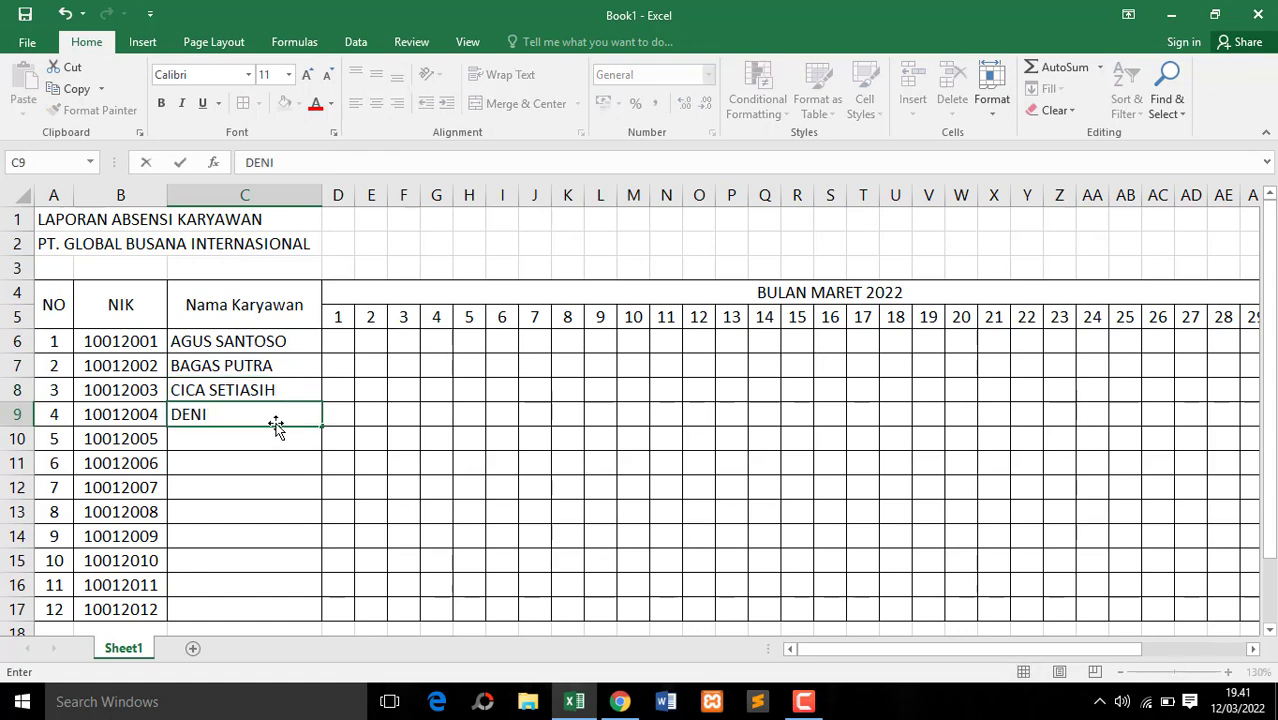
{"action": "type", "text": " CANDRA"}
{"action": "key", "text": "Return"}
{"action": "type", "text": "EVANDI"}
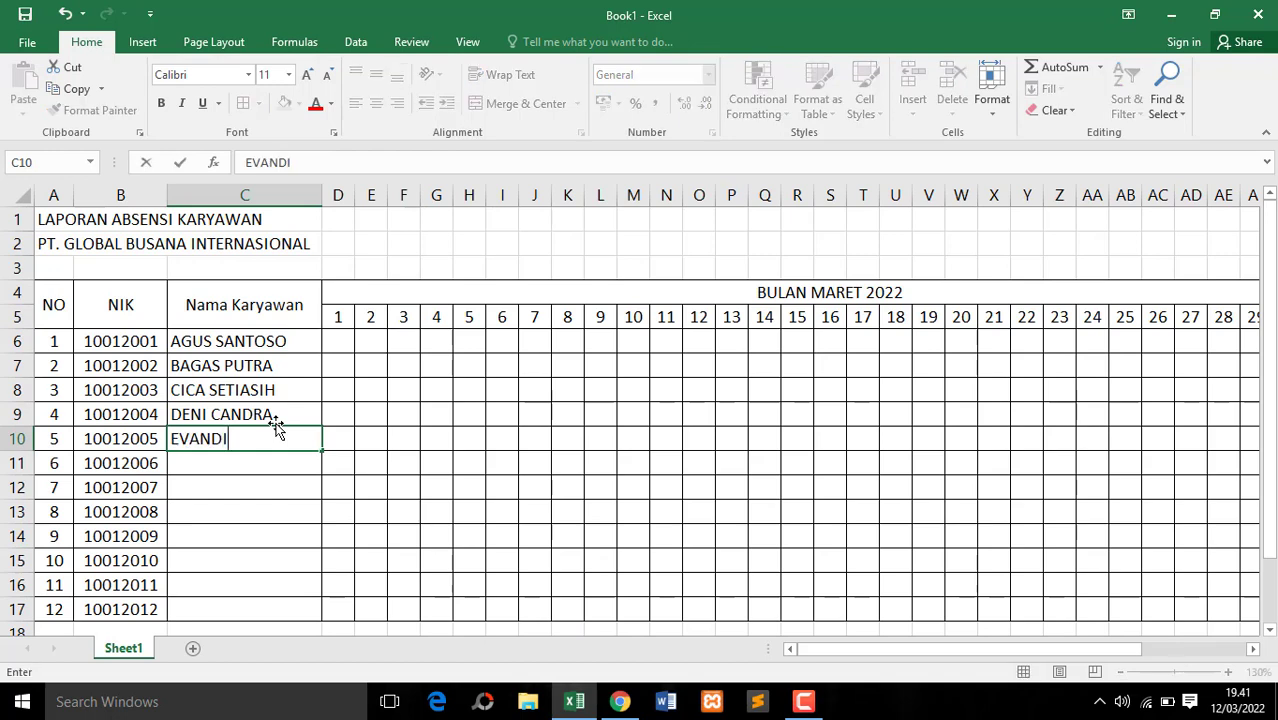
{"action": "key", "text": "Return"}
{"action": "type", "text": "FAHRI AL HAFIZ"}
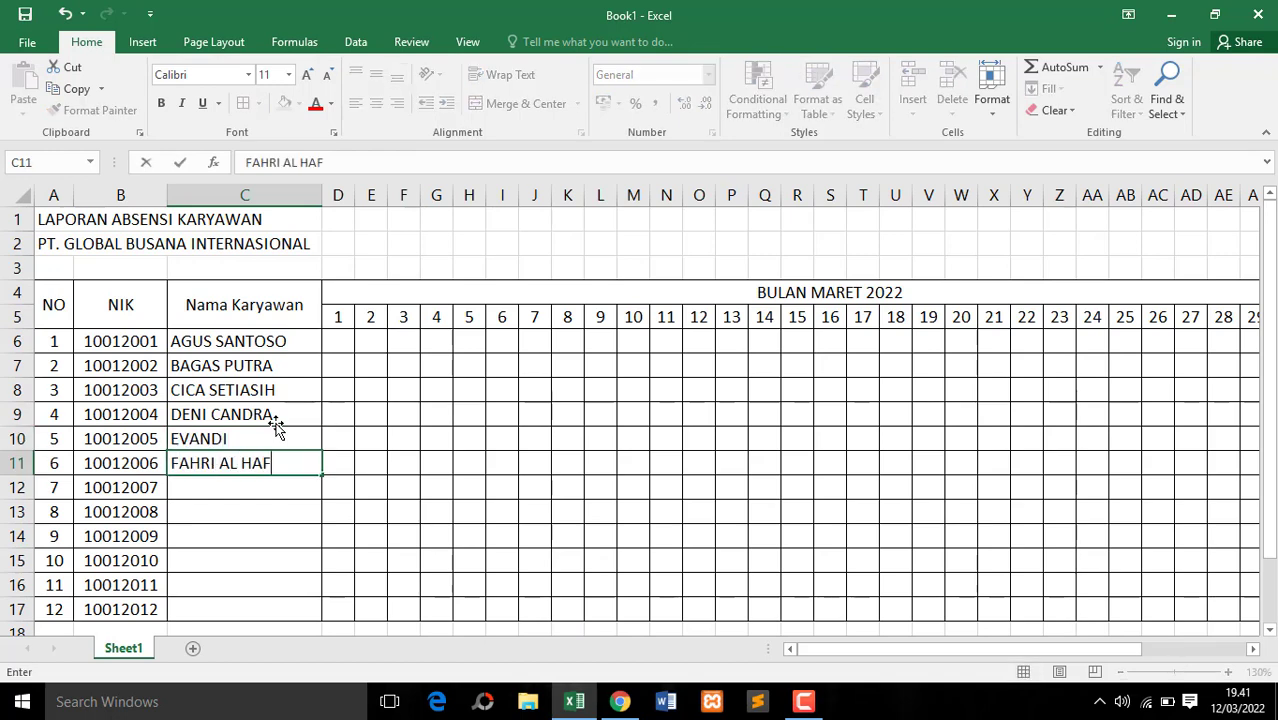
{"action": "key", "text": "Return"}
Enter the full names of employees 7 to 9 in cells C12 to C14
{"action": "type", "text": "GALANG EKA"}
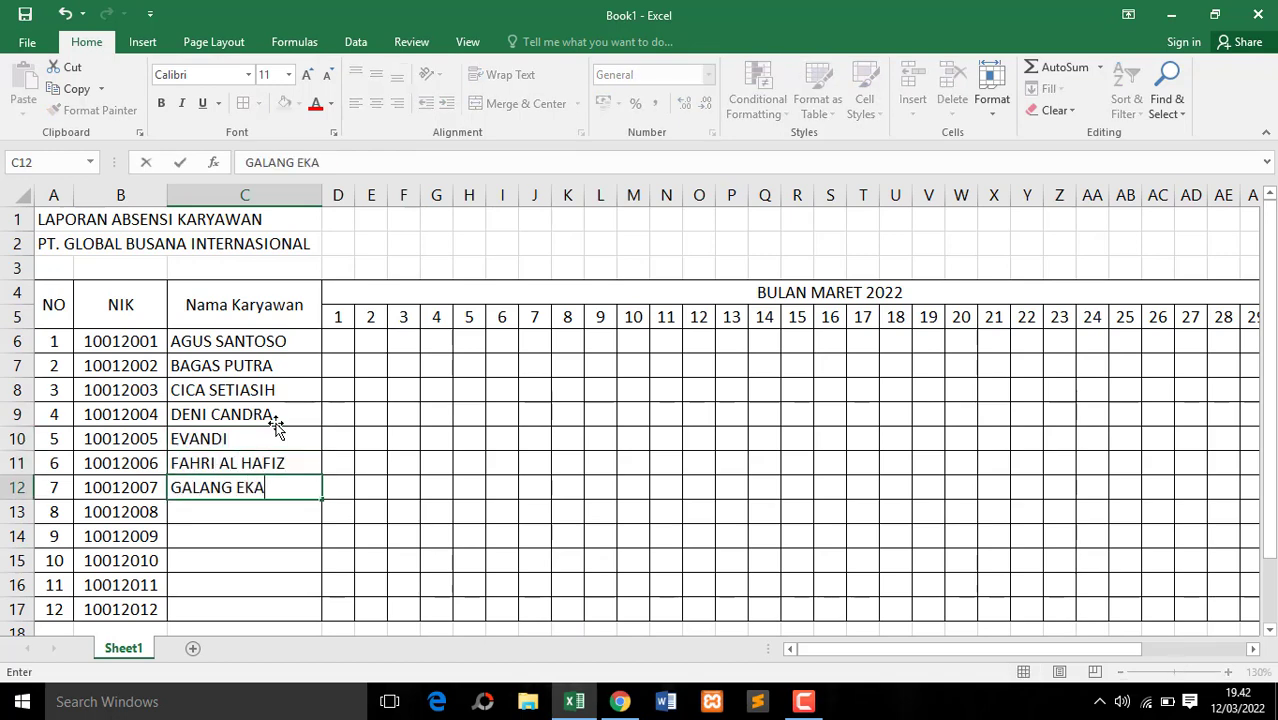
{"action": "key", "text": "Return"}
{"action": "type", "text": "HUSNI MUBAROK"}
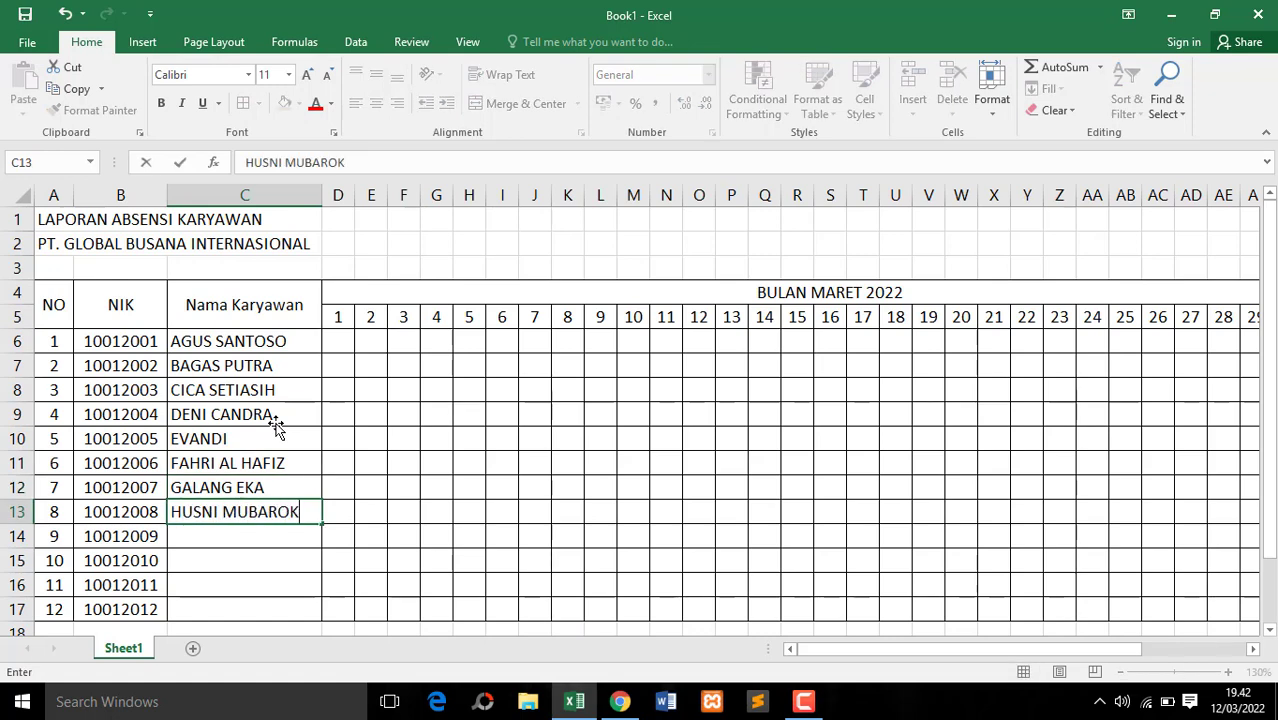
{"action": "key", "text": "Return"}
{"action": "left_click_drag", "start_coordinate": [1272, 418], "coordinate": [1275, 462]}
{"action": "type", "text": "IRFAN MAULANA"}
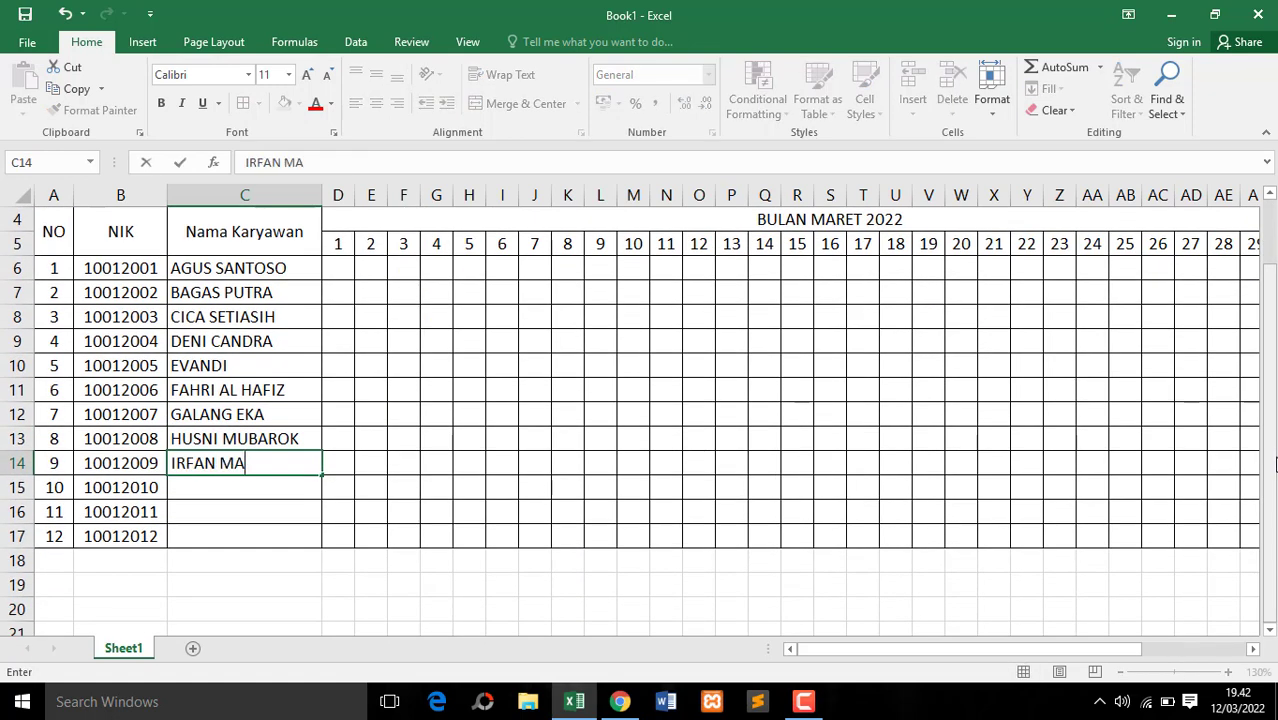
{"action": "key", "text": "Return"}
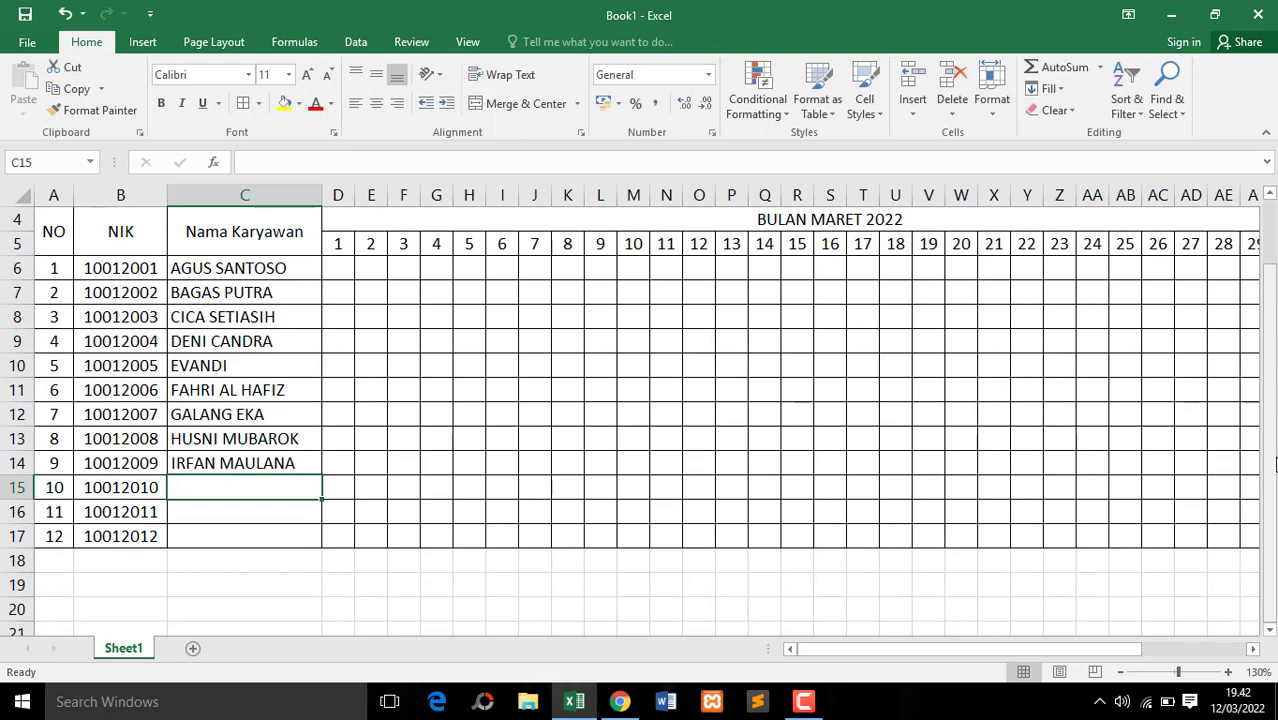
Enter the last three employees' full names in cells C15 to C17
{"action": "type", "text": "JEFRIYANTO"}
{"action": "key", "text": "Return"}
{"action": "type", "text": "K"}
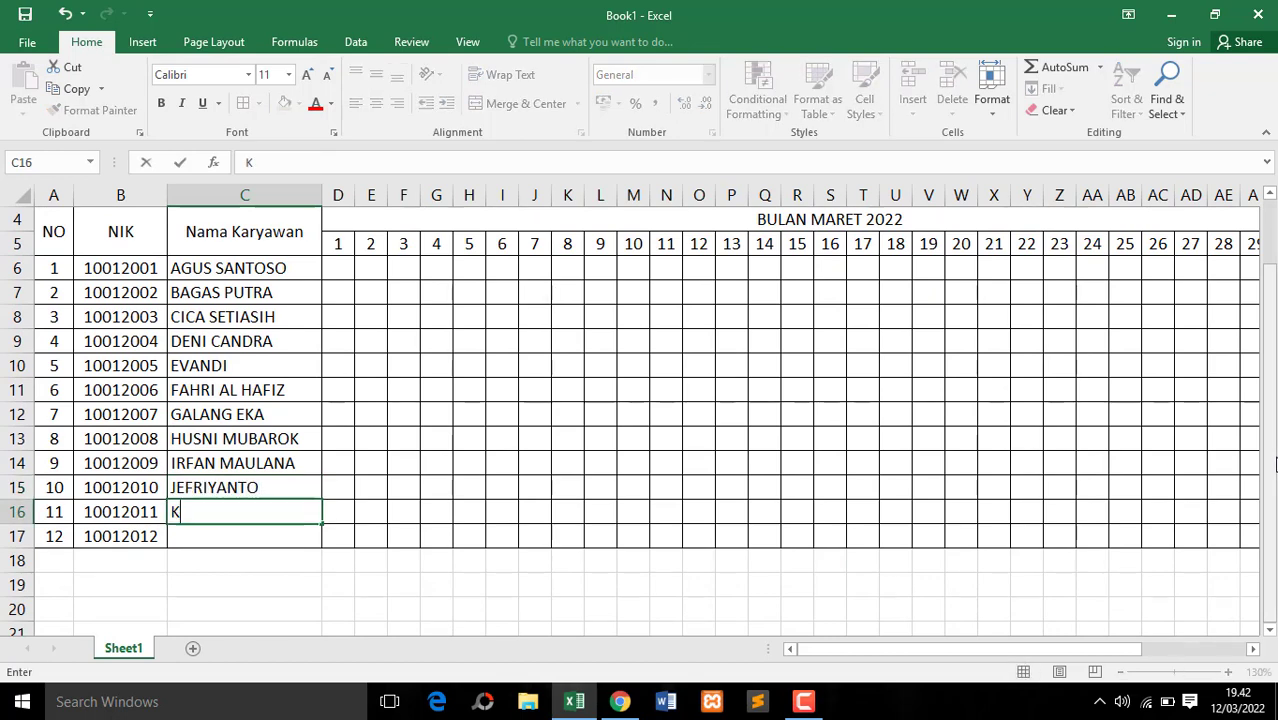
{"action": "type", "text": "ELVIAN"}
{"action": "key", "text": "Return"}
{"action": "type", "text": "L"}
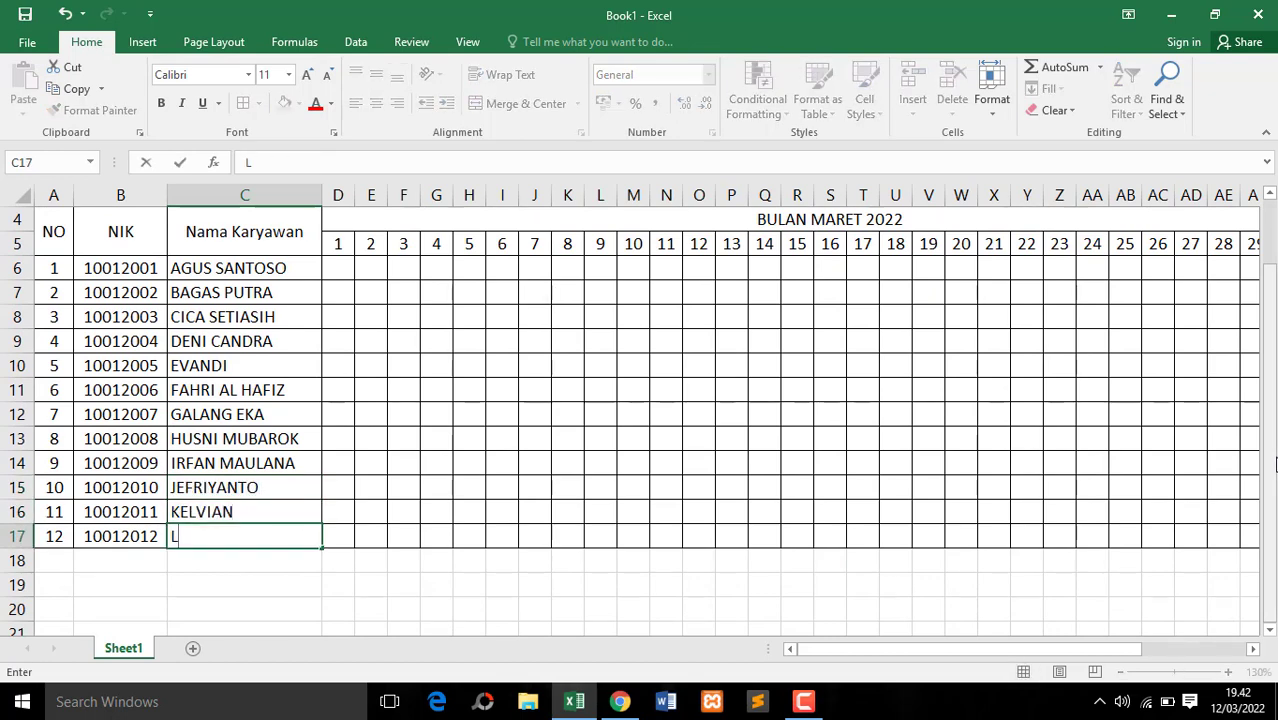
{"action": "type", "text": "UKMAN HAKIM"}
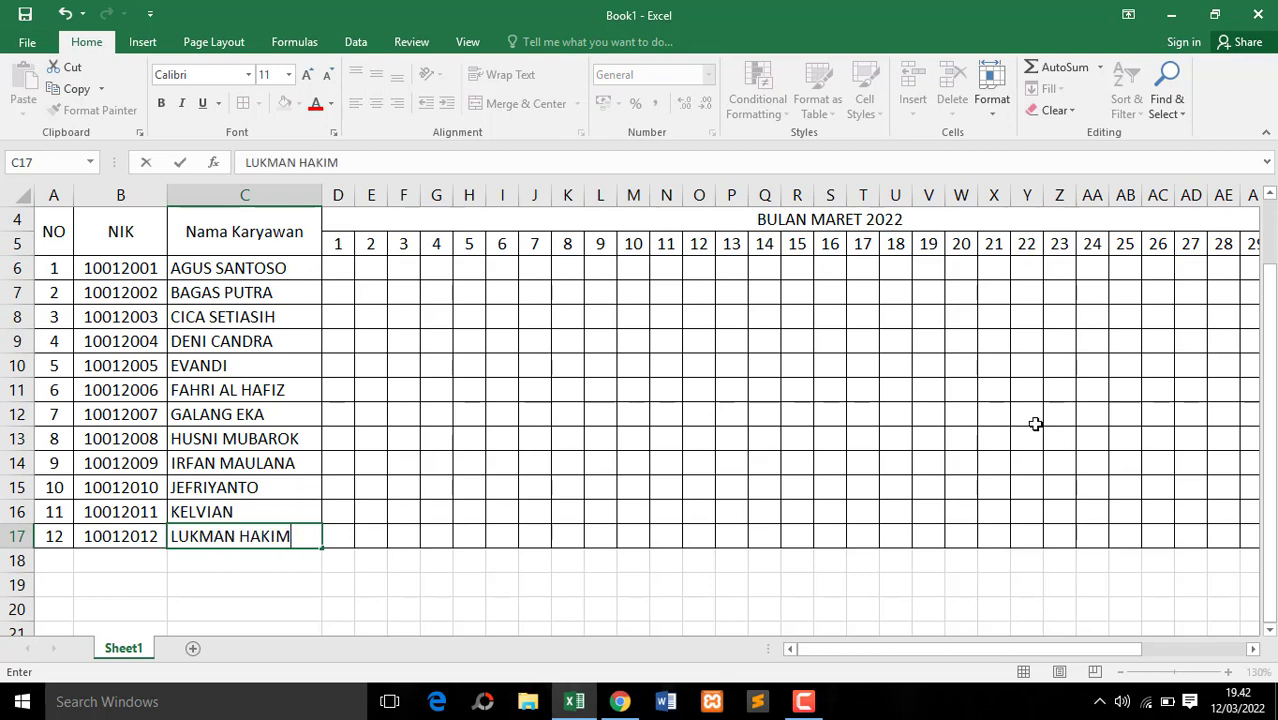
{"action": "left_click", "coordinate": [371, 290]}
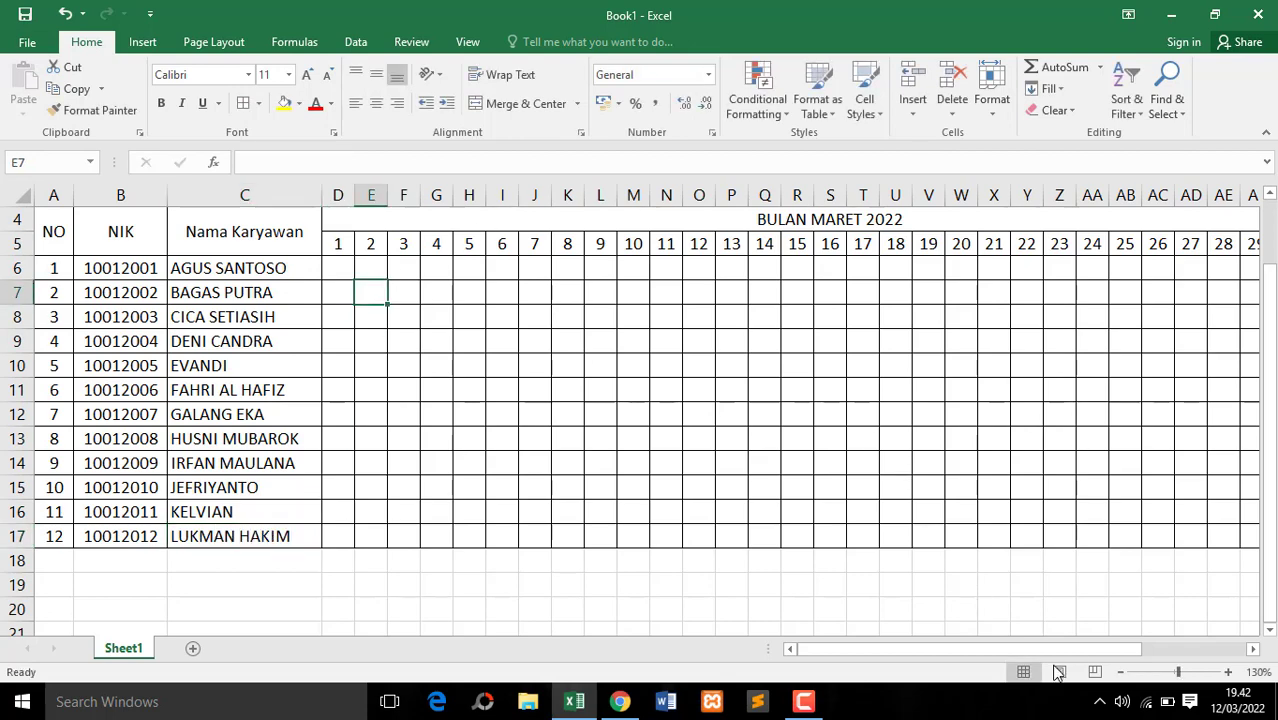
Enter "." as the attendance mark in D6 for the first employee on day 1
{"action": "mouse_move", "coordinate": [1037, 658]}
{"action": "left_mouse_down"}
{"action": "mouse_move", "coordinate": [1121, 653]}
{"action": "mouse_move", "coordinate": [1022, 657]}
{"action": "left_mouse_up"}
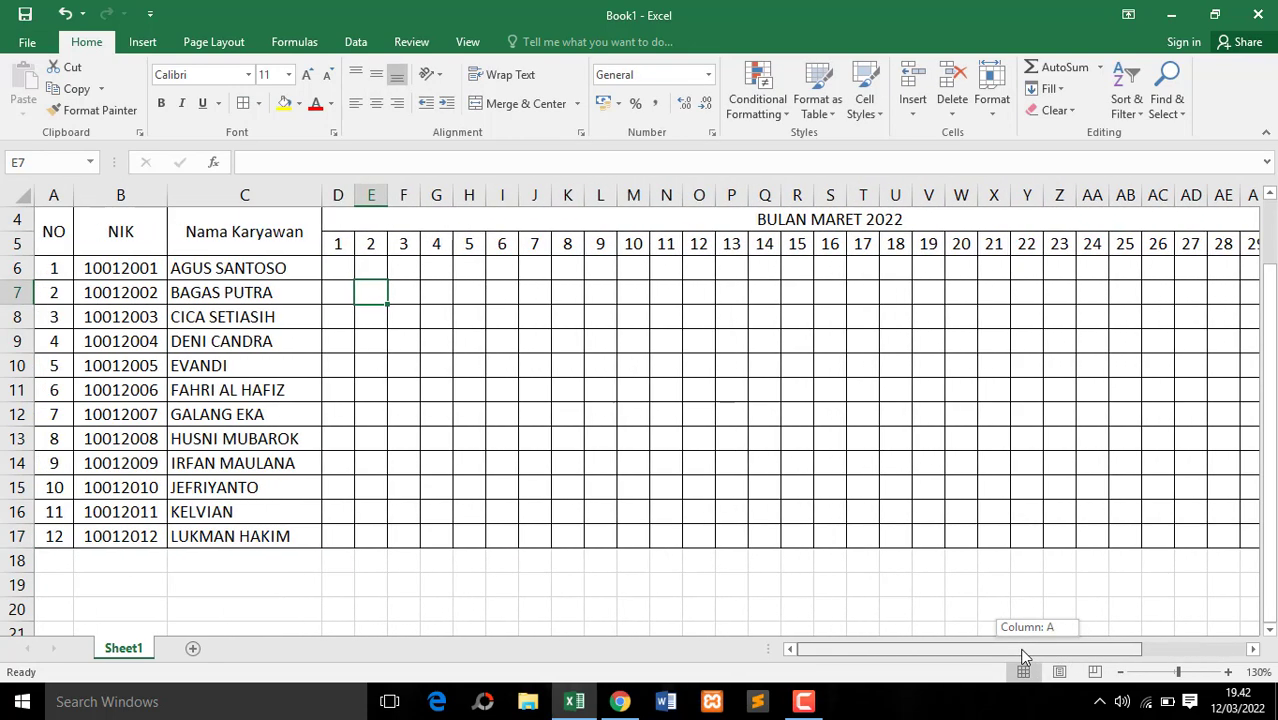
{"action": "left_click", "coordinate": [345, 270]}
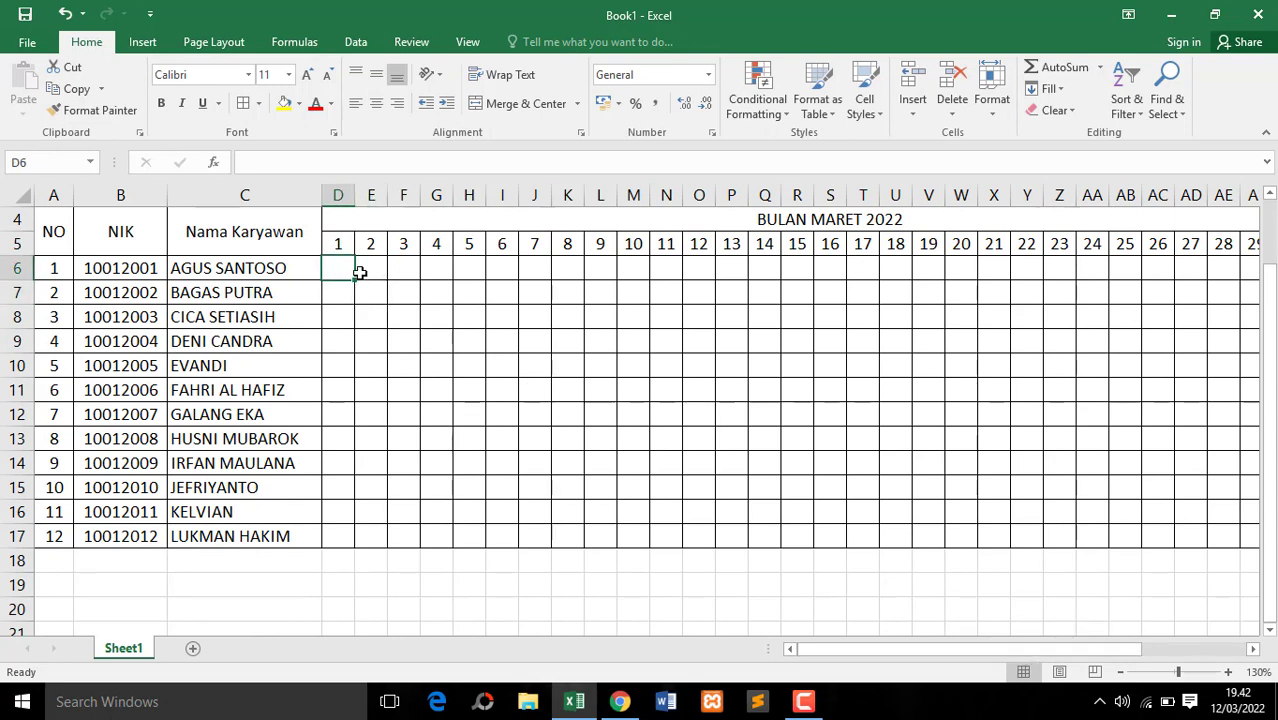
{"action": "left_click", "coordinate": [372, 271]}
{"action": "left_click", "coordinate": [341, 271]}
{"action": "type", "text": "."}
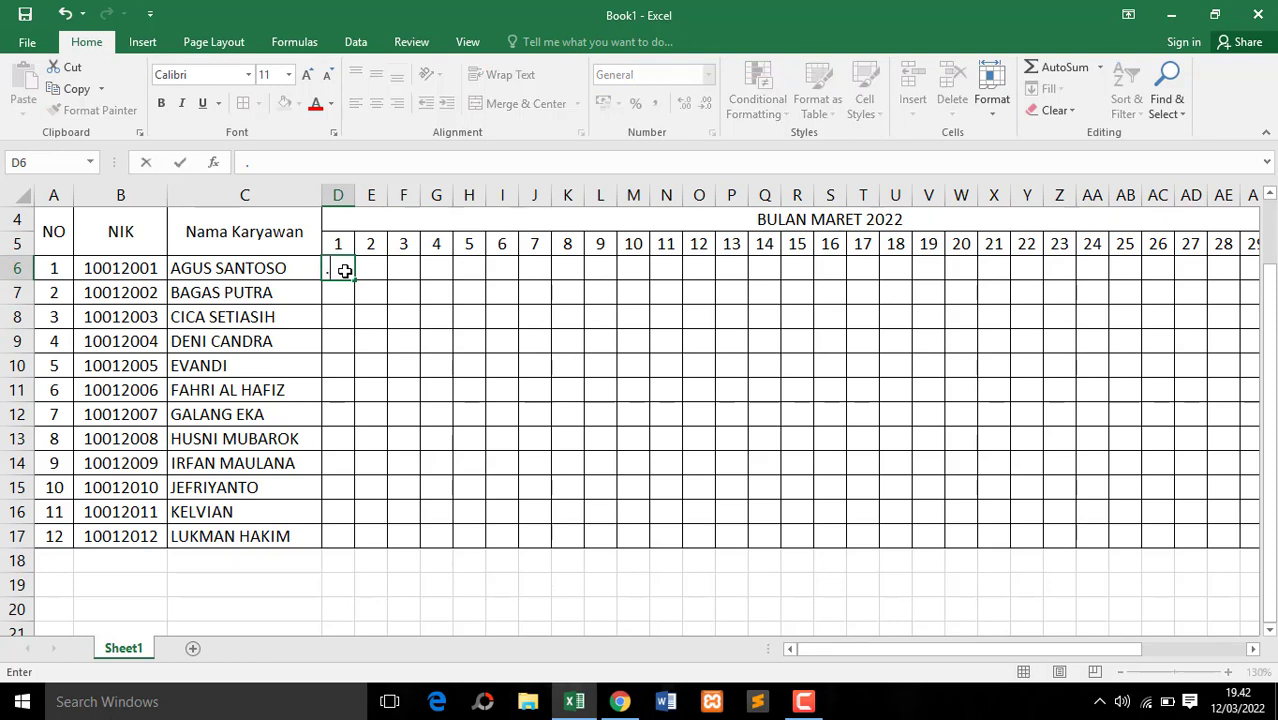
{"action": "key", "text": "Tab"}
Enter the sample absence codes S, I and A in cells E6, F6 and G6 for days 2 to 4
{"action": "type", "text": "S"}
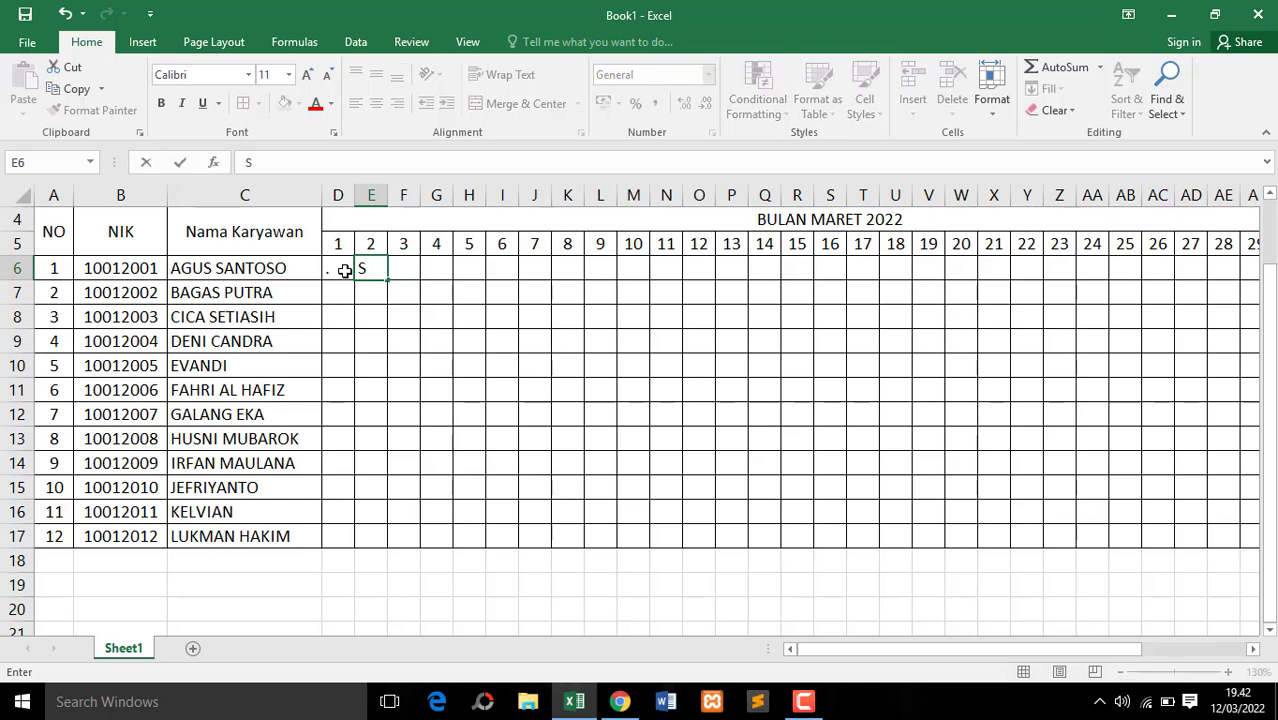
{"action": "key", "text": "Tab"}
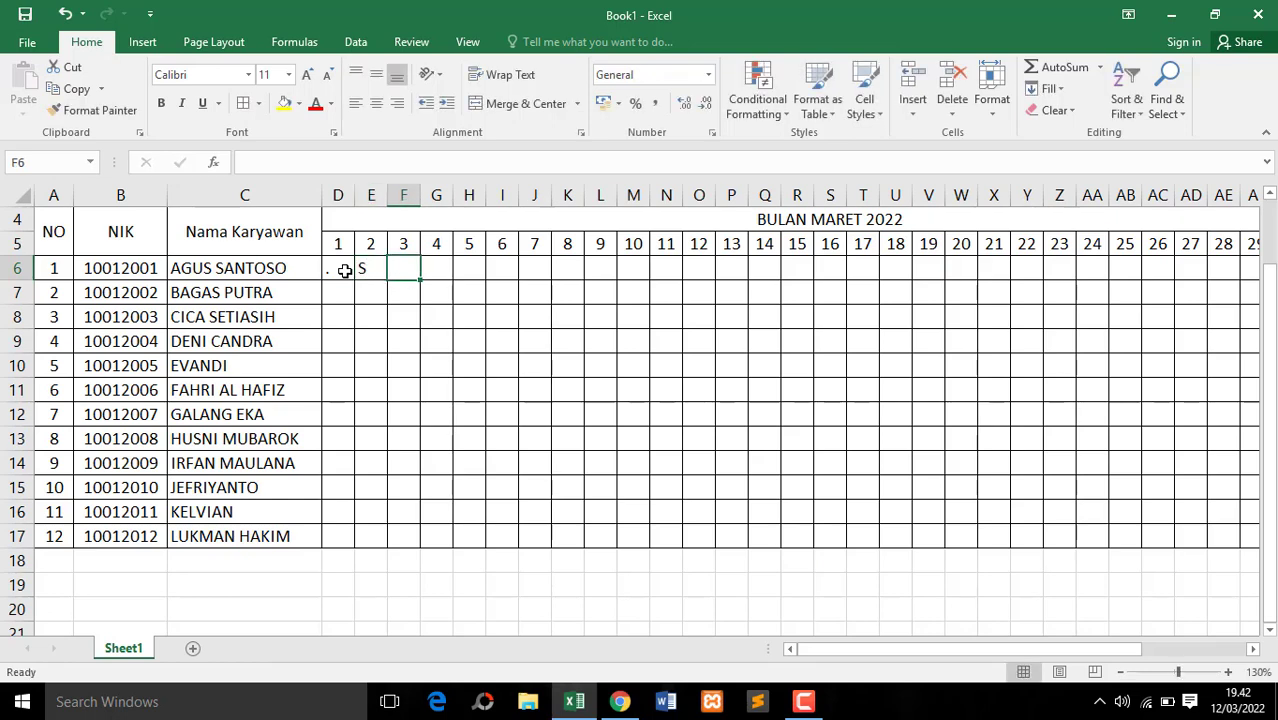
{"action": "type", "text": "I"}
{"action": "key", "text": "Tab"}
{"action": "type", "text": "A"}
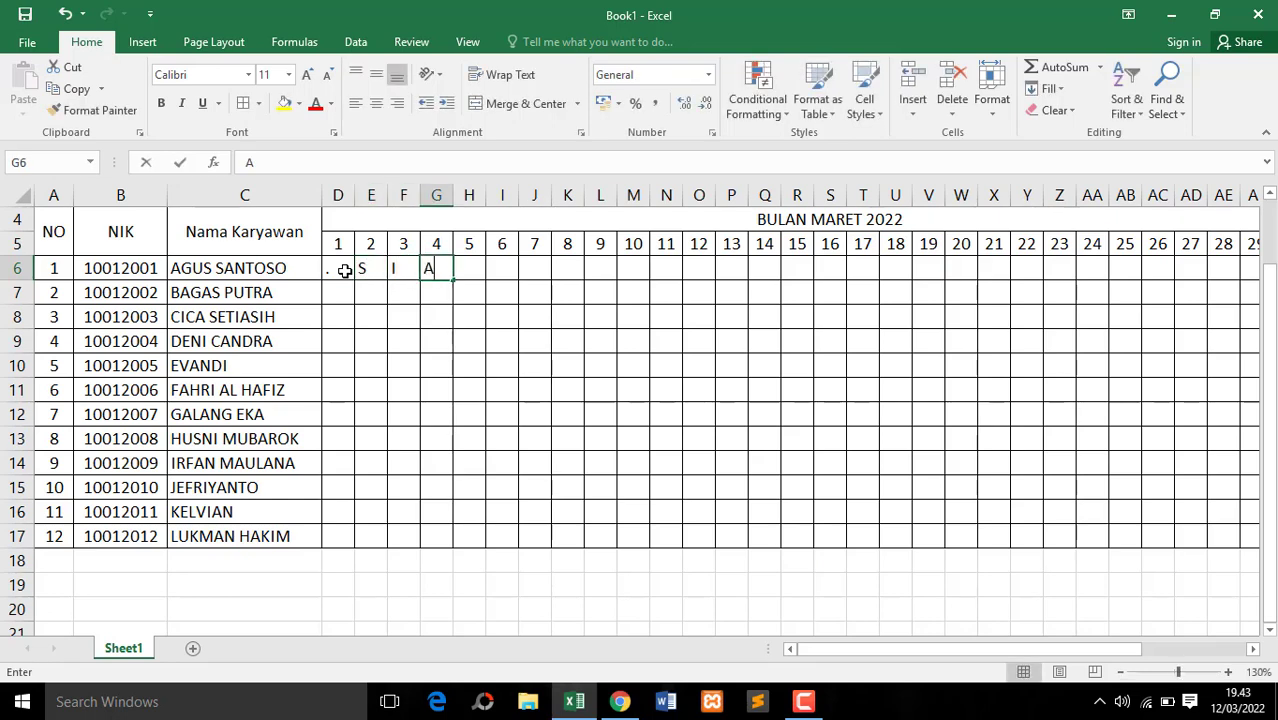
{"action": "key", "text": "Tab"}
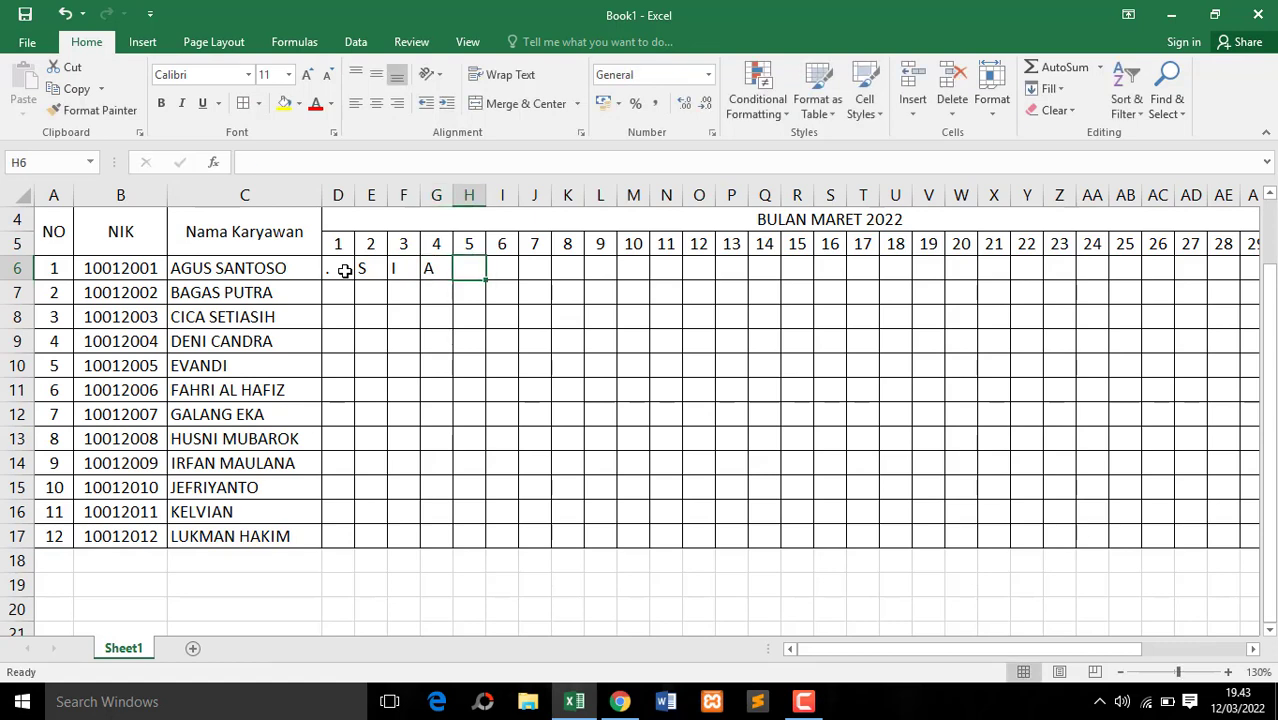
Delete the sample codes from E6:G6, keeping only the dot in D6
{"action": "left_click", "coordinate": [344, 271]}
{"action": "left_click", "coordinate": [369, 273]}
{"action": "left_click", "coordinate": [400, 270]}
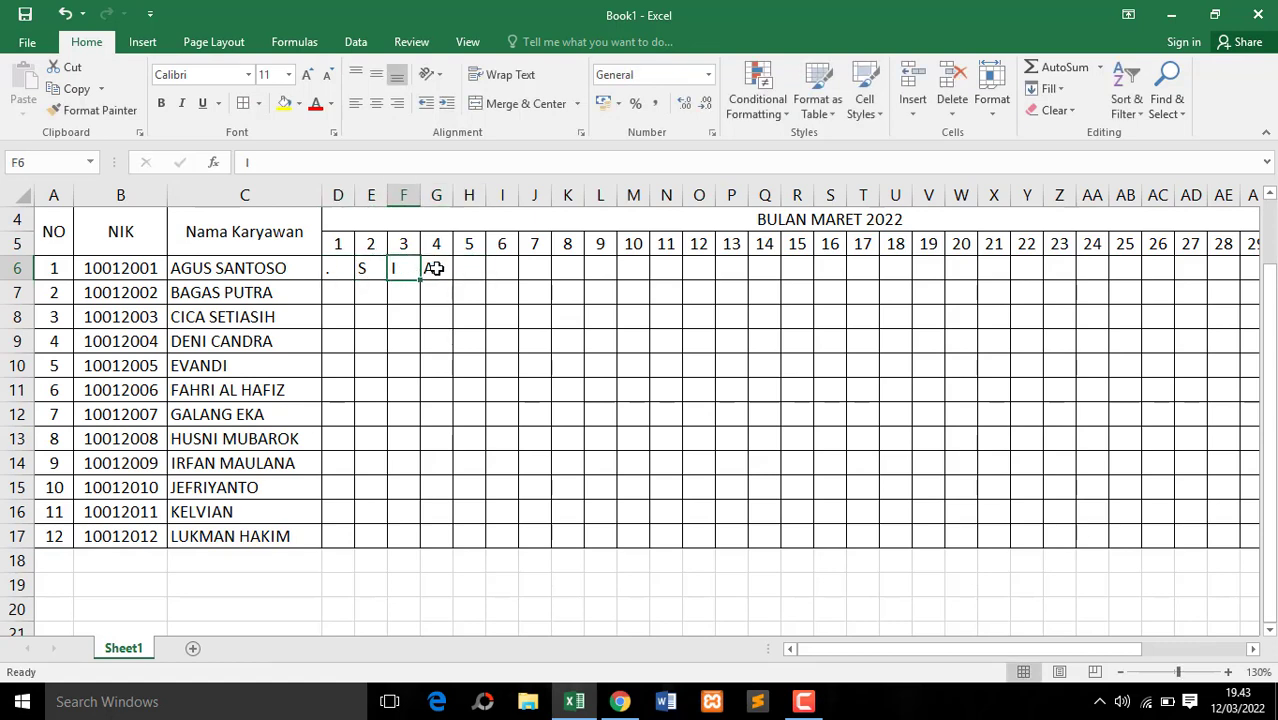
{"action": "left_click", "coordinate": [436, 268]}
{"action": "left_click", "coordinate": [397, 268]}
{"action": "key", "text": "Delete"}
{"action": "left_click", "coordinate": [371, 268]}
{"action": "key", "text": "Delete"}
{"action": "left_click", "coordinate": [332, 270]}
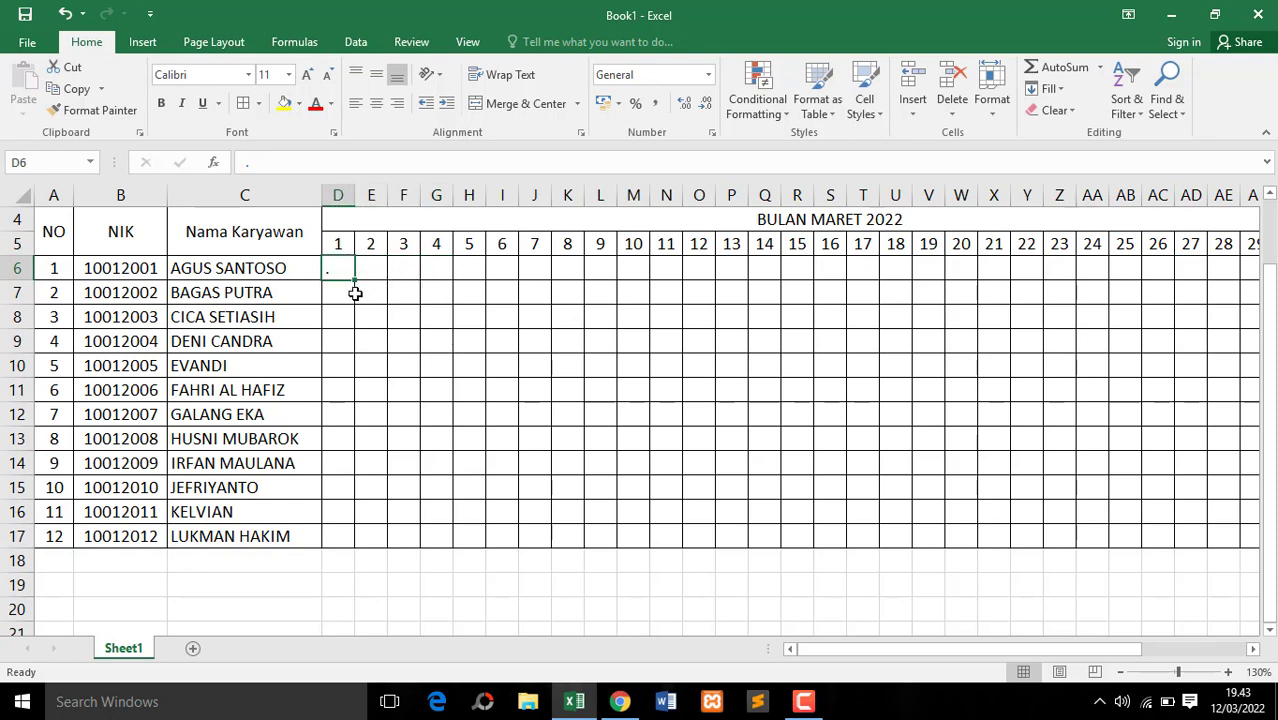
Copy the dot from D6 into the whole attendance grid D6:AH17 and center the marks horizontally
{"action": "left_click", "coordinate": [405, 268]}
{"action": "left_click", "coordinate": [362, 268]}
{"action": "left_click", "coordinate": [335, 270]}
{"action": "key", "text": "ctrl+c"}
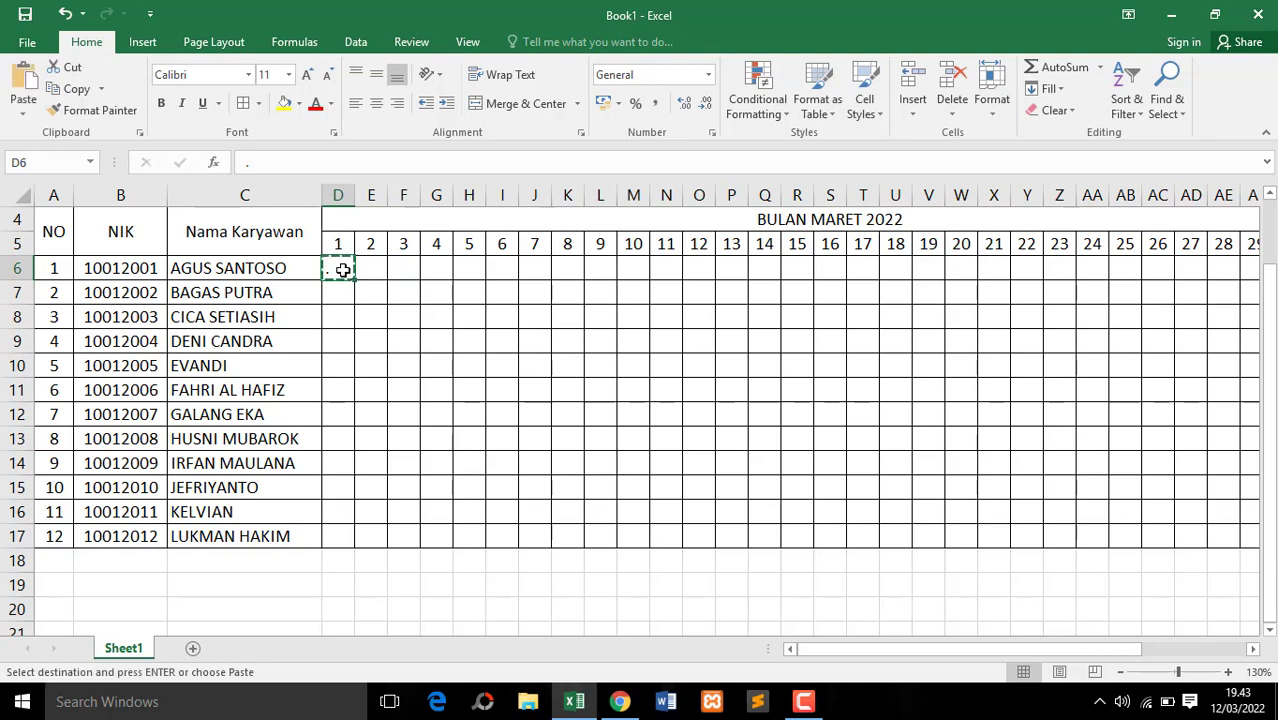
{"action": "left_click_drag", "start_coordinate": [340, 265], "coordinate": [1180, 539]}
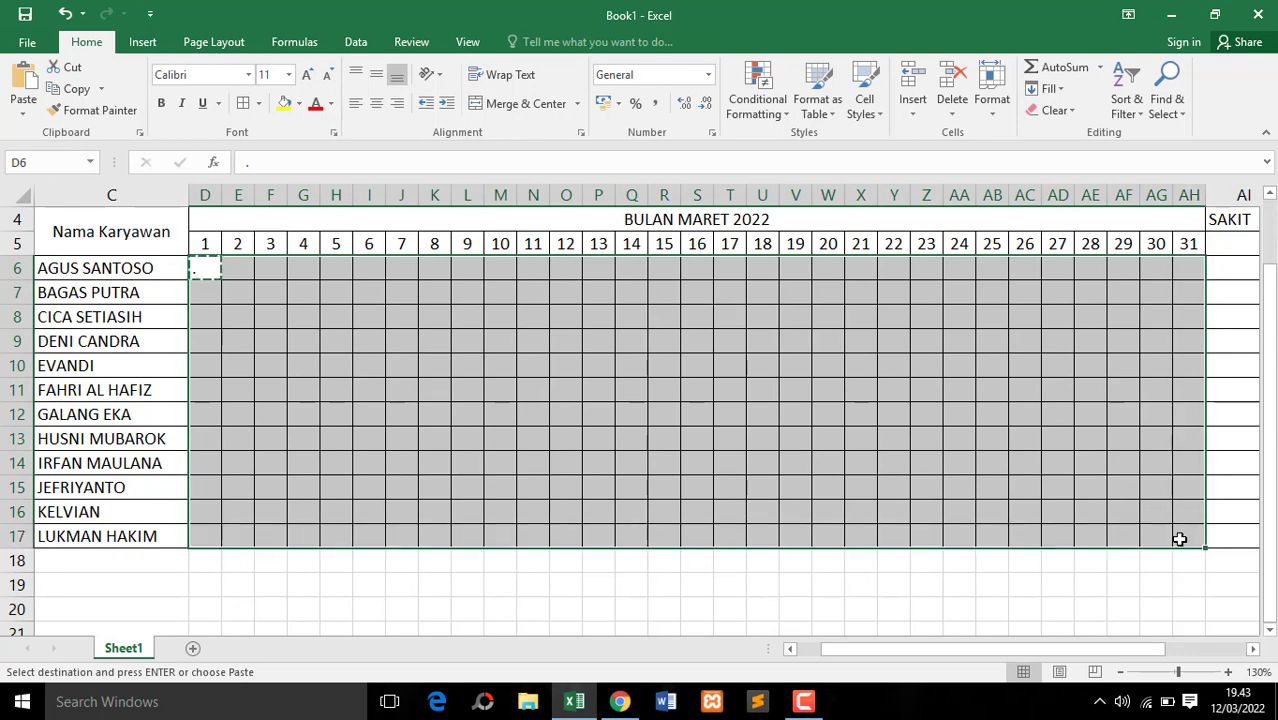
{"action": "key", "text": "ctrl+v"}
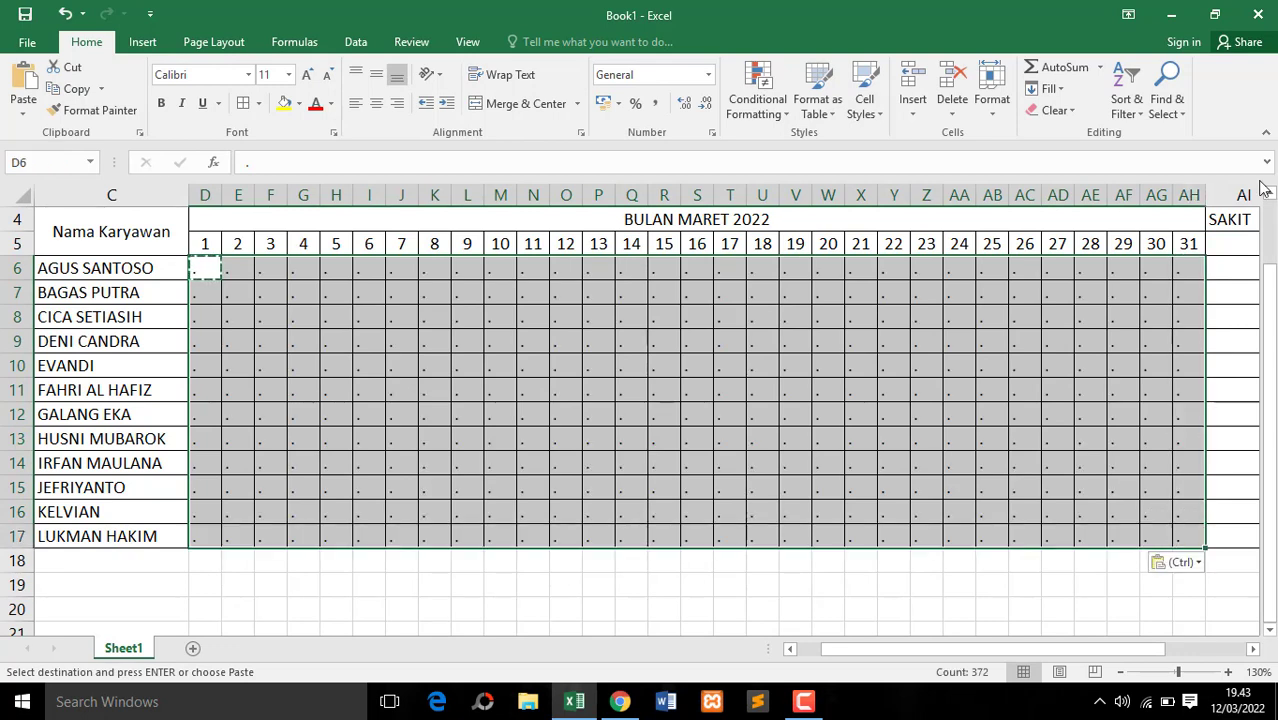
{"action": "key", "text": "Escape"}
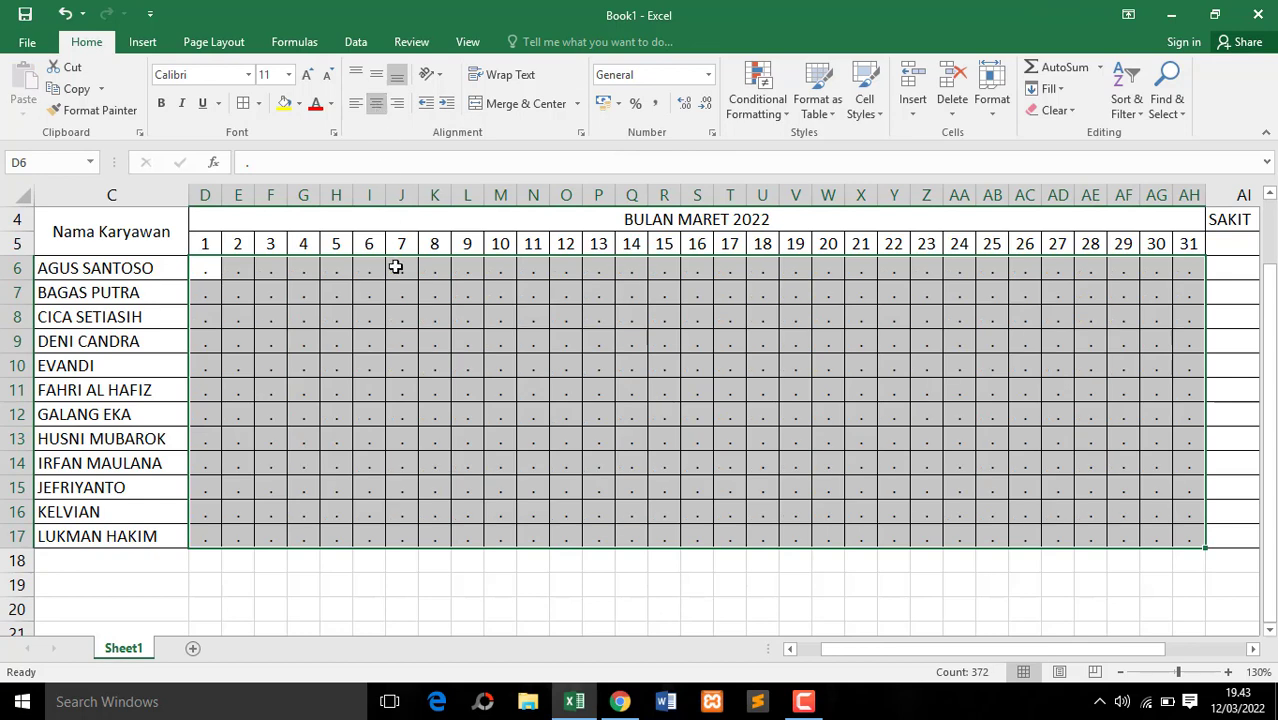
Check the system calendar to see which dates in March 2022 fall on a Sunday
{"action": "left_click", "coordinate": [398, 297]}
{"action": "left_click", "coordinate": [431, 273]}
{"action": "left_click", "coordinate": [398, 272]}
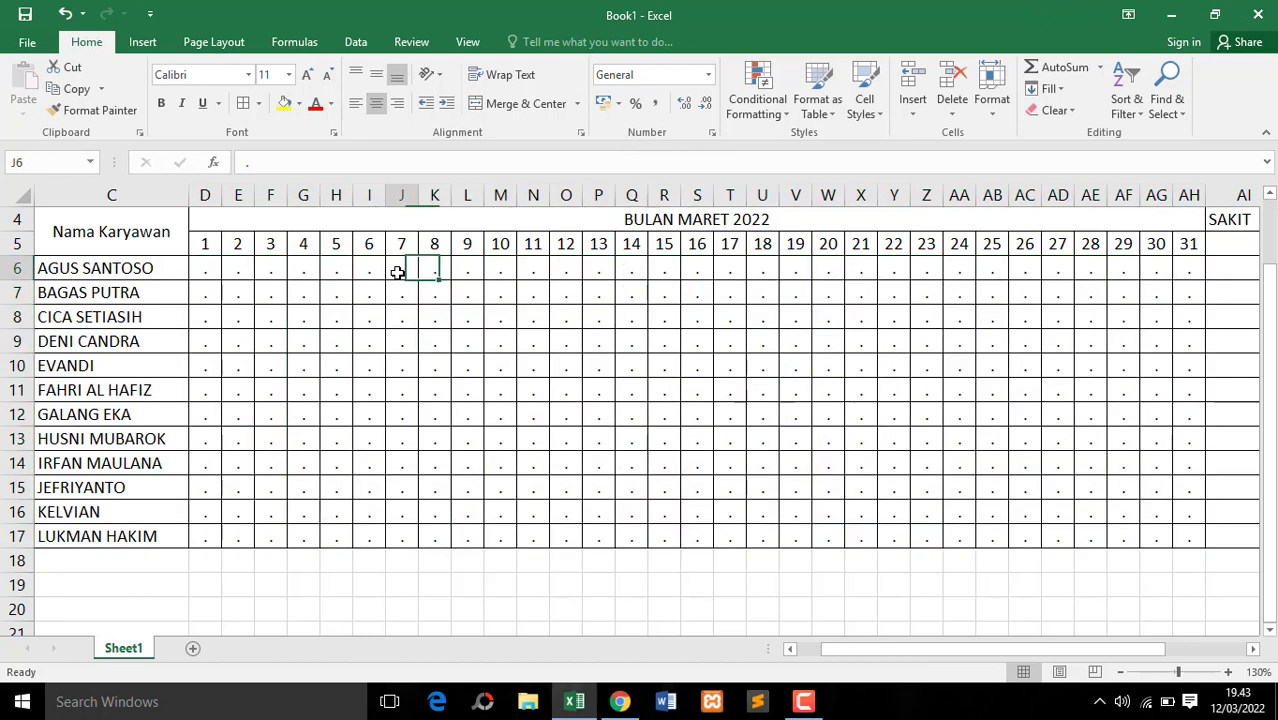
{"action": "left_click", "coordinate": [363, 283]}
{"action": "left_click", "coordinate": [366, 267]}
{"action": "left_click", "coordinate": [368, 338]}
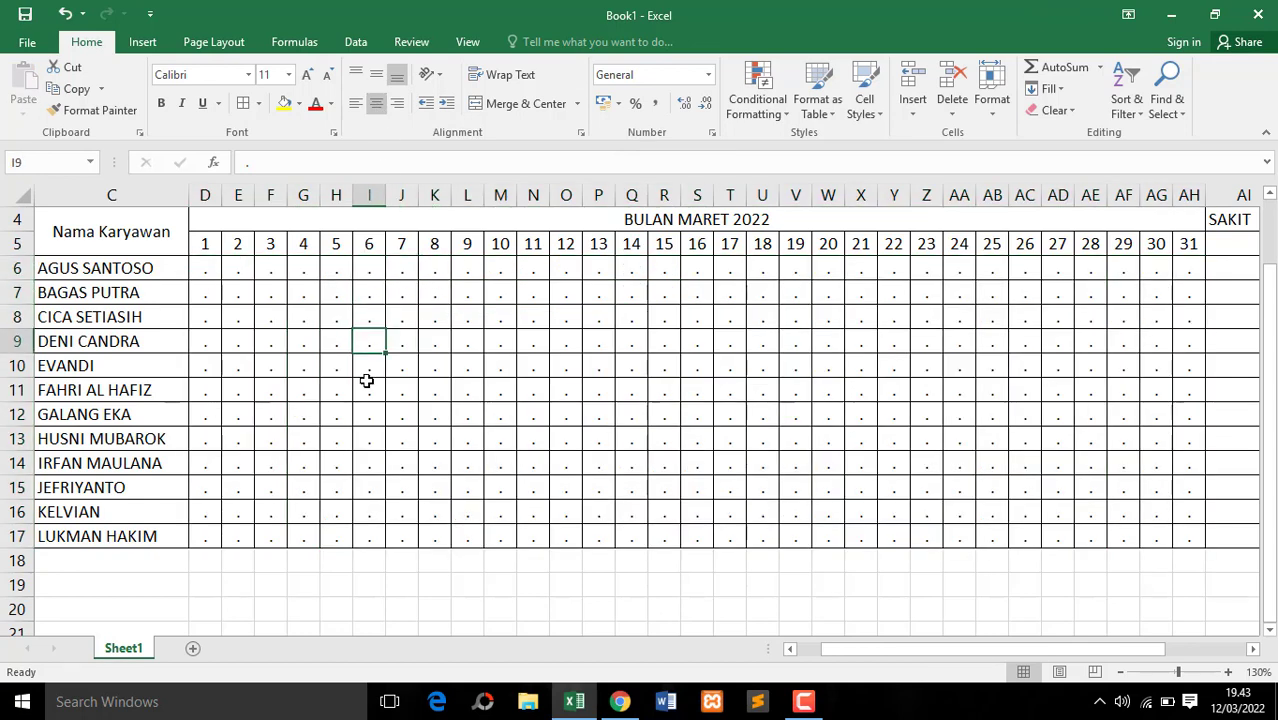
{"action": "left_click", "coordinate": [367, 388]}
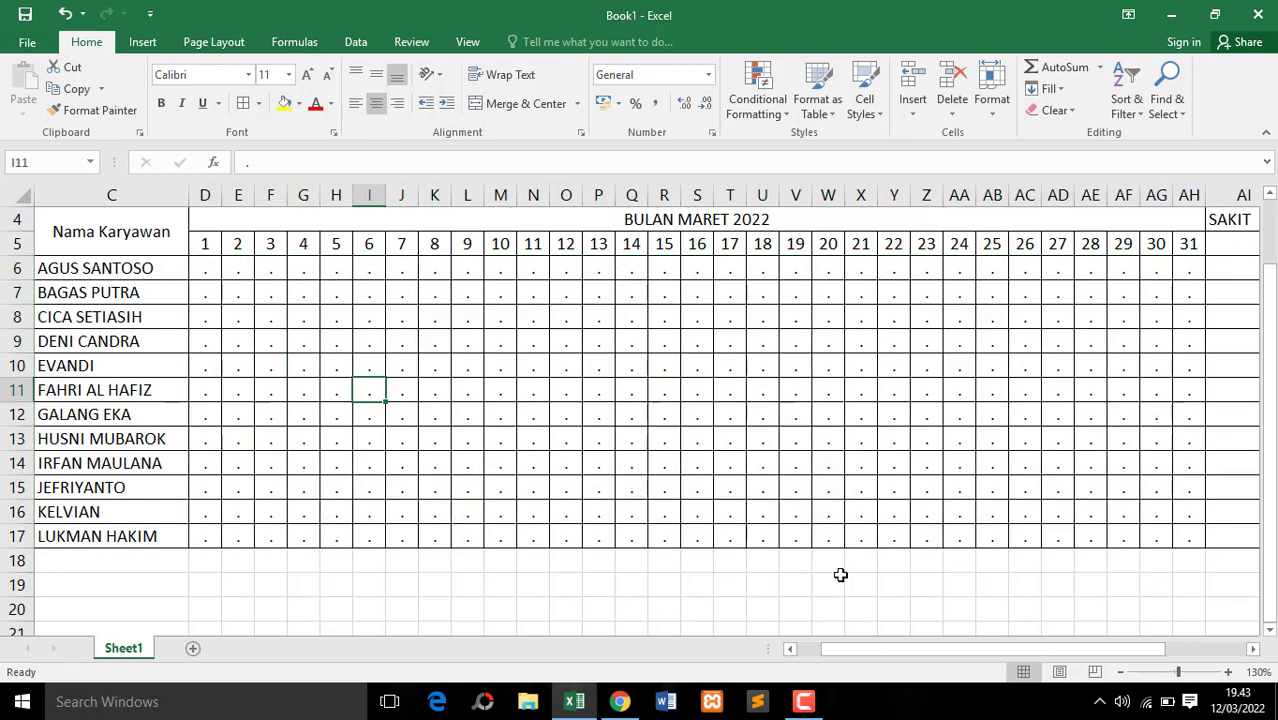
{"action": "left_click", "coordinate": [1239, 708]}
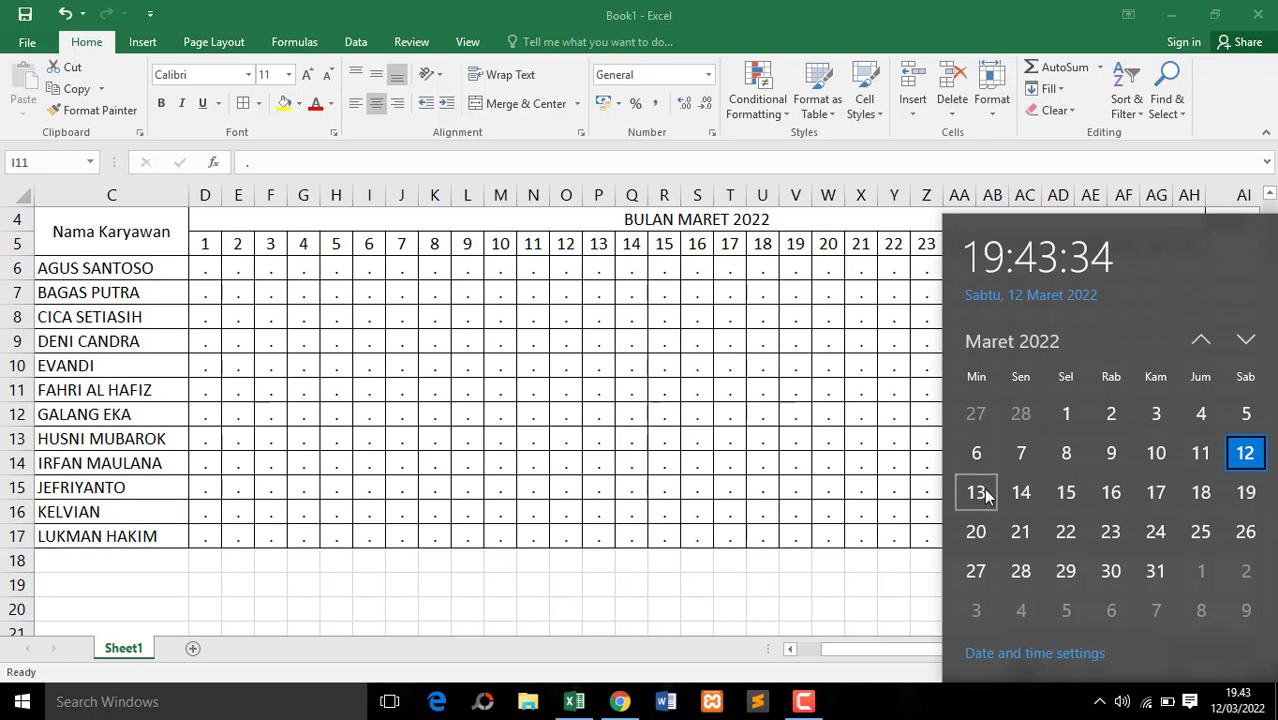
{"action": "left_click", "coordinate": [434, 300]}
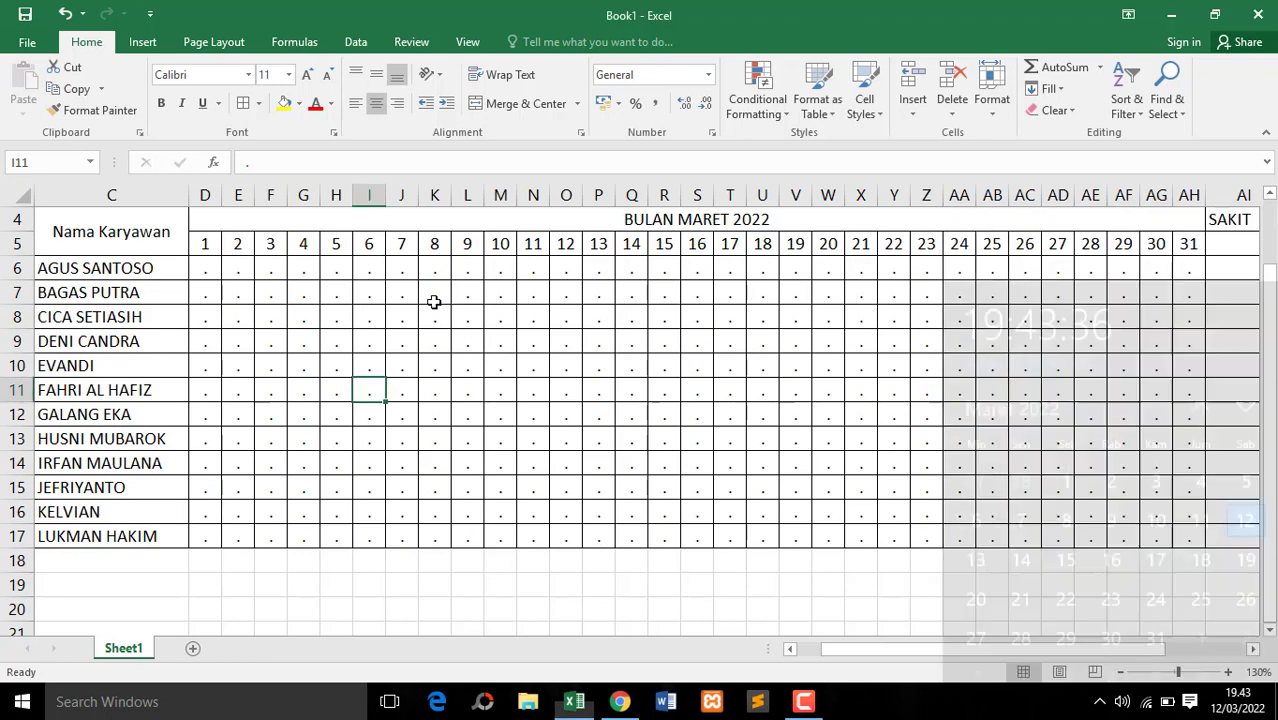
Clear the attendance dots in rows 6 to 17 for the Sunday columns, days 6, 13, 20 and 27
{"action": "left_click_drag", "start_coordinate": [368, 269], "coordinate": [379, 536]}
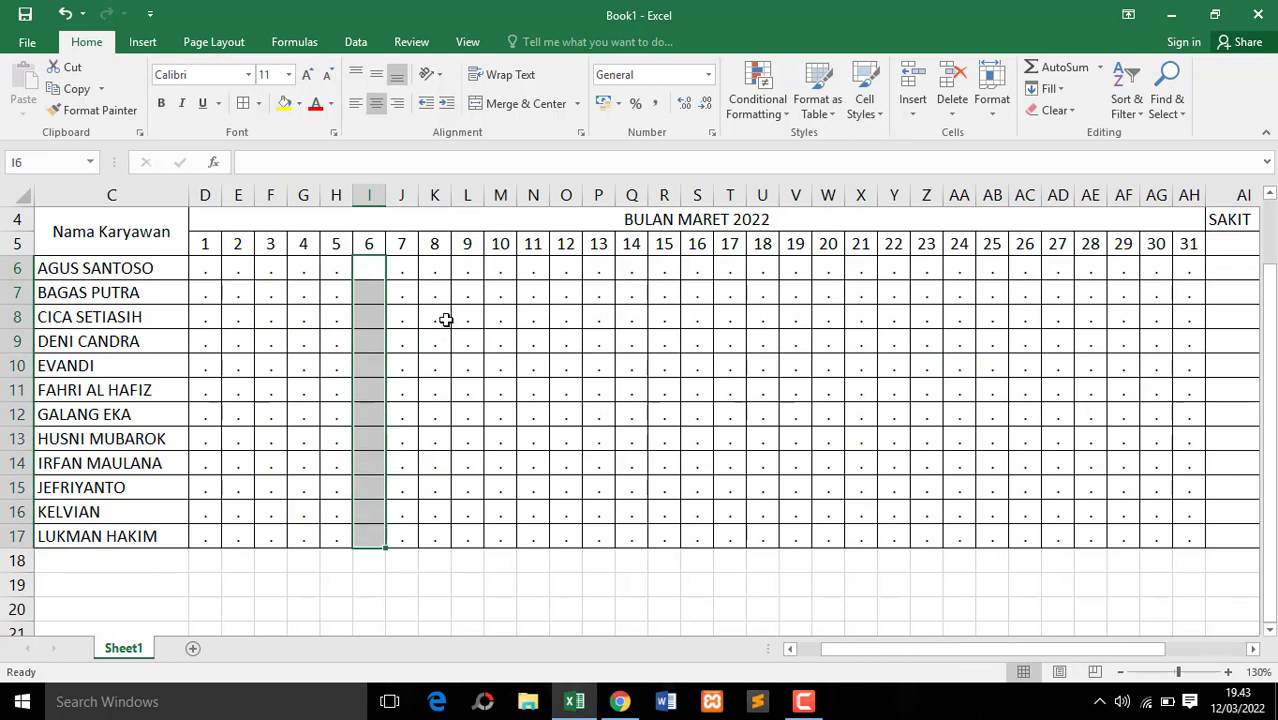
{"action": "left_click_drag", "start_coordinate": [608, 269], "coordinate": [599, 536]}
{"action": "left_click_drag", "start_coordinate": [827, 268], "coordinate": [827, 536]}
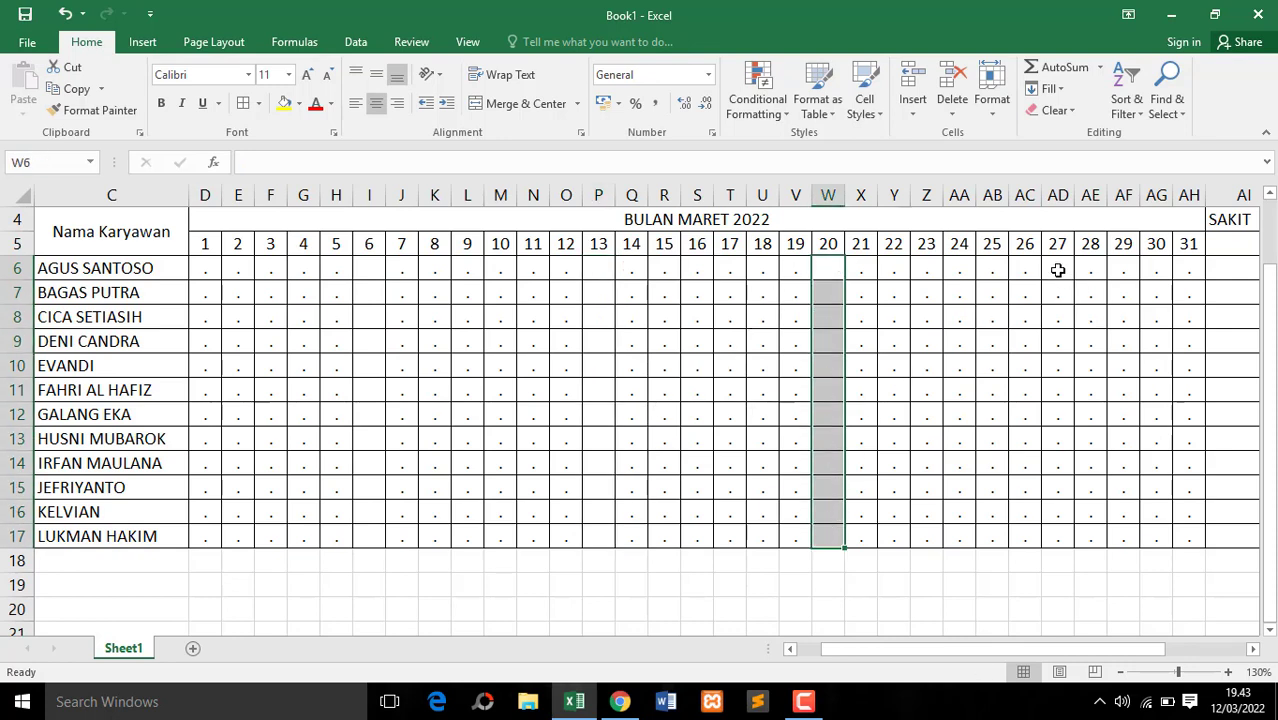
{"action": "left_click_drag", "start_coordinate": [1057, 269], "coordinate": [1064, 538]}
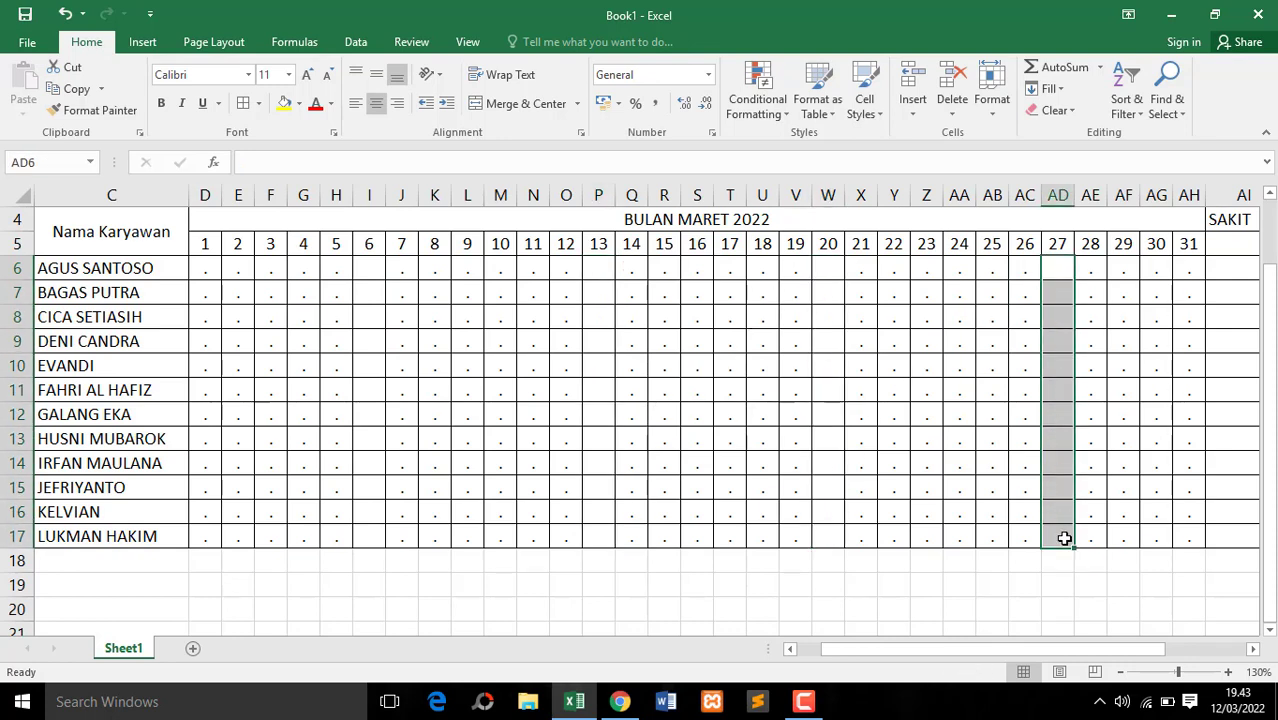
{"action": "left_click", "coordinate": [762, 327]}
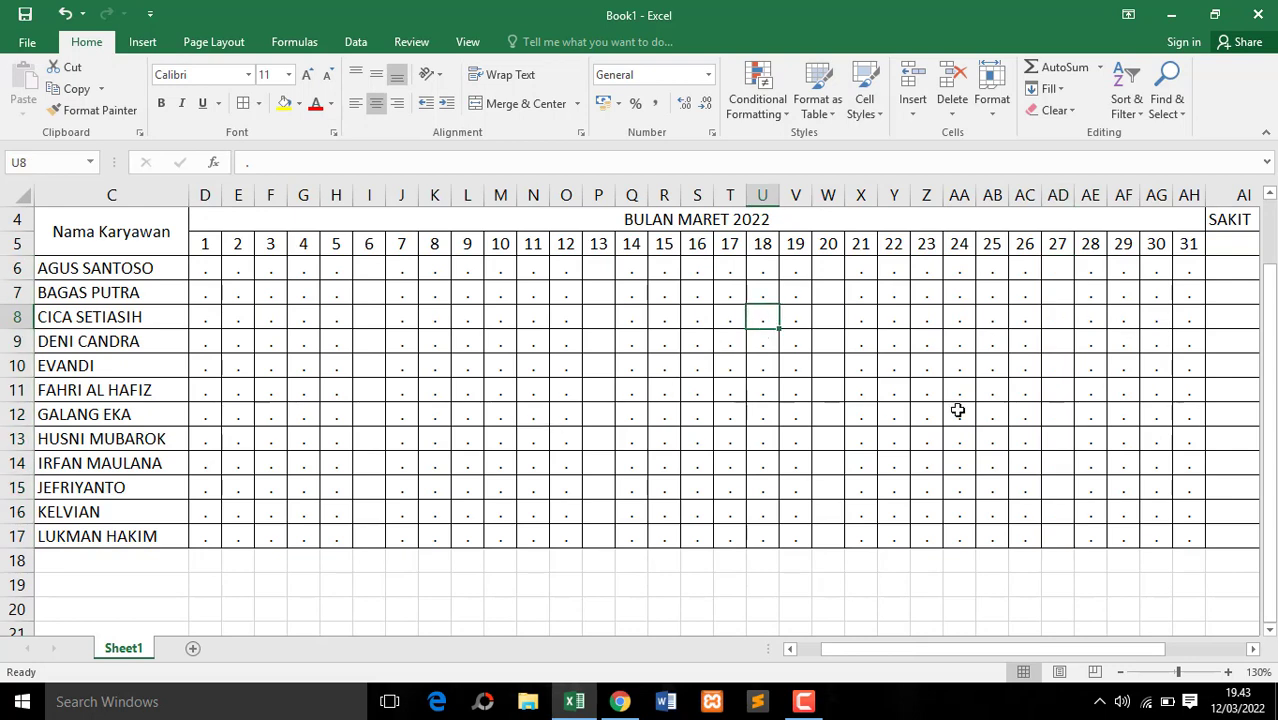
{"action": "left_click", "coordinate": [212, 270]}
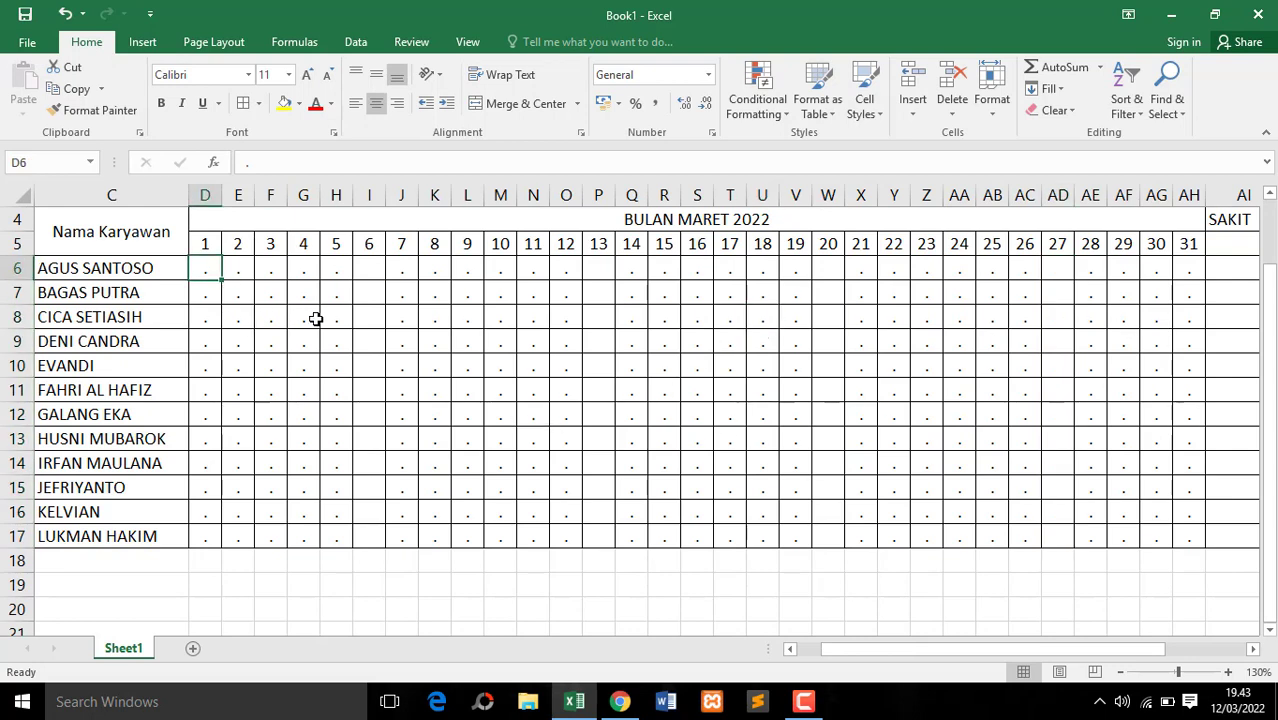
{"action": "left_click", "coordinate": [256, 271]}
{"action": "left_click", "coordinate": [232, 315]}
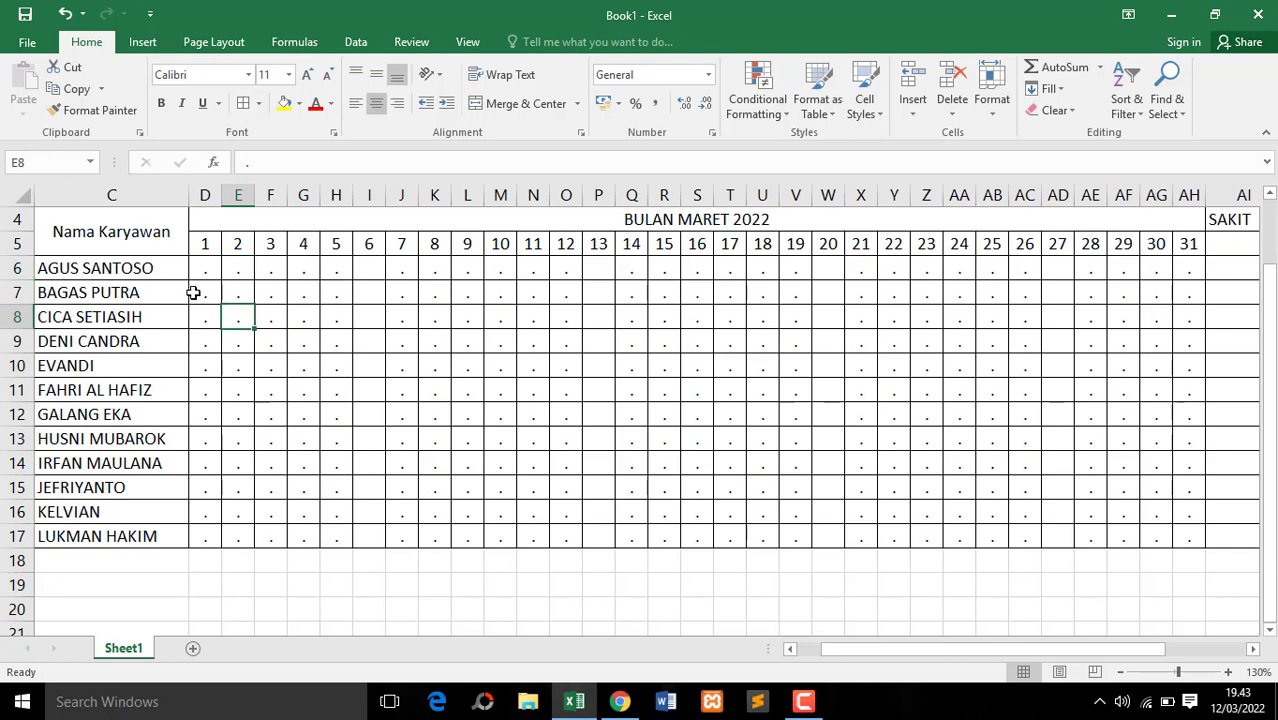
{"action": "left_click", "coordinate": [243, 263]}
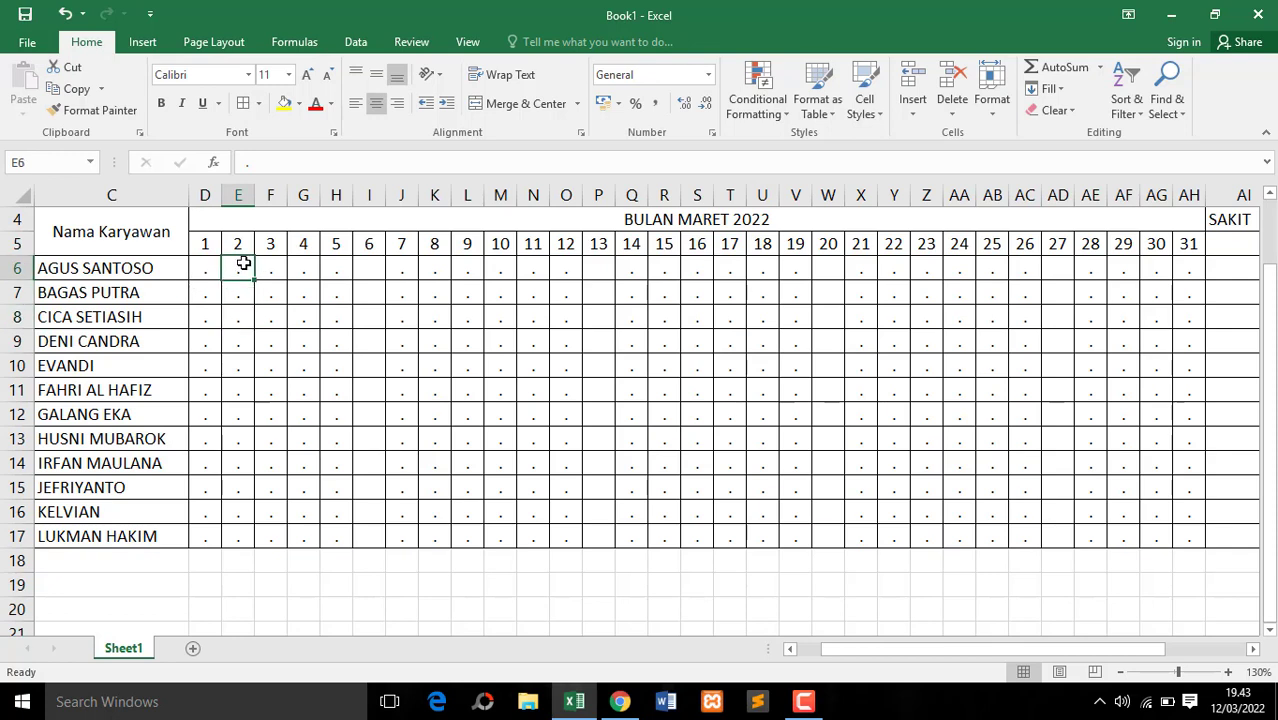
Enter the mark S in attendance cells E6, J7, K9, M13, Q9, U14, AA16, AE8 and AA6
{"action": "type", "text": "S"}
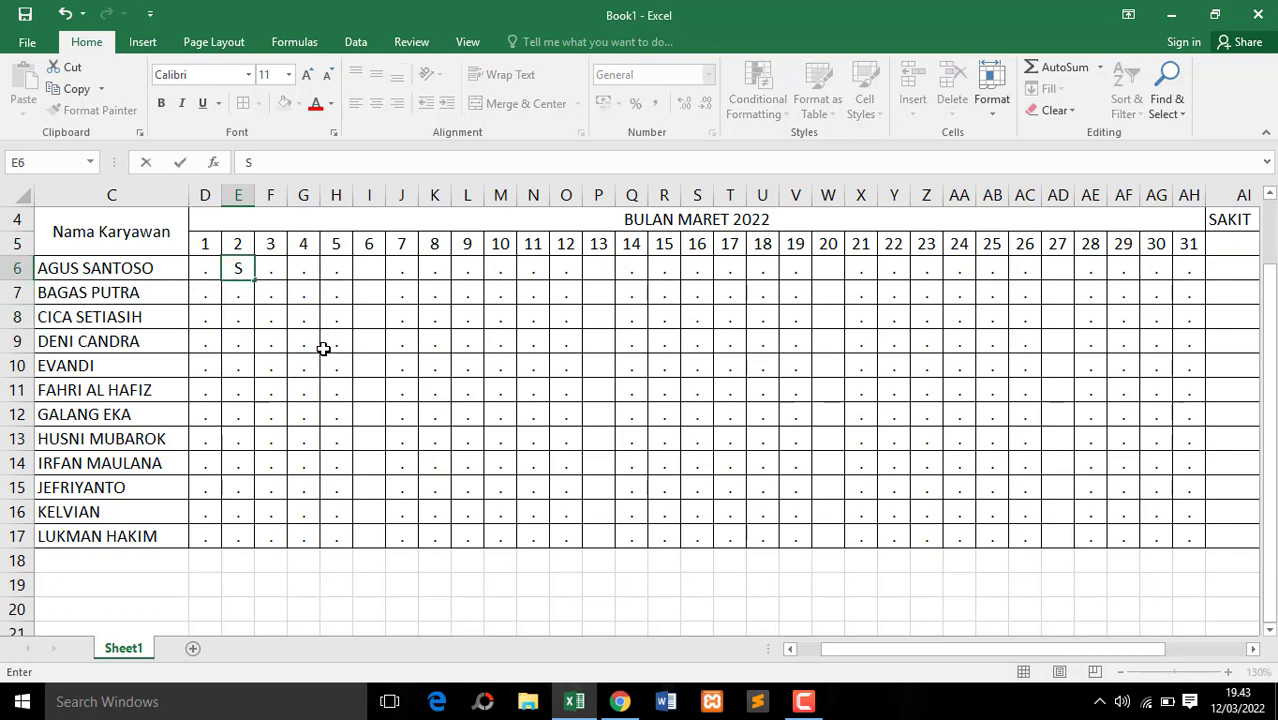
{"action": "left_click", "coordinate": [399, 295]}
{"action": "type", "text": "S"}
{"action": "left_click", "coordinate": [439, 349]}
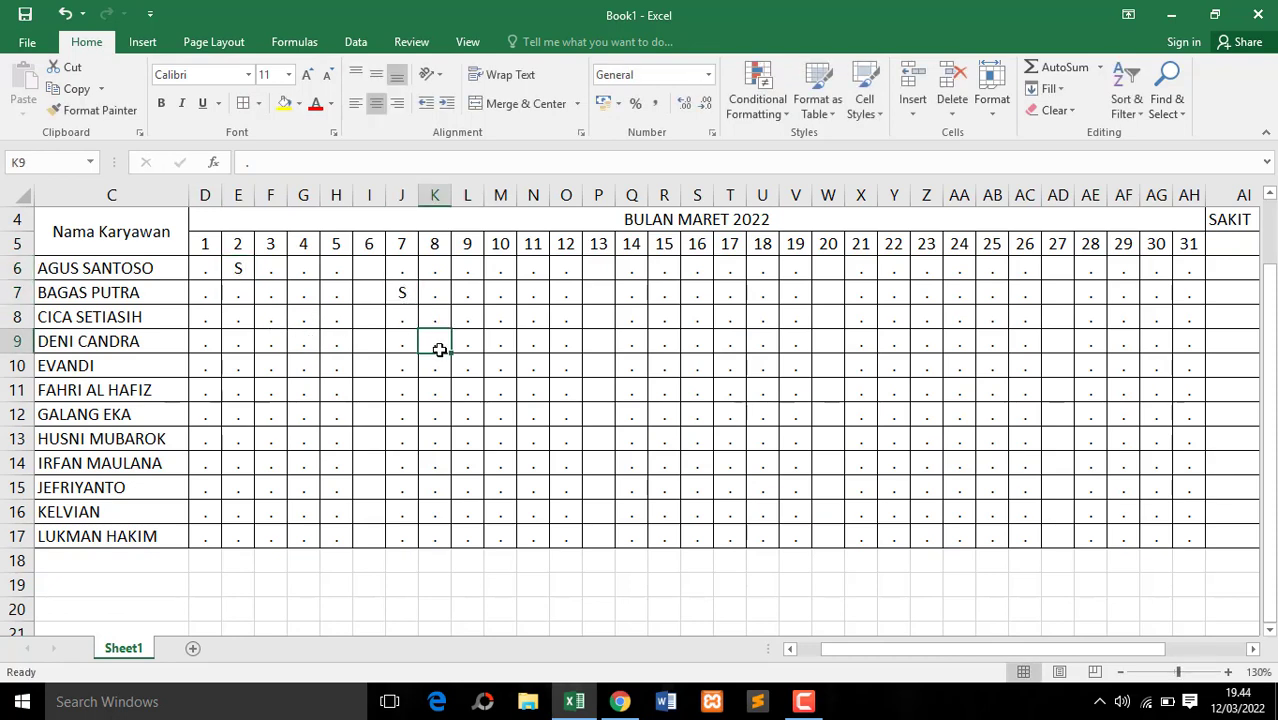
{"action": "type", "text": "S"}
{"action": "left_click", "coordinate": [500, 436]}
{"action": "type", "text": "S"}
{"action": "left_click", "coordinate": [631, 341]}
{"action": "type", "text": "S"}
{"action": "left_click", "coordinate": [762, 463]}
{"action": "type", "text": "S"}
{"action": "left_click", "coordinate": [959, 511]}
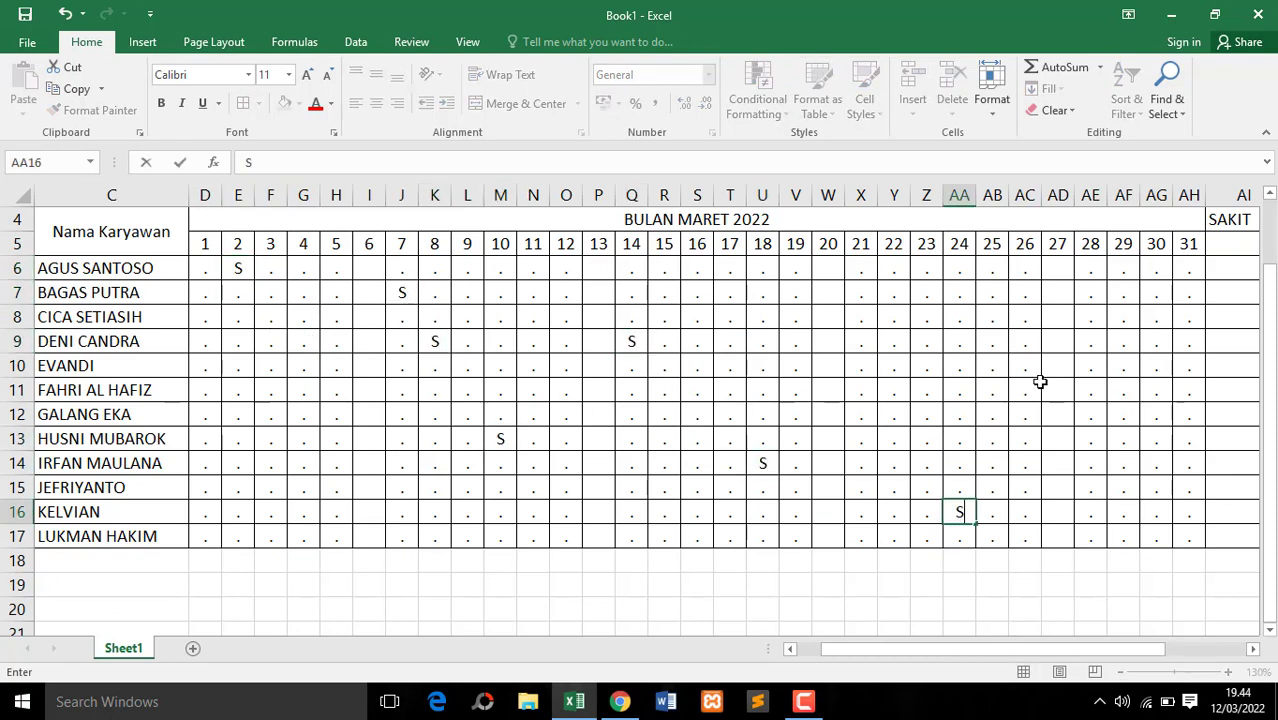
{"action": "left_click", "coordinate": [1090, 317]}
{"action": "type", "text": "S"}
{"action": "left_click", "coordinate": [959, 268]}
{"action": "type", "text": "S"}
Enter the mark I in attendance cells E9, G13, N10, T17, S8, X9, AF12 and AE14
{"action": "left_click", "coordinate": [238, 341]}
{"action": "type", "text": "I"}
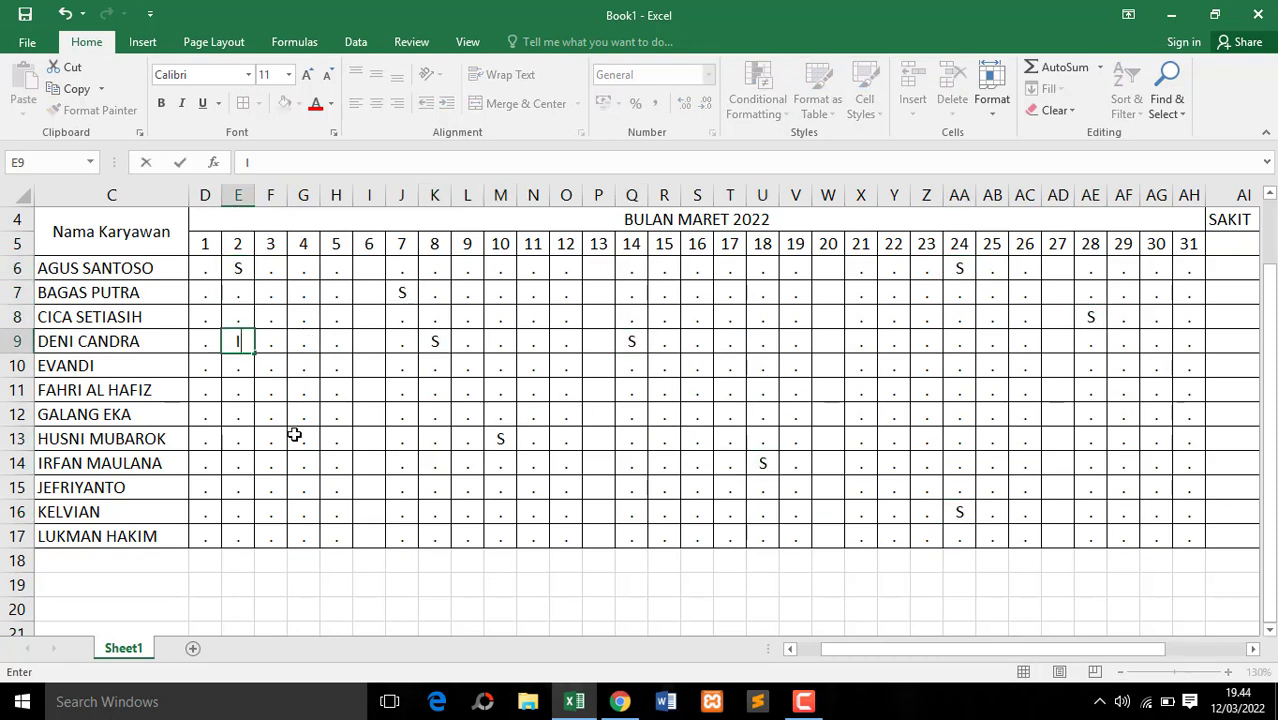
{"action": "left_click", "coordinate": [294, 434]}
{"action": "type", "text": "I"}
{"action": "left_click", "coordinate": [533, 365]}
{"action": "type", "text": "I"}
{"action": "left_click", "coordinate": [730, 536]}
{"action": "type", "text": "I"}
{"action": "left_click", "coordinate": [860, 341]}
{"action": "type", "text": "I"}
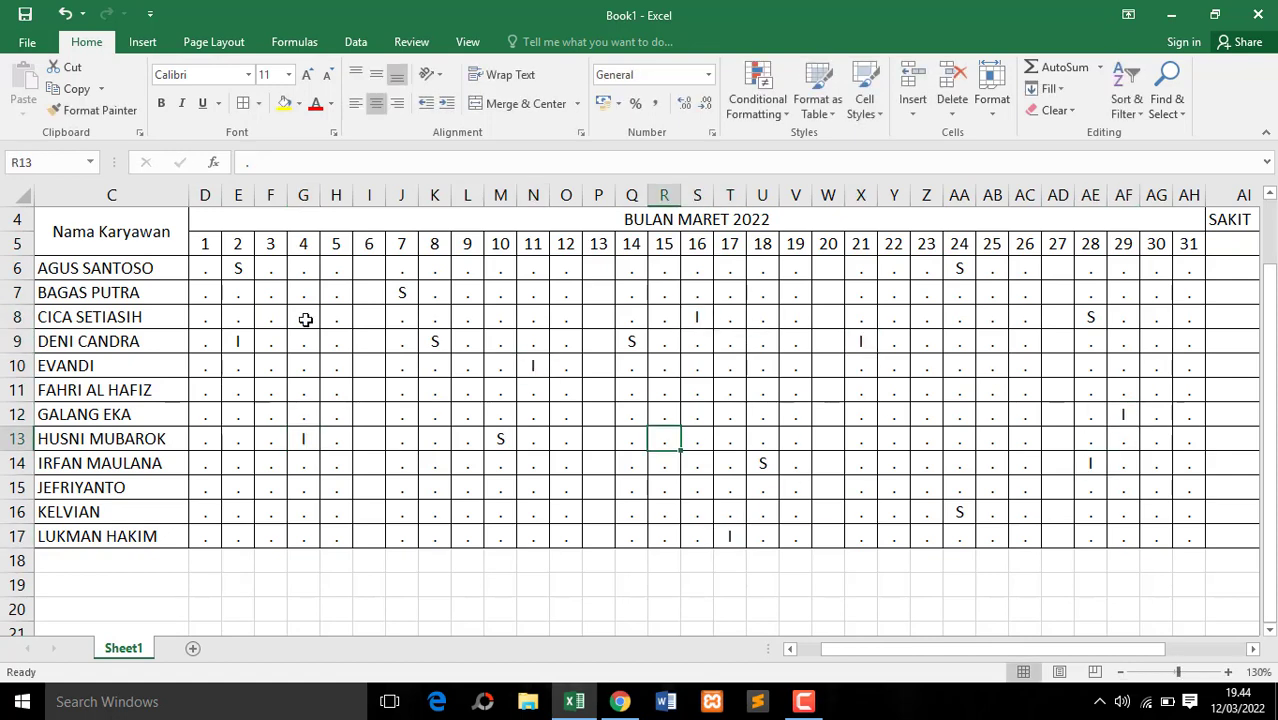
Enter the mark A in attendance cells H11, M17, T6, Z14, AB7 and AH7
{"action": "left_click", "coordinate": [336, 390]}
{"action": "type", "text": "A"}
{"action": "left_click", "coordinate": [500, 536]}
{"action": "type", "text": "A"}
{"action": "left_click", "coordinate": [730, 268]}
{"action": "type", "text": "A"}
{"action": "left_click", "coordinate": [926, 463]}
{"action": "type", "text": "A"}
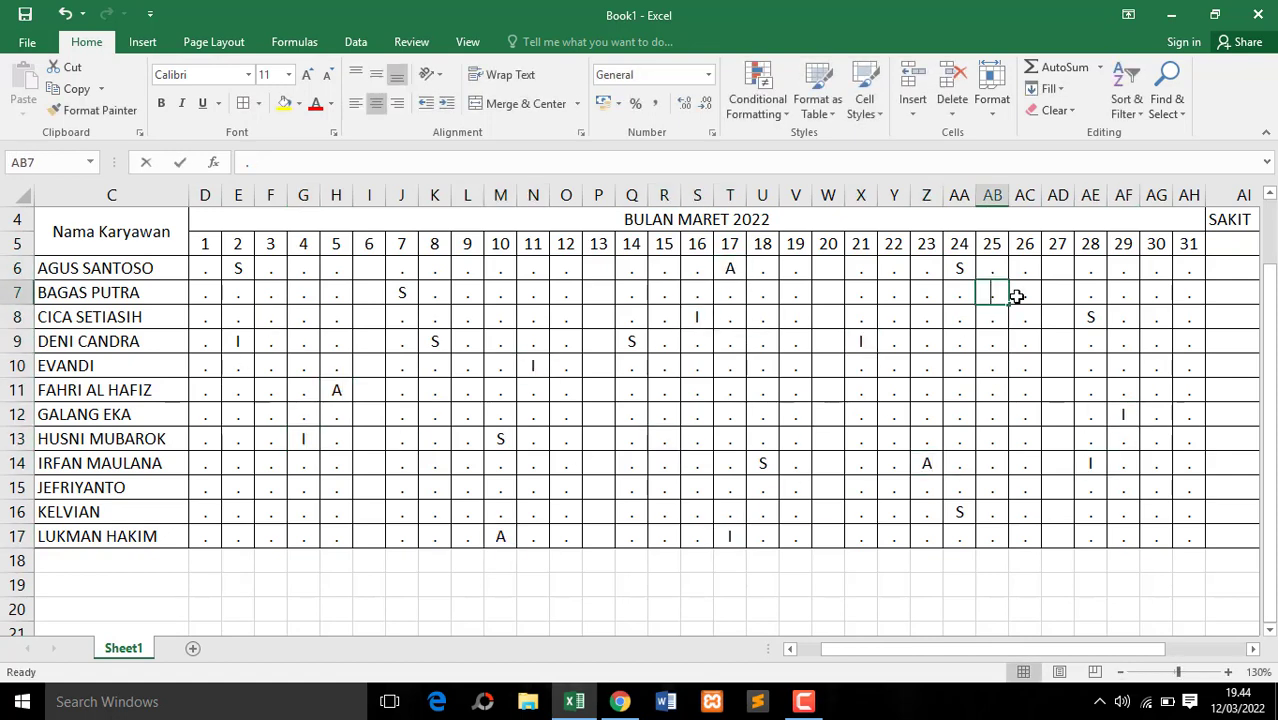
{"action": "type", "text": "A"}
{"action": "left_click", "coordinate": [1188, 293]}
{"action": "type", "text": "A"}
{"action": "left_click", "coordinate": [697, 414]}
{"action": "left_click", "coordinate": [1252, 650]}
{"action": "left_click_drag", "start_coordinate": [975, 647], "coordinate": [893, 656]}
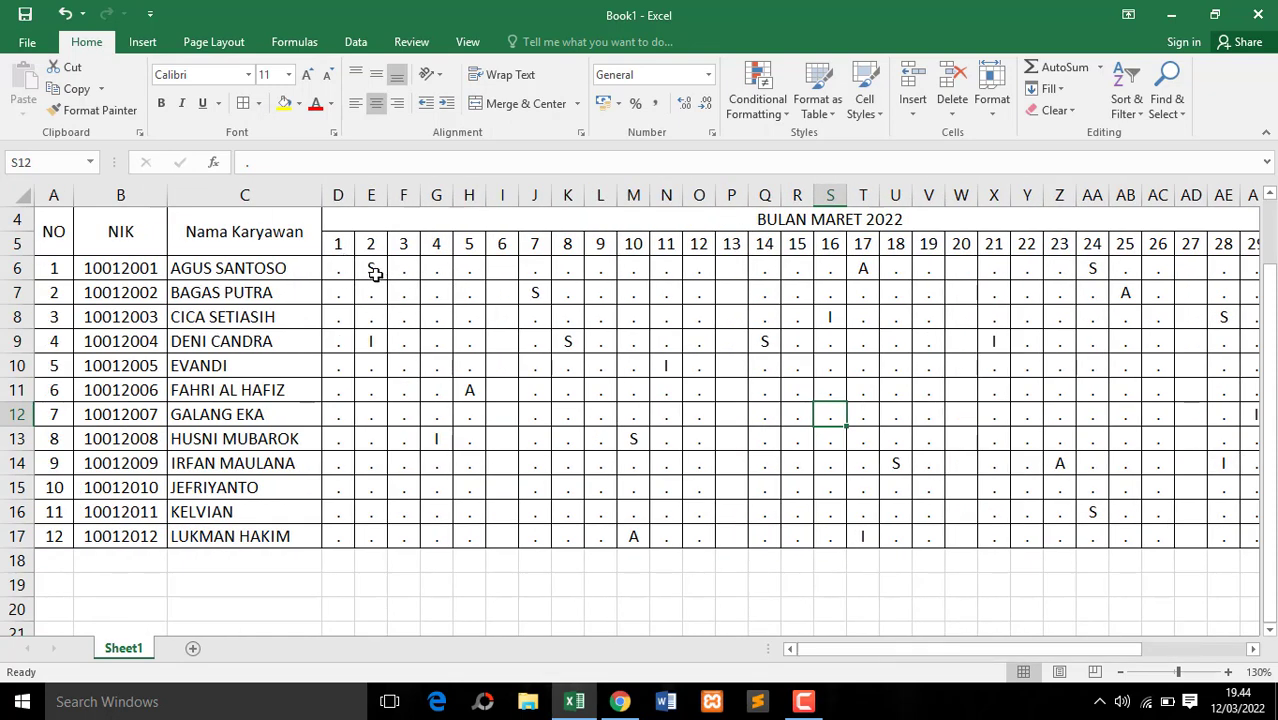
{"action": "left_click", "coordinate": [335, 272]}
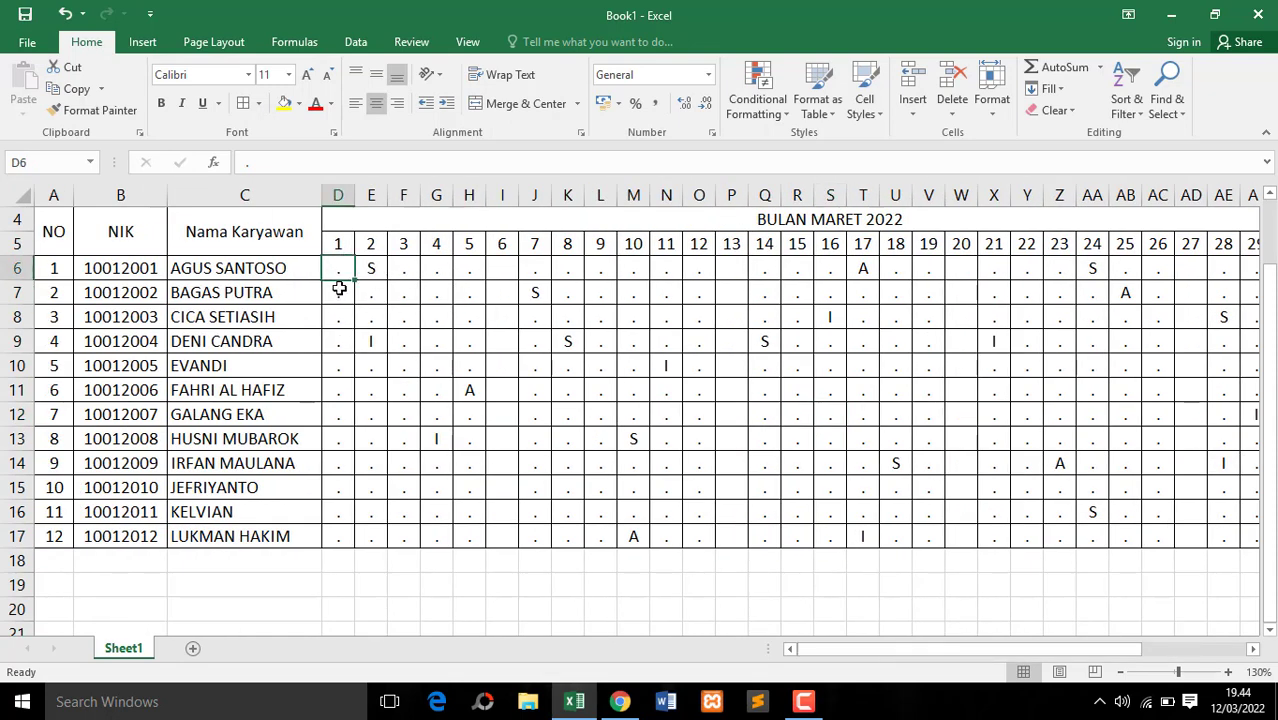
{"action": "left_click", "coordinate": [339, 289]}
{"action": "left_click", "coordinate": [337, 272]}
{"action": "left_click", "coordinate": [366, 270]}
{"action": "left_click", "coordinate": [336, 268]}
Add an Equal To conditional formatting rule to D6:AH17 that gives cells equal to "." a custom light gray fill
{"action": "left_click_drag", "start_coordinate": [344, 272], "coordinate": [1198, 531]}
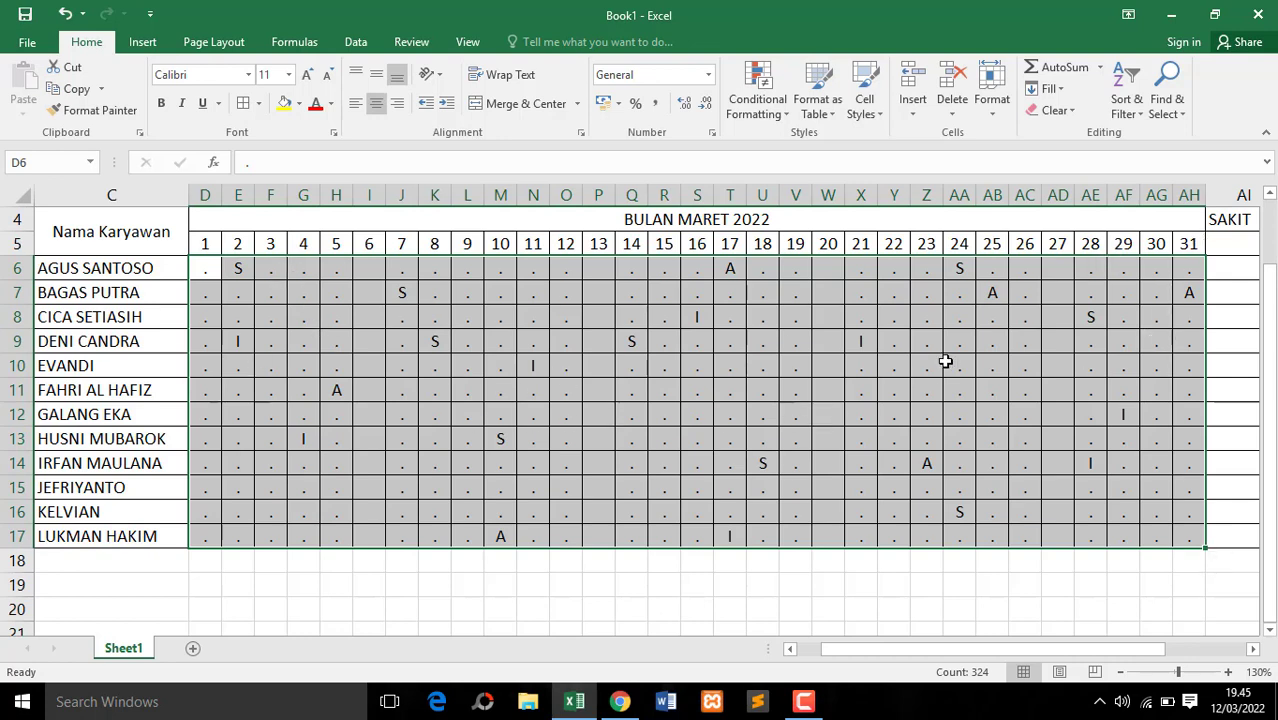
{"action": "left_click", "coordinate": [767, 115]}
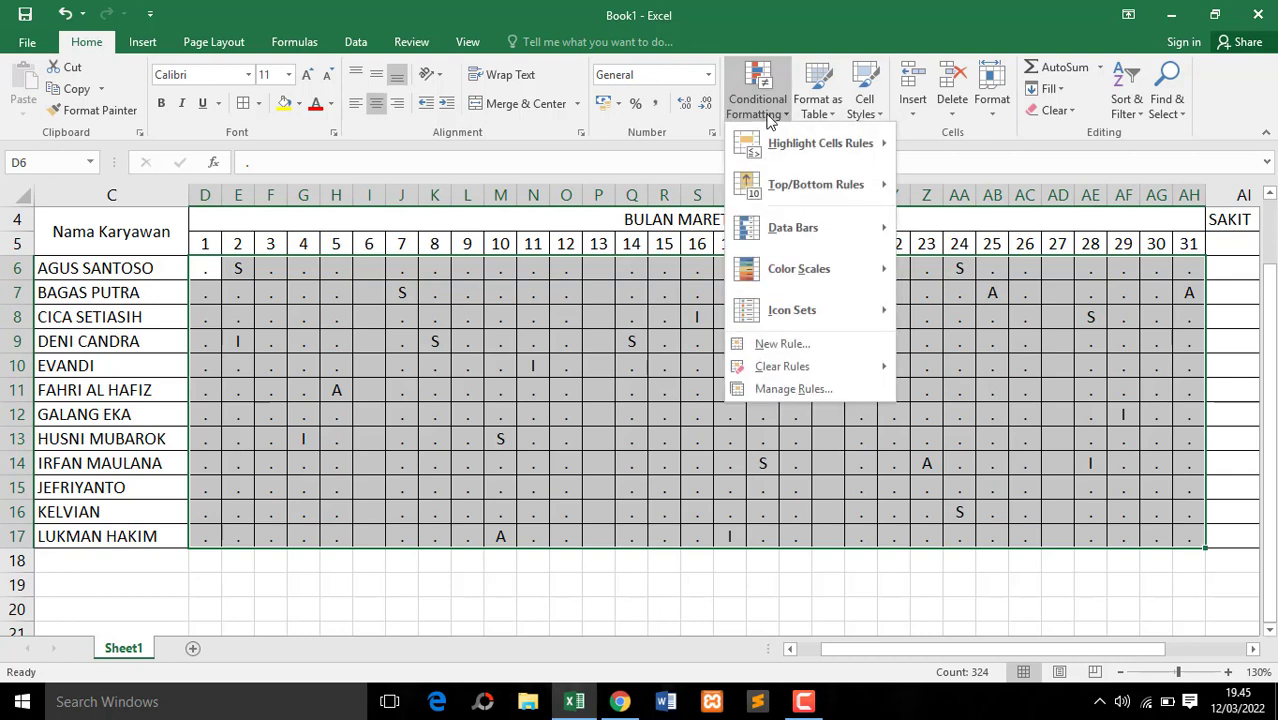
{"action": "mouse_move", "coordinate": [776, 146]}
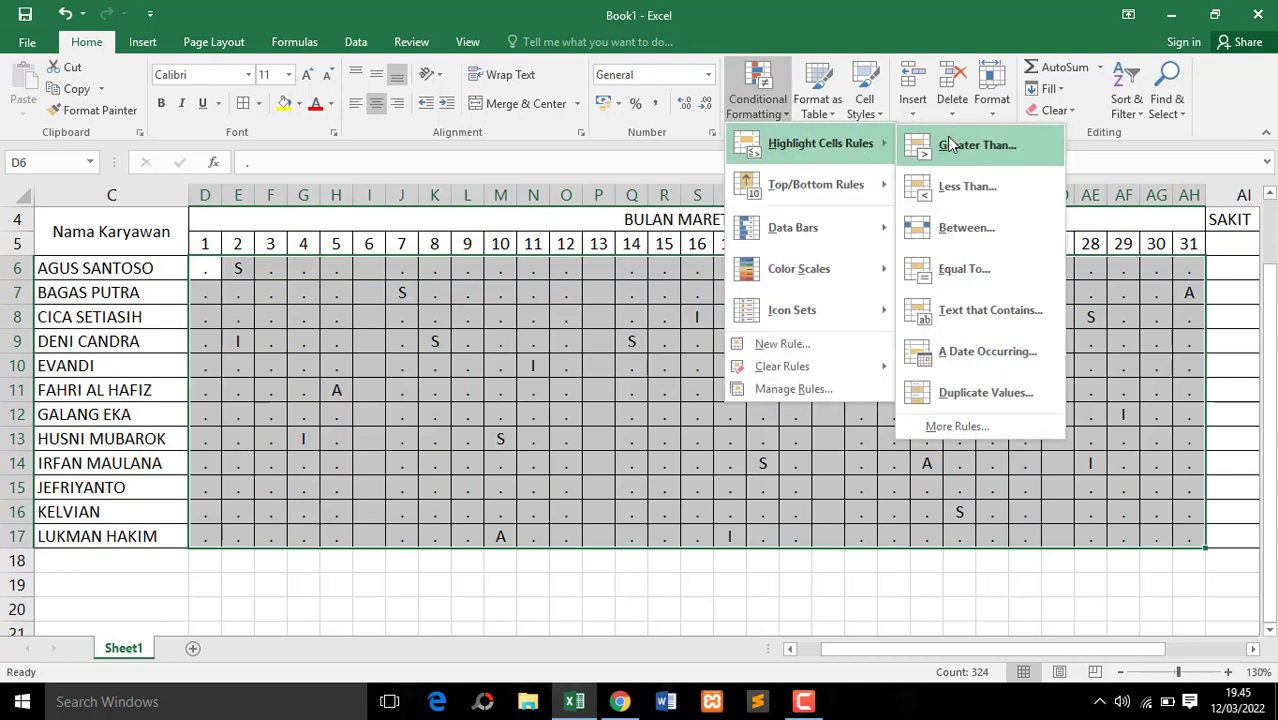
{"action": "left_click", "coordinate": [966, 269]}
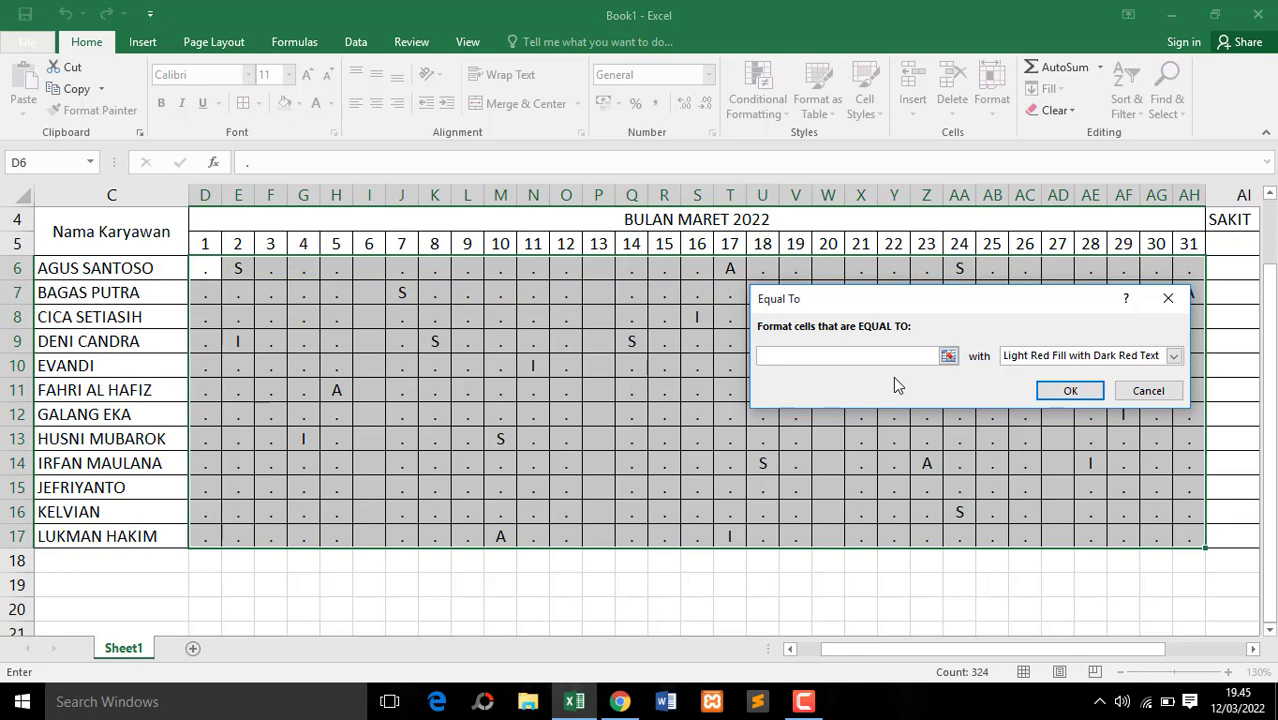
{"action": "type", "text": "."}
{"action": "left_click", "coordinate": [1085, 357]}
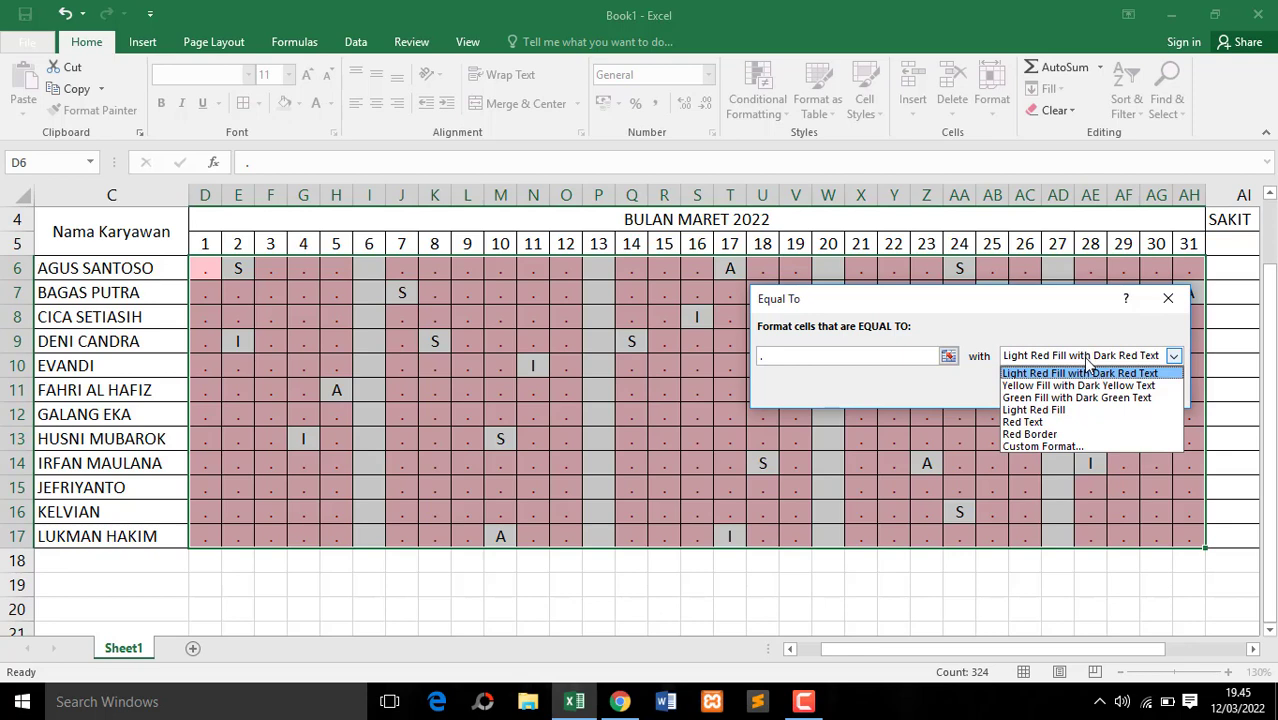
{"action": "left_click", "coordinate": [1070, 446]}
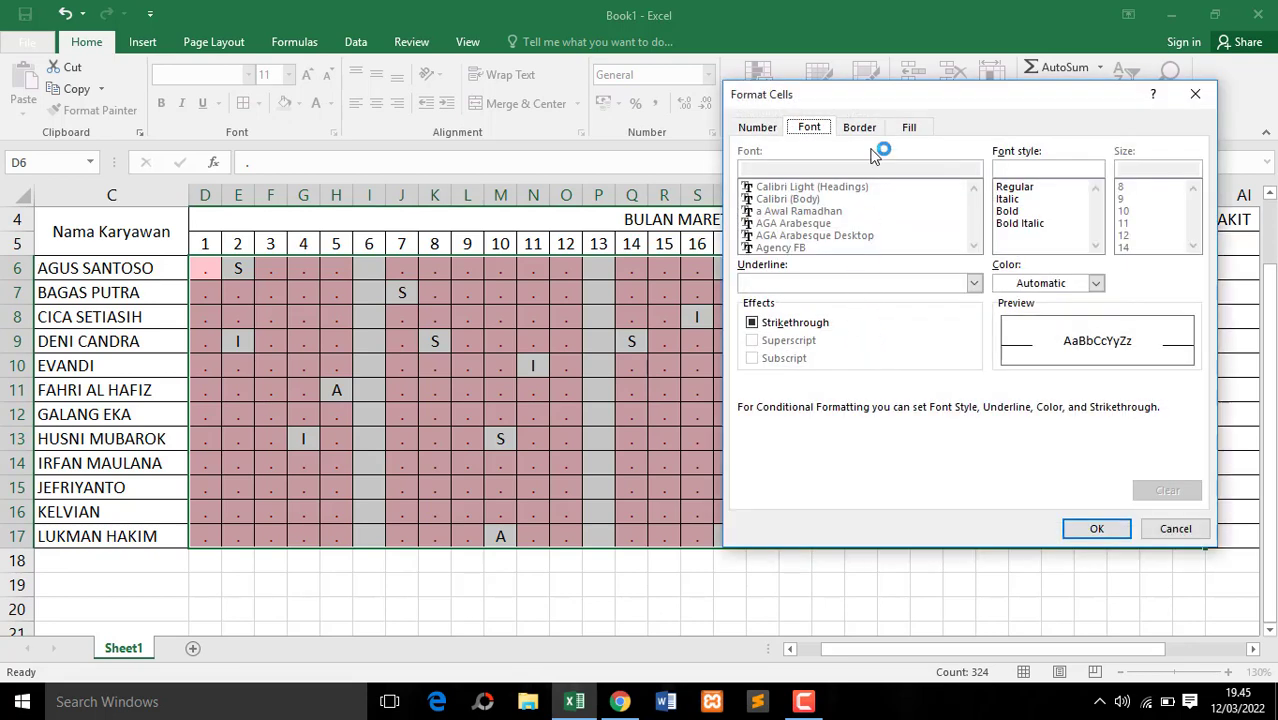
{"action": "left_click", "coordinate": [909, 127]}
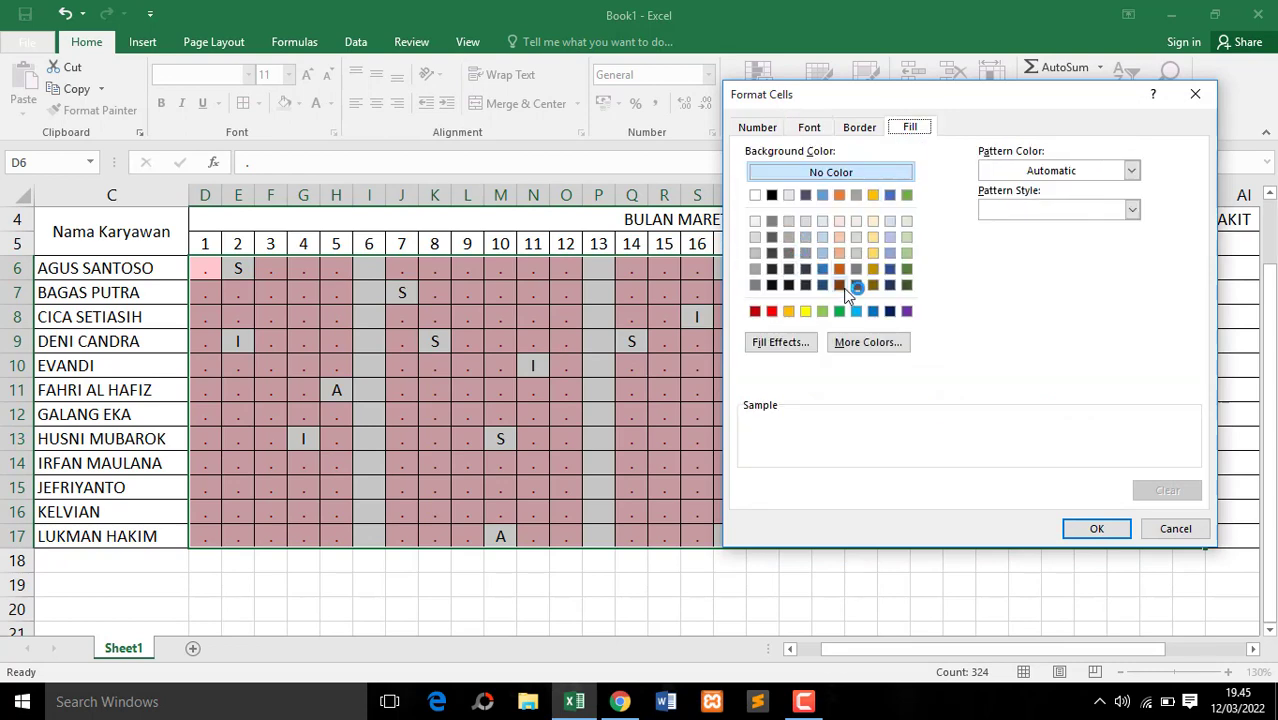
{"action": "left_click", "coordinate": [787, 220]}
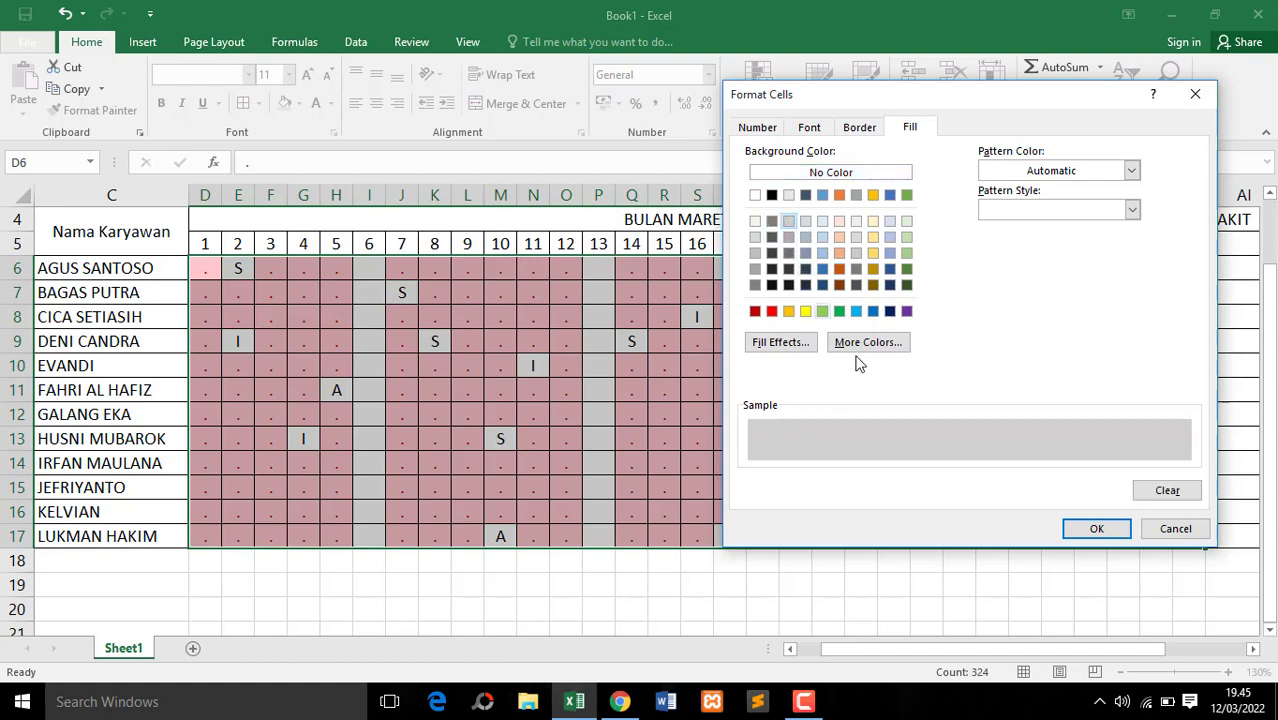
{"action": "left_click", "coordinate": [1097, 529]}
{"action": "left_click", "coordinate": [1068, 394]}
{"action": "left_click", "coordinate": [893, 420]}
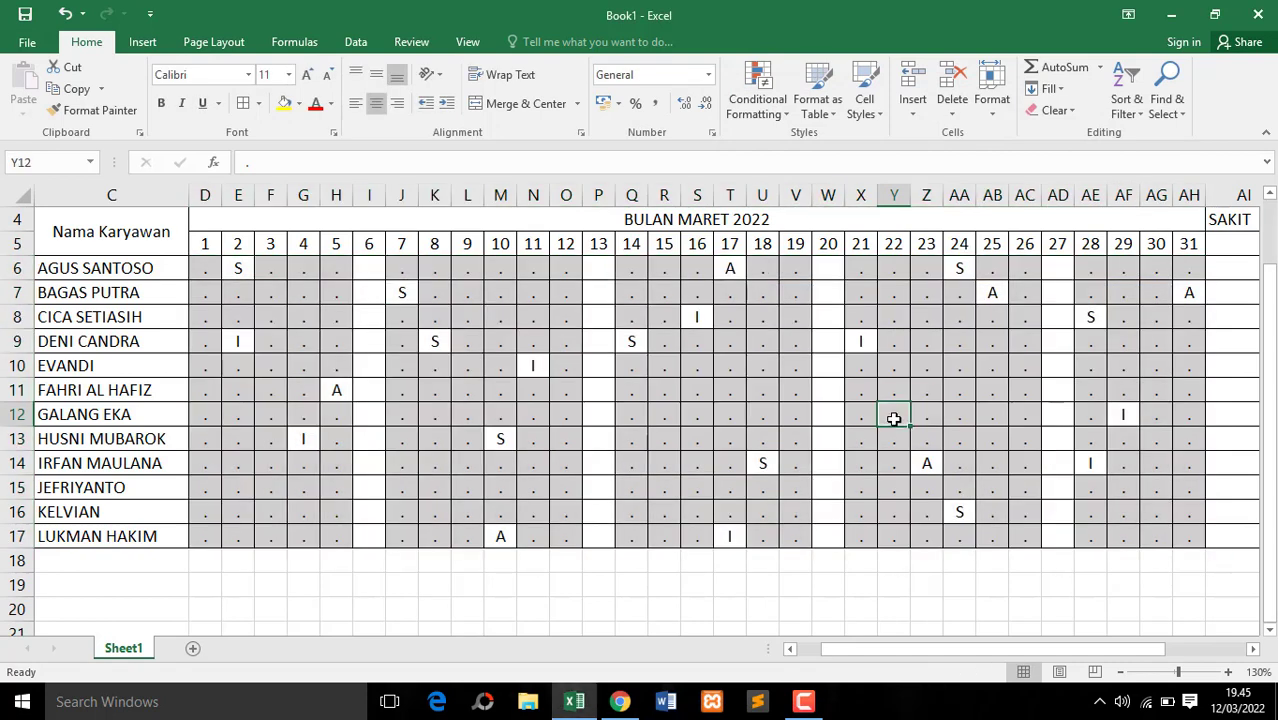
{"action": "left_click", "coordinate": [460, 297]}
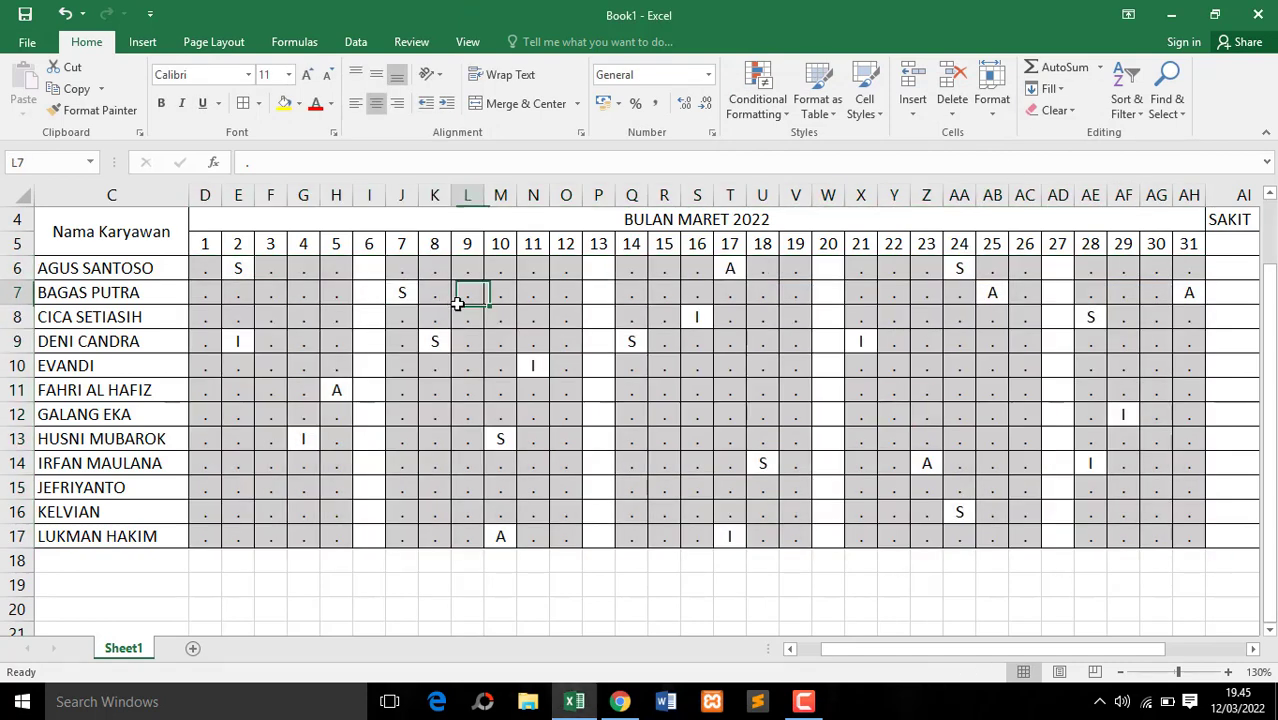
Add an Equal To conditional formatting rule to D6:AH17 for S, using Green Fill with Dark Green Text
{"action": "left_click_drag", "start_coordinate": [208, 269], "coordinate": [1204, 546]}
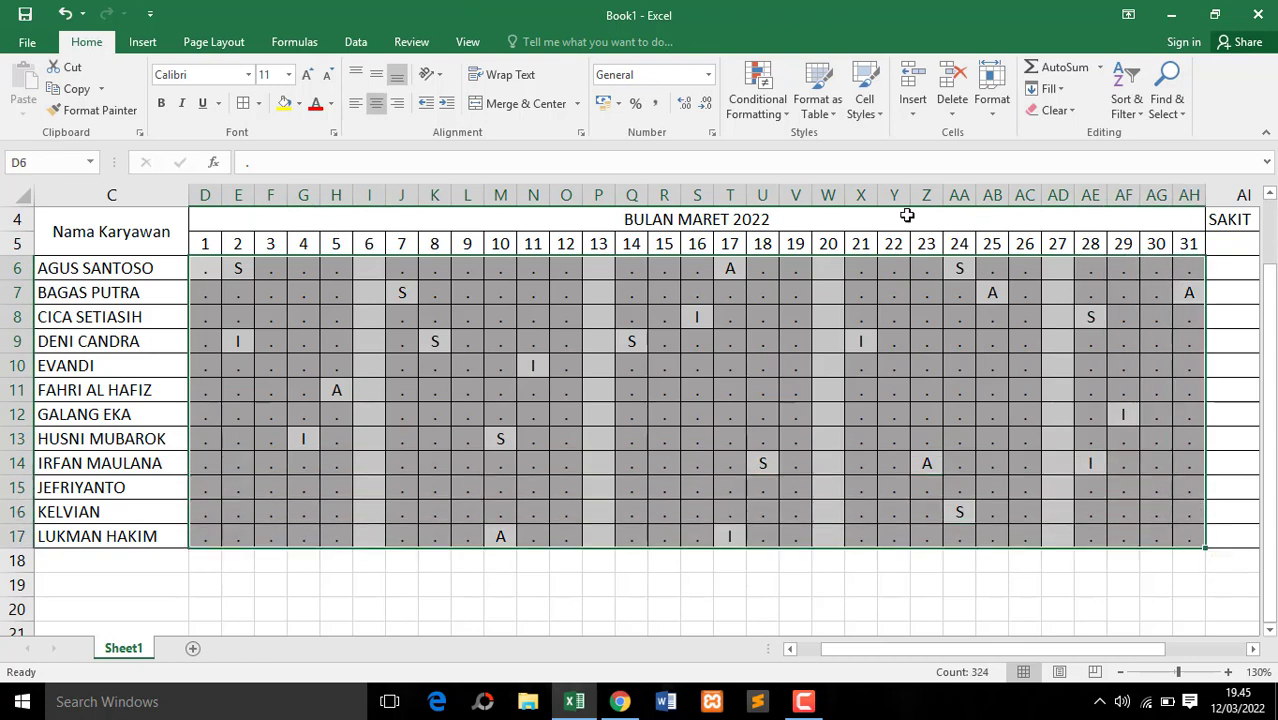
{"action": "left_click", "coordinate": [760, 104]}
{"action": "mouse_move", "coordinate": [771, 140]}
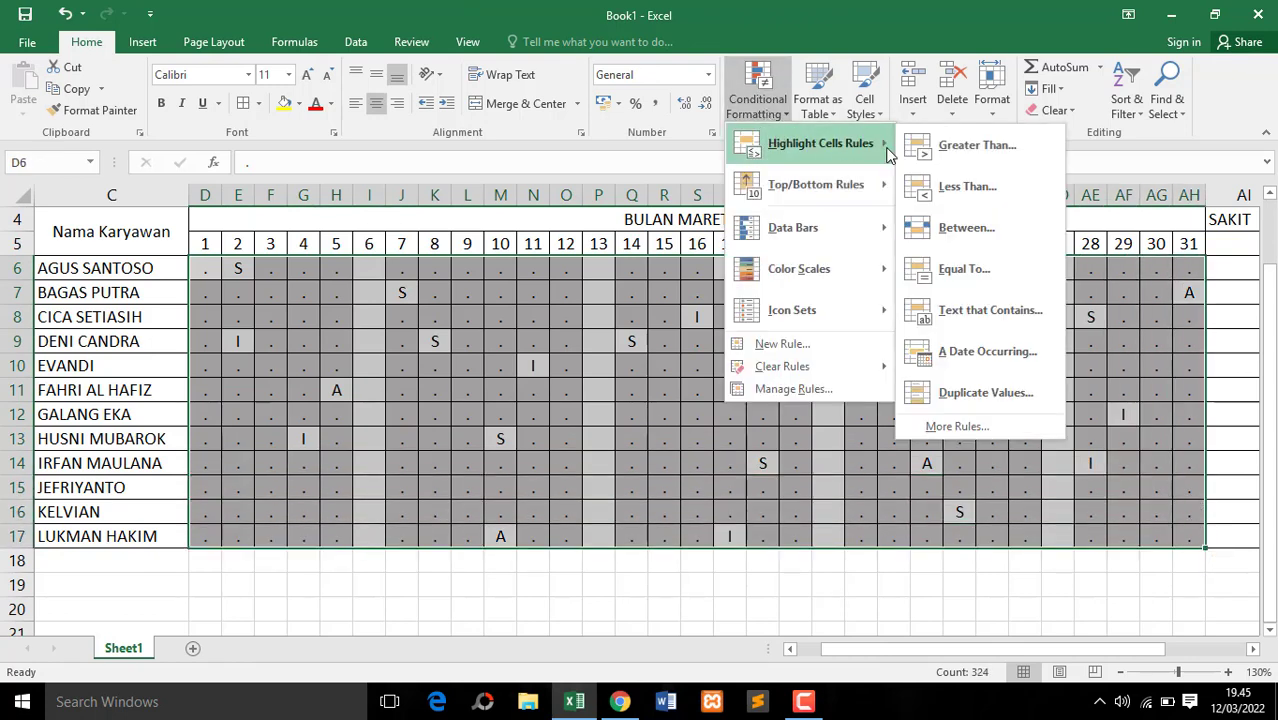
{"action": "left_click", "coordinate": [963, 268]}
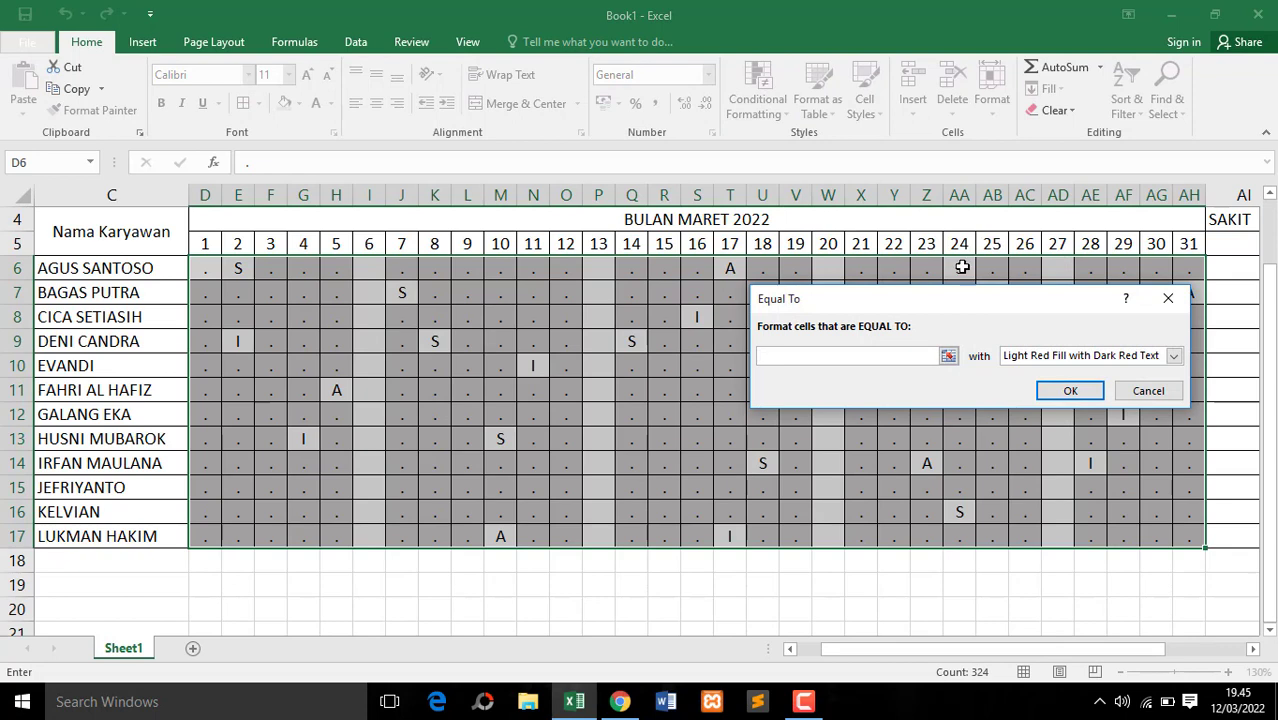
{"action": "type", "text": "S"}
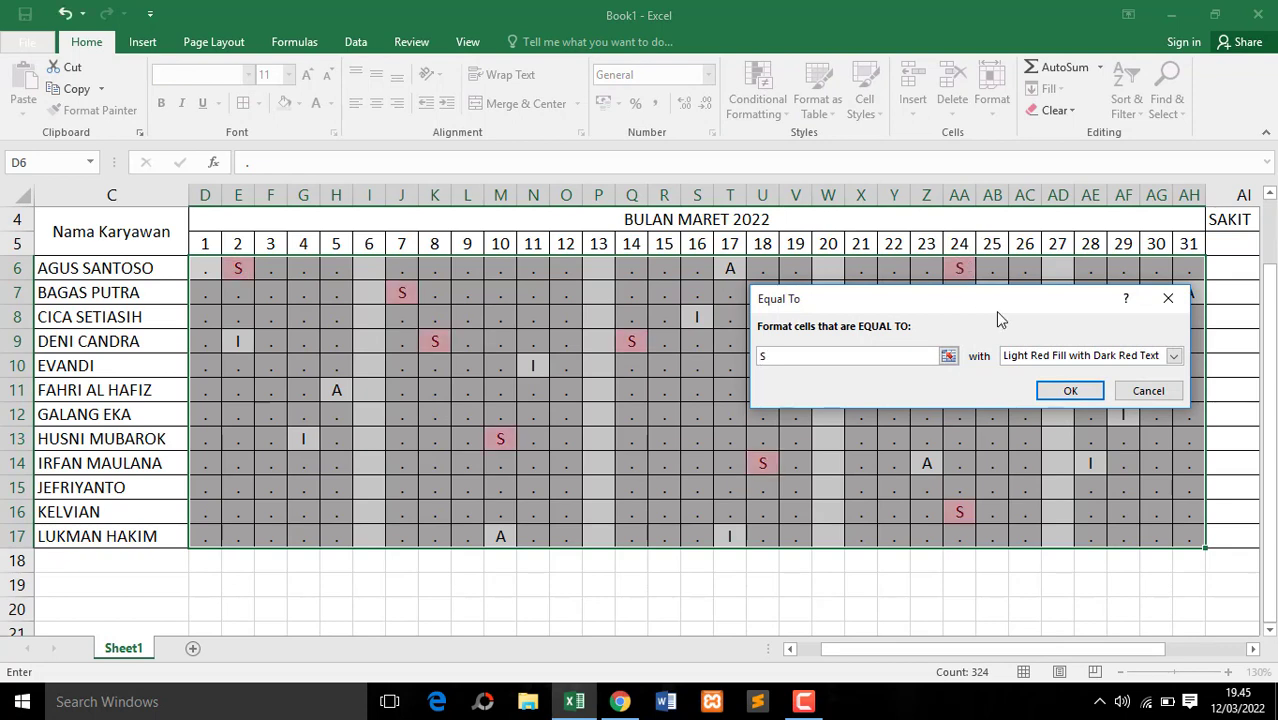
{"action": "left_click", "coordinate": [1105, 358]}
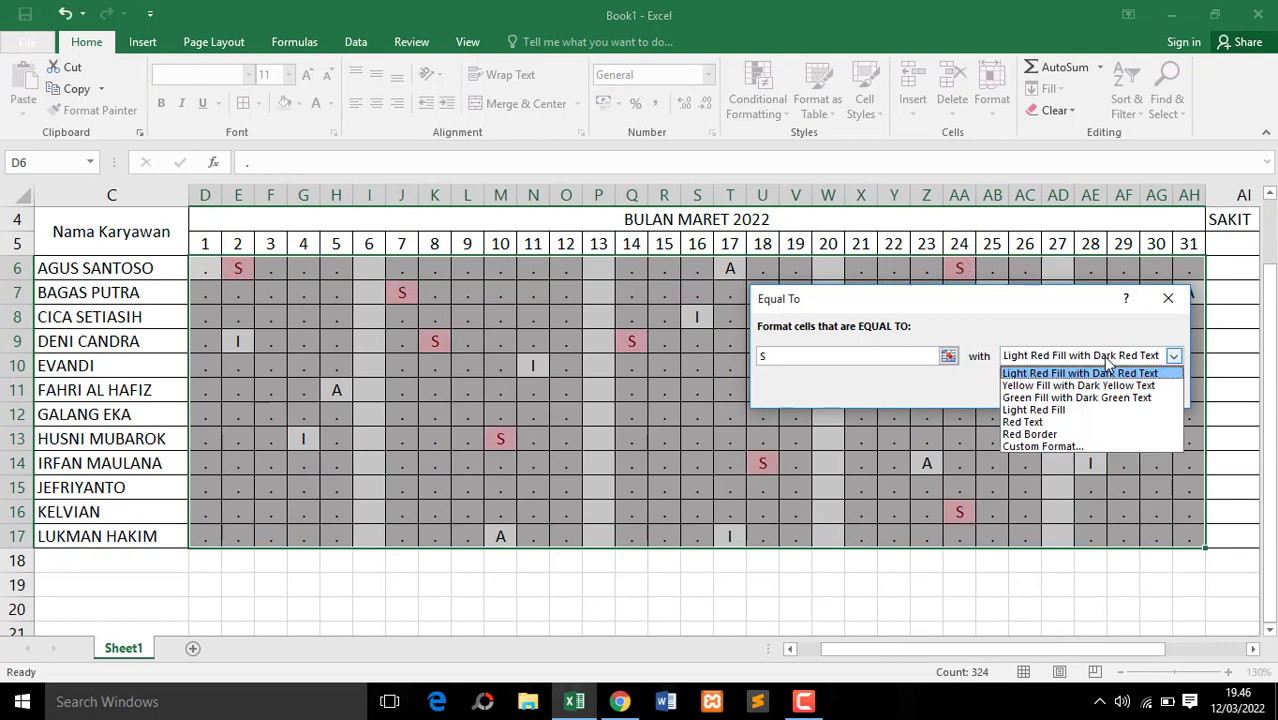
{"action": "left_click", "coordinate": [1091, 397]}
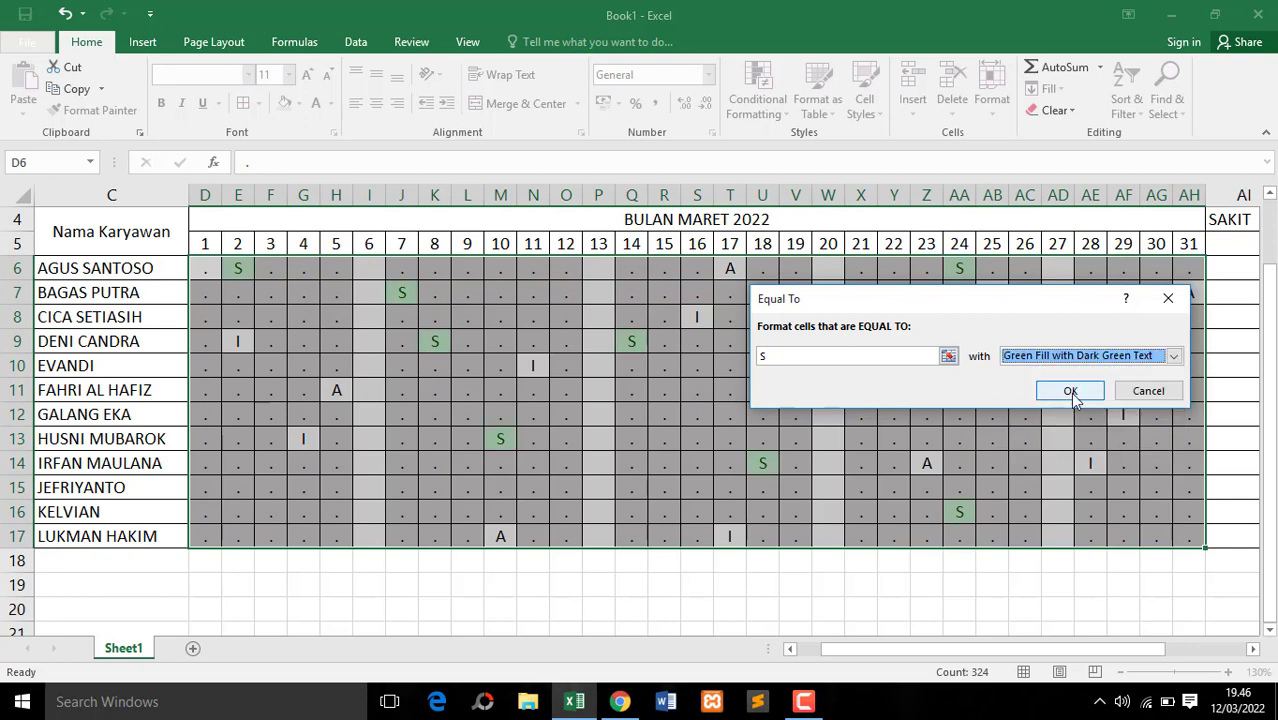
{"action": "left_click", "coordinate": [1070, 391]}
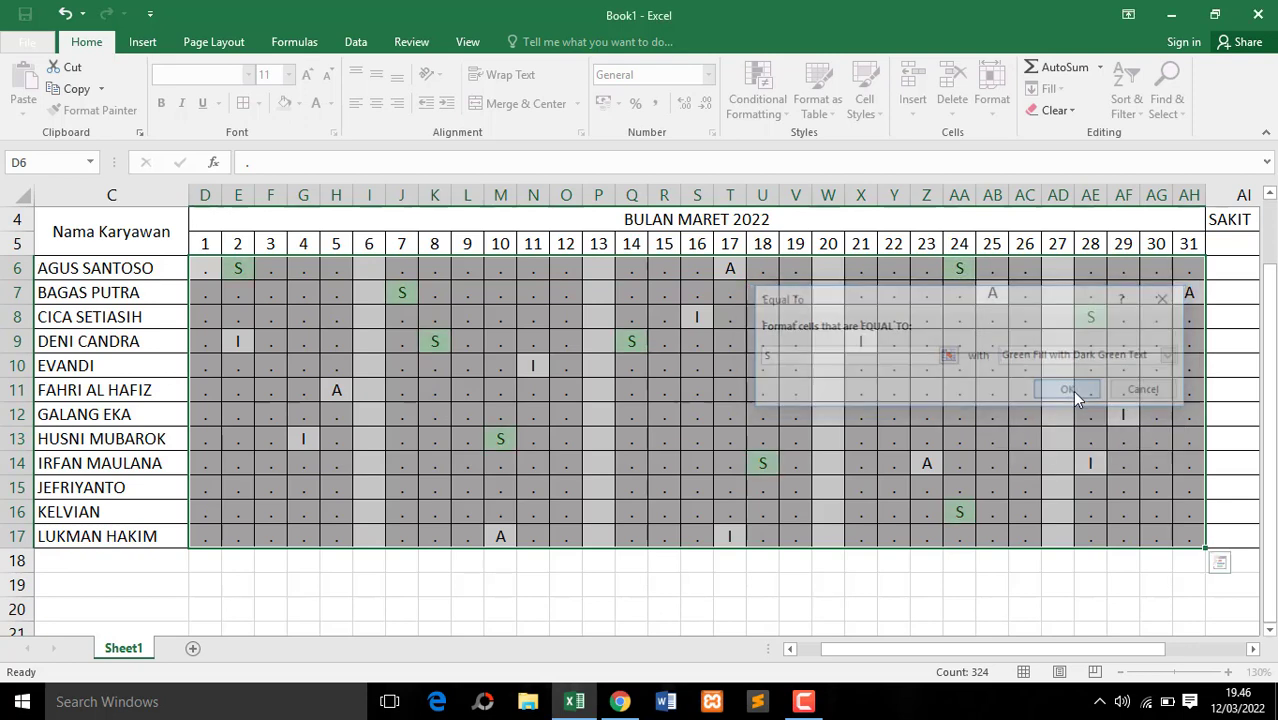
{"action": "left_click", "coordinate": [922, 391]}
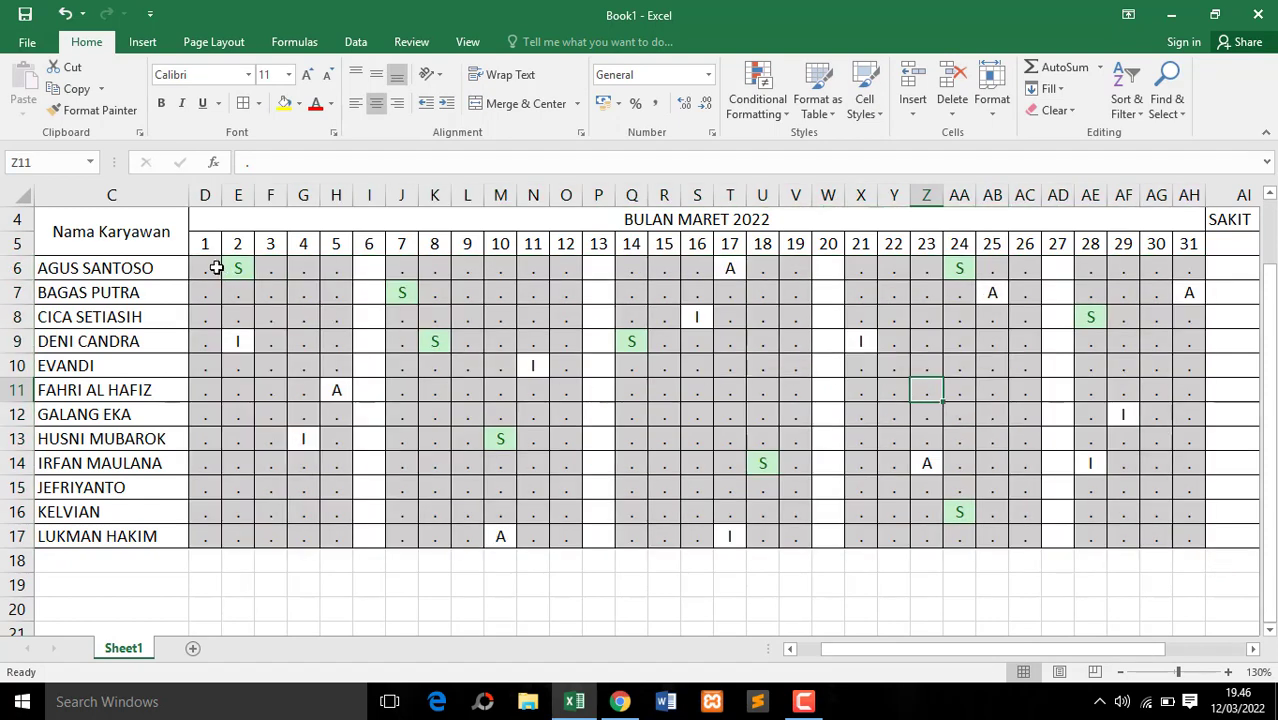
Add an Equal To conditional formatting rule to D6:AH17 that gives cells equal to I a custom blue fill
{"action": "left_click_drag", "start_coordinate": [216, 268], "coordinate": [1192, 537]}
{"action": "left_click", "coordinate": [757, 108]}
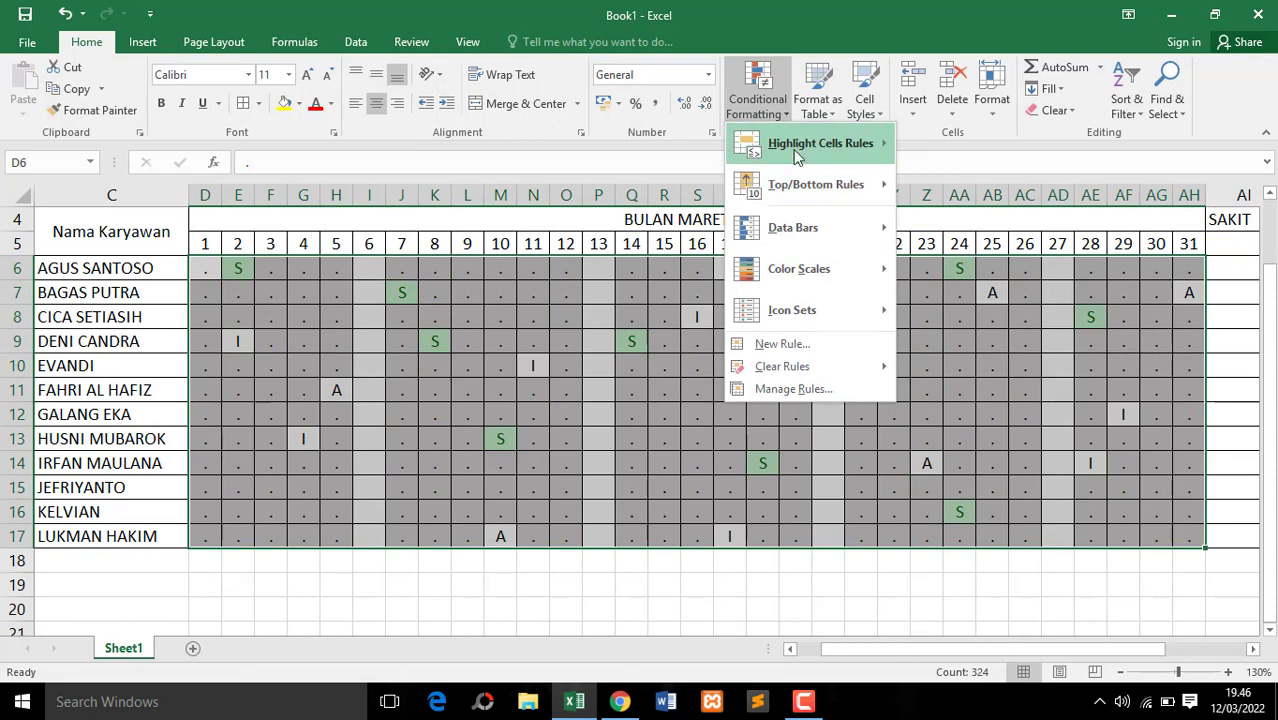
{"action": "mouse_move", "coordinate": [845, 151]}
{"action": "left_click", "coordinate": [960, 268]}
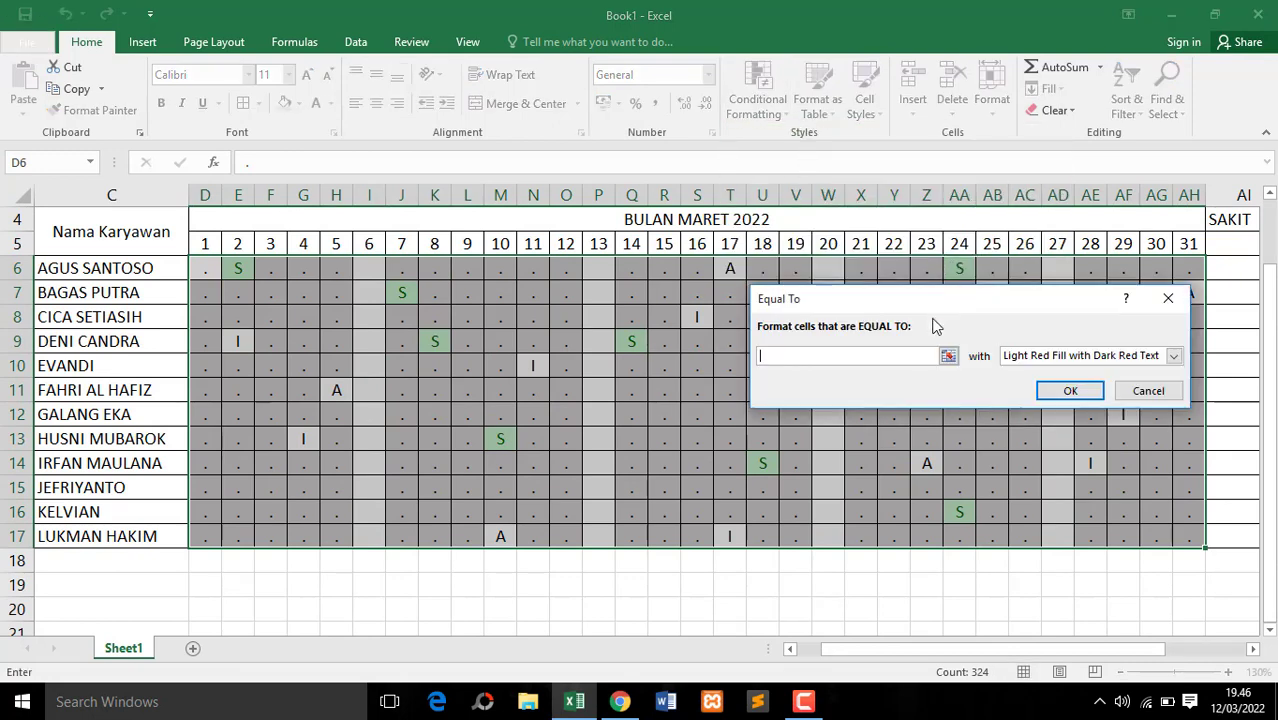
{"action": "type", "text": "I"}
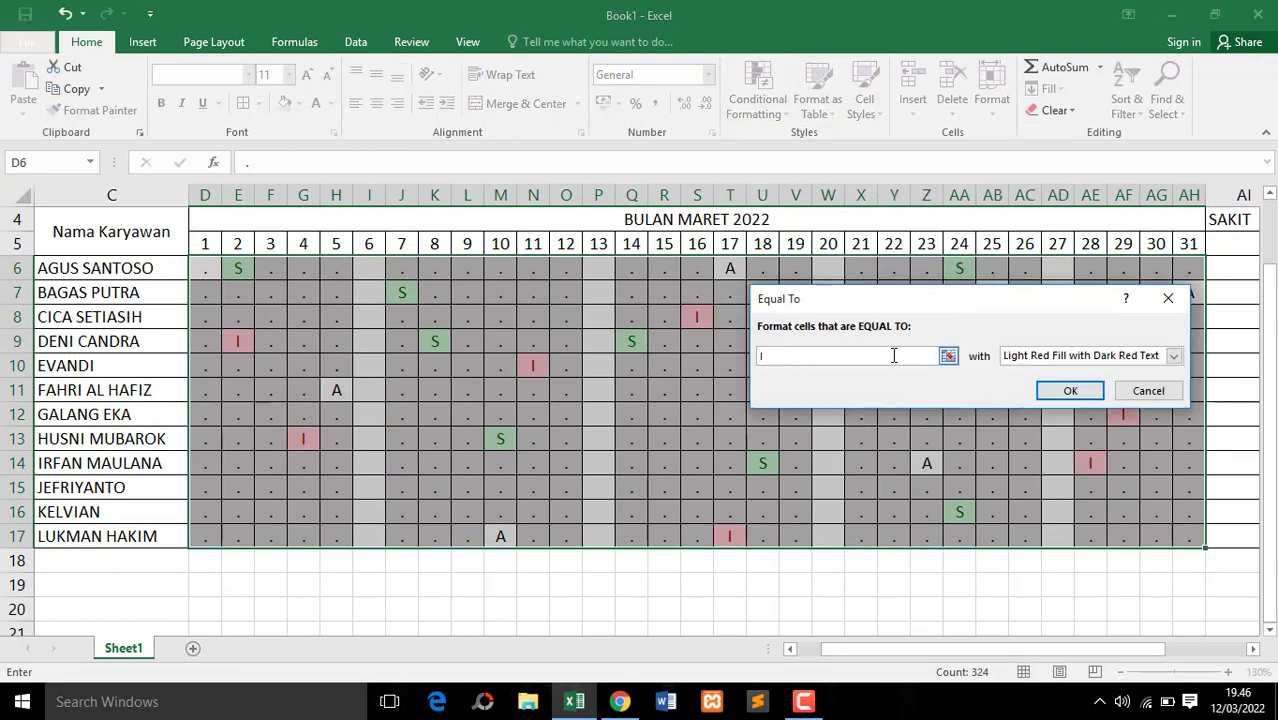
{"action": "left_click", "coordinate": [1098, 358]}
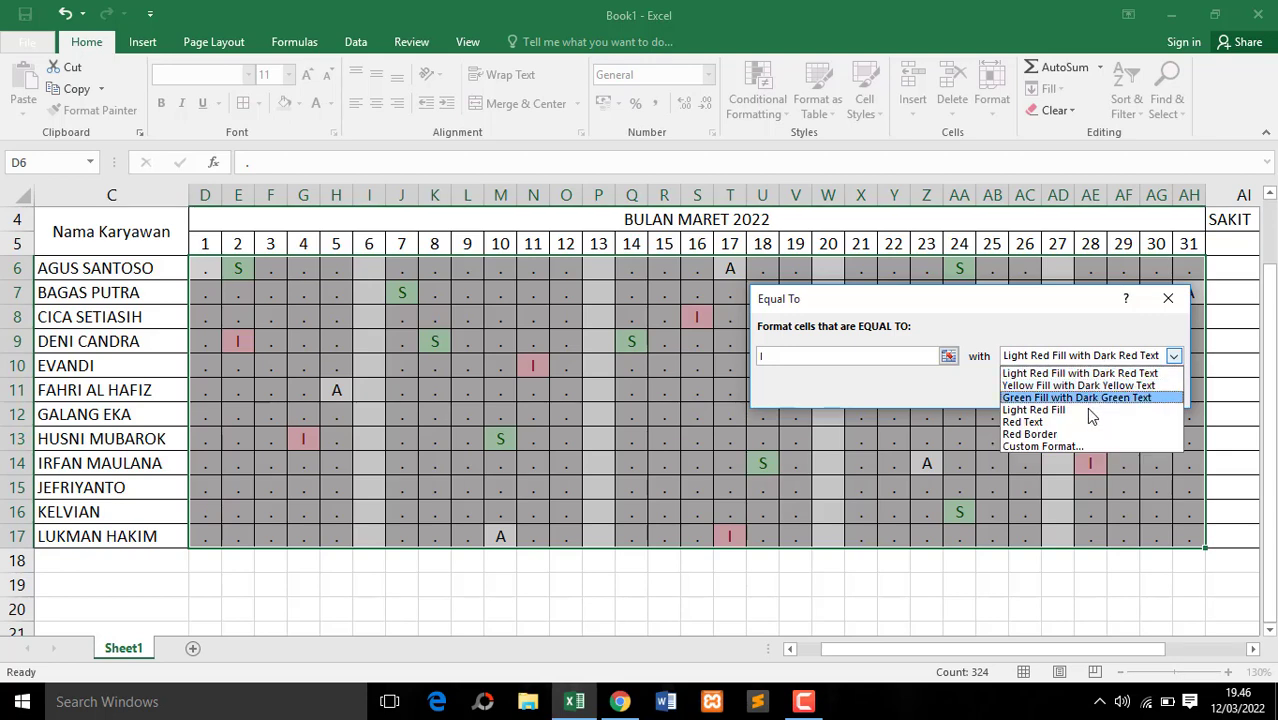
{"action": "left_click", "coordinate": [1085, 444]}
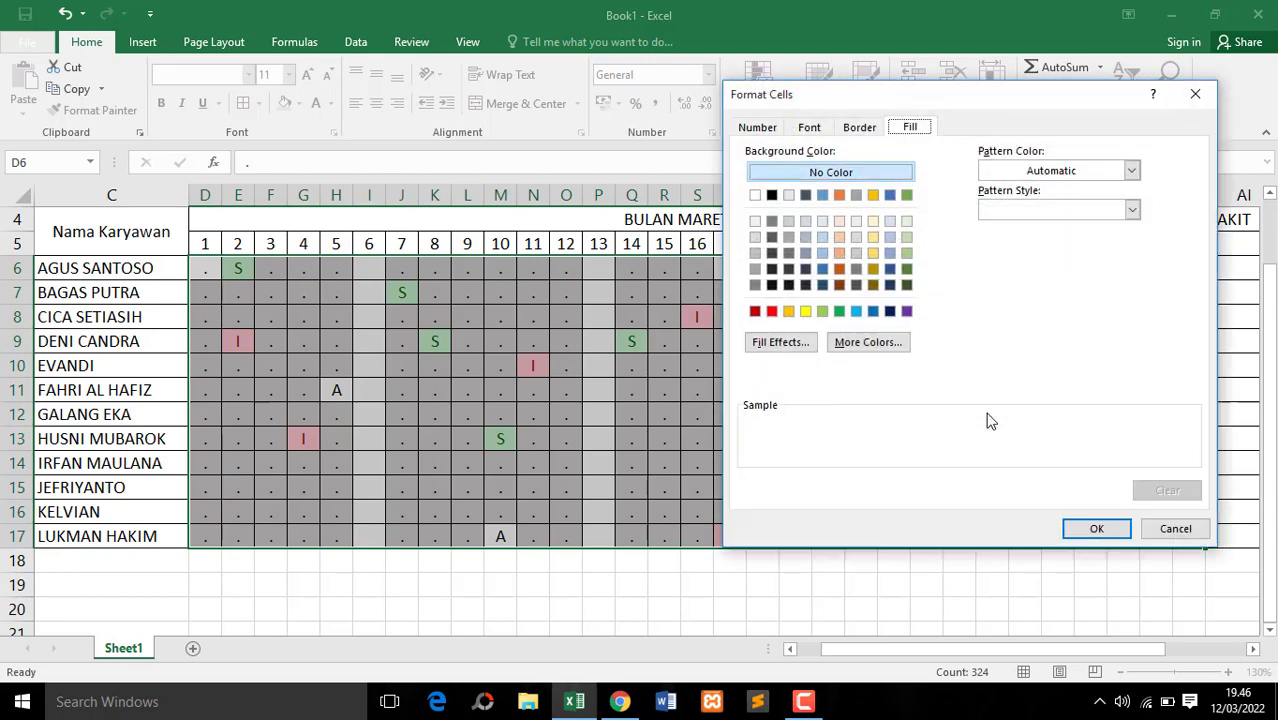
{"action": "left_click", "coordinate": [822, 269]}
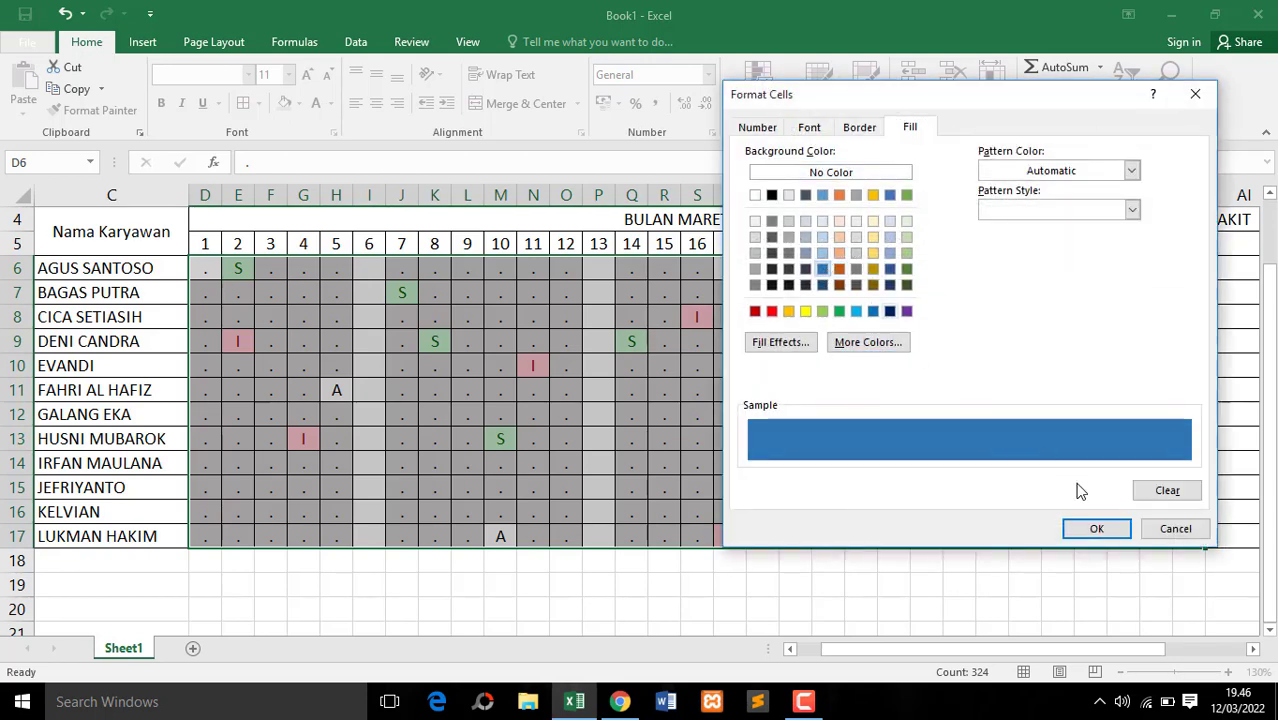
{"action": "left_click", "coordinate": [1097, 529]}
{"action": "left_click", "coordinate": [1072, 397]}
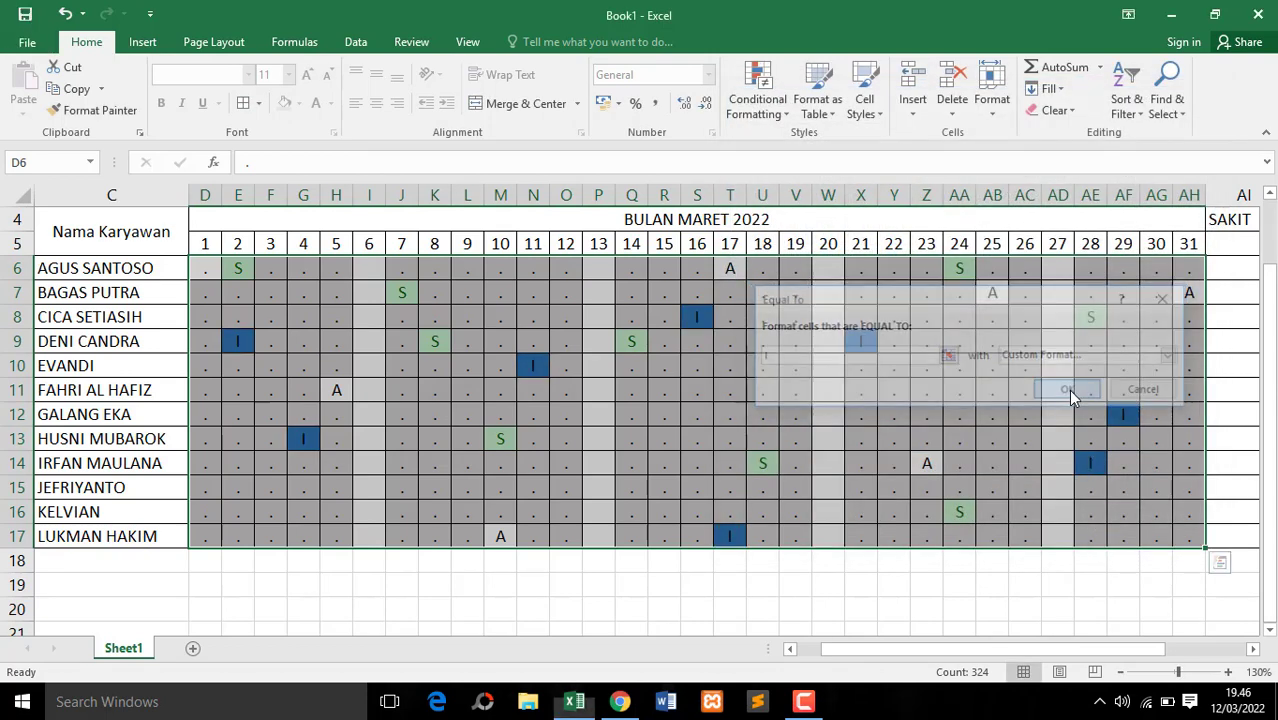
{"action": "left_click", "coordinate": [791, 385]}
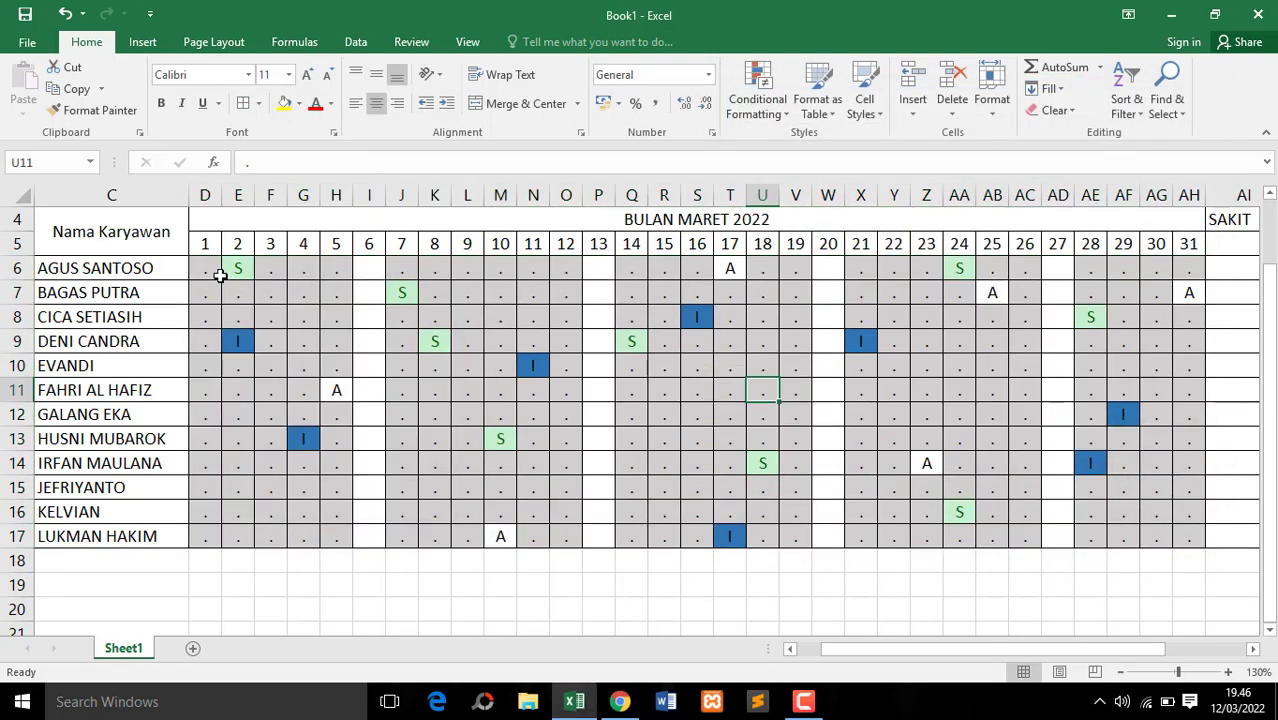
Set up an Equal To conditional formatting rule on D6:AH17 for A with a custom dark red fill
{"action": "left_click_drag", "start_coordinate": [205, 268], "coordinate": [1189, 537]}
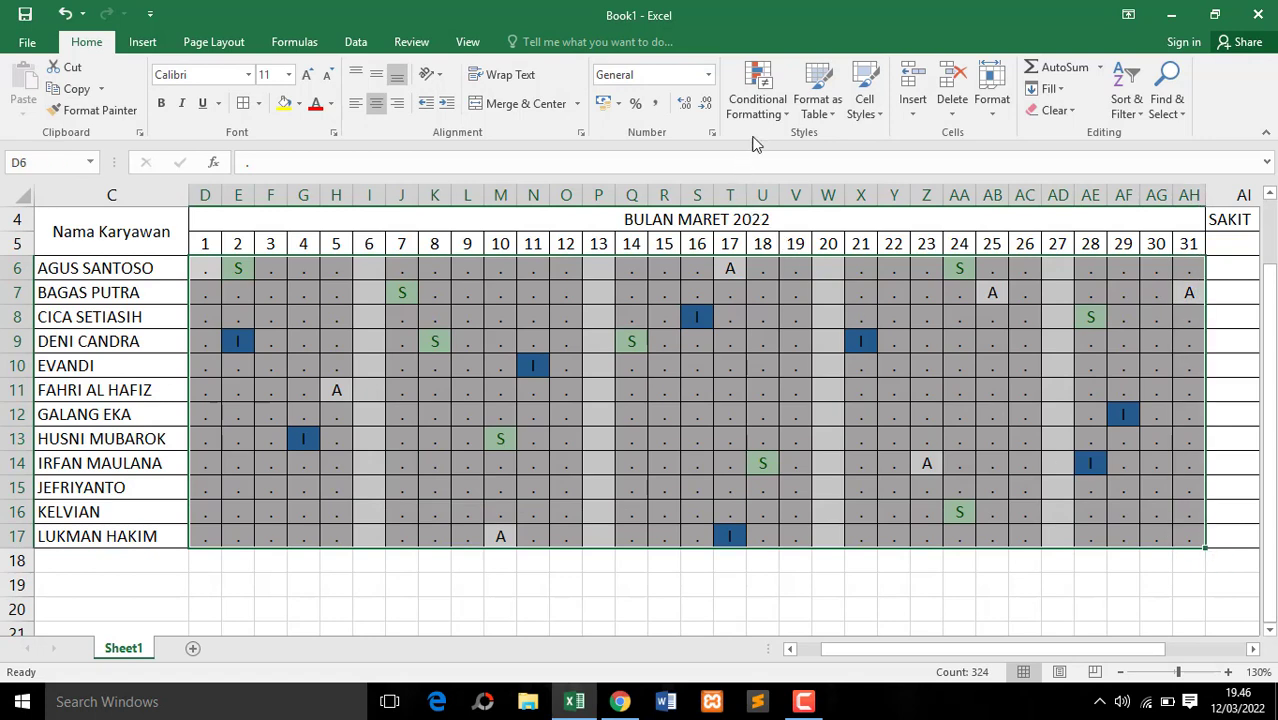
{"action": "left_click", "coordinate": [757, 105]}
{"action": "mouse_move", "coordinate": [788, 162]}
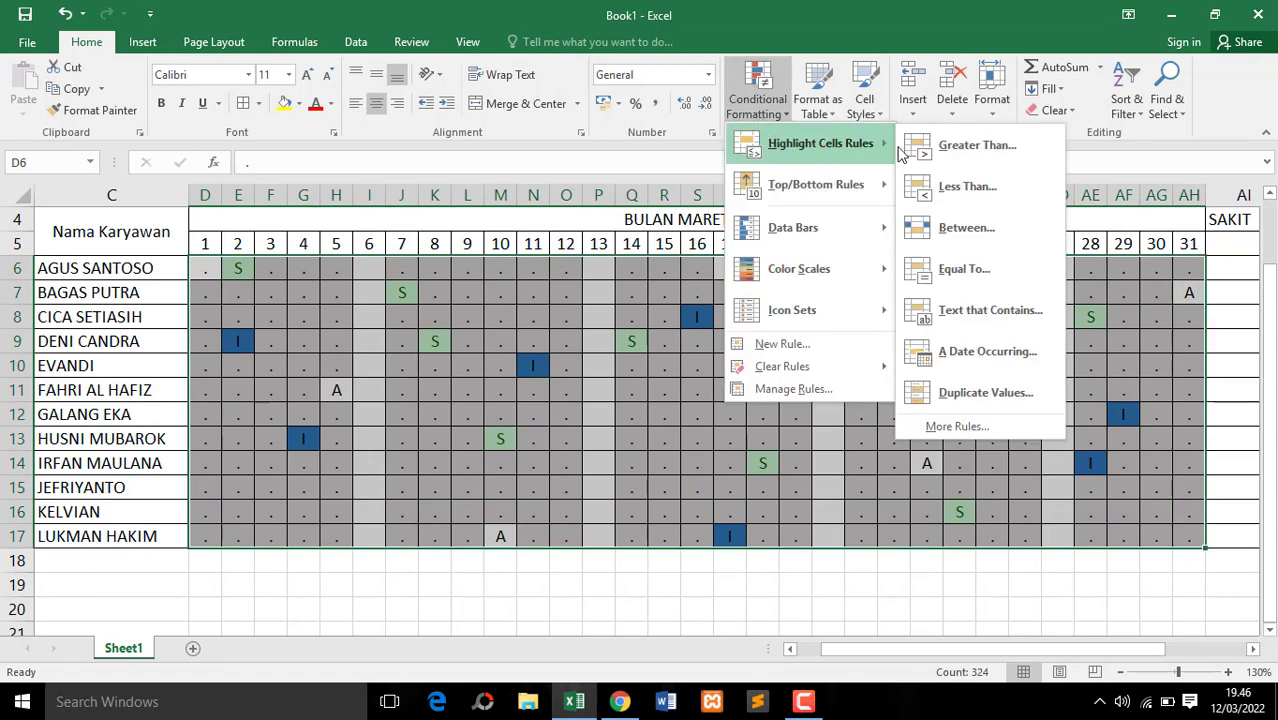
{"action": "left_click", "coordinate": [958, 268]}
{"action": "type", "text": "A"}
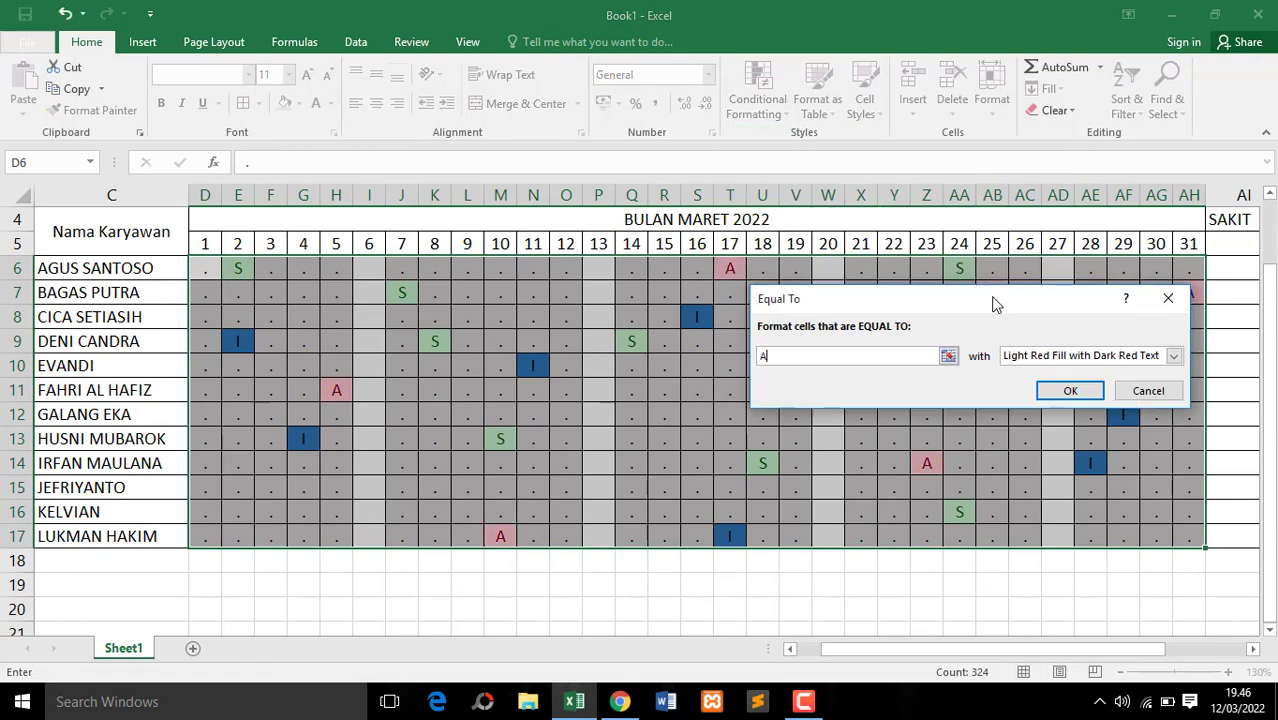
{"action": "left_click", "coordinate": [1107, 357]}
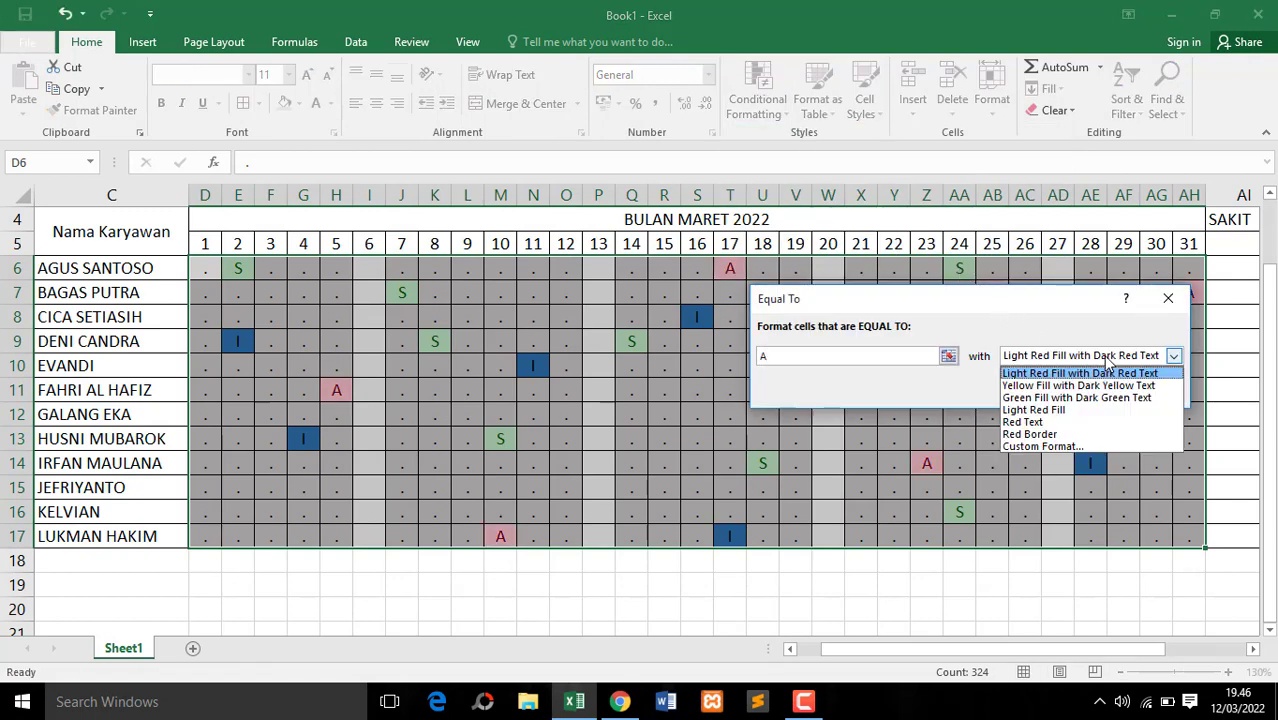
{"action": "left_click", "coordinate": [1070, 447]}
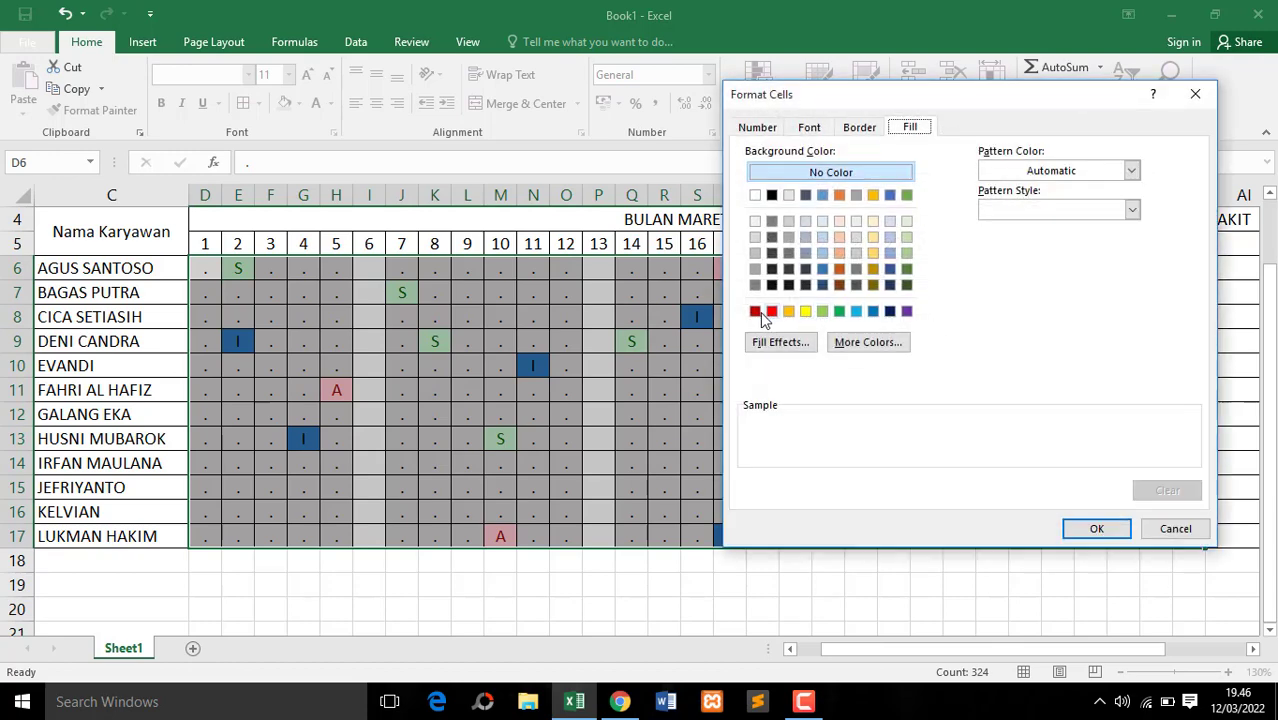
{"action": "left_click", "coordinate": [755, 312]}
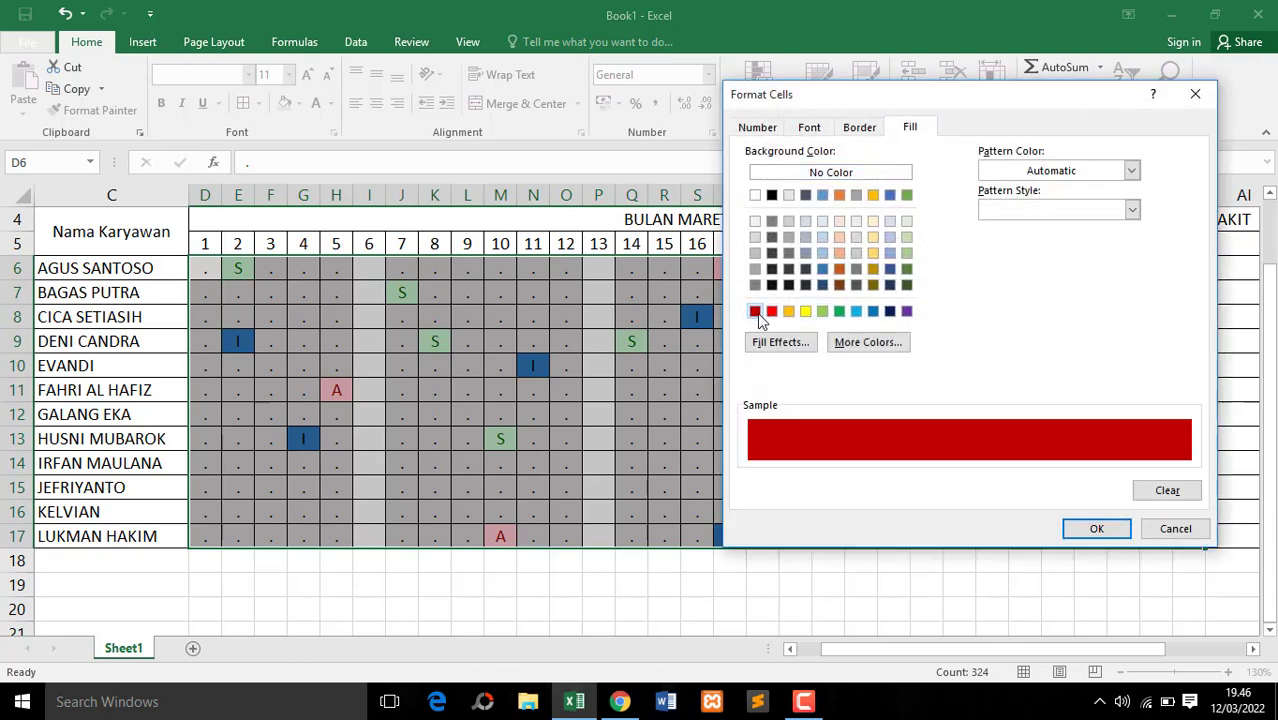
{"action": "left_click", "coordinate": [1096, 530]}
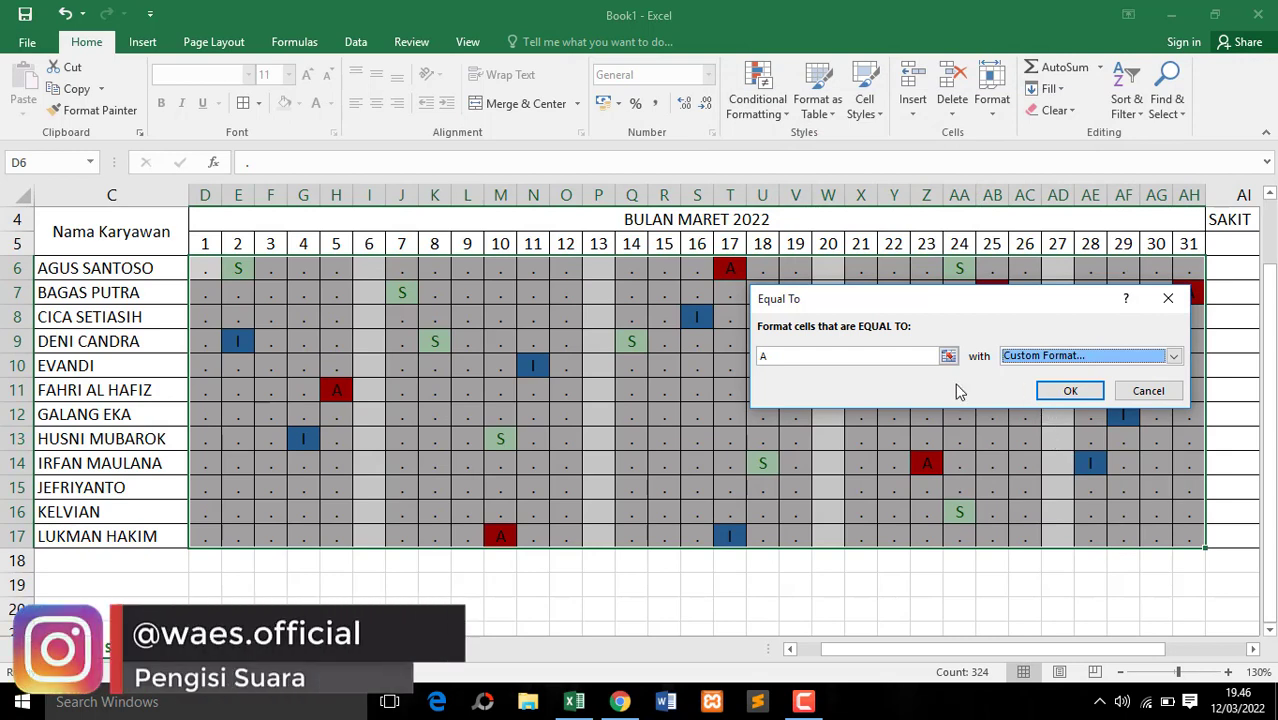
Change the custom fill for cells equal to A to bright red and apply the rule
{"action": "left_click", "coordinate": [1087, 355]}
{"action": "left_click", "coordinate": [1059, 445]}
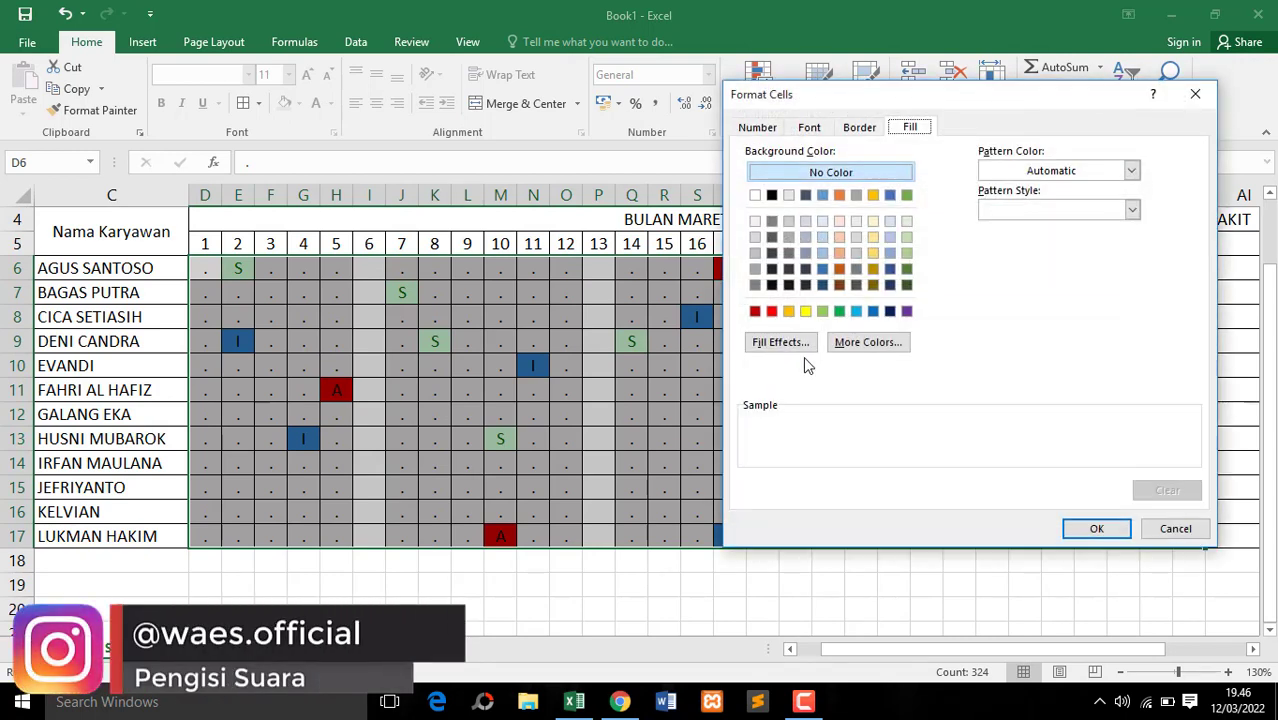
{"action": "left_click", "coordinate": [772, 312]}
{"action": "left_click", "coordinate": [1093, 530]}
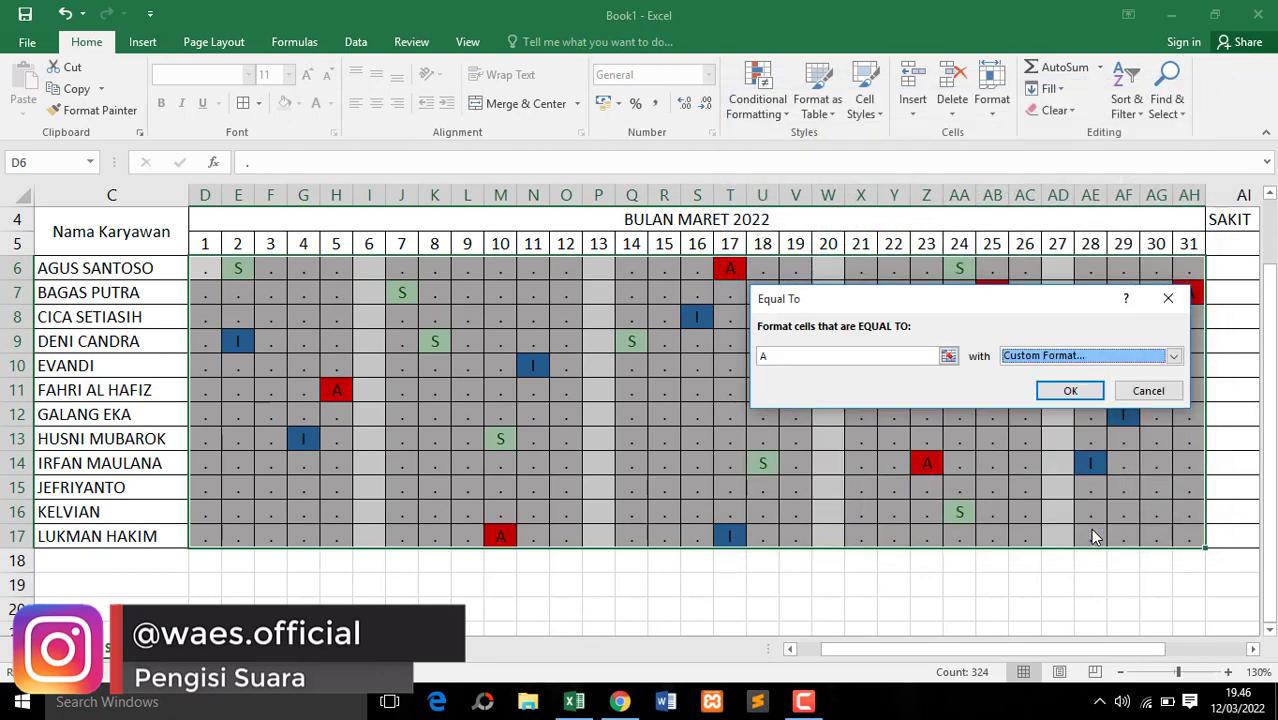
{"action": "left_click", "coordinate": [1070, 390]}
{"action": "left_click", "coordinate": [985, 393]}
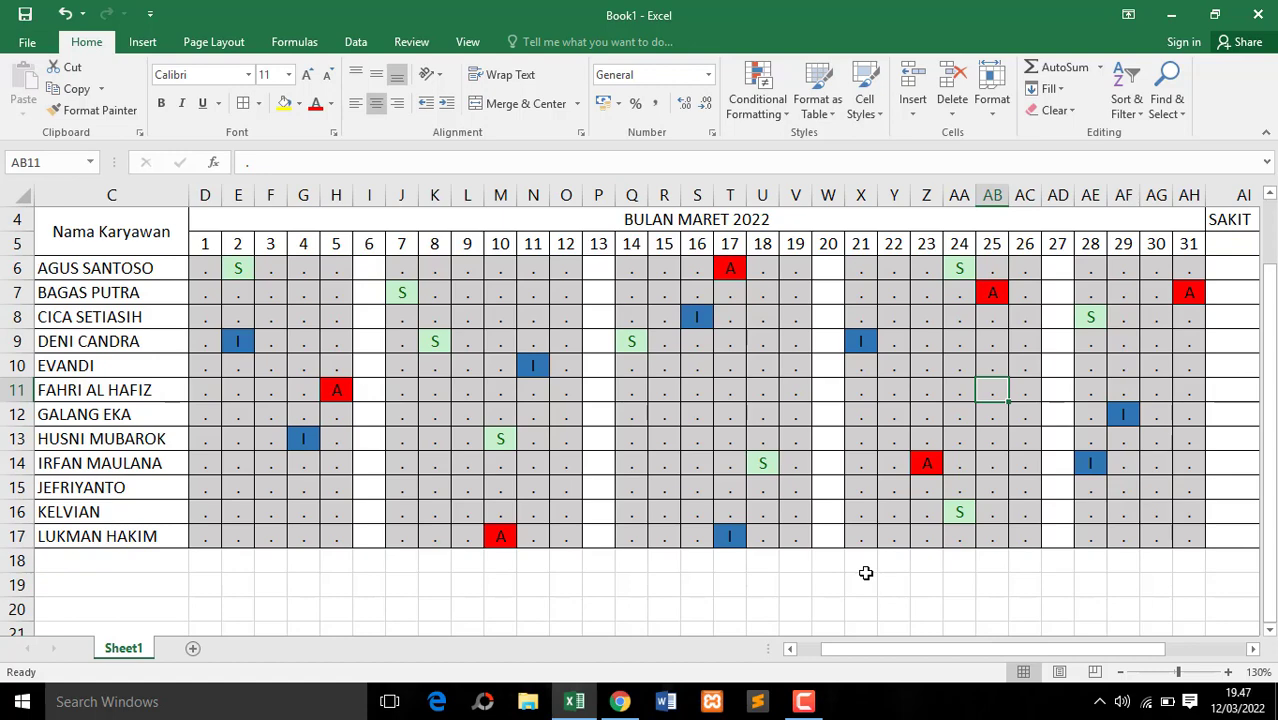
Merge and center each of the SAKIT, IZIN, ALPA and HADIR headers across rows 4 and 5
{"action": "left_click_drag", "start_coordinate": [863, 656], "coordinate": [935, 655]}
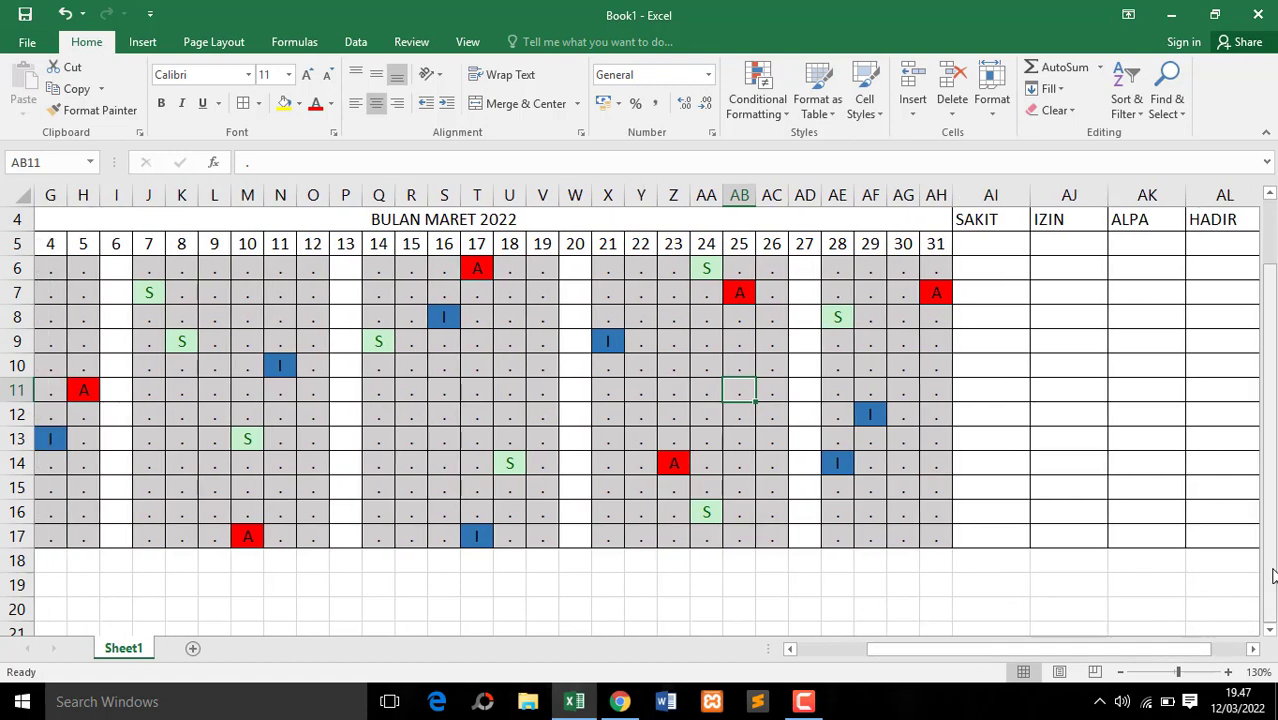
{"action": "left_click_drag", "start_coordinate": [1272, 574], "coordinate": [1273, 515]}
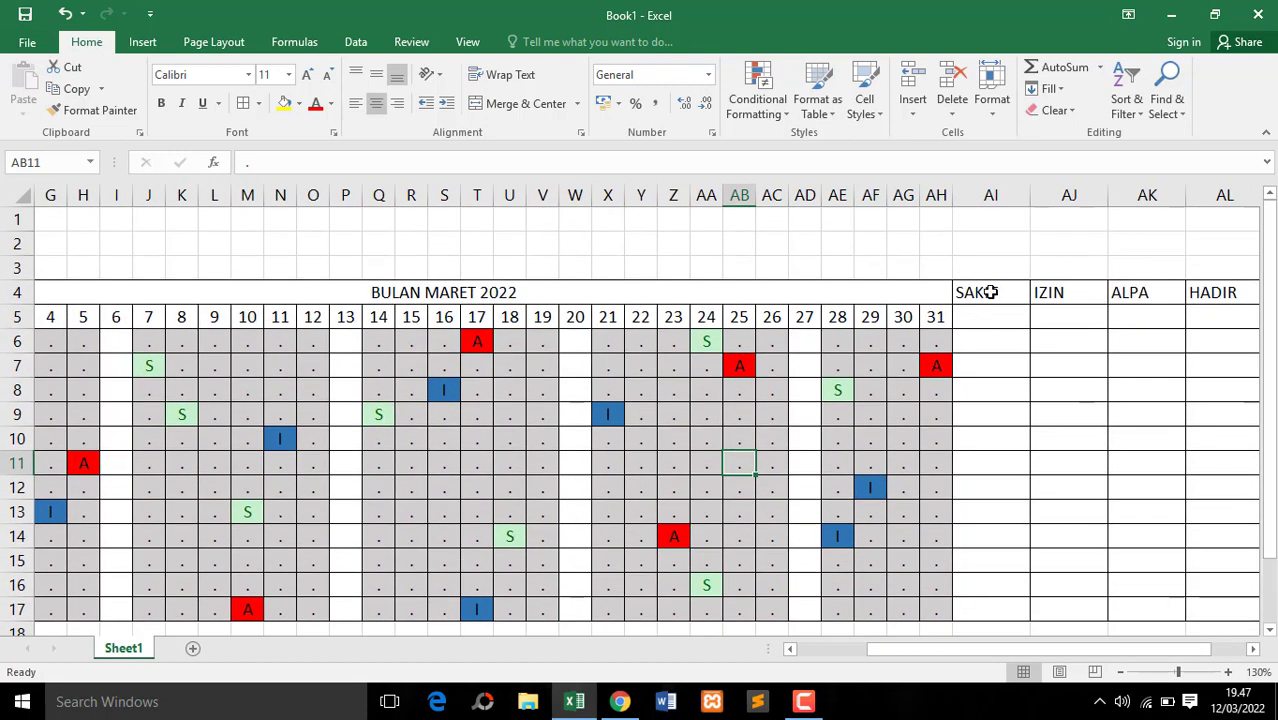
{"action": "left_click_drag", "start_coordinate": [990, 292], "coordinate": [993, 318]}
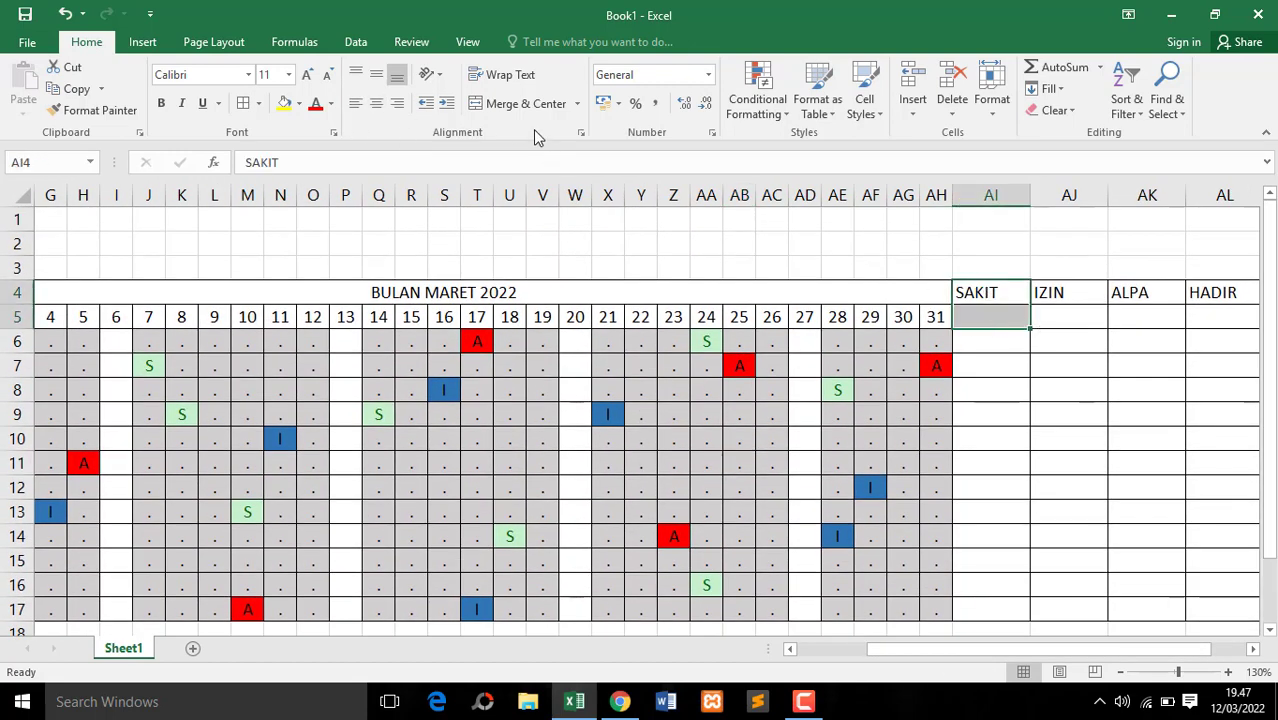
{"action": "left_click", "coordinate": [519, 100]}
{"action": "left_click_drag", "start_coordinate": [1061, 292], "coordinate": [1064, 316]}
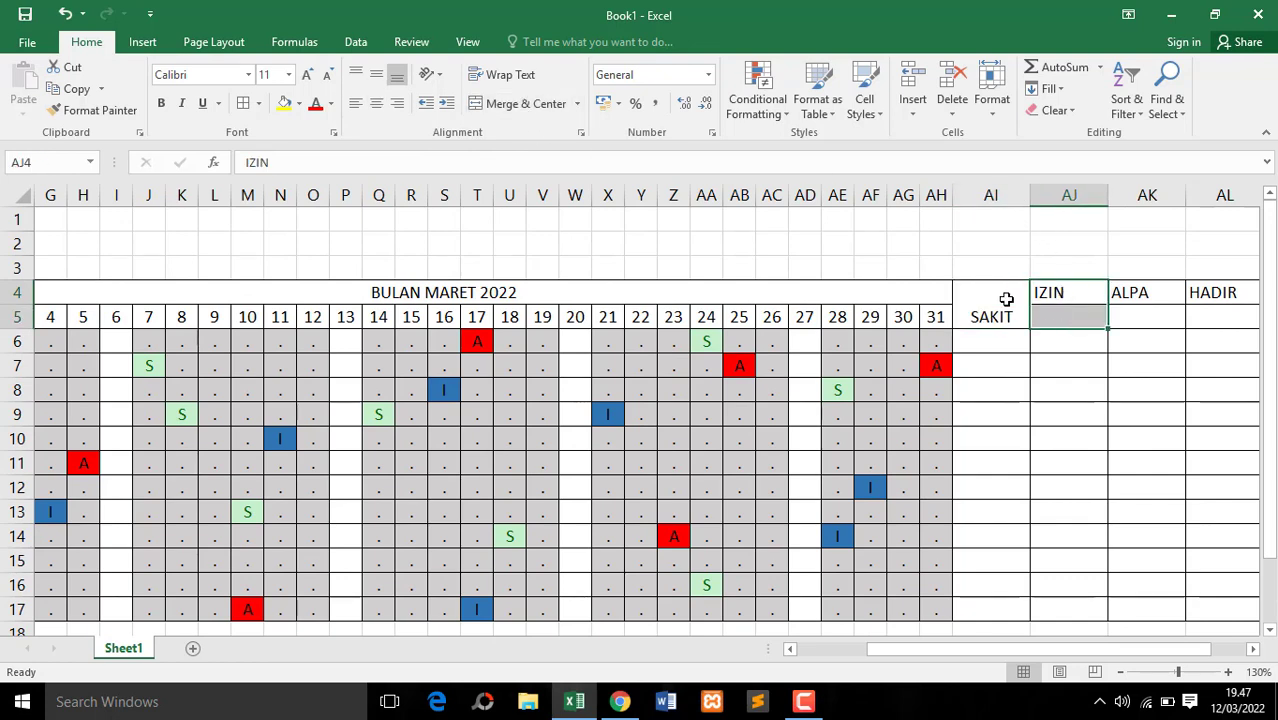
{"action": "left_click", "coordinate": [532, 104]}
{"action": "mouse_move", "coordinate": [1162, 296]}
{"action": "left_mouse_down"}
{"action": "mouse_move", "coordinate": [1166, 318]}
{"action": "mouse_move", "coordinate": [1229, 317]}
{"action": "left_mouse_up"}
{"action": "left_click", "coordinate": [530, 104]}
{"action": "left_click", "coordinate": [500, 104]}
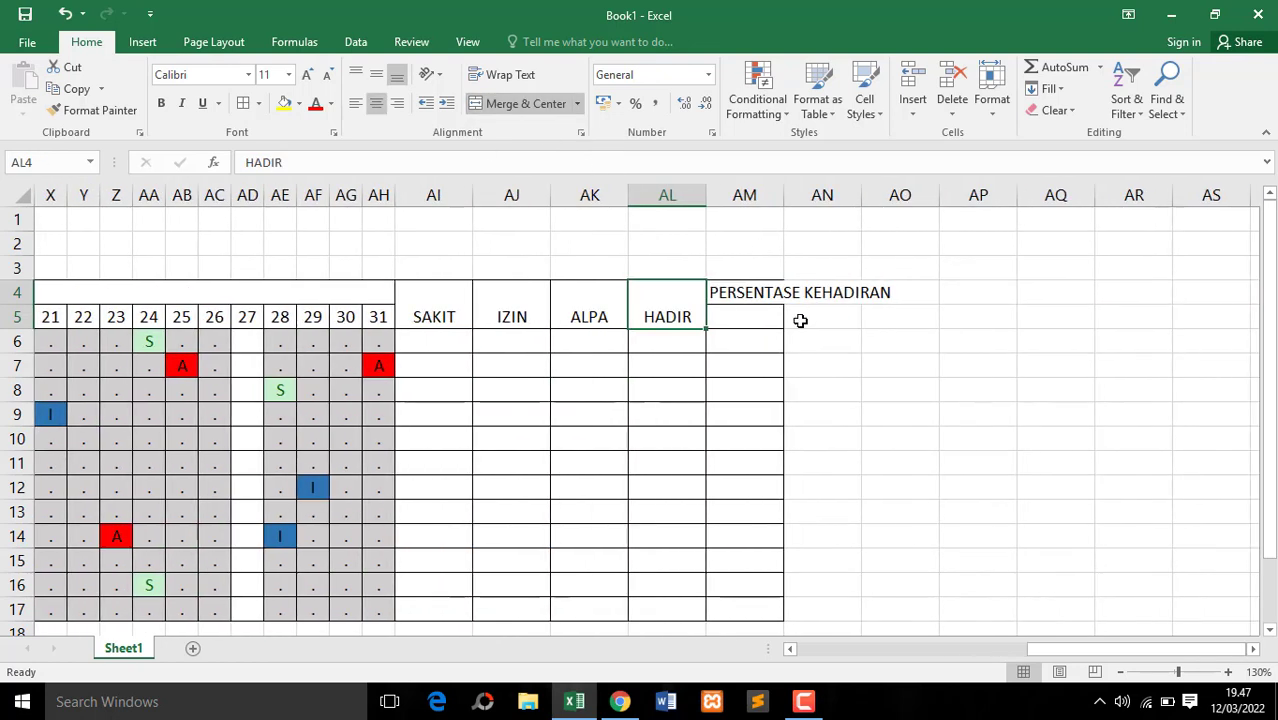
Vertically center the text of the SAKIT, IZIN, ALPA and HADIR headers
{"action": "left_click", "coordinate": [533, 316]}
{"action": "left_click_drag", "start_coordinate": [448, 306], "coordinate": [660, 302]}
{"action": "left_click", "coordinate": [376, 74]}
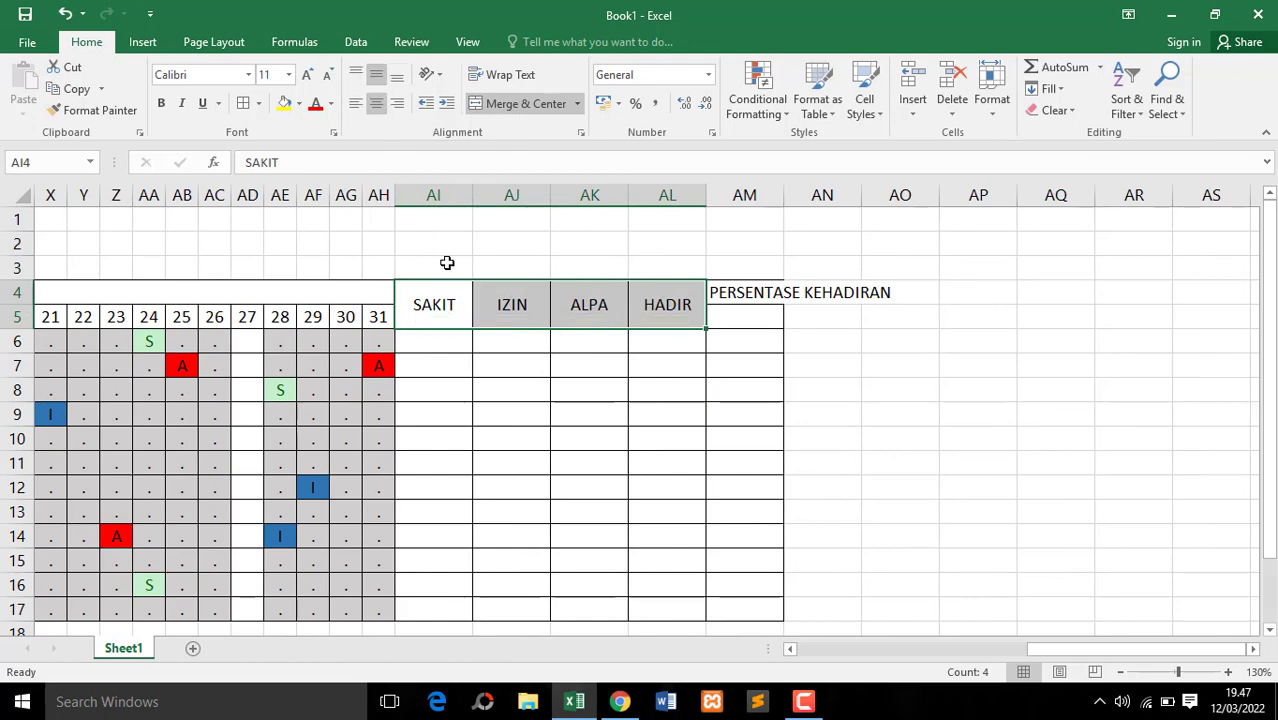
Fill the SAKIT header cell with light green
{"action": "left_click_drag", "start_coordinate": [449, 304], "coordinate": [440, 302]}
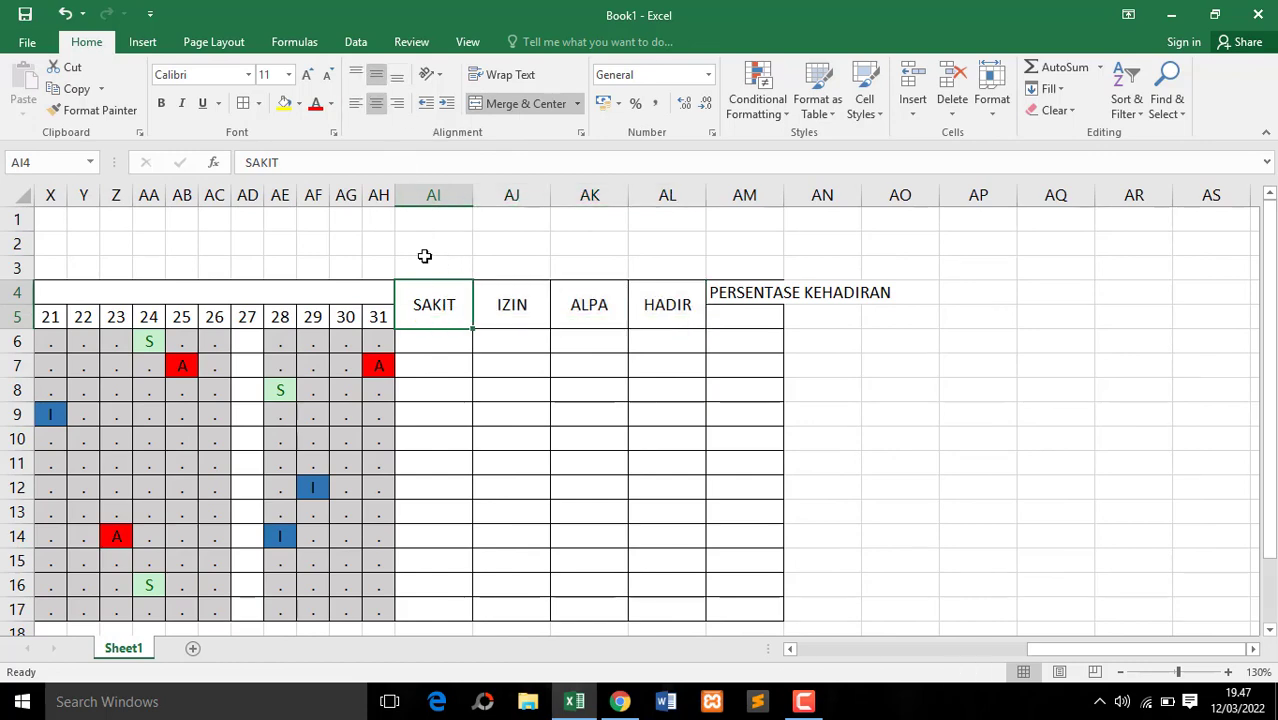
{"action": "left_click", "coordinate": [298, 103]}
{"action": "left_click", "coordinate": [347, 250]}
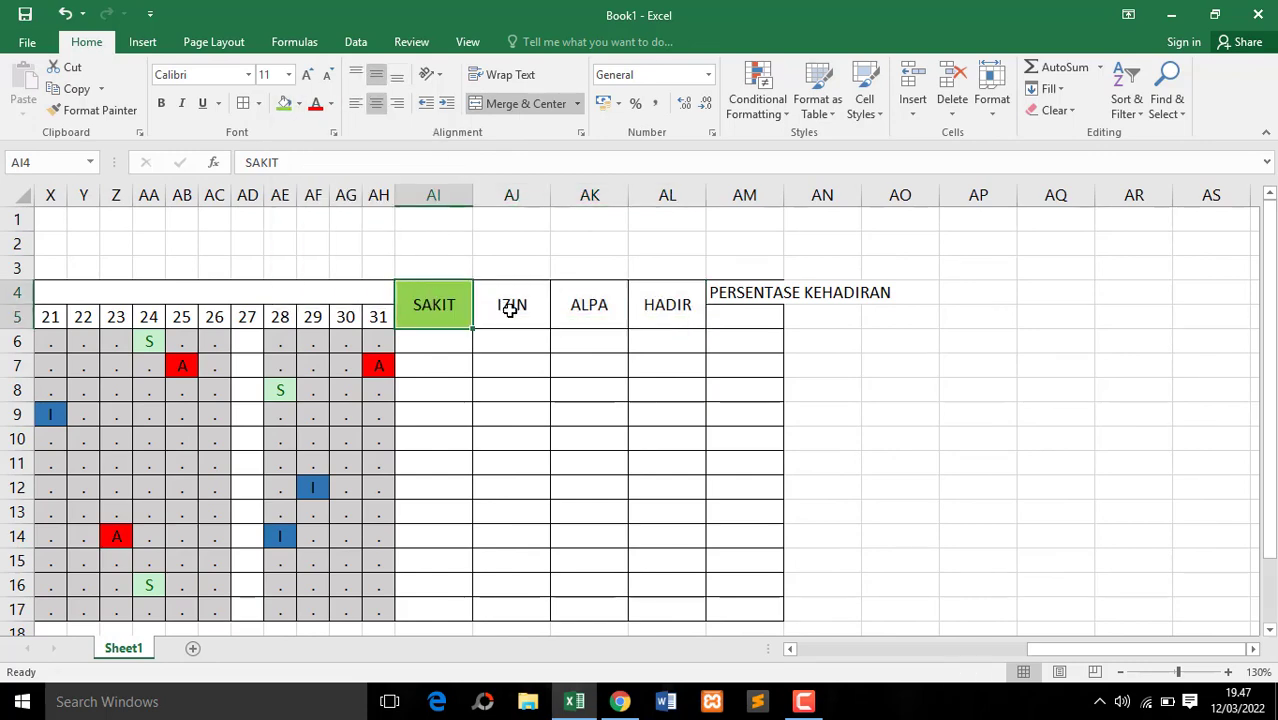
{"action": "left_click", "coordinate": [505, 310]}
{"action": "left_click", "coordinate": [452, 342]}
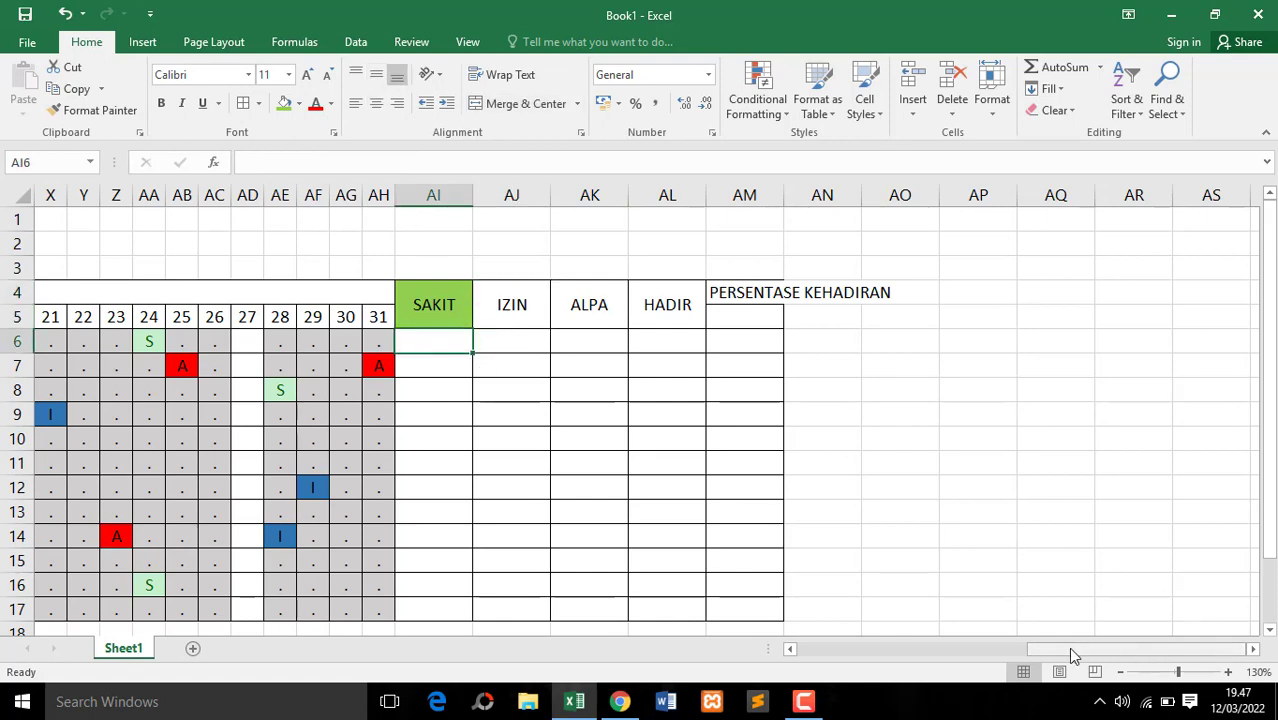
{"action": "left_click_drag", "start_coordinate": [1068, 647], "coordinate": [1005, 650]}
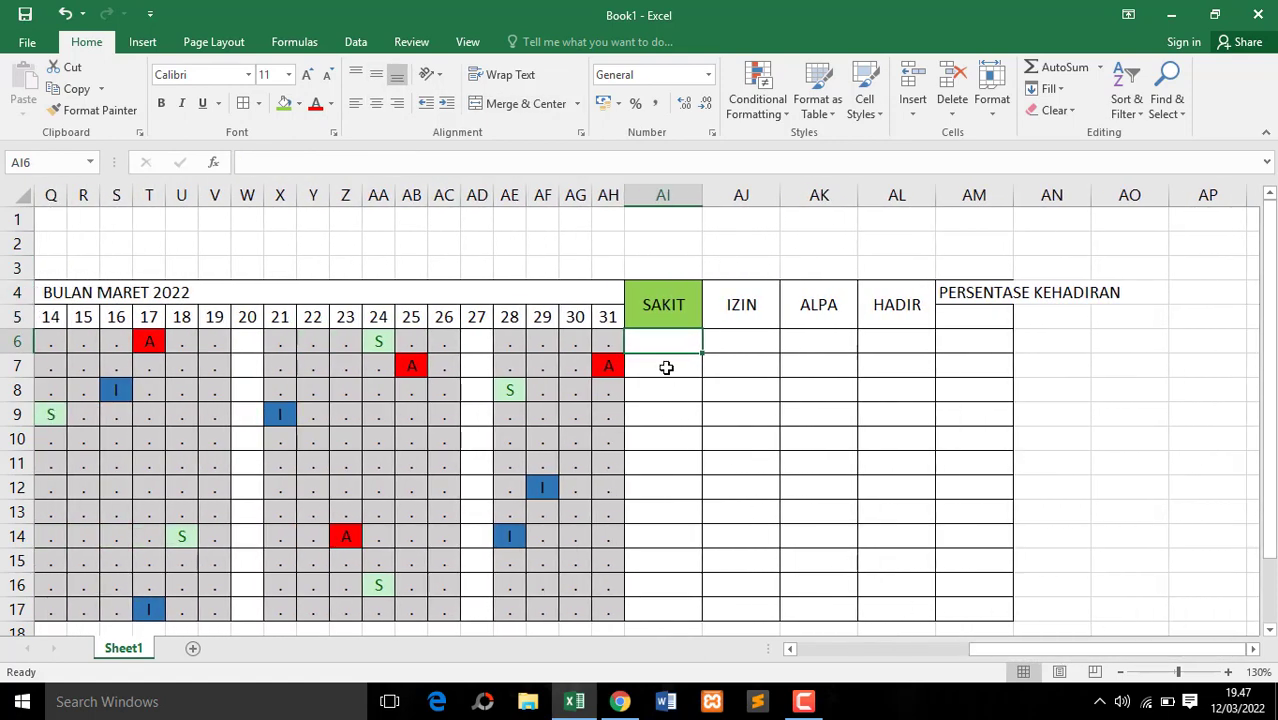
{"action": "left_click", "coordinate": [666, 368]}
{"action": "left_click", "coordinate": [655, 337]}
{"action": "left_click_drag", "start_coordinate": [978, 647], "coordinate": [847, 656]}
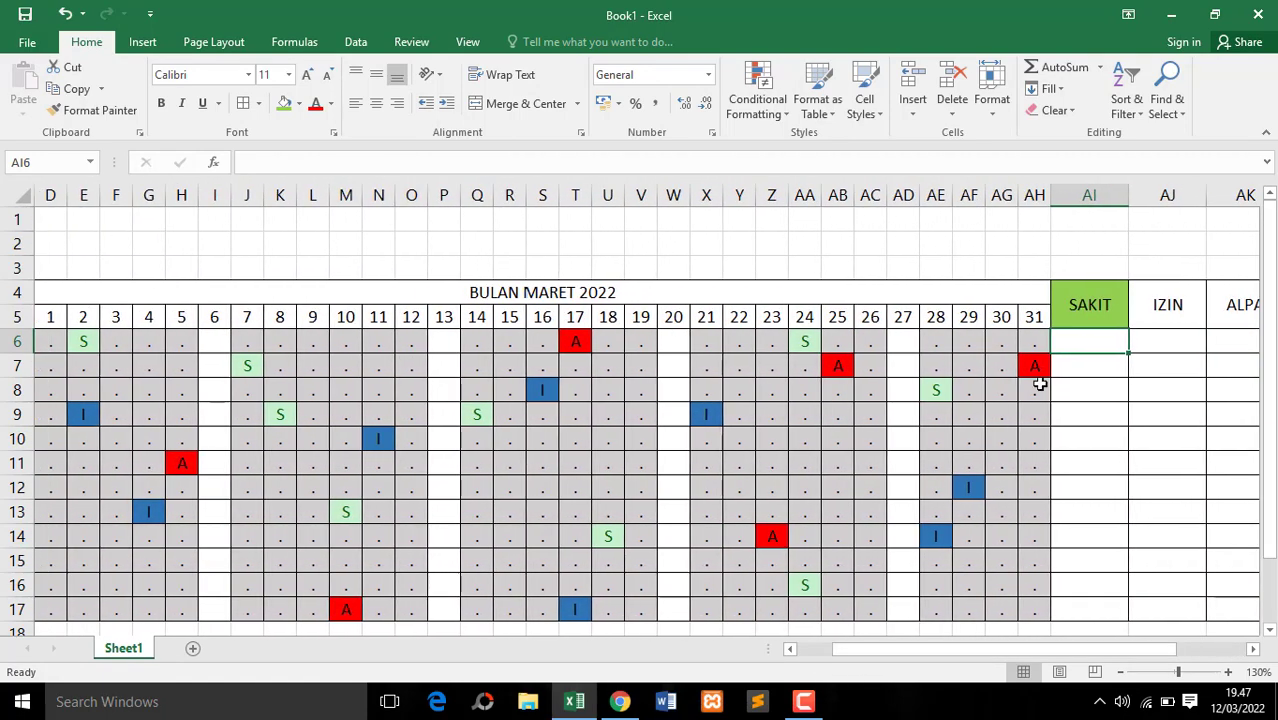
{"action": "left_click", "coordinate": [1088, 364]}
{"action": "left_click_drag", "start_coordinate": [1066, 652], "coordinate": [1145, 649]}
Enter =COUNTIF(D6:AH6;"S") in AI6 to count the first employee's sick days
{"action": "left_click", "coordinate": [897, 344]}
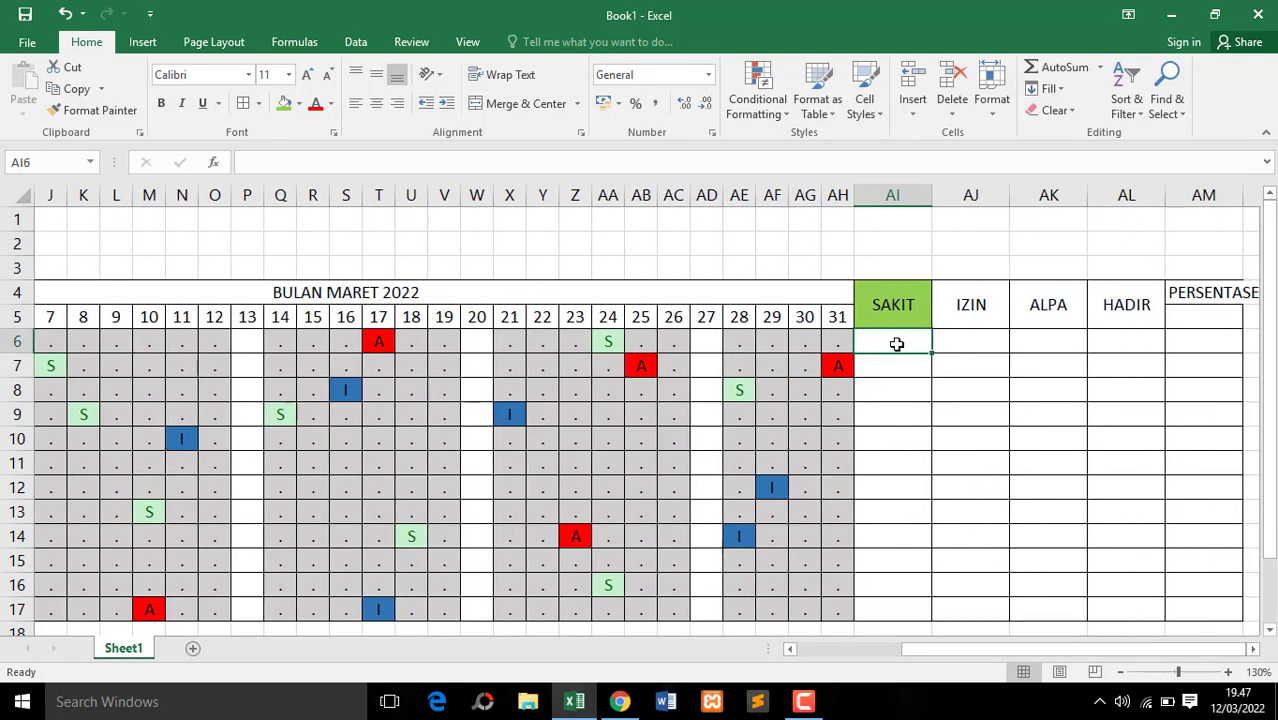
{"action": "type", "text": "=COU"}
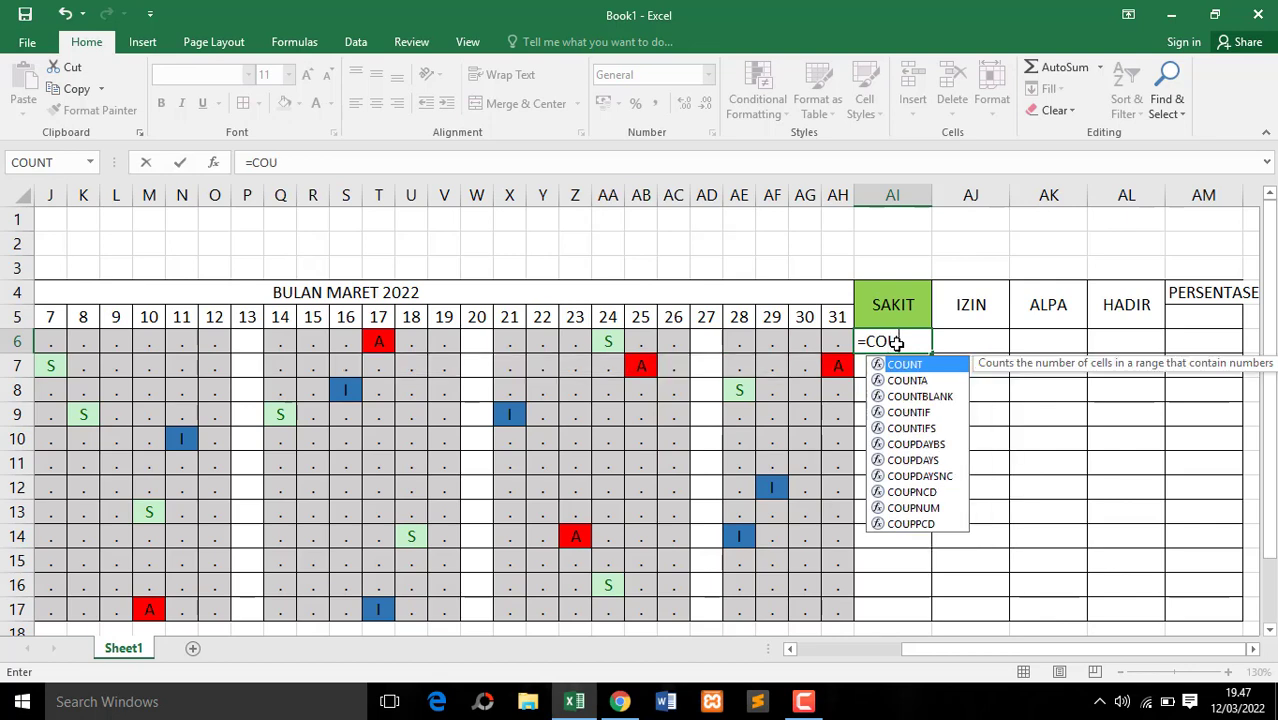
{"action": "left_click", "coordinate": [906, 412]}
{"action": "double_click", "coordinate": [906, 412]}
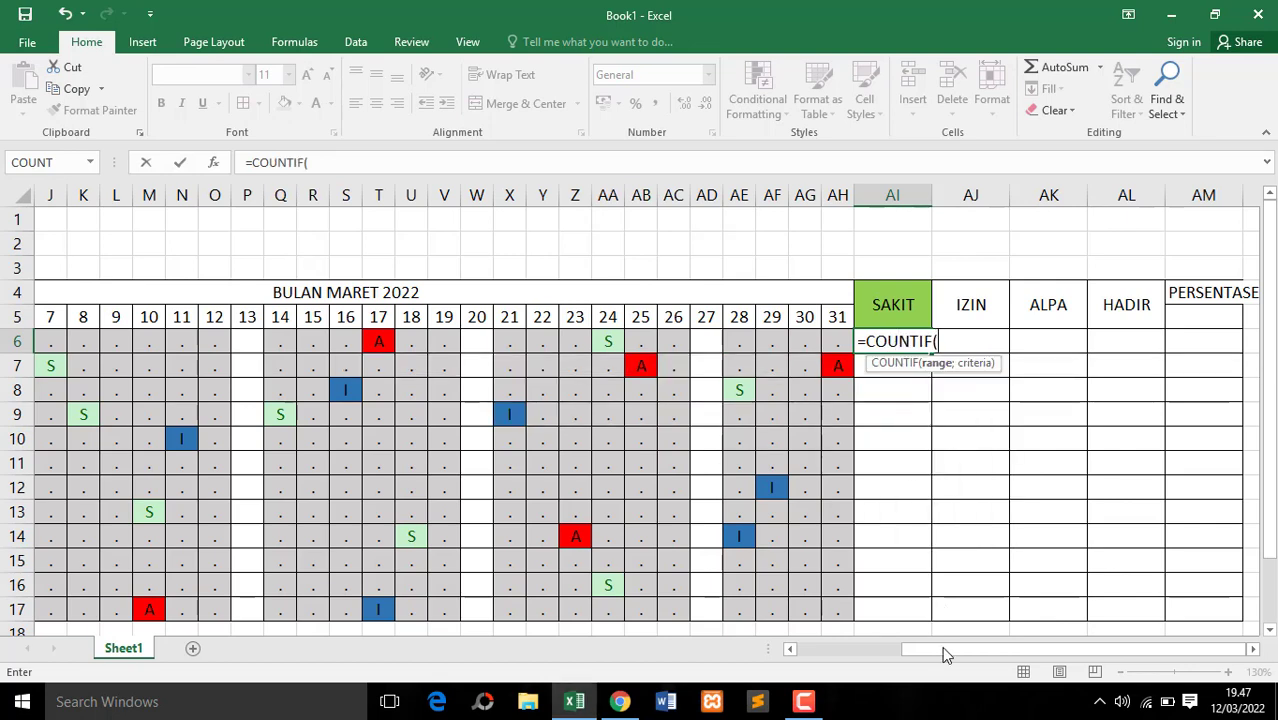
{"action": "left_click_drag", "start_coordinate": [937, 648], "coordinate": [799, 648]}
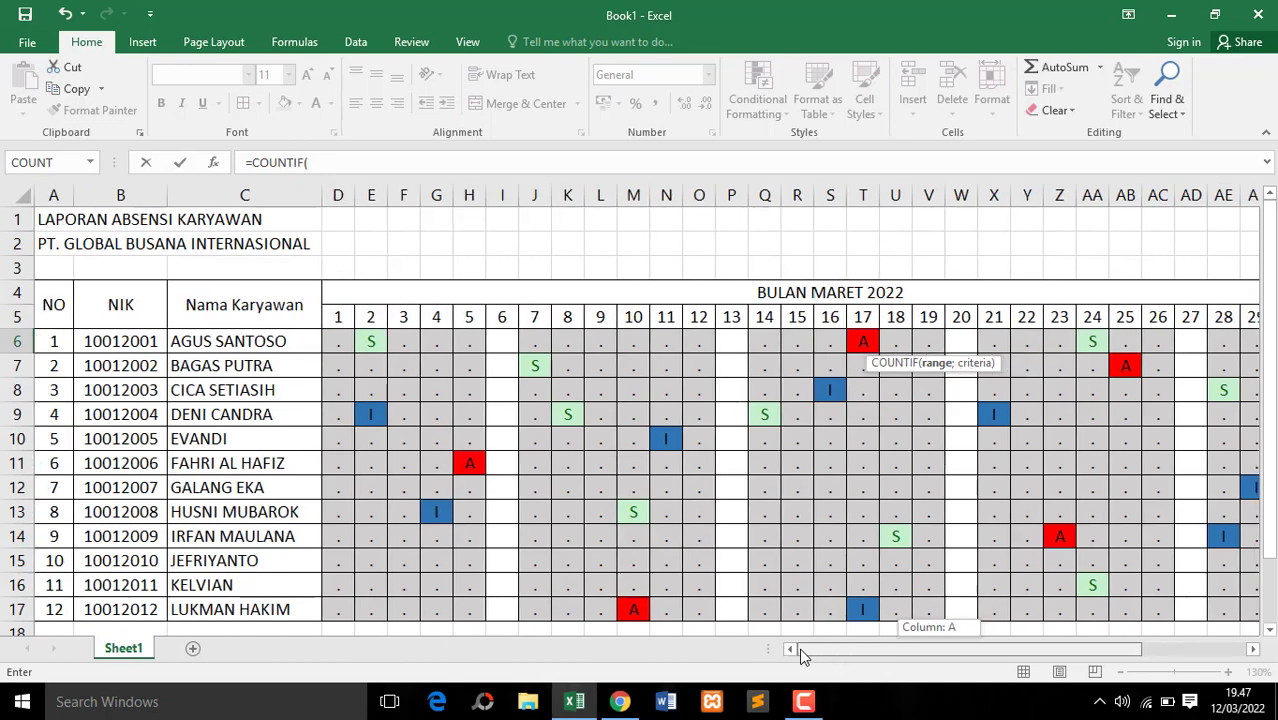
{"action": "left_click", "coordinate": [345, 345]}
{"action": "left_click_drag", "start_coordinate": [637, 357], "coordinate": [1036, 350]}
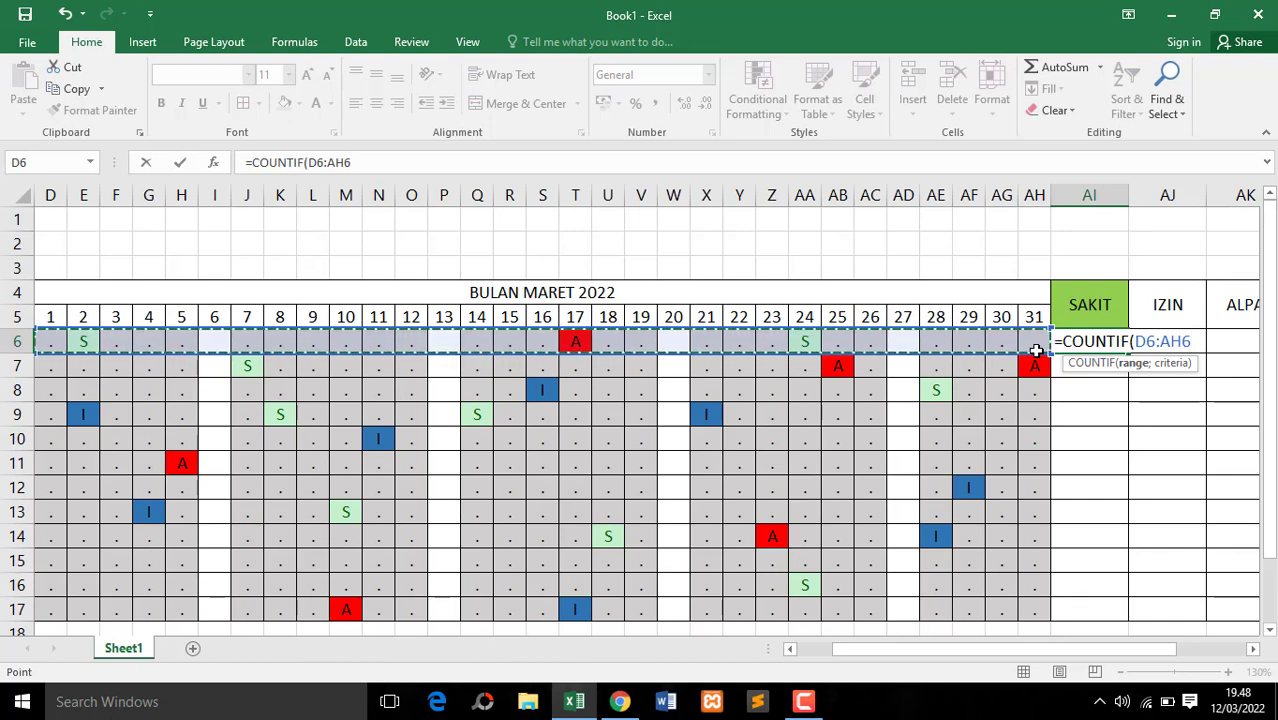
{"action": "type", "text": ";\"S"}
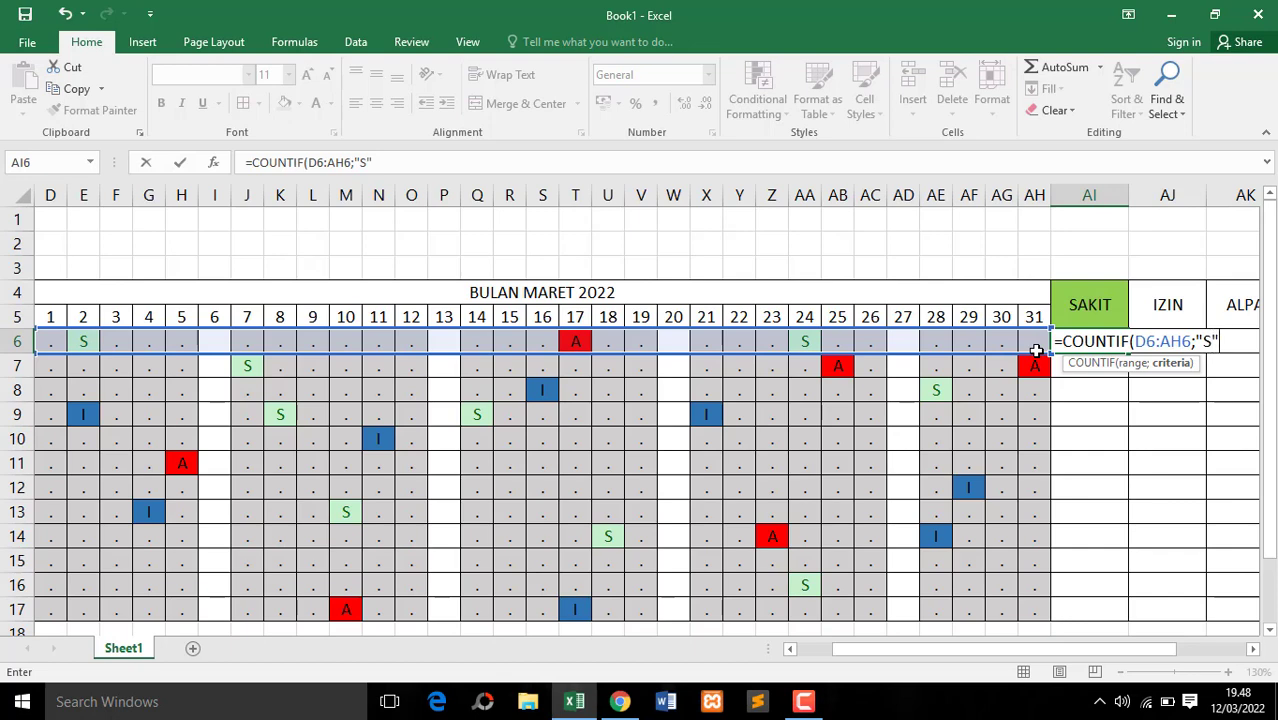
{"action": "type", "text": ")"}
{"action": "key", "text": "Return"}
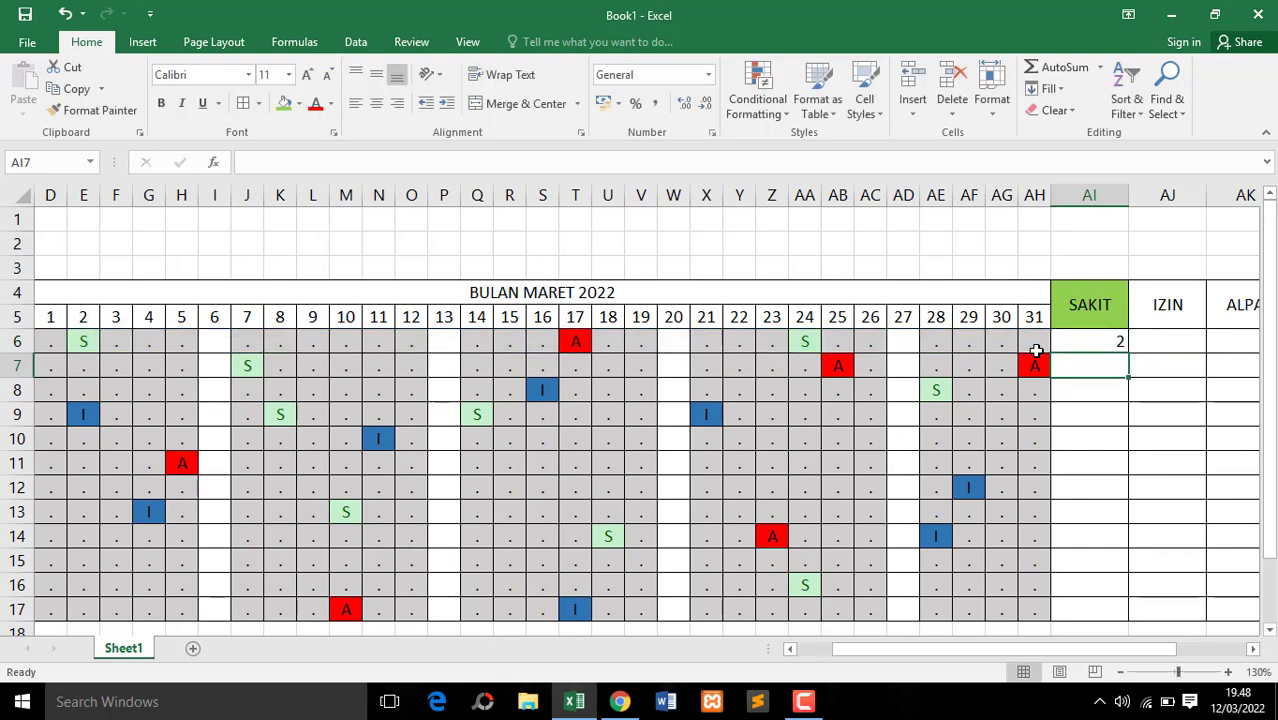
Change the first employee's attendance mark for day 1 in D6 to S to test the sick-day count
{"action": "left_click", "coordinate": [1107, 343]}
{"action": "left_click_drag", "start_coordinate": [1114, 650], "coordinate": [950, 646]}
{"action": "left_click", "coordinate": [377, 340]}
{"action": "left_click", "coordinate": [334, 350]}
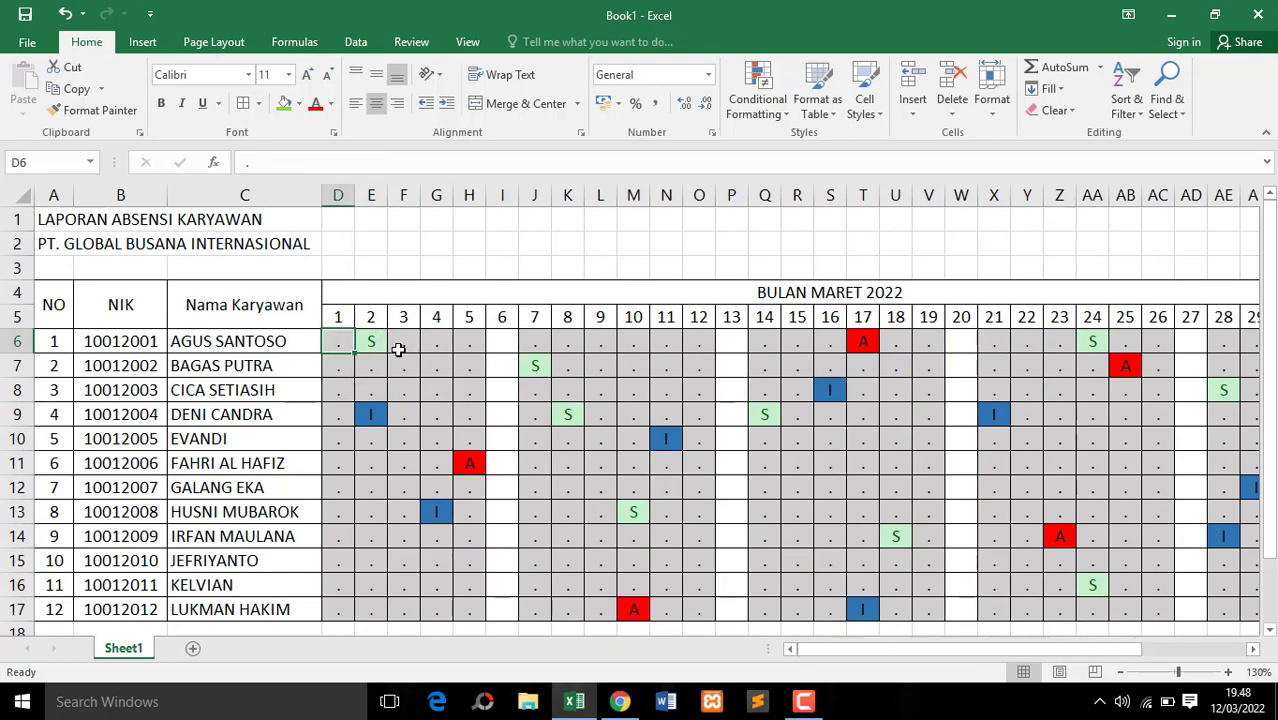
{"action": "type", "text": "S"}
{"action": "left_click", "coordinate": [401, 345]}
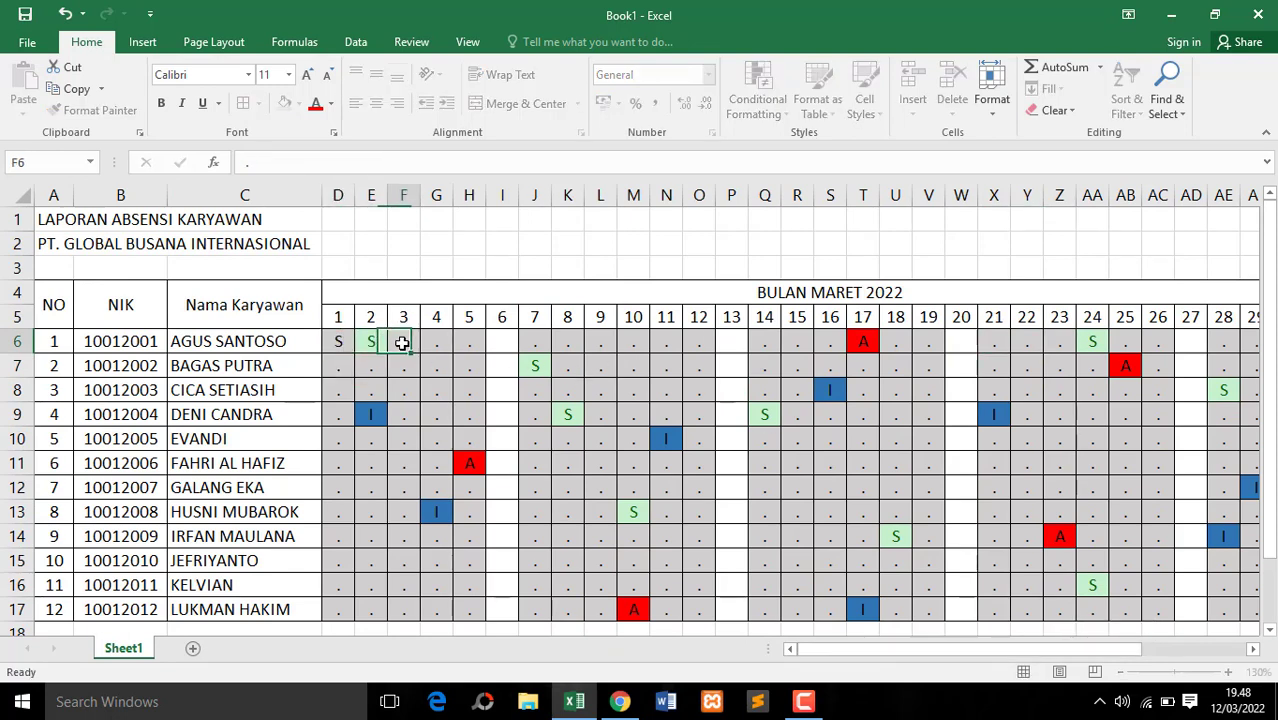
{"action": "left_click", "coordinate": [340, 342]}
{"action": "left_click", "coordinate": [379, 340]}
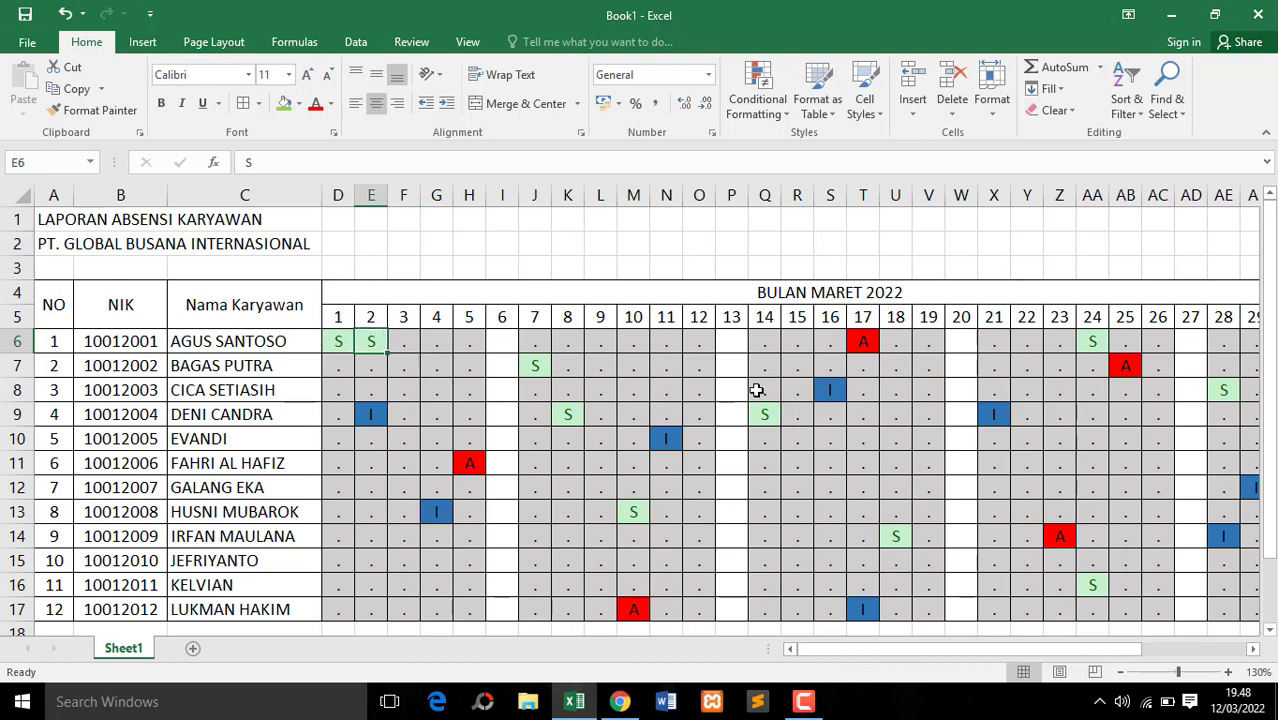
Check the updated count in AI6 and copy its COUNTIF formula down through AI17
{"action": "left_click_drag", "start_coordinate": [965, 649], "coordinate": [1068, 649]}
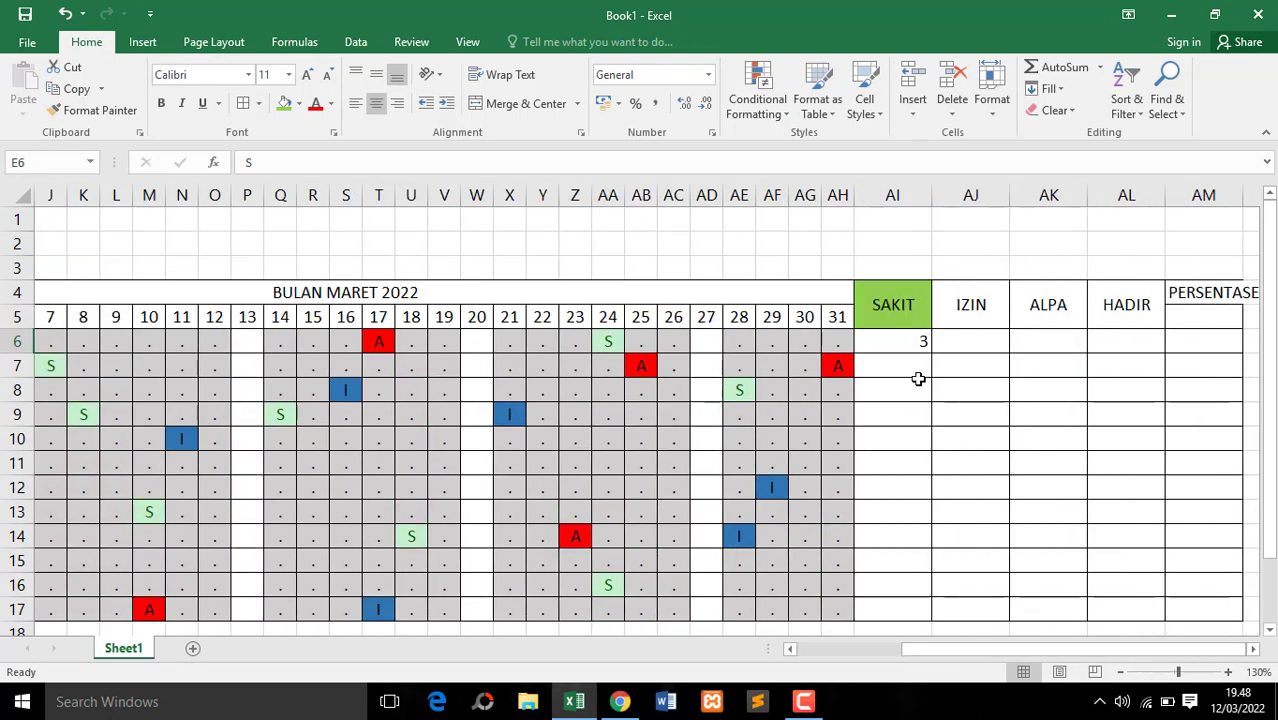
{"action": "left_click", "coordinate": [908, 344]}
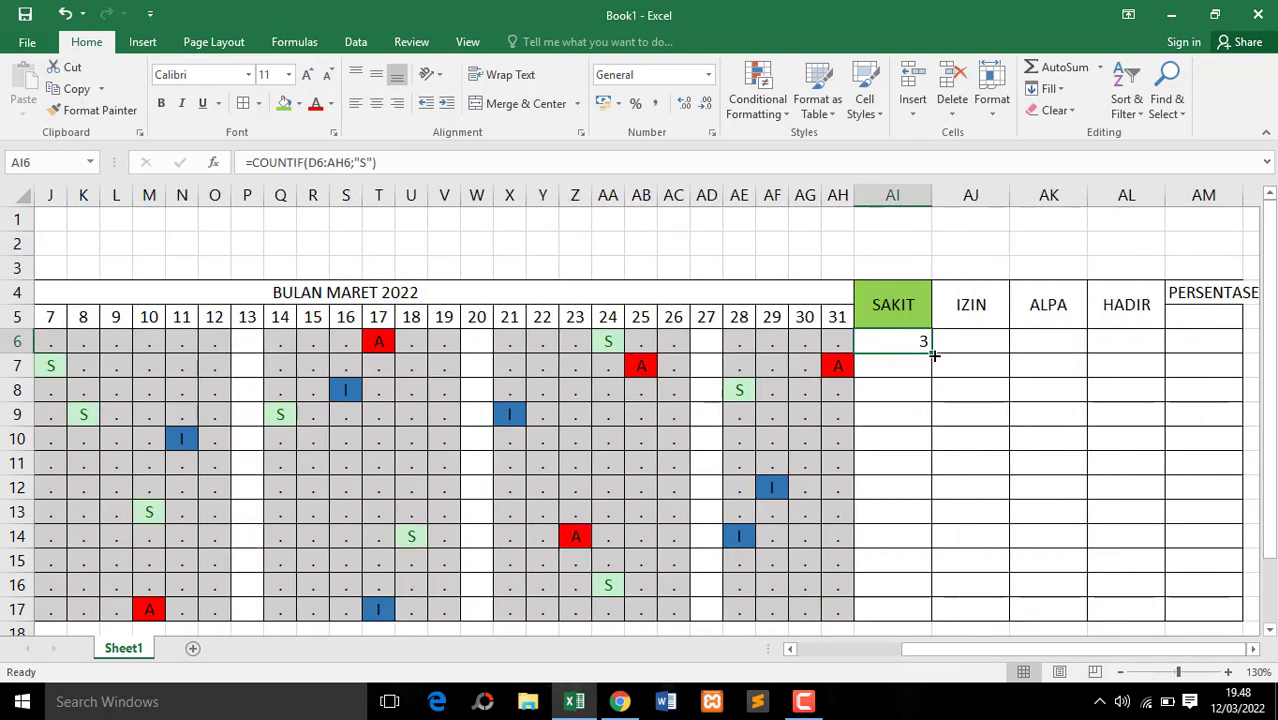
{"action": "left_click", "coordinate": [905, 368]}
{"action": "left_click", "coordinate": [903, 340]}
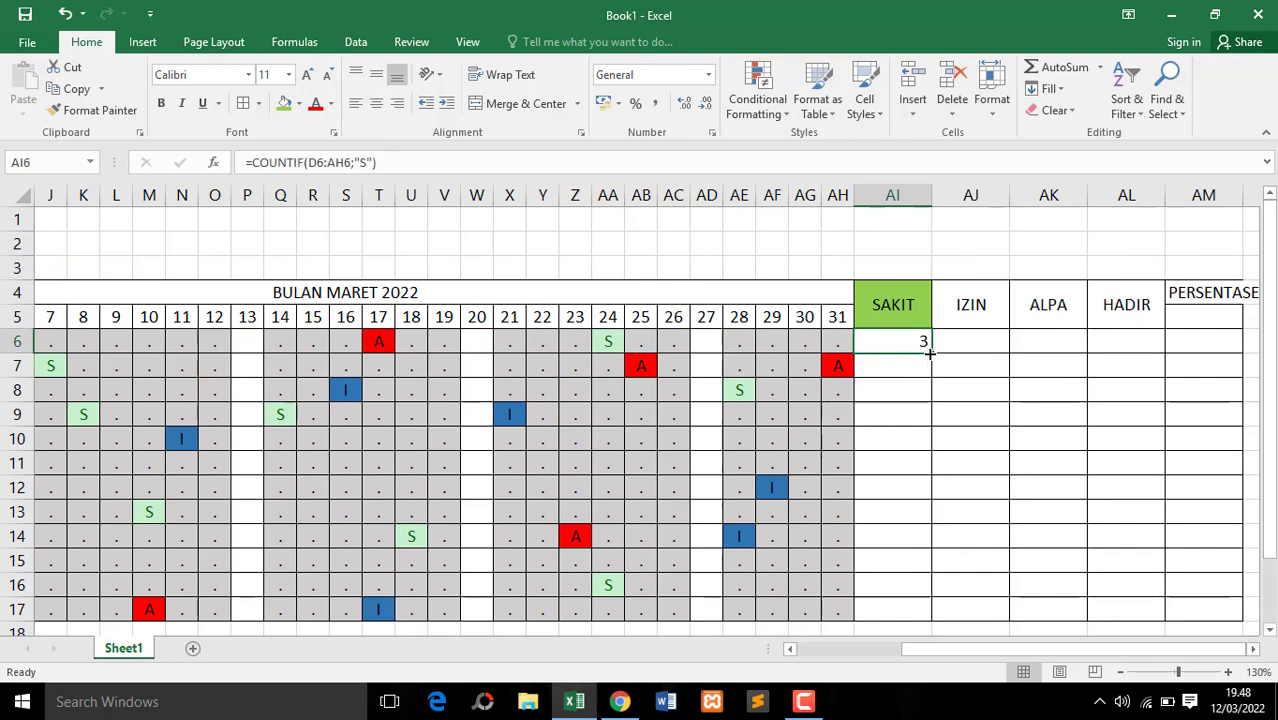
{"action": "left_click_drag", "start_coordinate": [929, 353], "coordinate": [920, 618]}
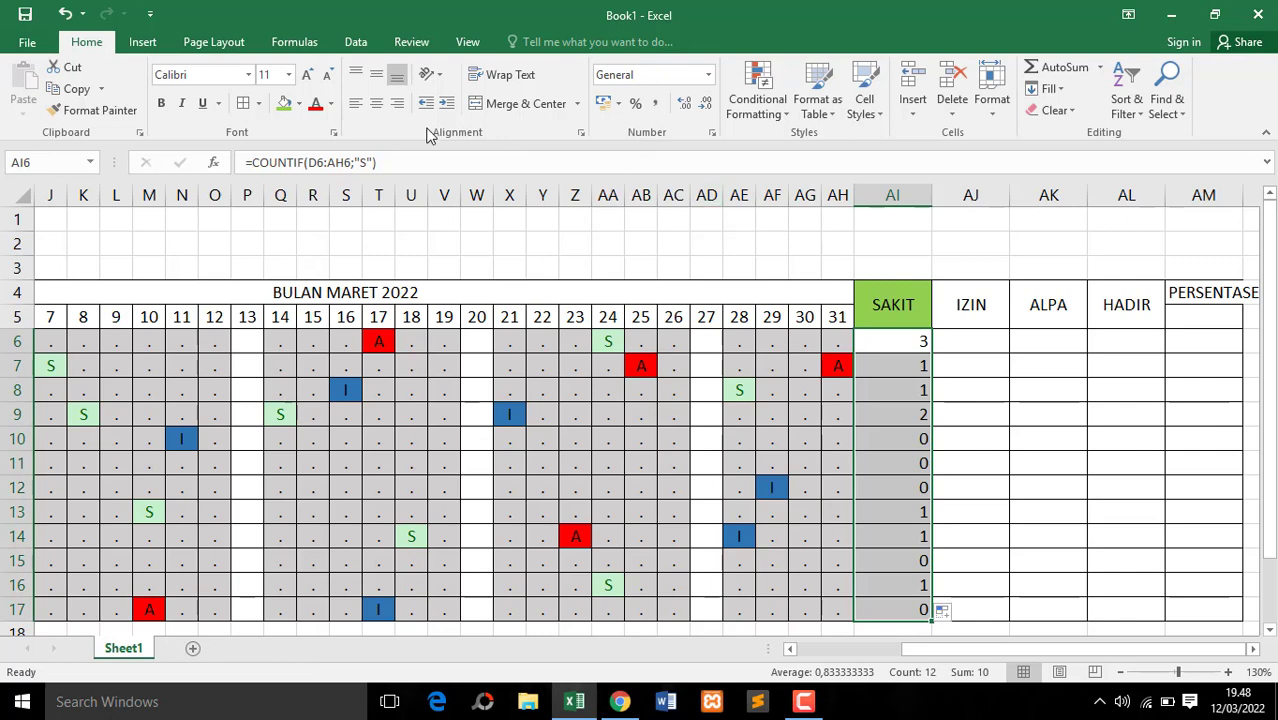
Center the sick-day counts in AI6:AI17 and fill the IZIN header cell with light blue
{"action": "left_click", "coordinate": [376, 103]}
{"action": "left_click", "coordinate": [962, 316]}
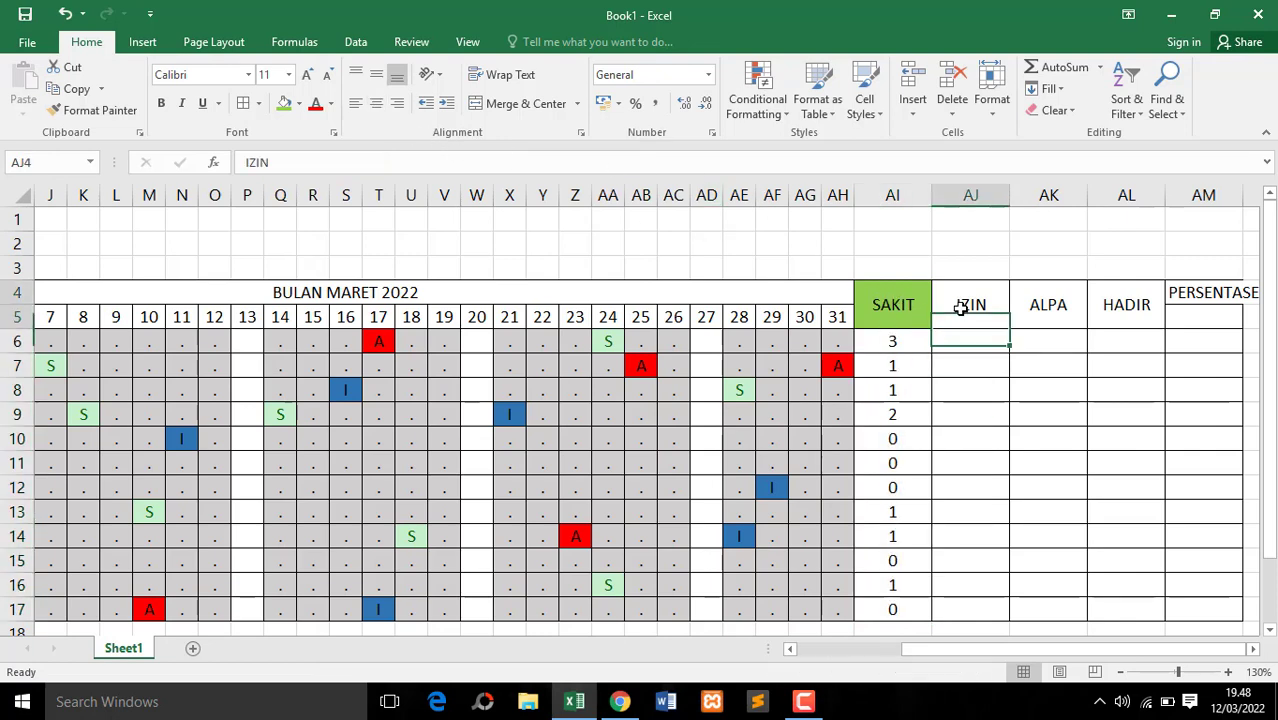
{"action": "left_click", "coordinate": [298, 108]}
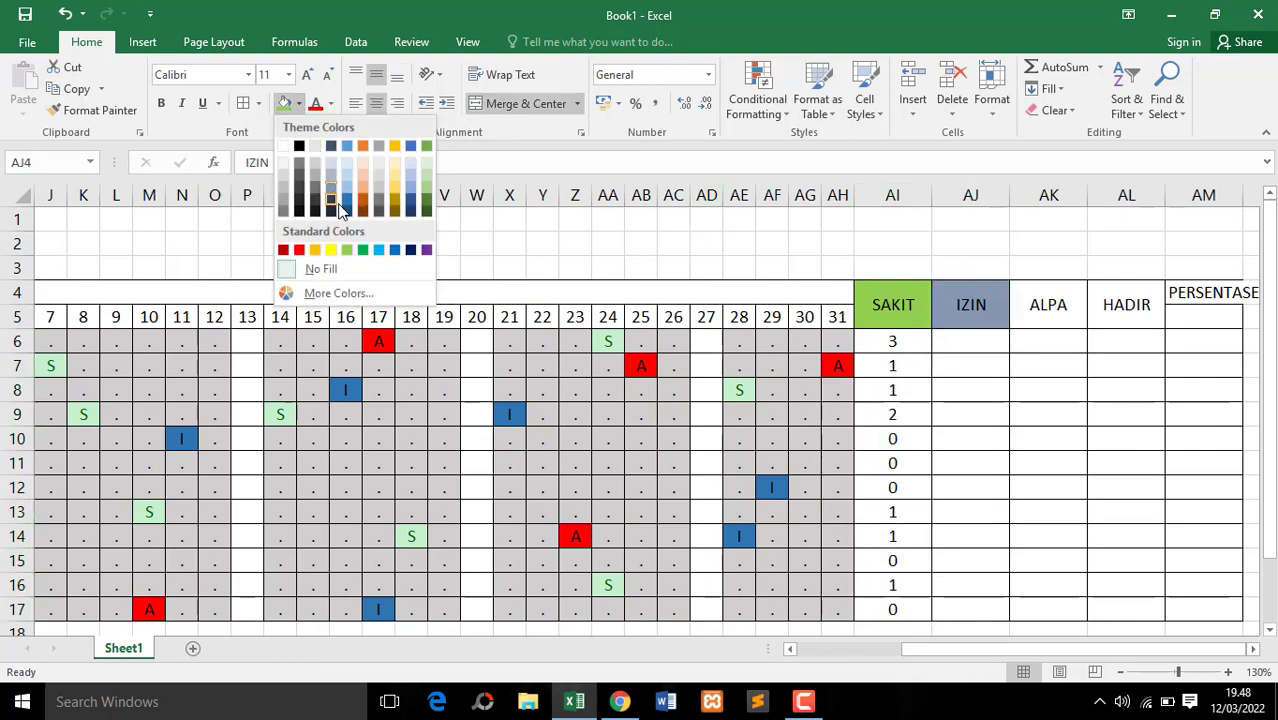
{"action": "left_click", "coordinate": [345, 196]}
Enter =COUNTIF(D6:AH6;"I") in AJ6 to count the first employee's permitted-leave days
{"action": "left_click", "coordinate": [958, 345]}
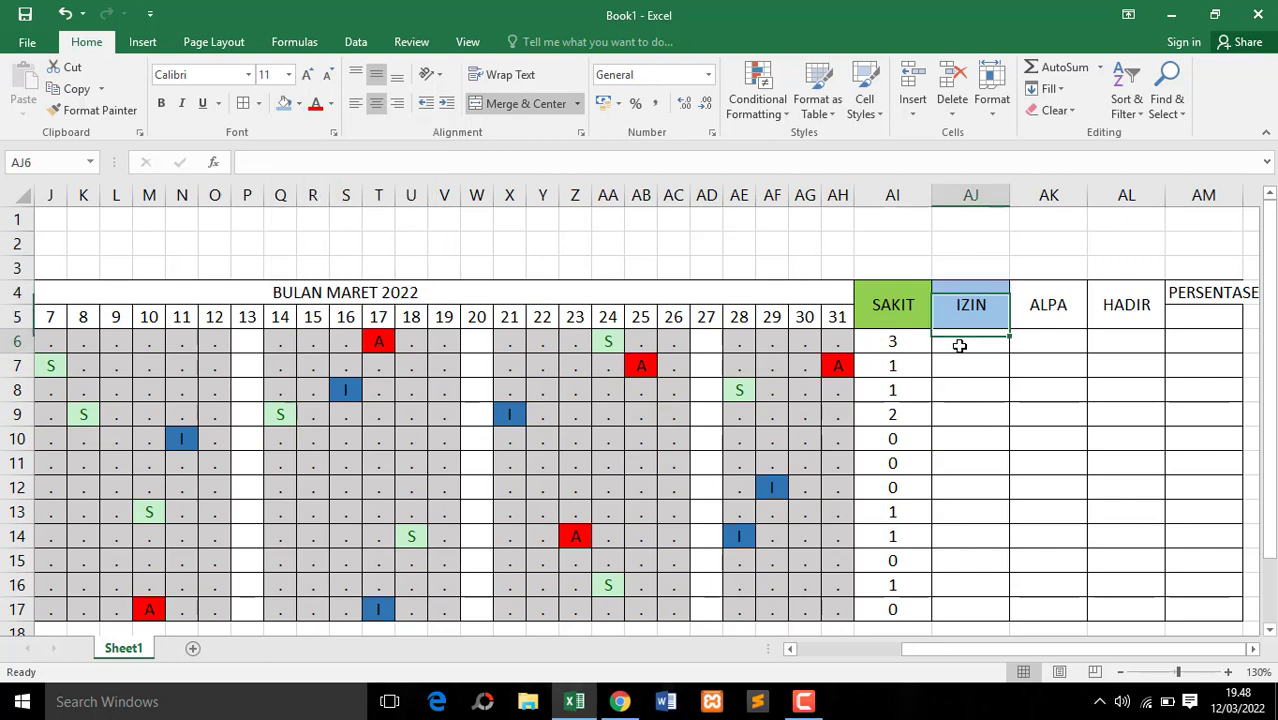
{"action": "left_click", "coordinate": [976, 363]}
{"action": "left_click", "coordinate": [974, 345]}
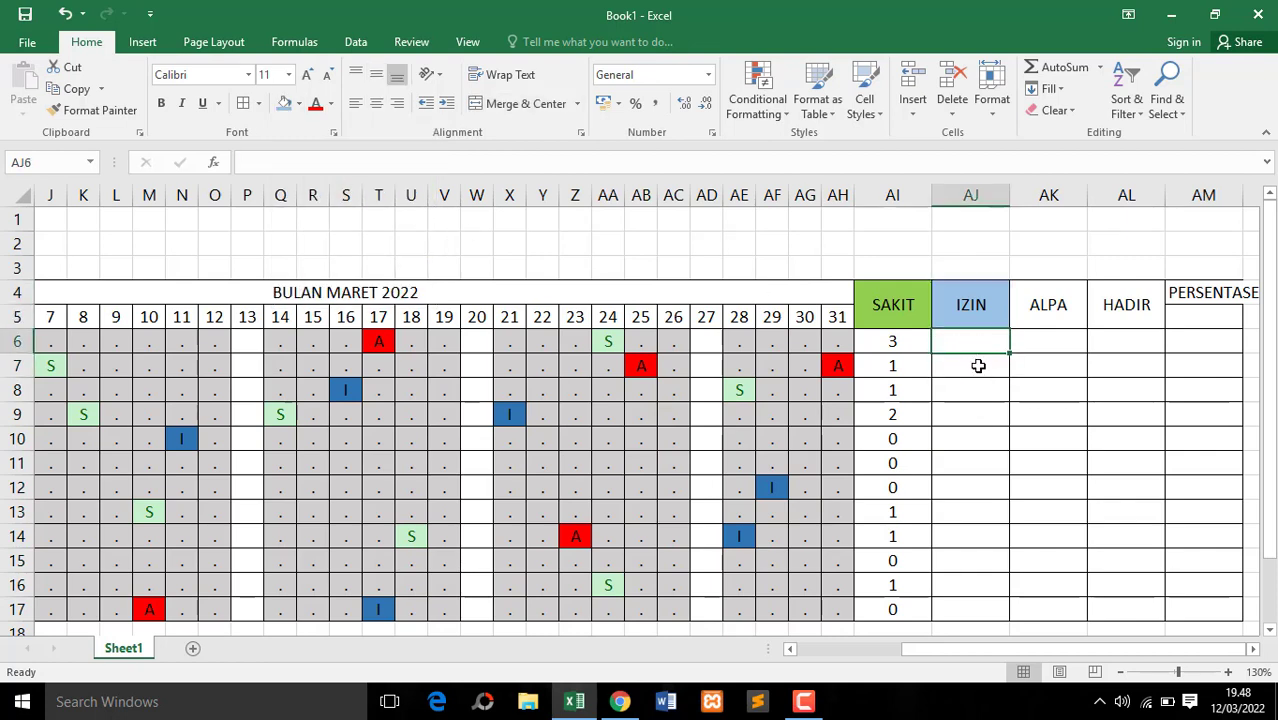
{"action": "left_click", "coordinate": [978, 365]}
{"action": "left_click", "coordinate": [978, 346]}
{"action": "type", "text": "=COUNTI"}
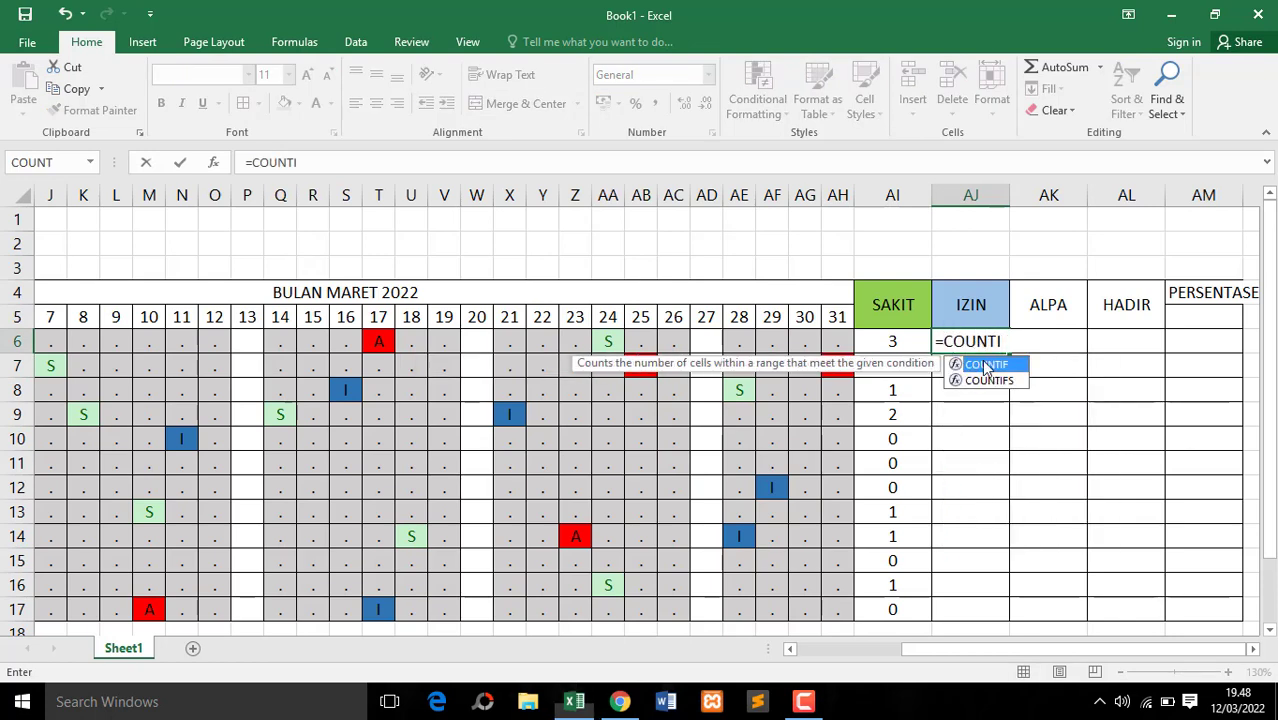
{"action": "double_click", "coordinate": [985, 366]}
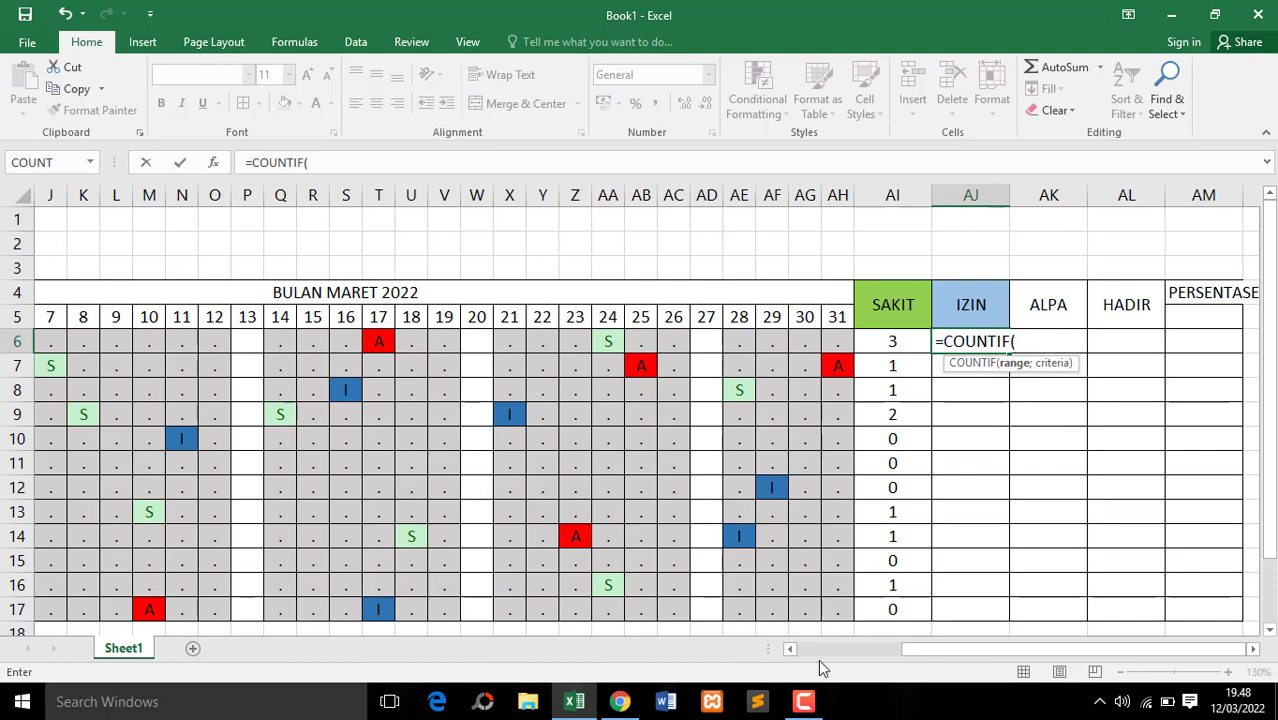
{"action": "left_click_drag", "start_coordinate": [927, 650], "coordinate": [697, 650]}
{"action": "left_click_drag", "start_coordinate": [343, 344], "coordinate": [1033, 350]}
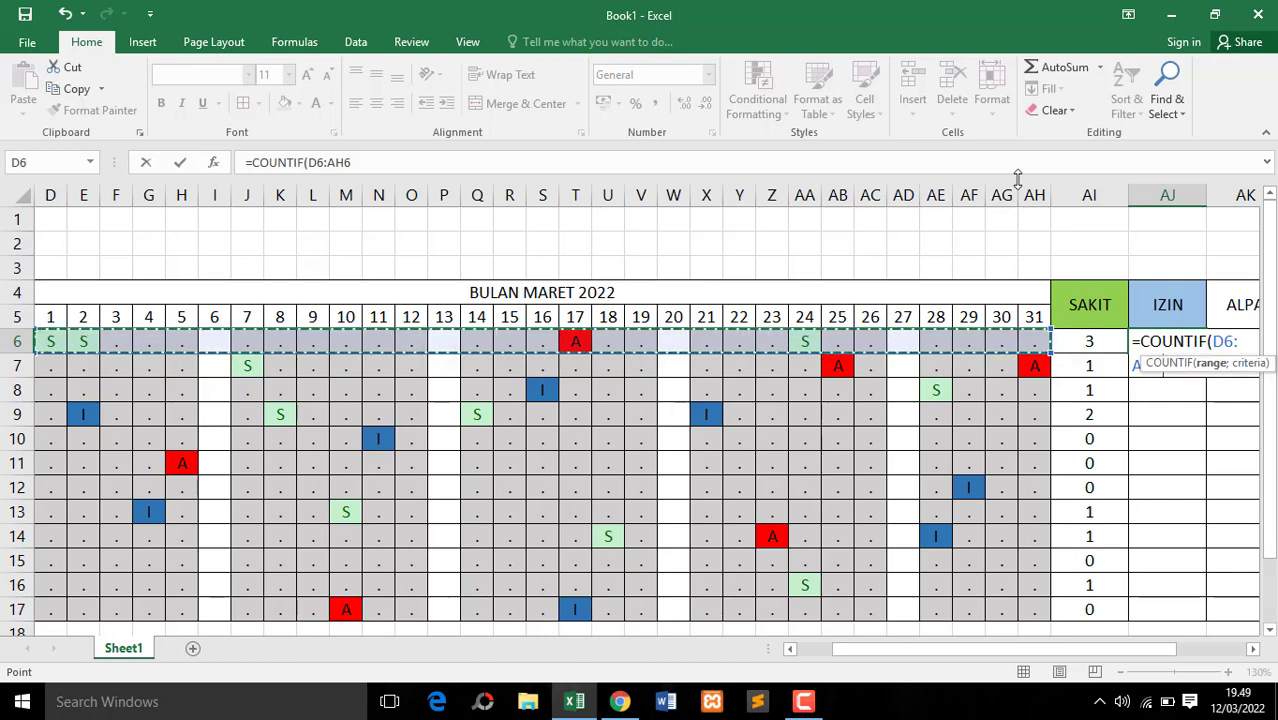
{"action": "type", "text": ";"}
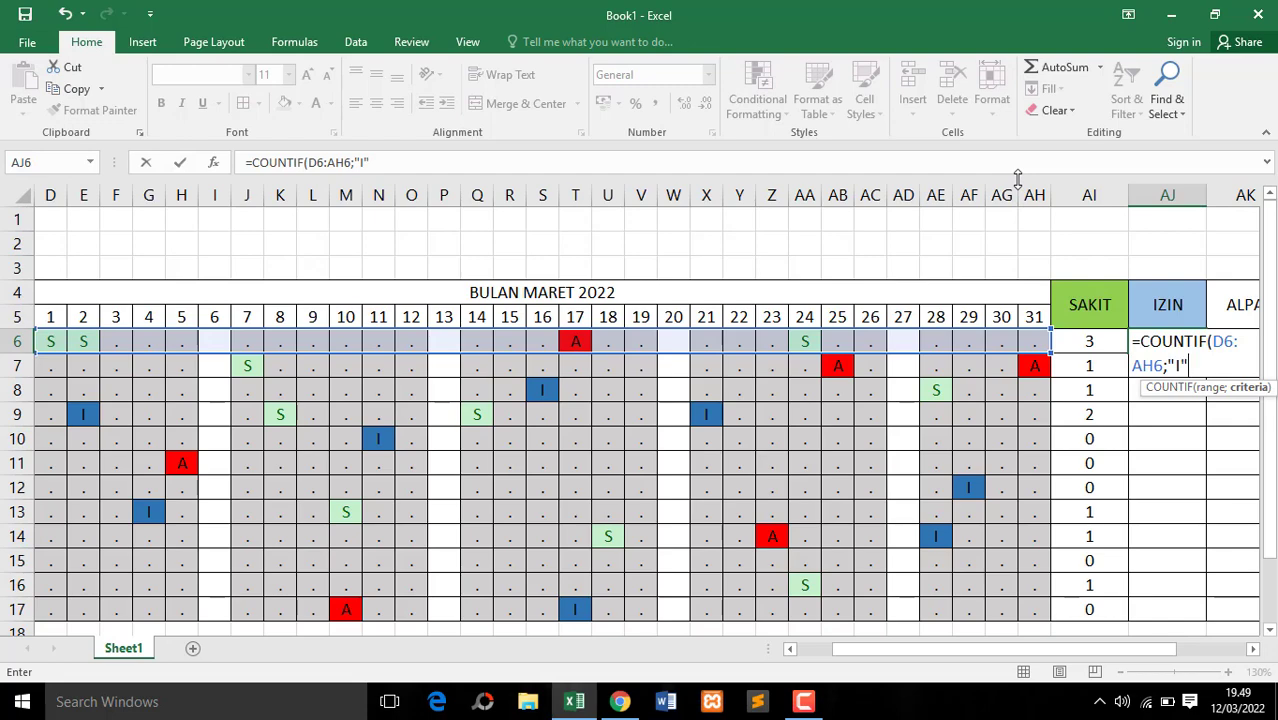
{"action": "type", "text": "\"I\""}
{"action": "key", "text": "Return"}
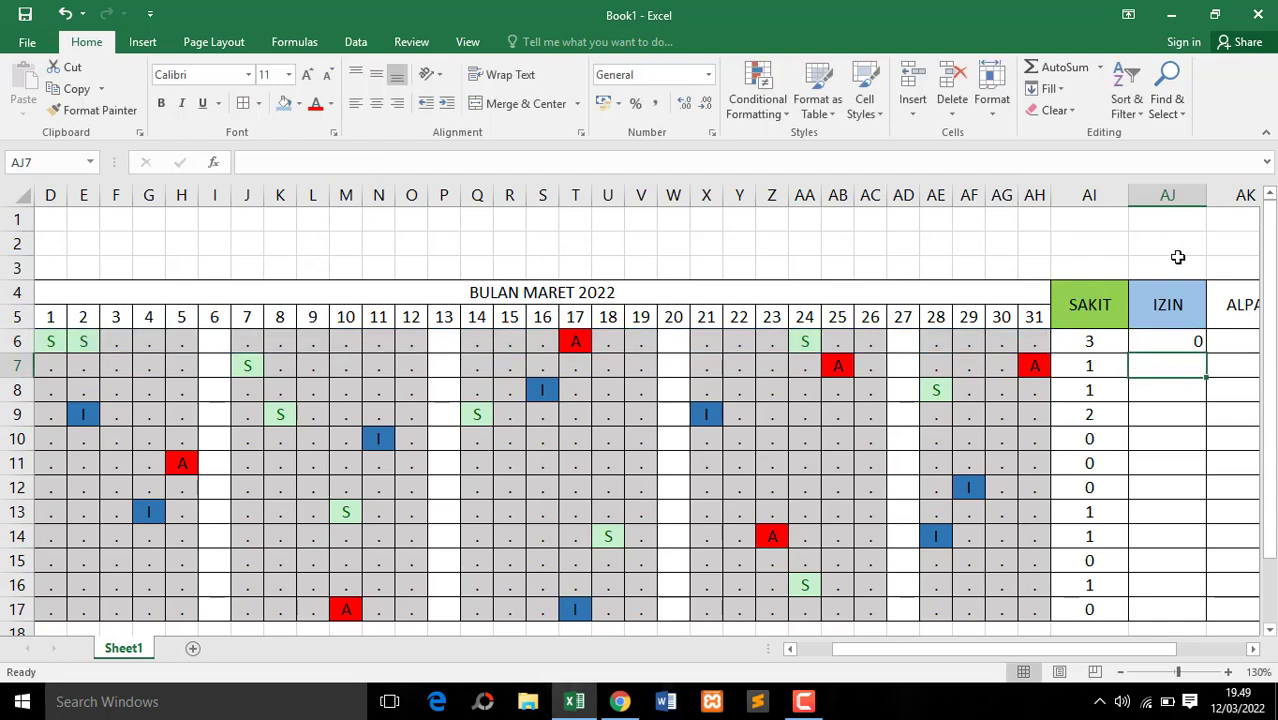
Center the IZIN count in AJ6, copy its COUNTIF formula down through AJ17 and check the copied cells
{"action": "scroll", "coordinate": [1140, 630], "scroll_direction": "right", "scroll_amount": 2}
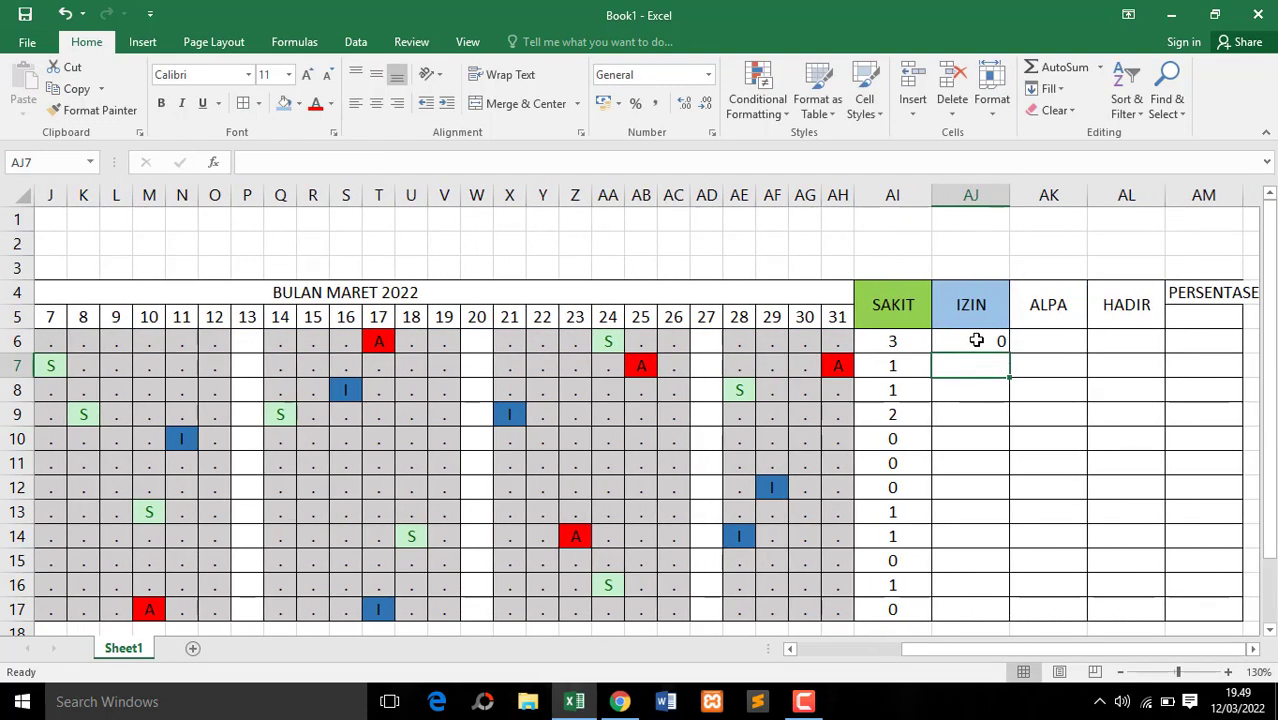
{"action": "left_click", "coordinate": [975, 341]}
{"action": "left_click", "coordinate": [378, 104]}
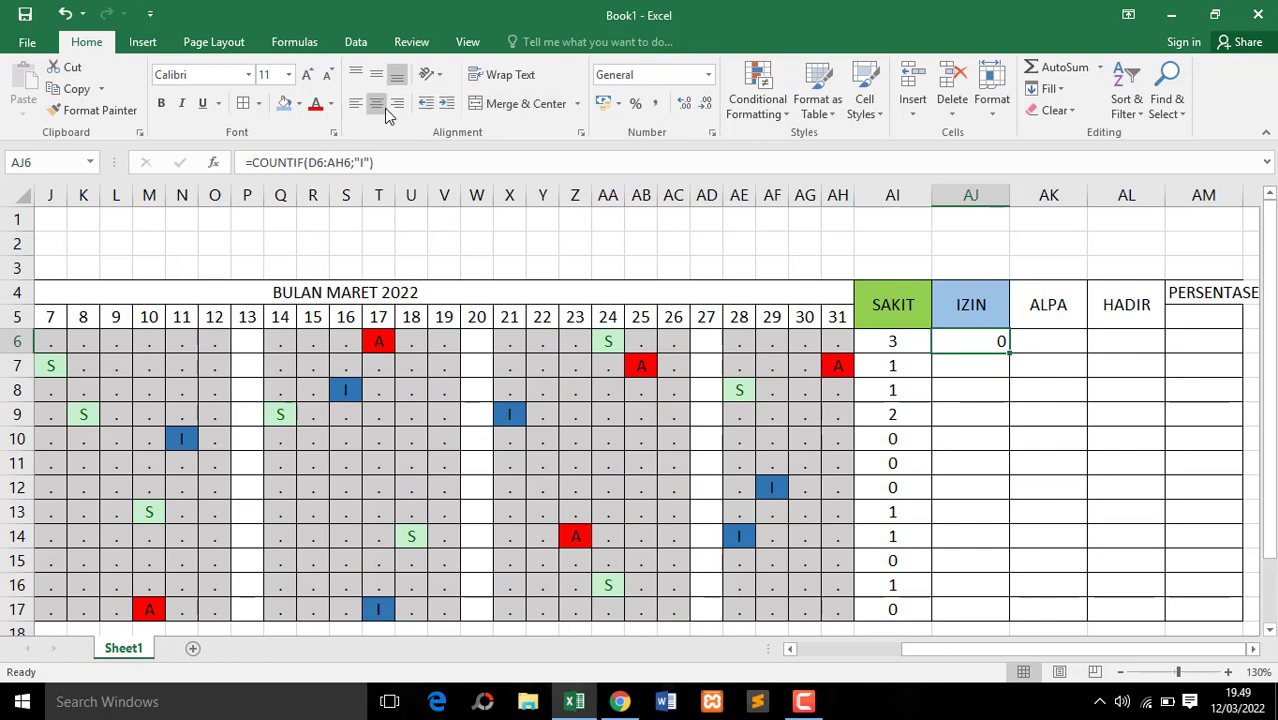
{"action": "left_click_drag", "start_coordinate": [1010, 353], "coordinate": [1000, 622]}
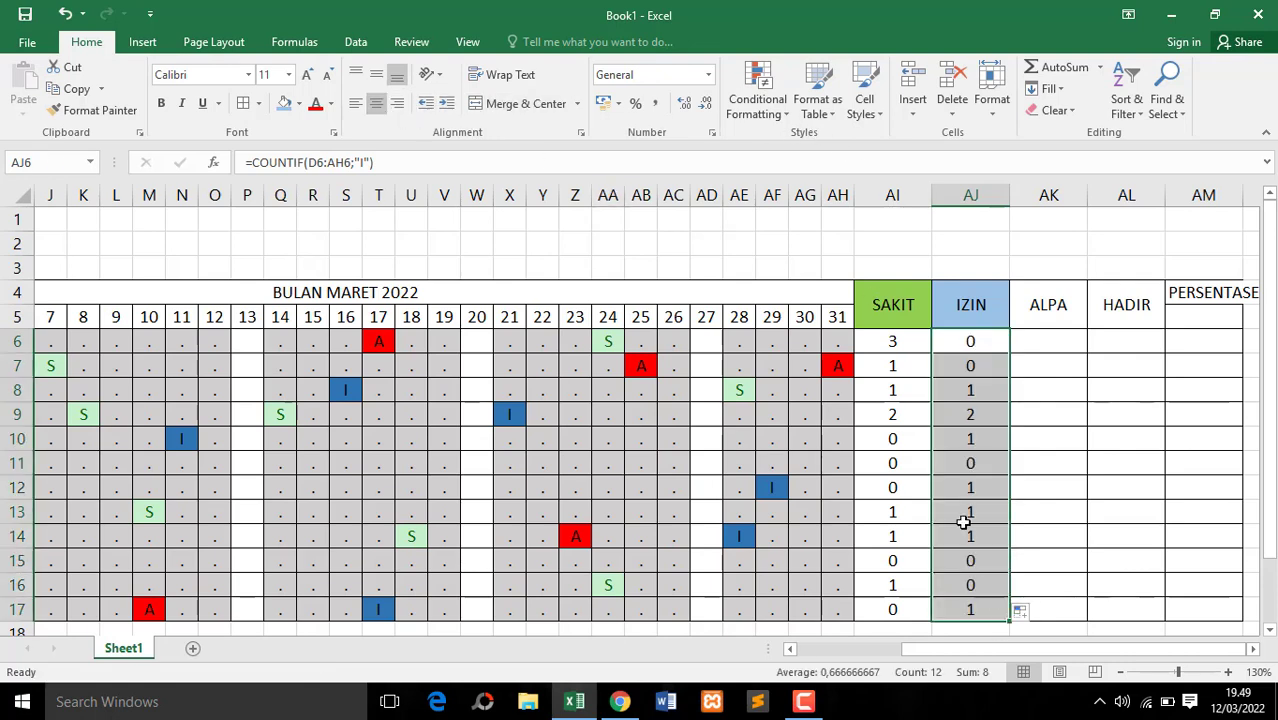
{"action": "left_click", "coordinate": [965, 414]}
{"action": "left_click", "coordinate": [976, 440]}
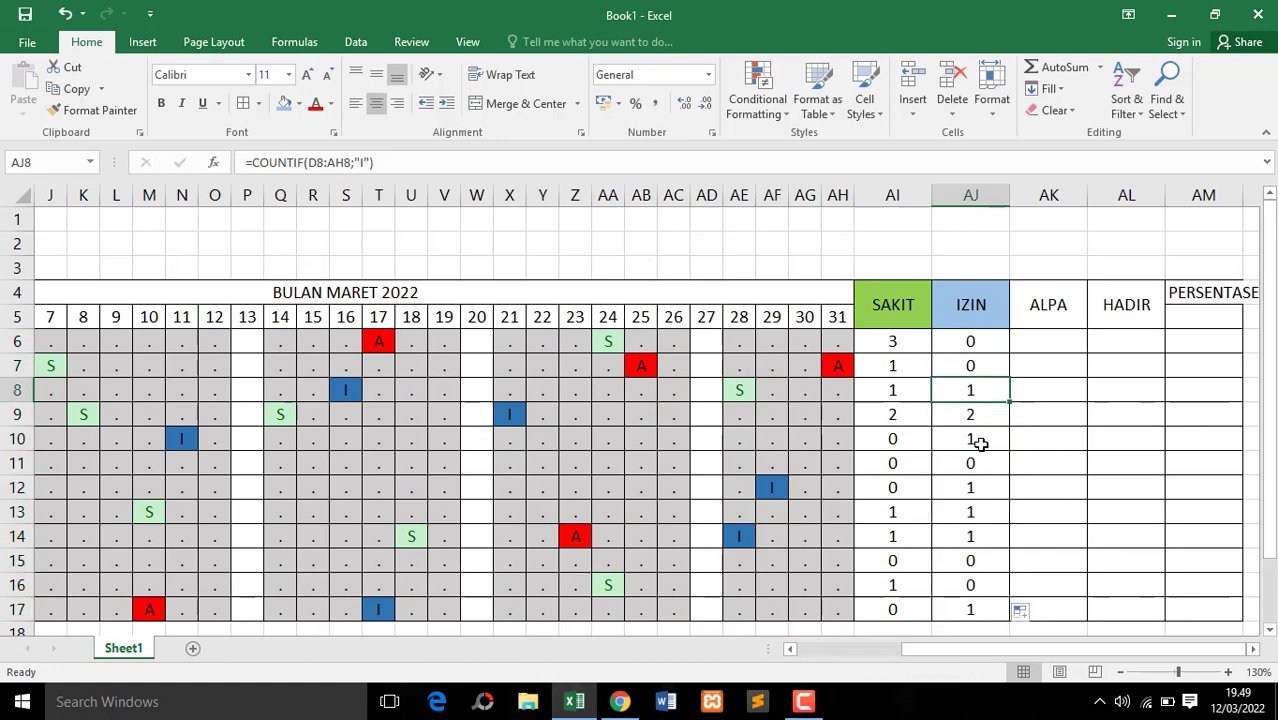
{"action": "left_click", "coordinate": [978, 487]}
{"action": "left_click", "coordinate": [984, 515]}
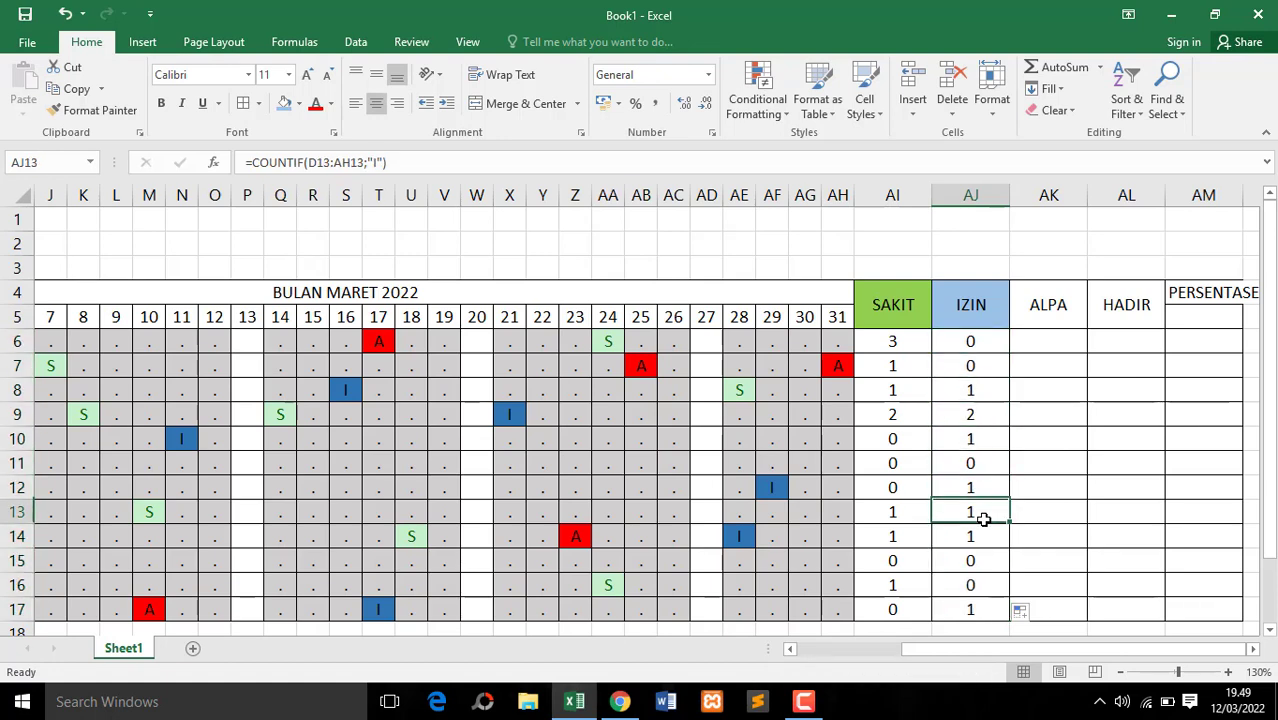
Fill the ALPA header cell with light orange
{"action": "left_click", "coordinate": [1052, 302]}
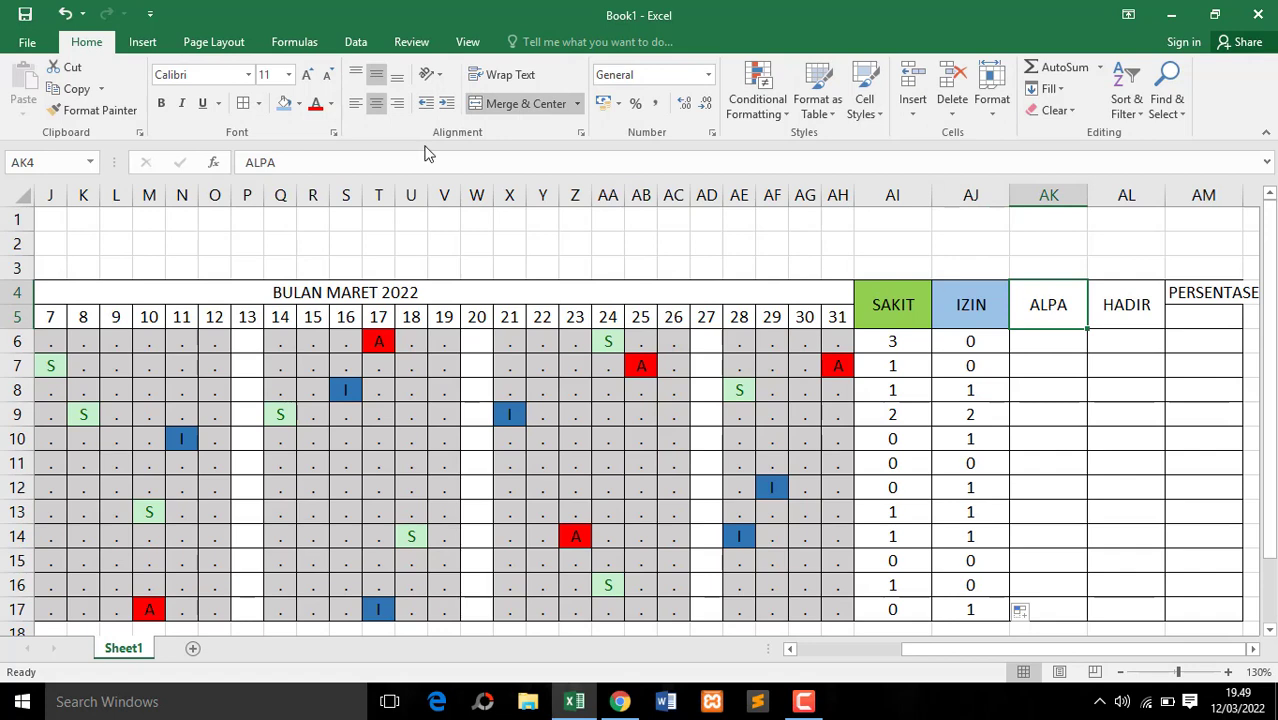
{"action": "left_click", "coordinate": [298, 103]}
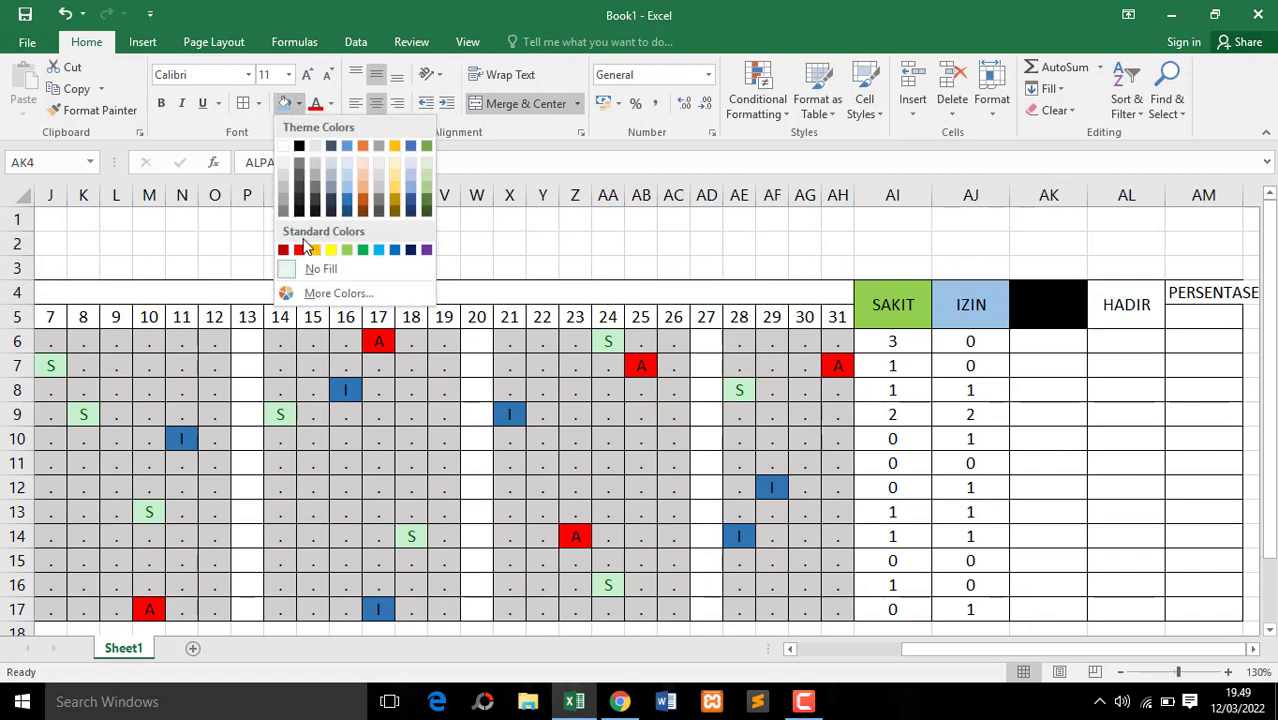
{"action": "left_click", "coordinate": [366, 181]}
{"action": "left_click", "coordinate": [1064, 350]}
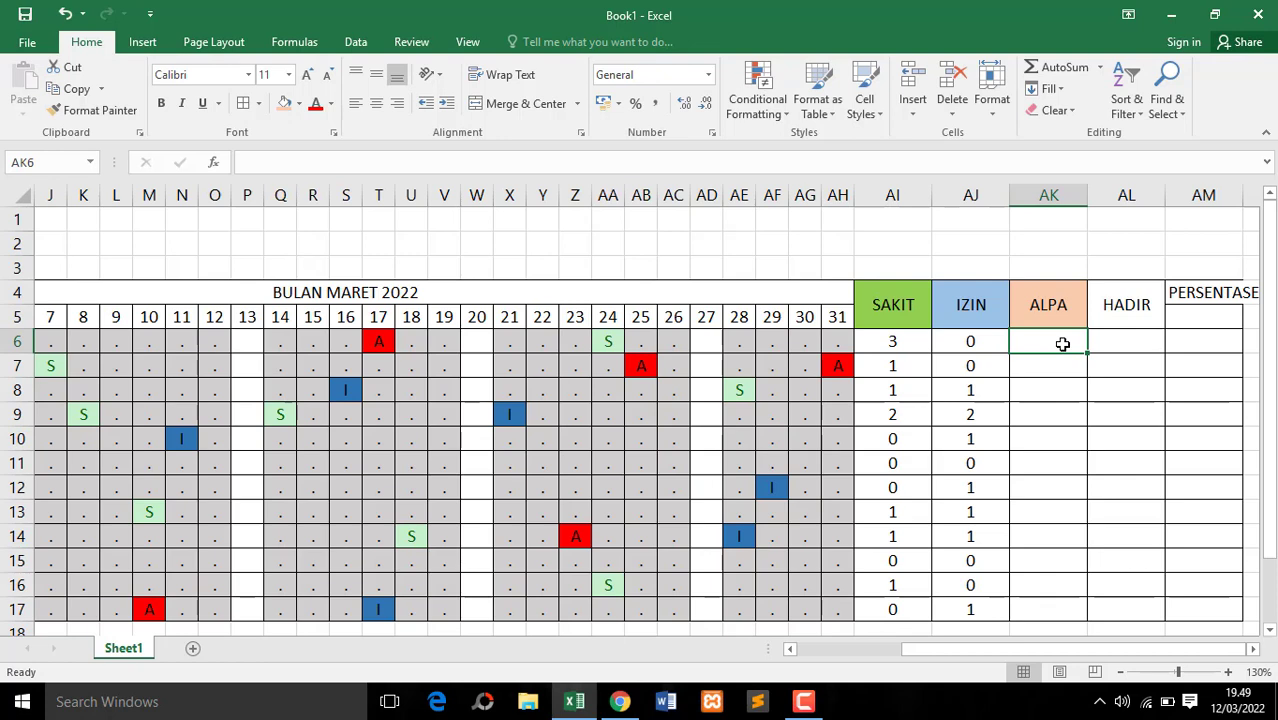
Enter =COUNTIF(D6:AH6;"A") in AK6 to count the first employee's unexcused absences
{"action": "type", "text": "=COUNT"}
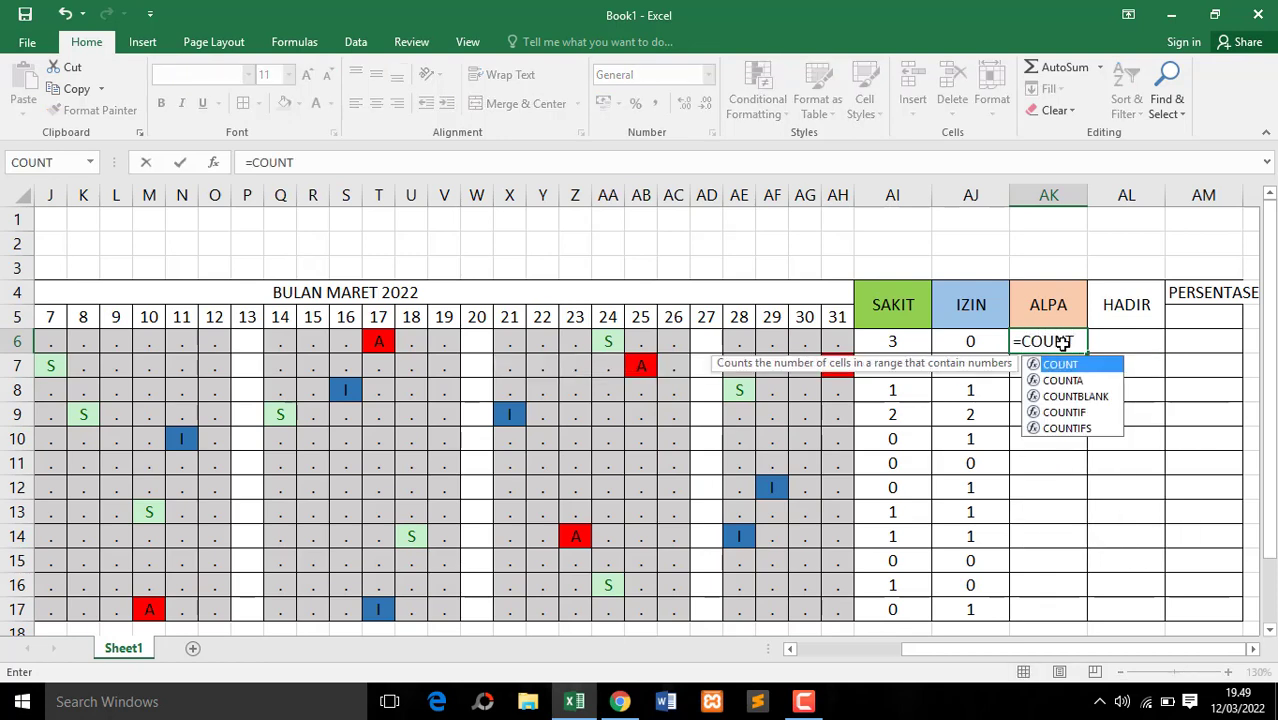
{"action": "double_click", "coordinate": [1080, 412]}
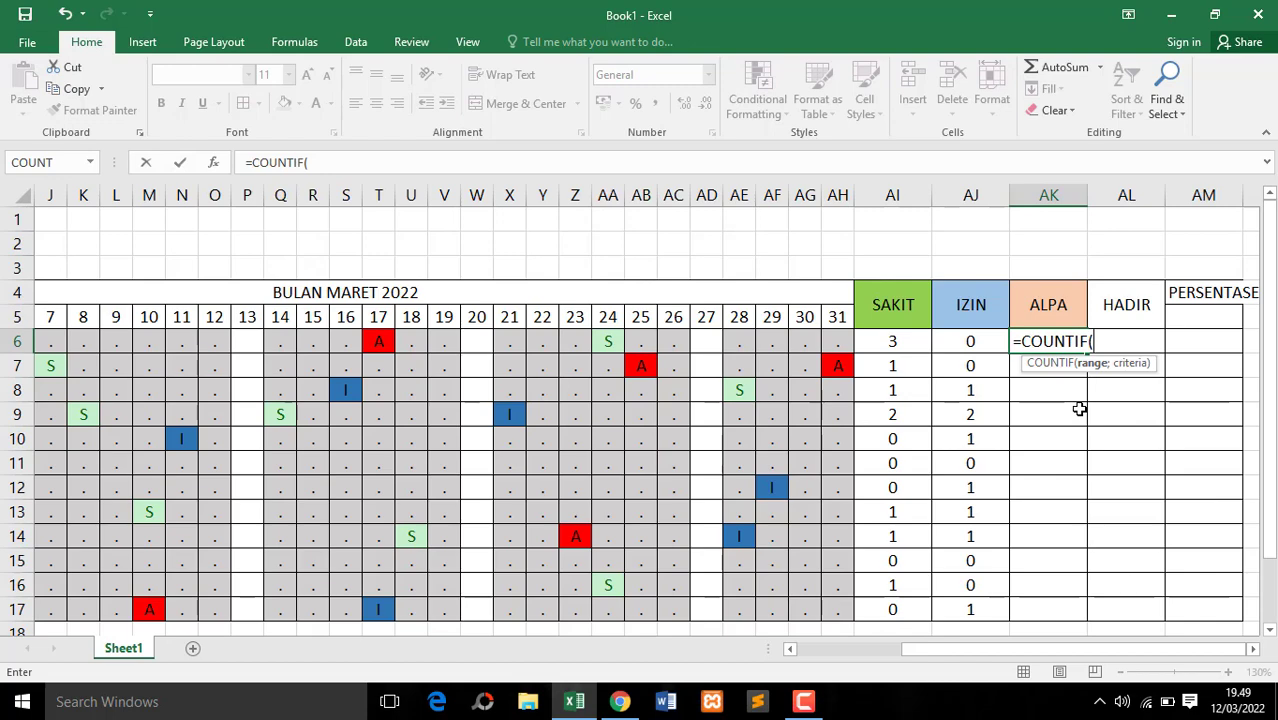
{"action": "left_click_drag", "start_coordinate": [1023, 648], "coordinate": [850, 650]}
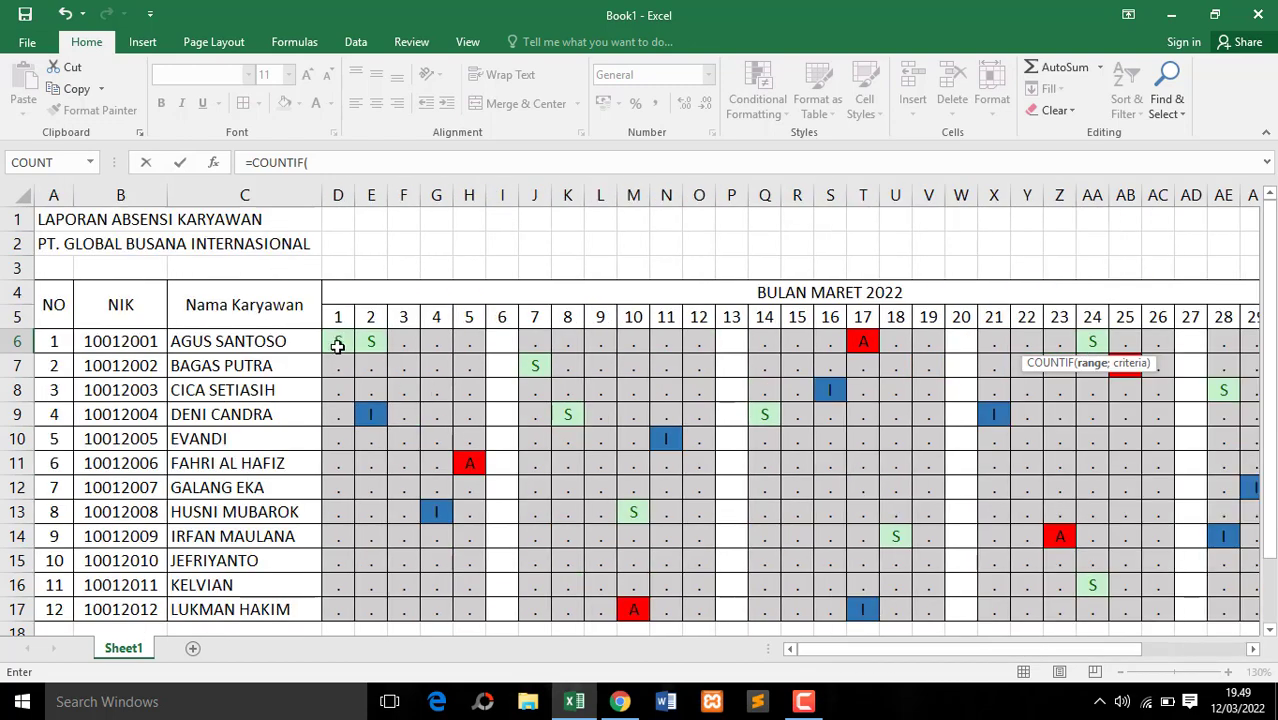
{"action": "left_click_drag", "start_coordinate": [337, 345], "coordinate": [1036, 342]}
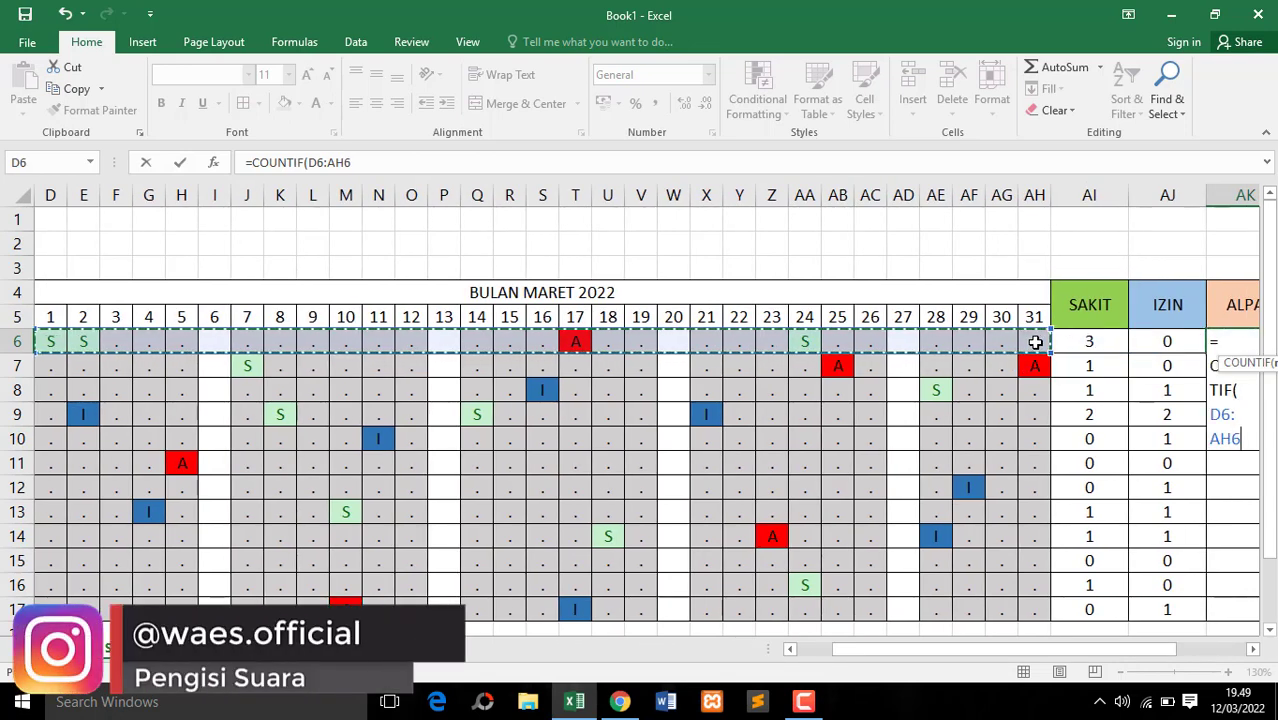
{"action": "type", "text": ";"}
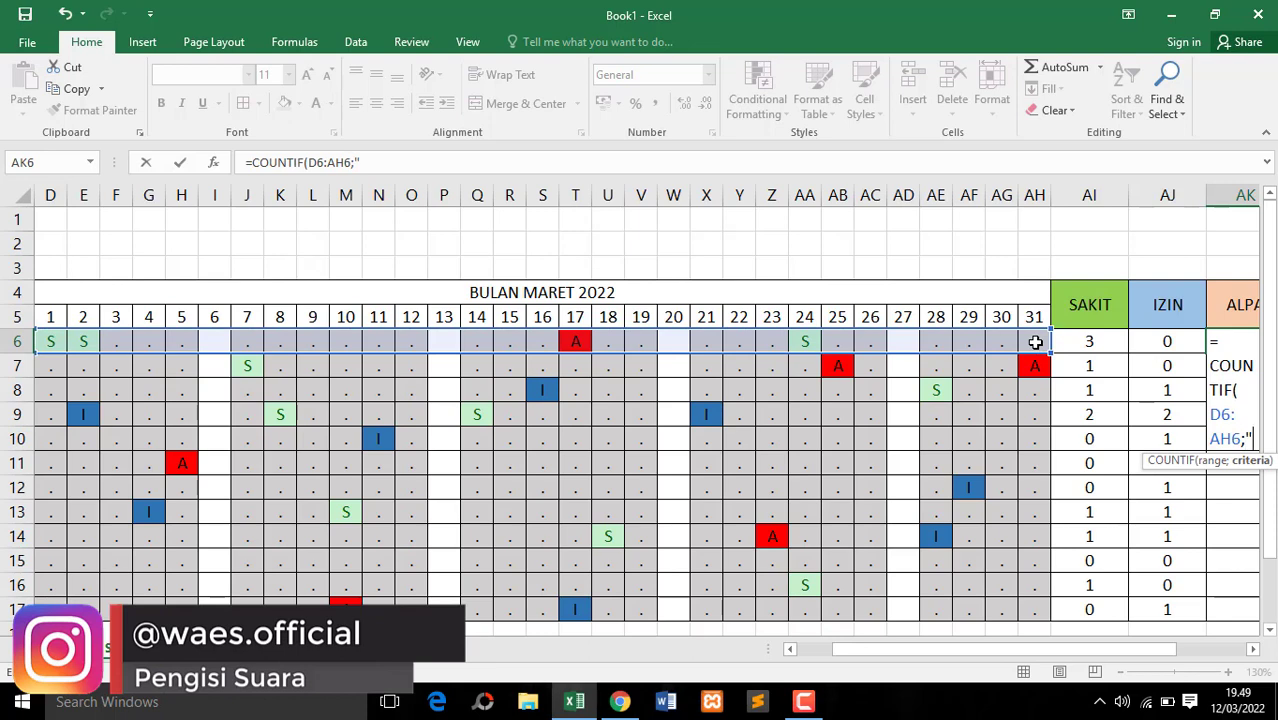
{"action": "type", "text": "\"A\""}
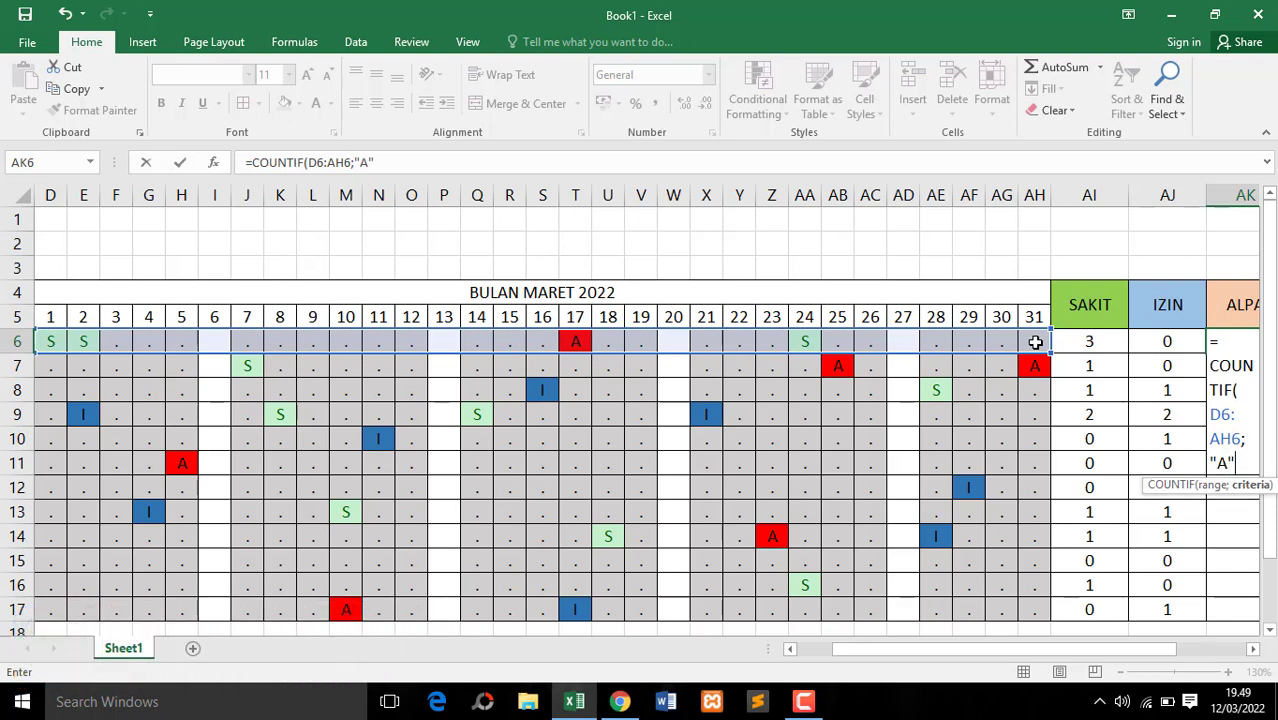
{"action": "key", "text": "Return"}
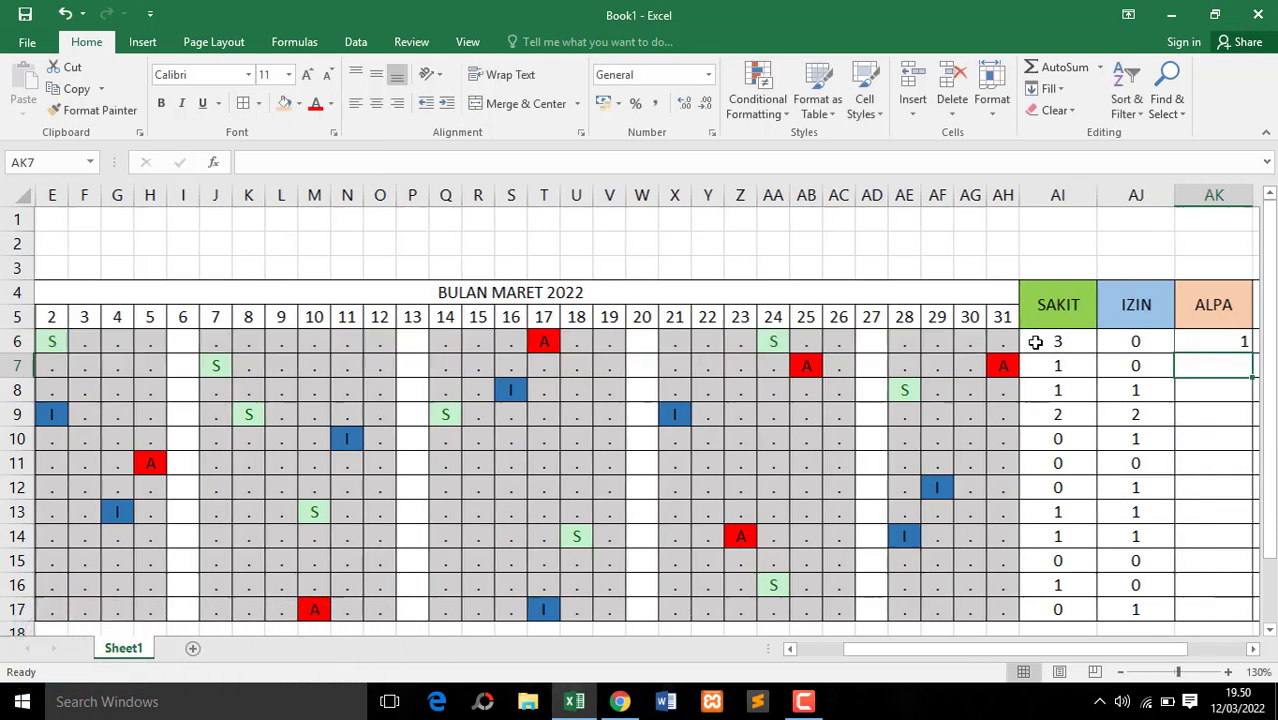
Copy the ALPA formula in AK6 down through AK17 and center the counts
{"action": "left_click_drag", "start_coordinate": [1148, 660], "coordinate": [1193, 660]}
{"action": "left_click", "coordinate": [1094, 339]}
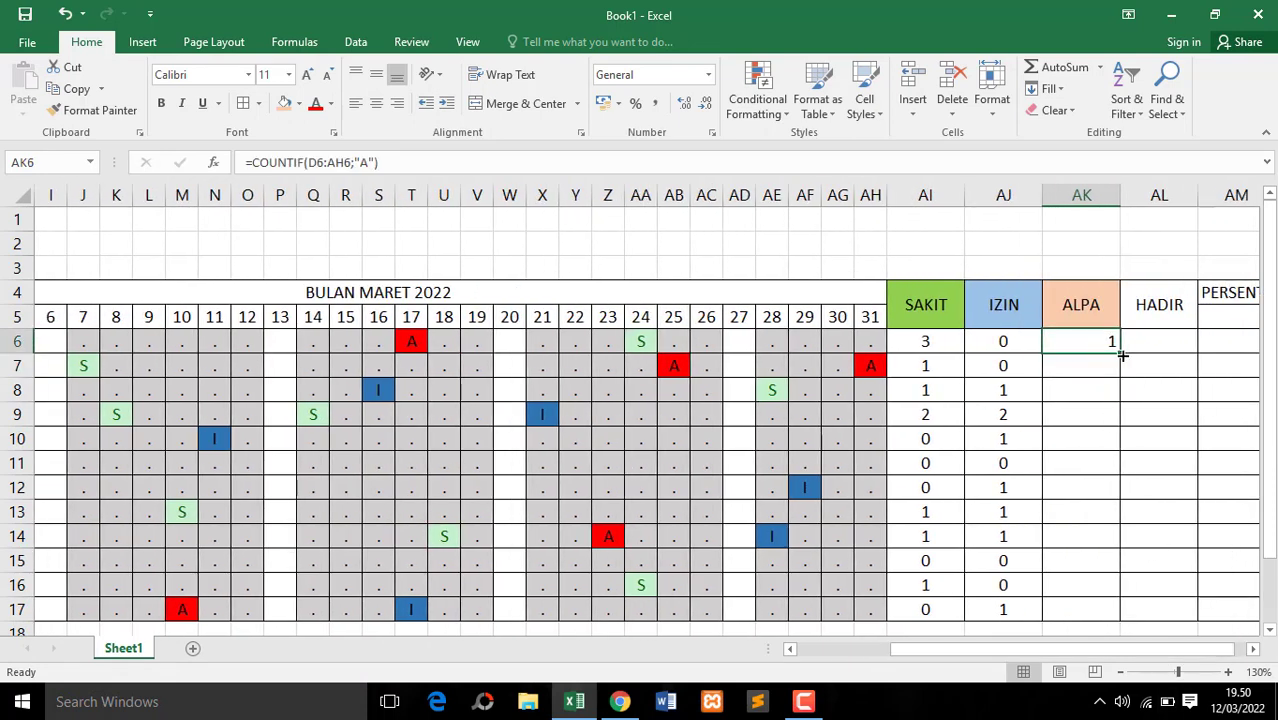
{"action": "left_click_drag", "start_coordinate": [1122, 355], "coordinate": [1097, 623]}
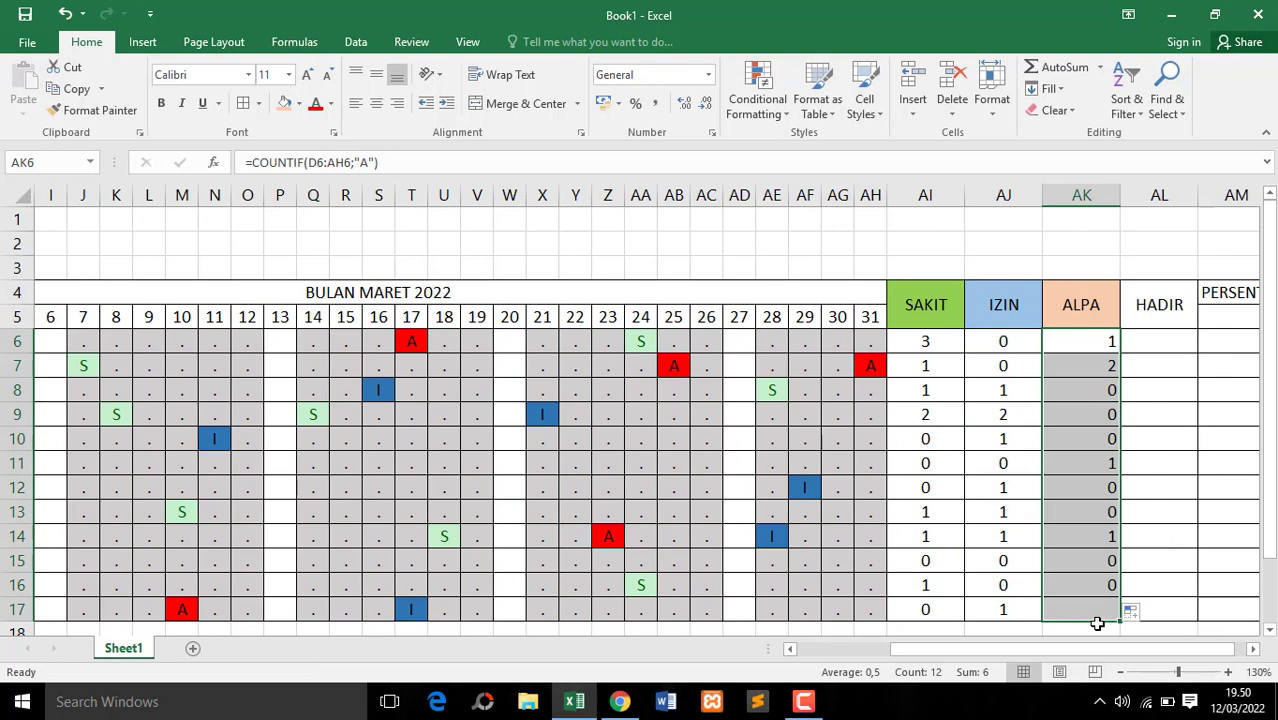
{"action": "left_click", "coordinate": [376, 103]}
Fill the HADIR header cell with light gray
{"action": "left_click", "coordinate": [1150, 318]}
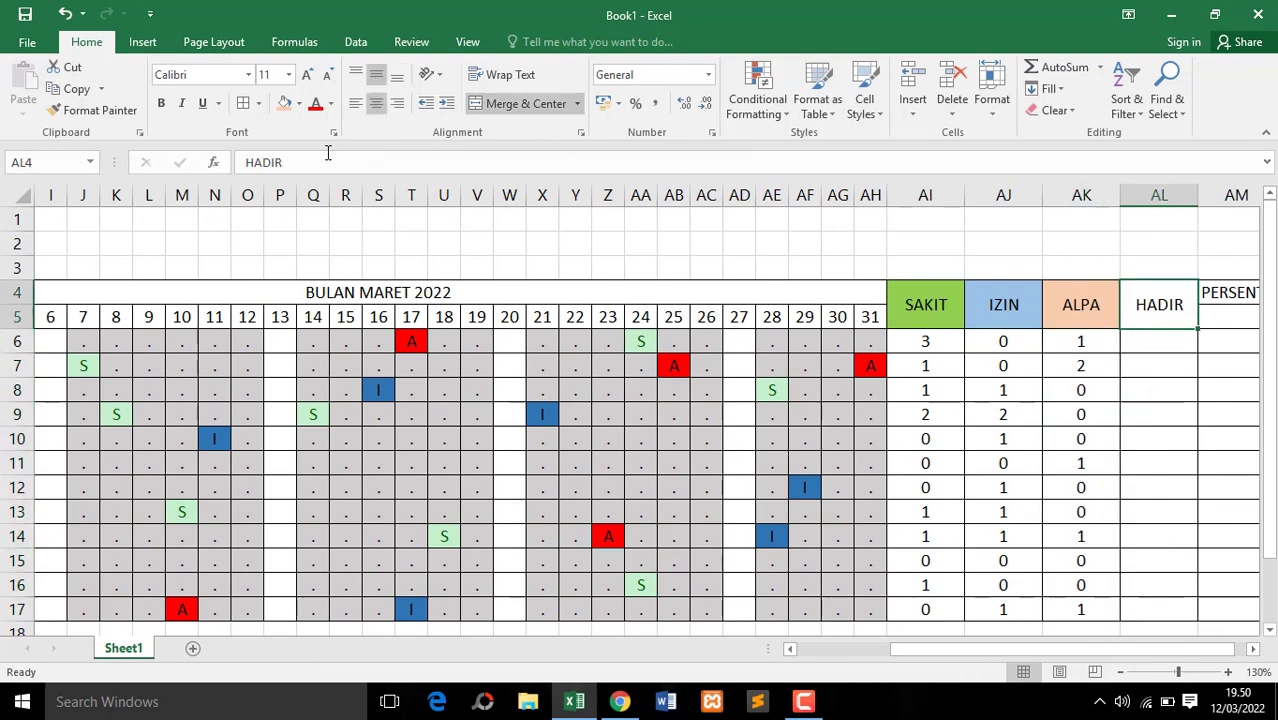
{"action": "left_click", "coordinate": [298, 104]}
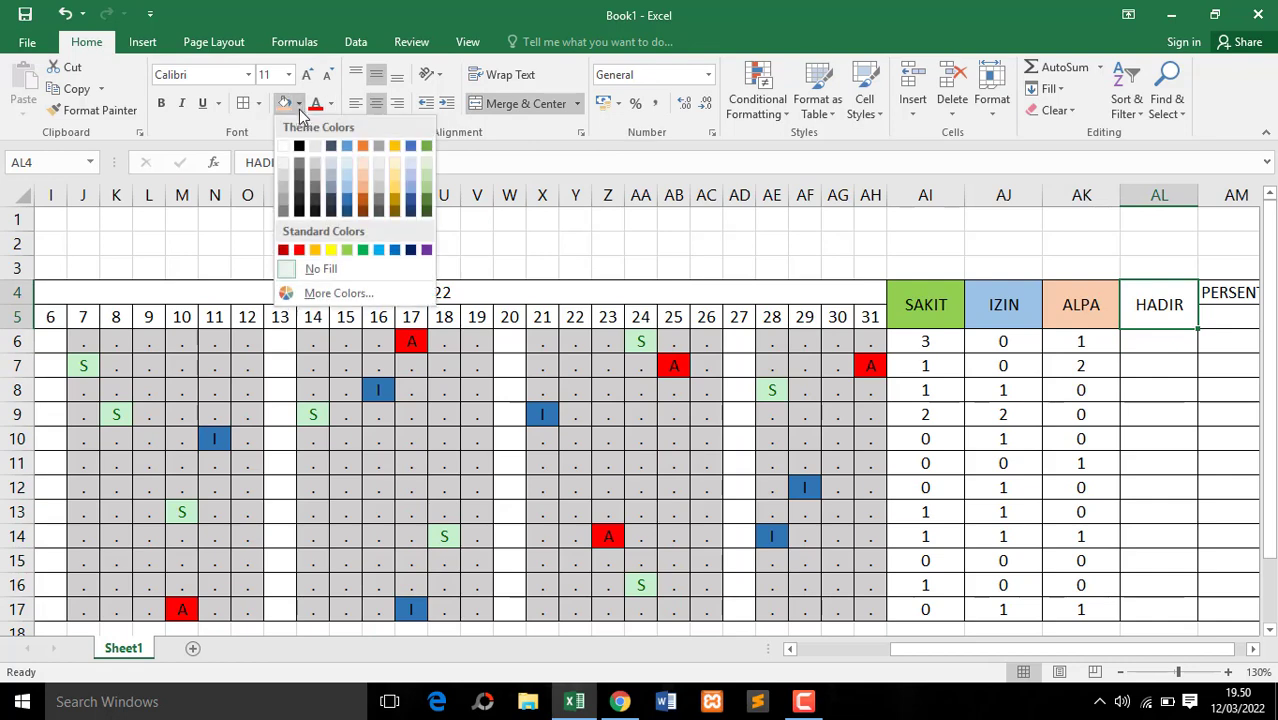
{"action": "left_click", "coordinate": [315, 168]}
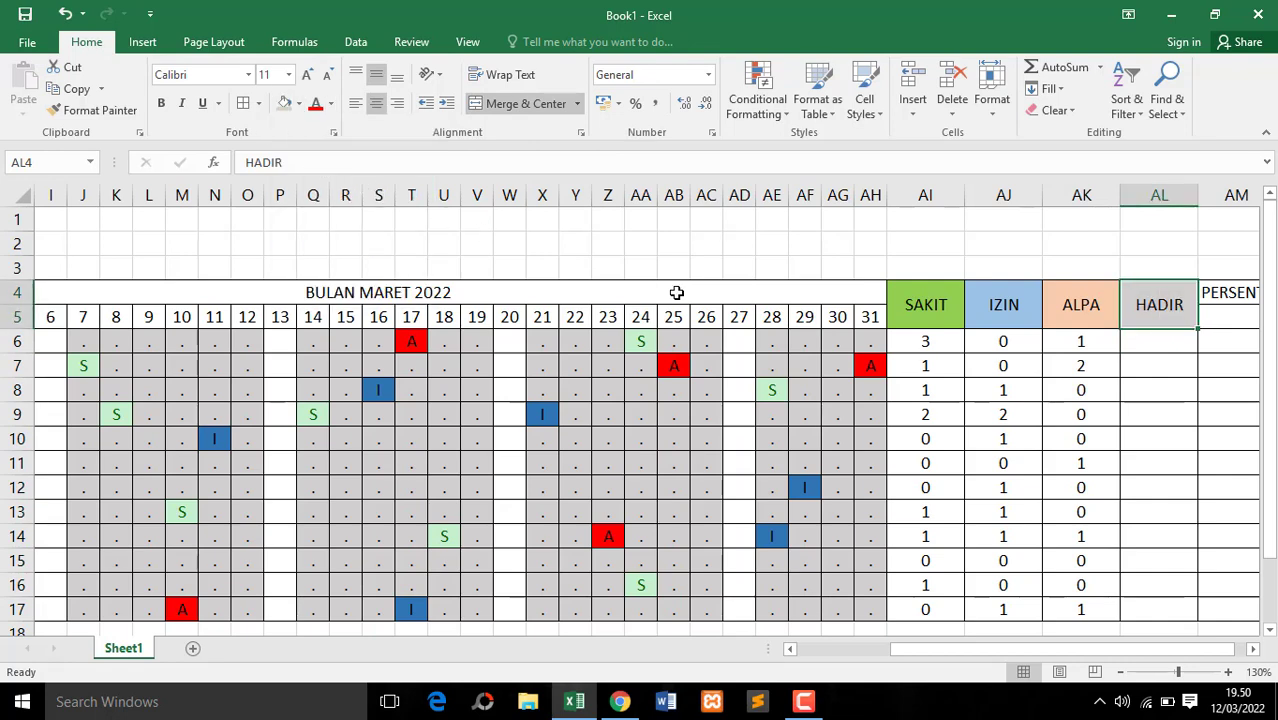
Enter =COUNTIF(D6:AH6;".") in AL6 to count the first employee's days present
{"action": "left_click", "coordinate": [1158, 341]}
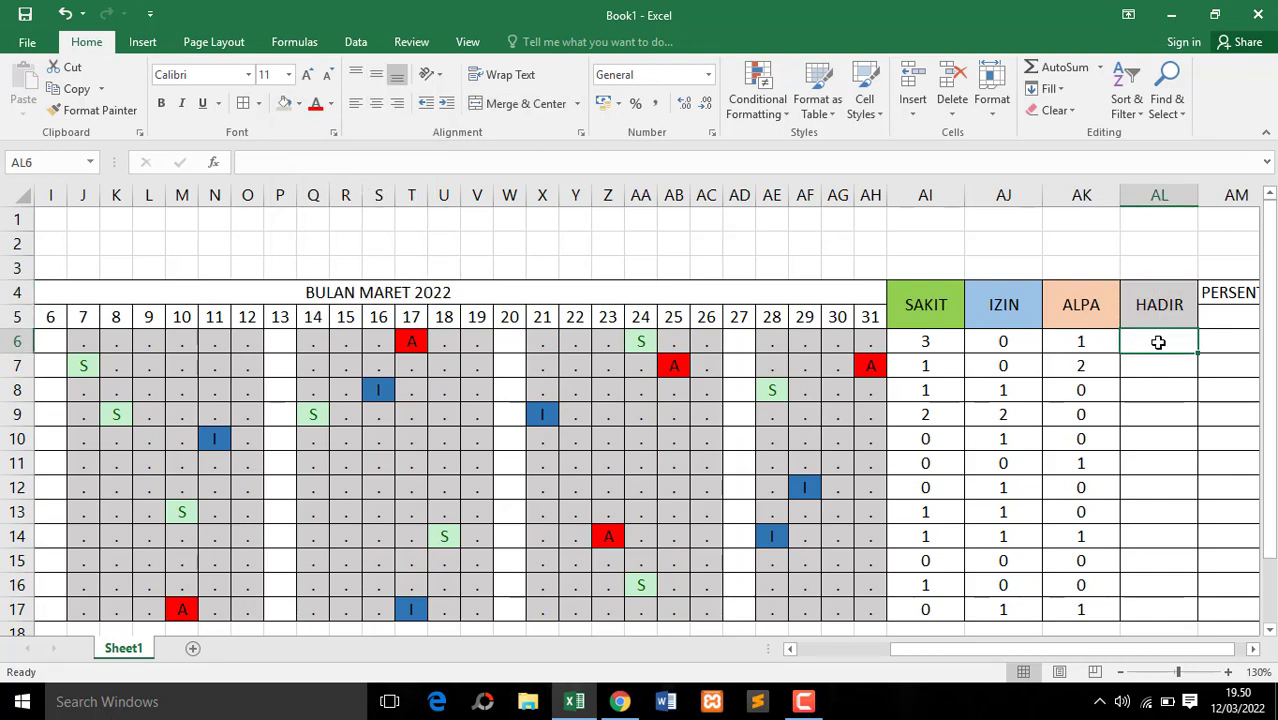
{"action": "type", "text": "="}
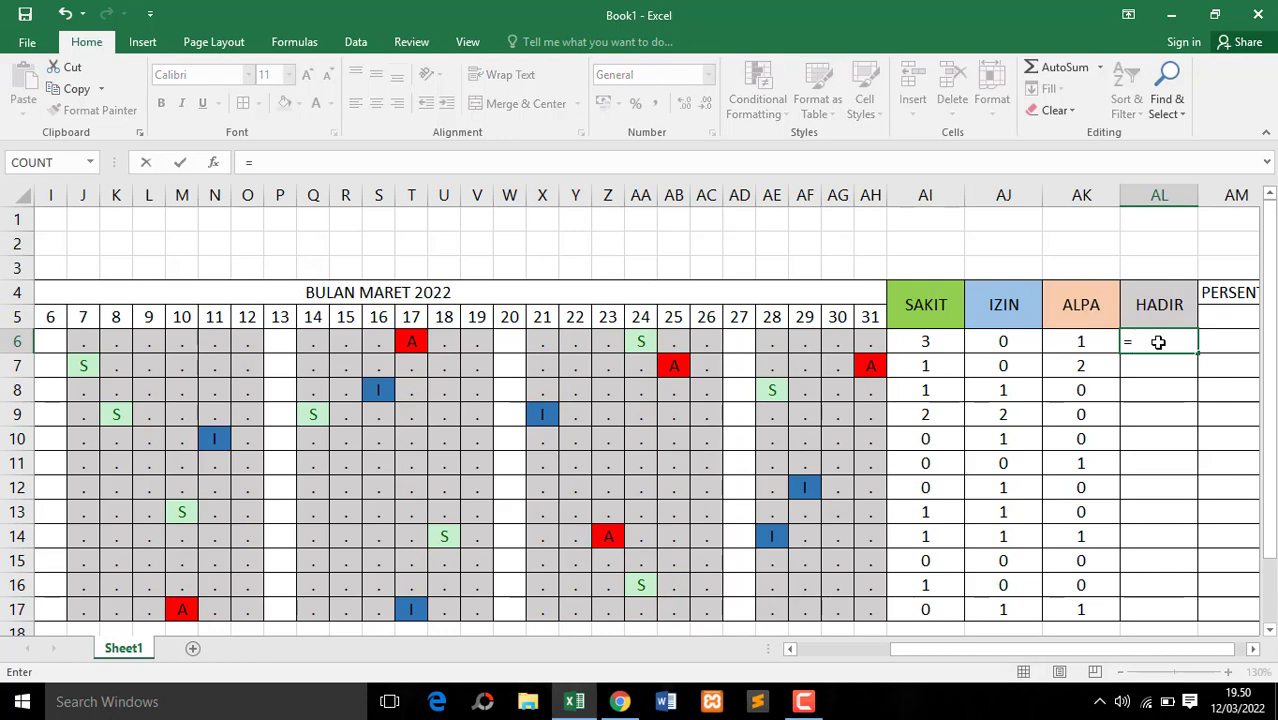
{"action": "type", "text": "COUNT"}
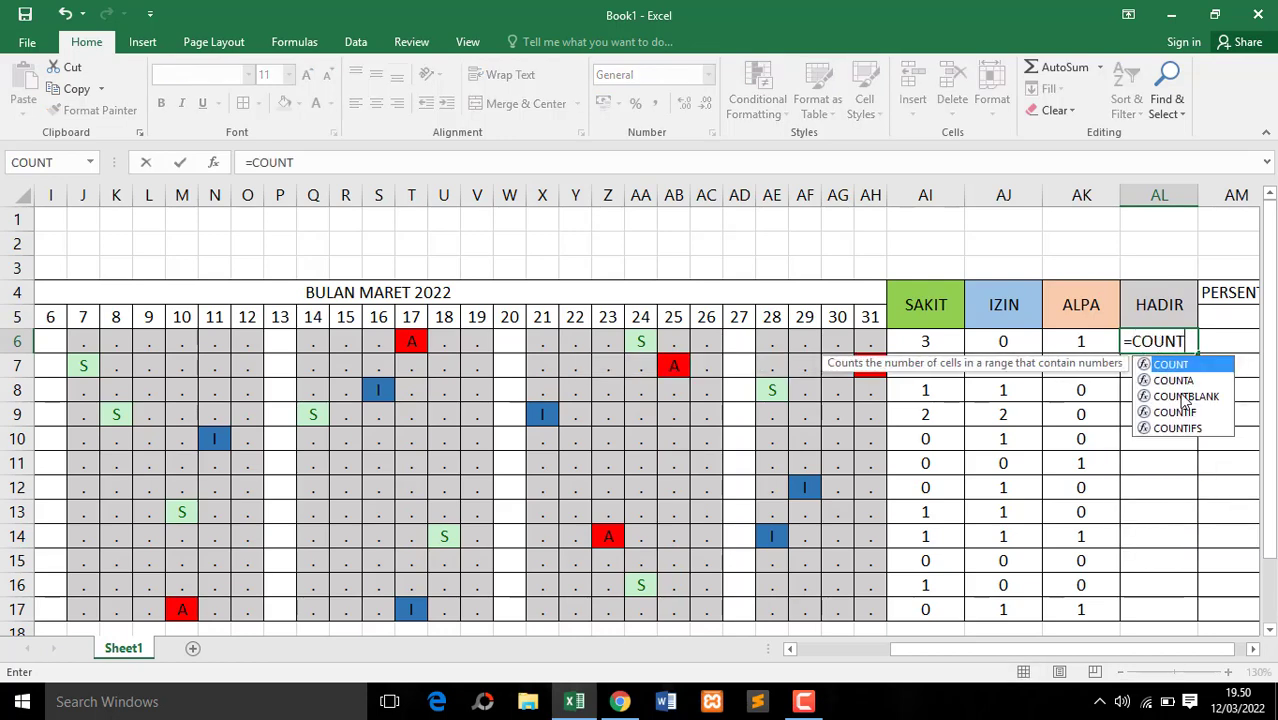
{"action": "double_click", "coordinate": [1176, 412]}
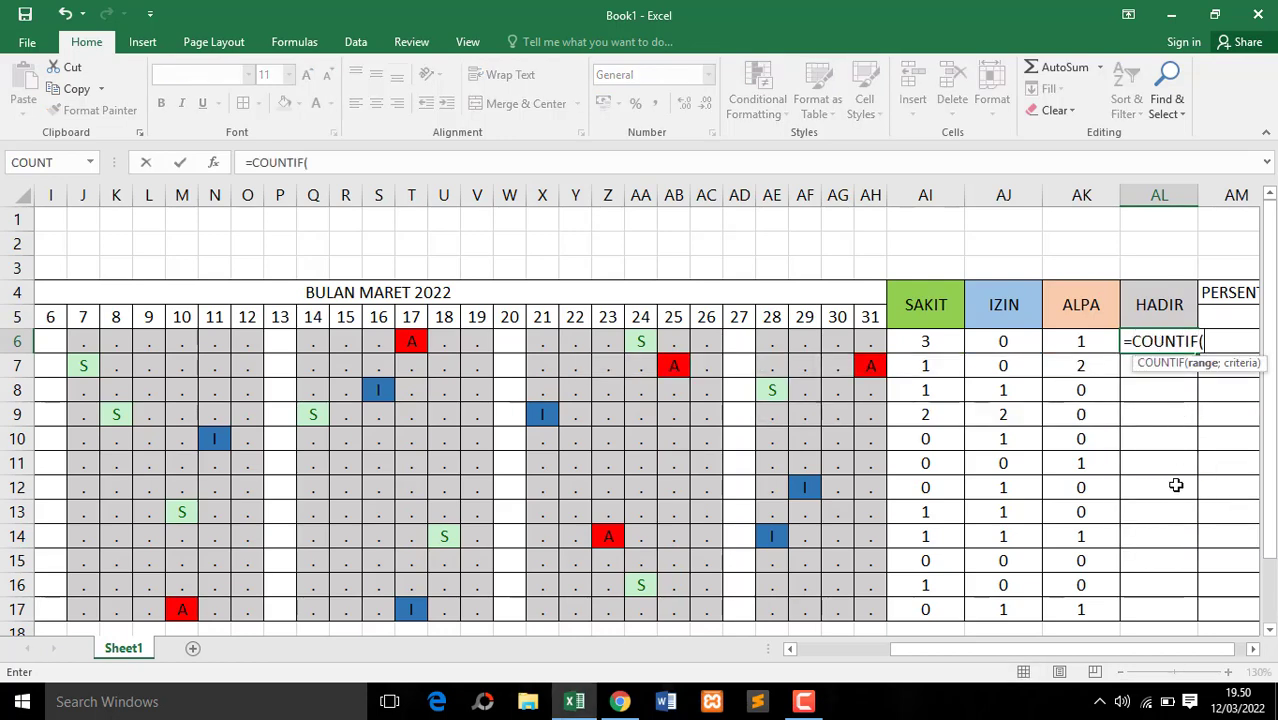
{"action": "left_click_drag", "start_coordinate": [1103, 647], "coordinate": [964, 654]}
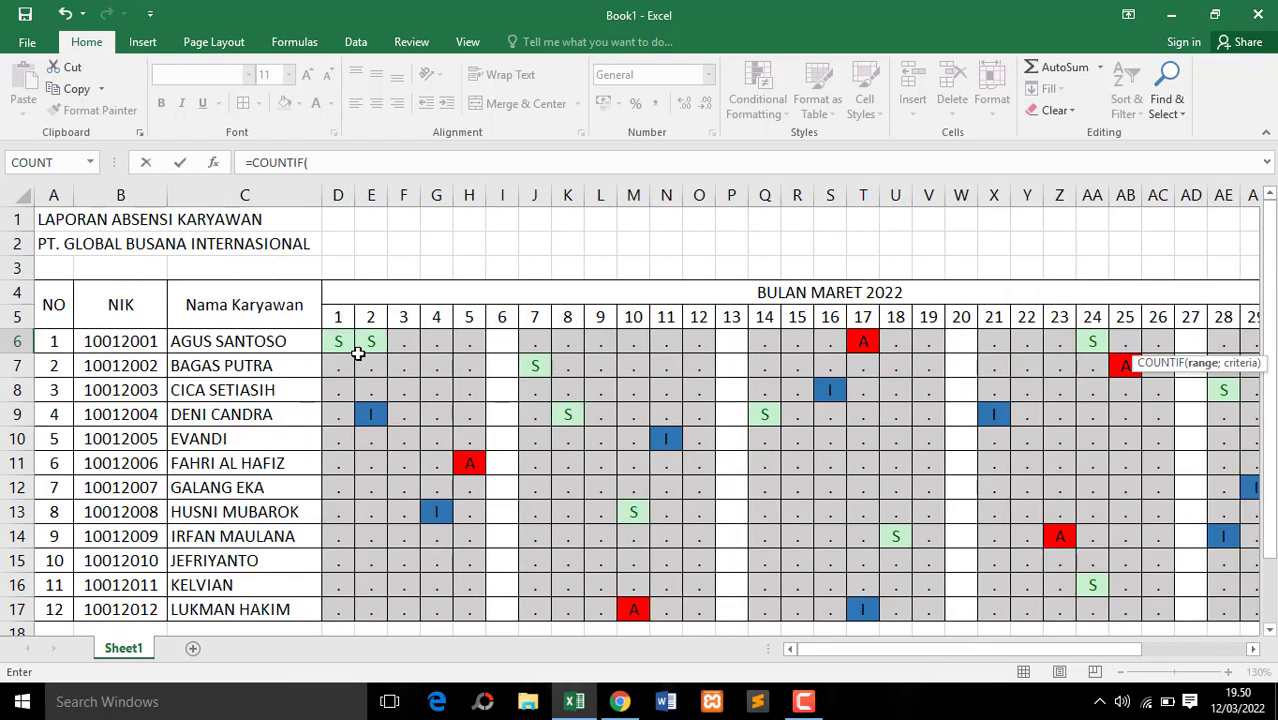
{"action": "left_click_drag", "start_coordinate": [338, 341], "coordinate": [944, 334]}
{"action": "left_click_drag", "start_coordinate": [890, 340], "coordinate": [888, 340]}
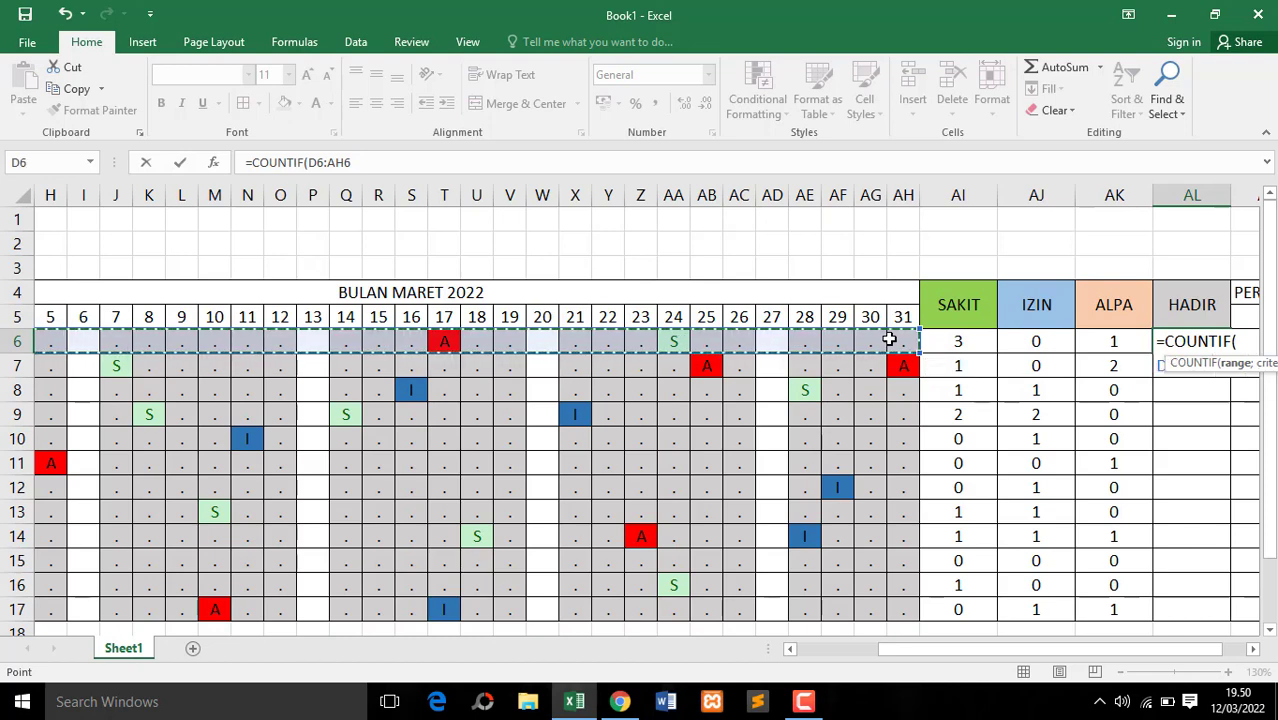
{"action": "type", "text": ";\"."}
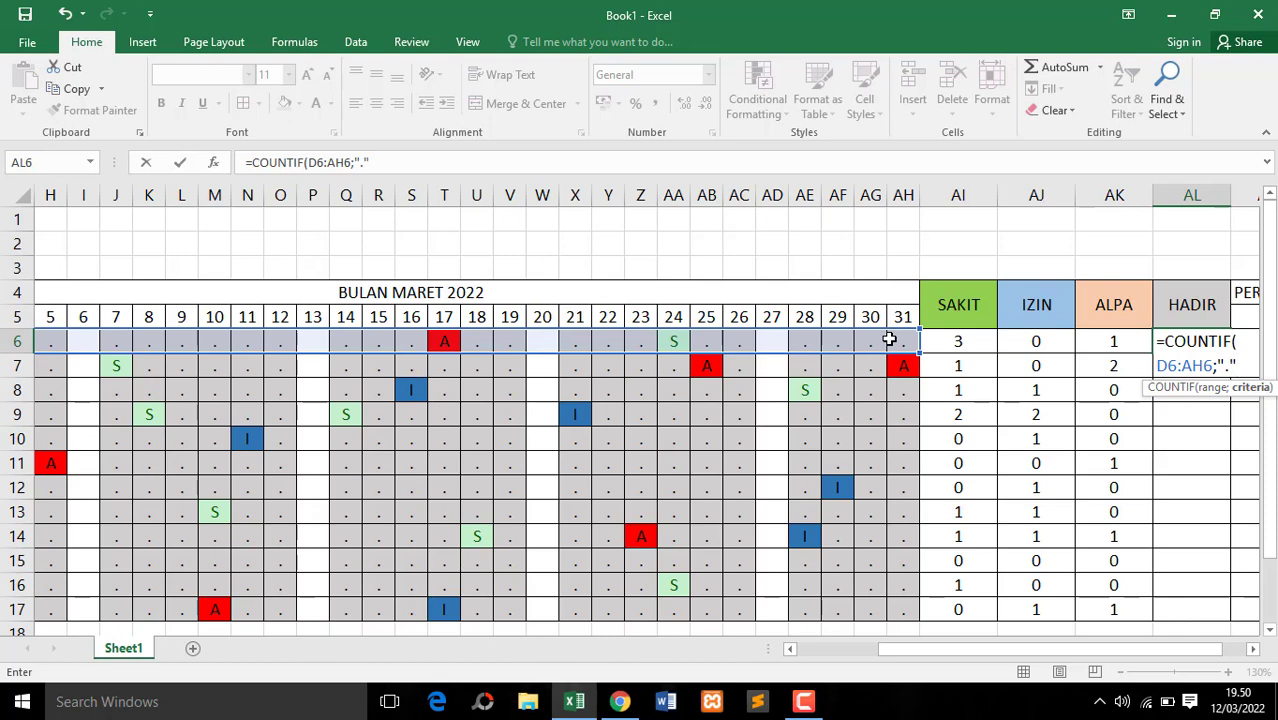
{"action": "type", "text": ")"}
{"action": "key", "text": "Return"}
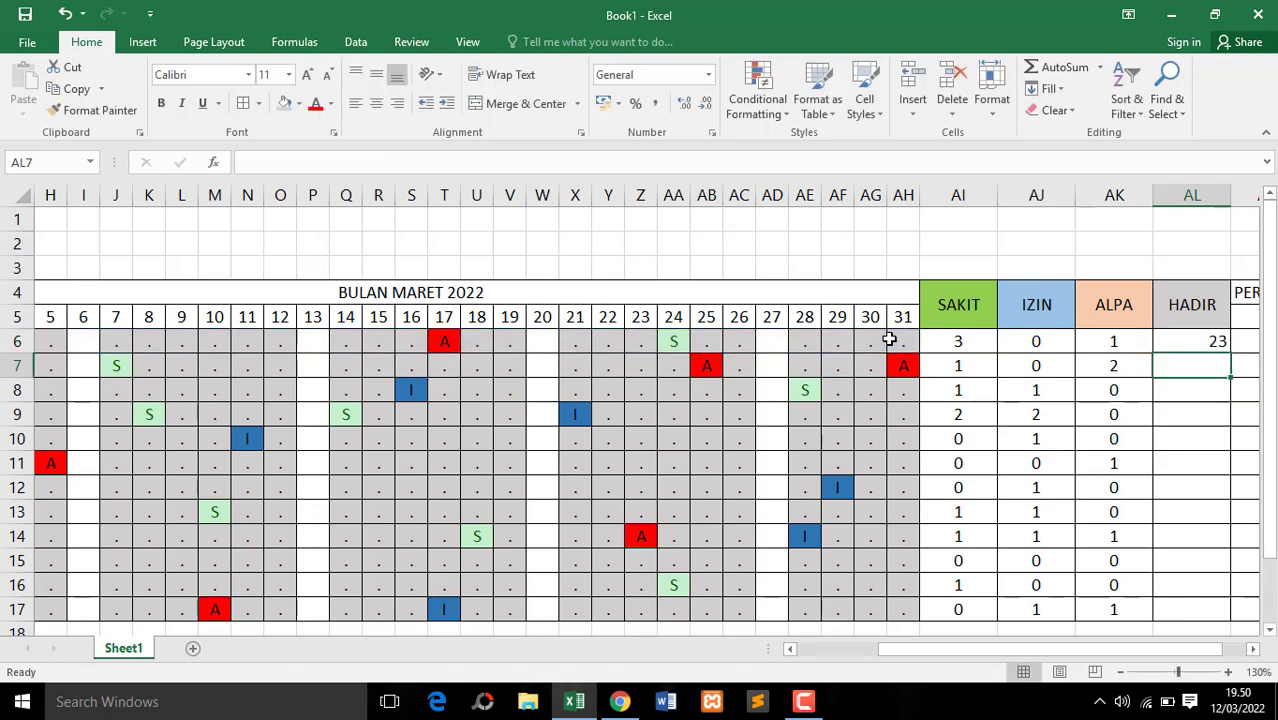
Copy the HADIR formula in AL6 down through AL17 and center the counts
{"action": "key", "text": "Up"}
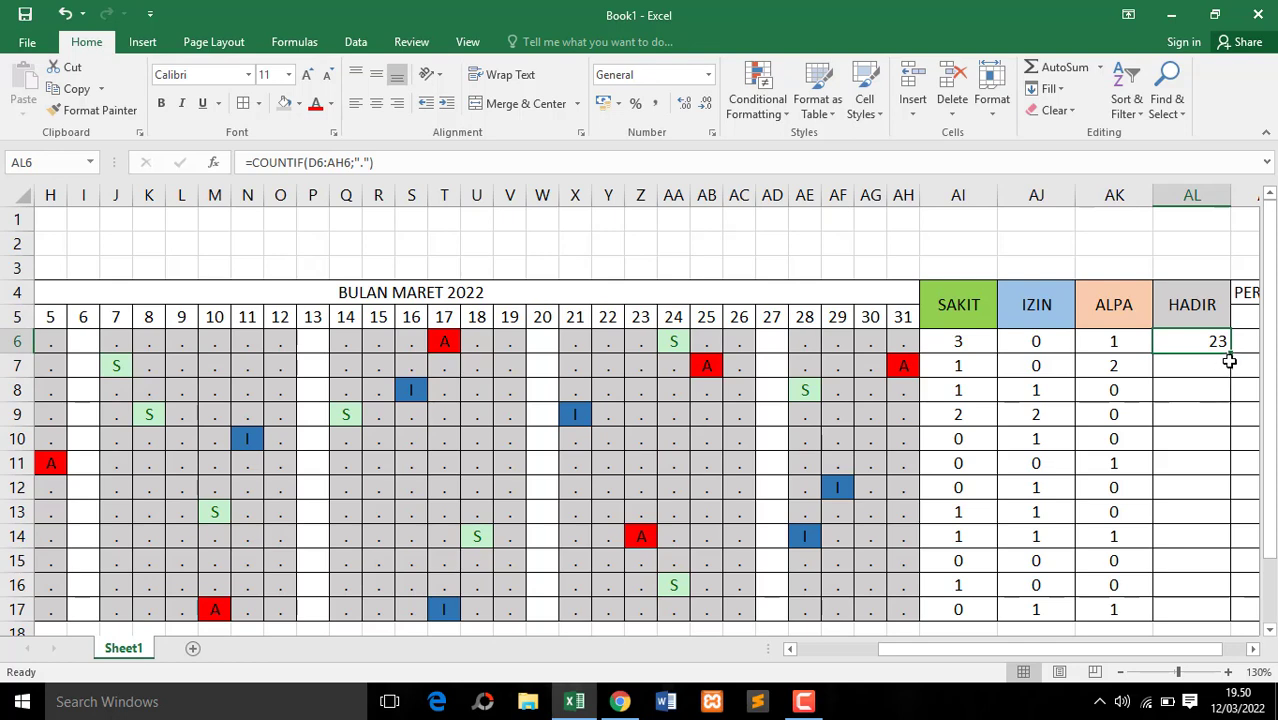
{"action": "left_click_drag", "start_coordinate": [1230, 359], "coordinate": [1218, 622]}
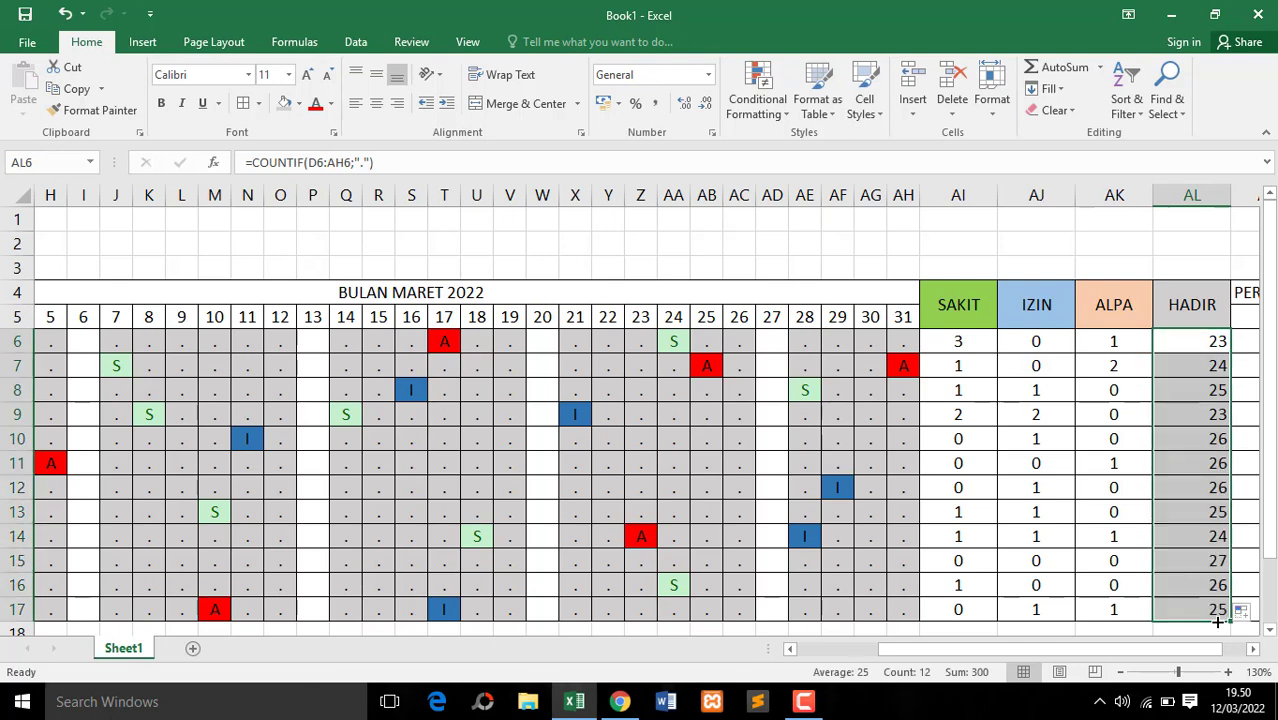
{"action": "left_click", "coordinate": [376, 103]}
{"action": "left_click", "coordinate": [1160, 414]}
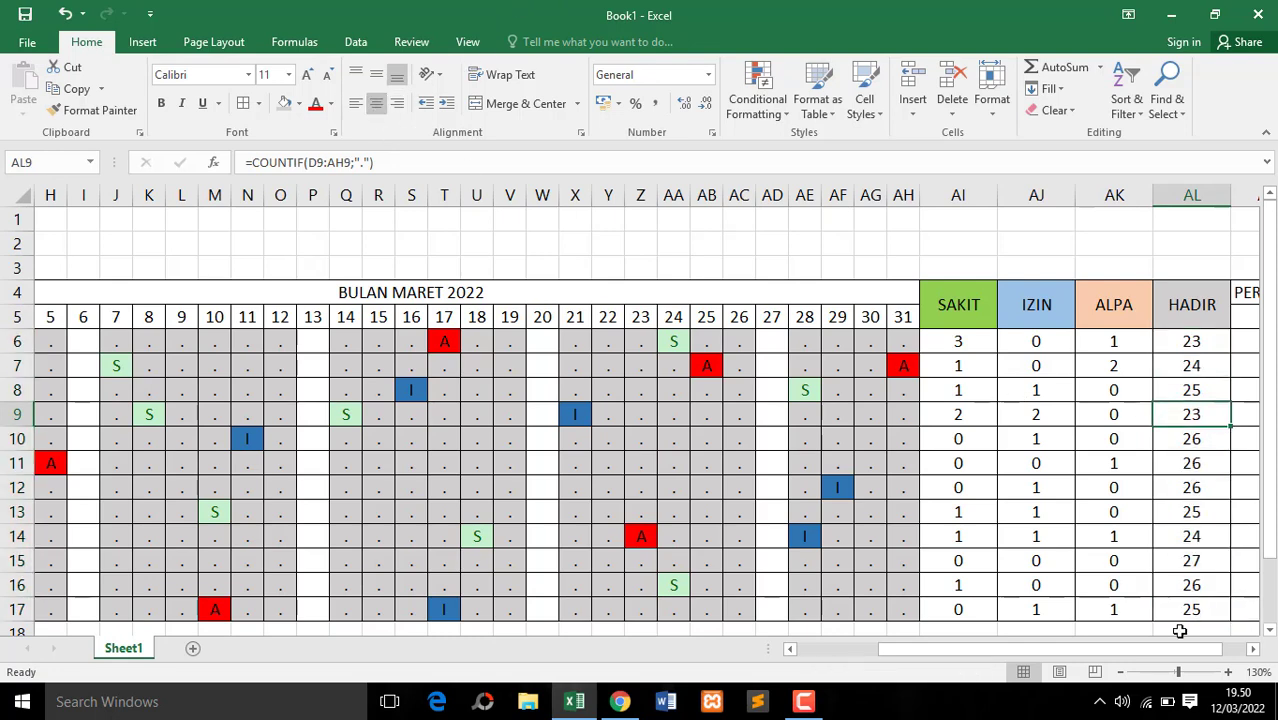
Merge and center the PERSENTASE KEHADIRAN header across AM4:AM5, wrap its text and widen column AM to fit it on two lines
{"action": "left_click_drag", "start_coordinate": [1144, 649], "coordinate": [1265, 657]}
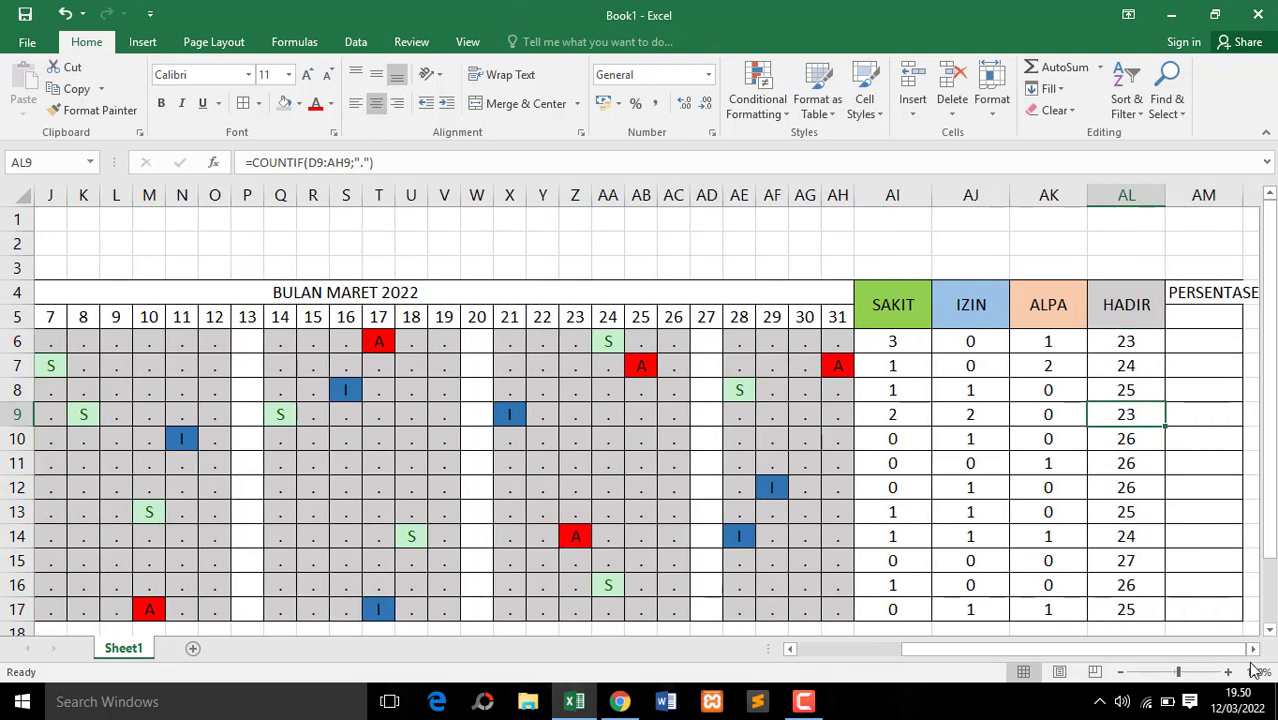
{"action": "left_click", "coordinate": [1254, 650]}
{"action": "left_click", "coordinate": [1254, 650]}
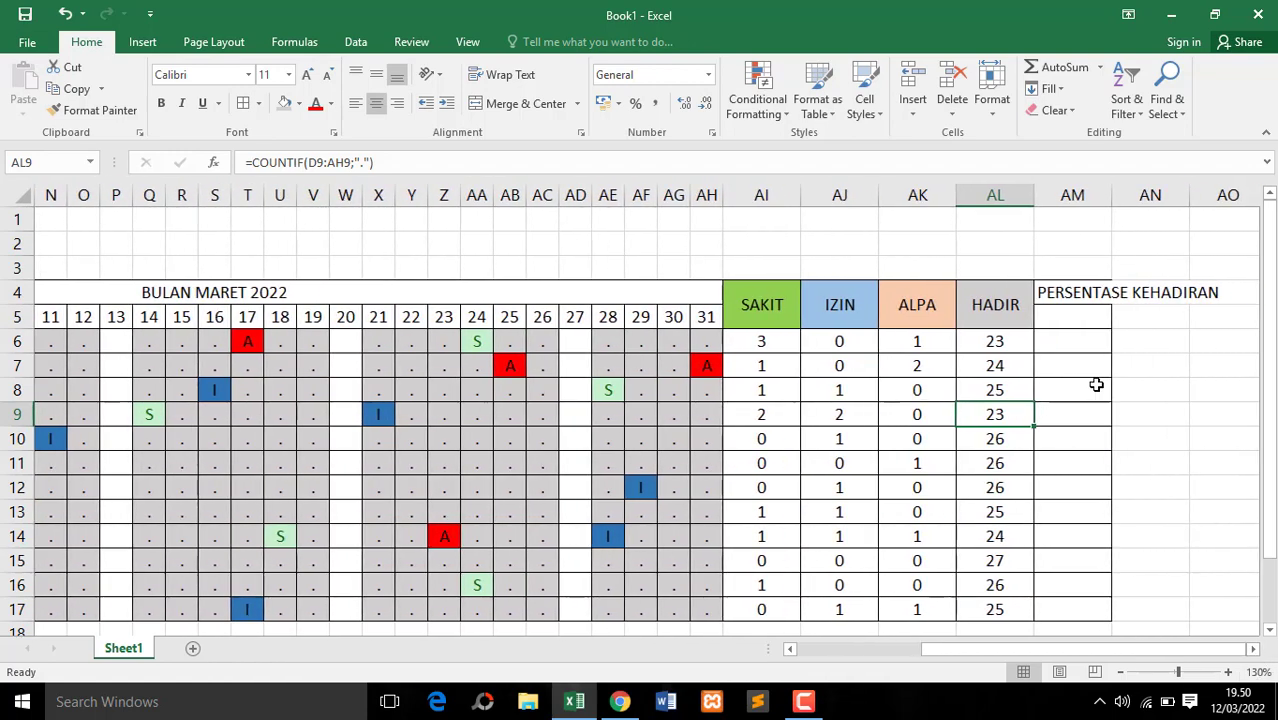
{"action": "left_click", "coordinate": [1072, 295]}
{"action": "left_click_drag", "start_coordinate": [1072, 295], "coordinate": [1071, 316]}
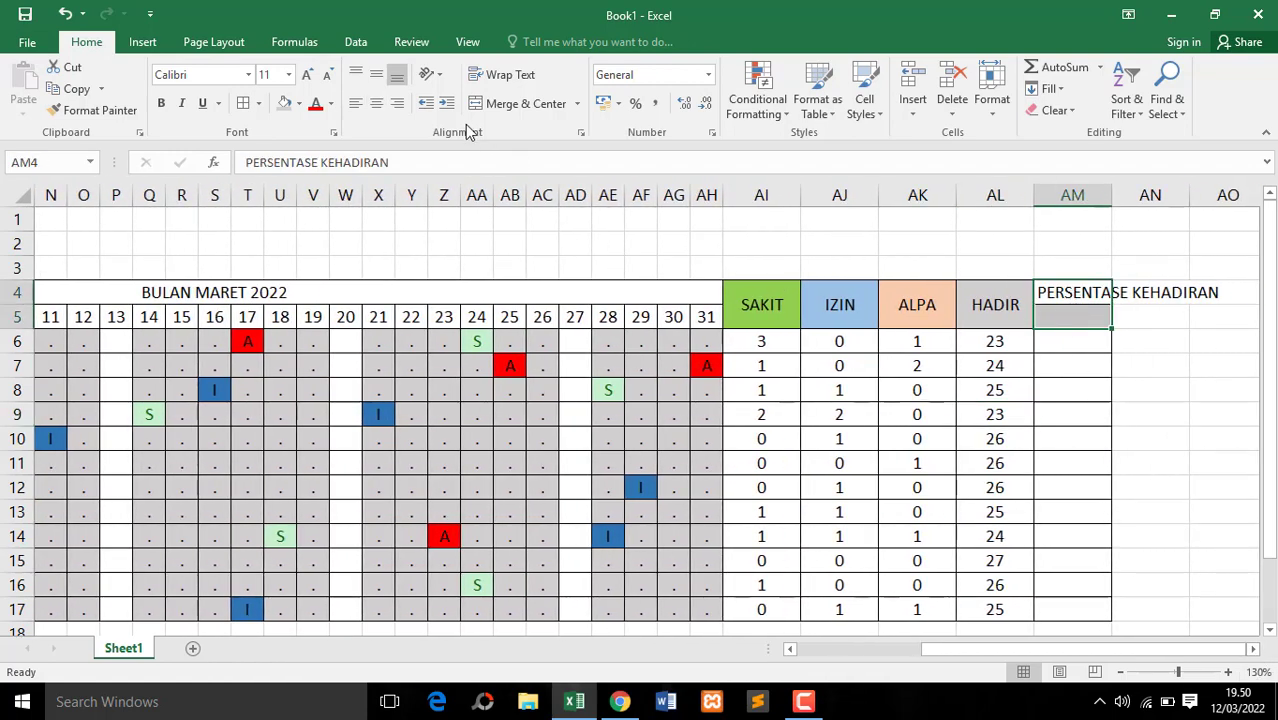
{"action": "left_click", "coordinate": [522, 103]}
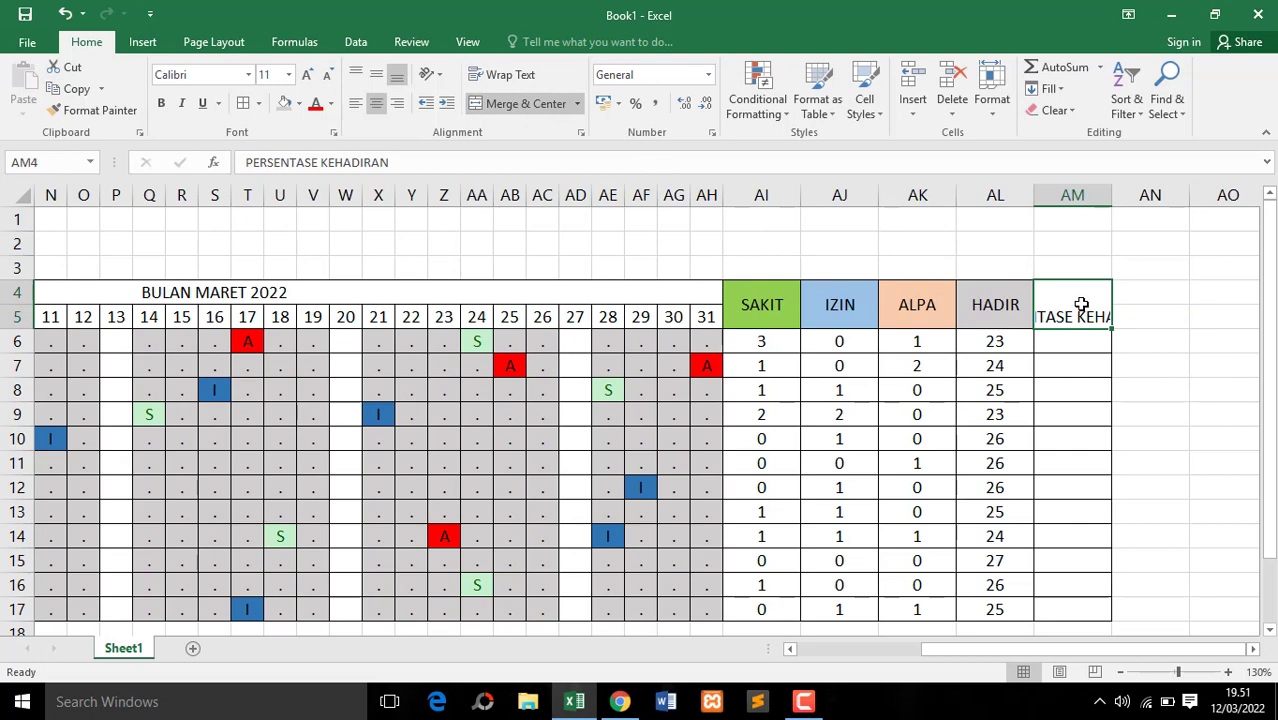
{"action": "left_click", "coordinate": [505, 75]}
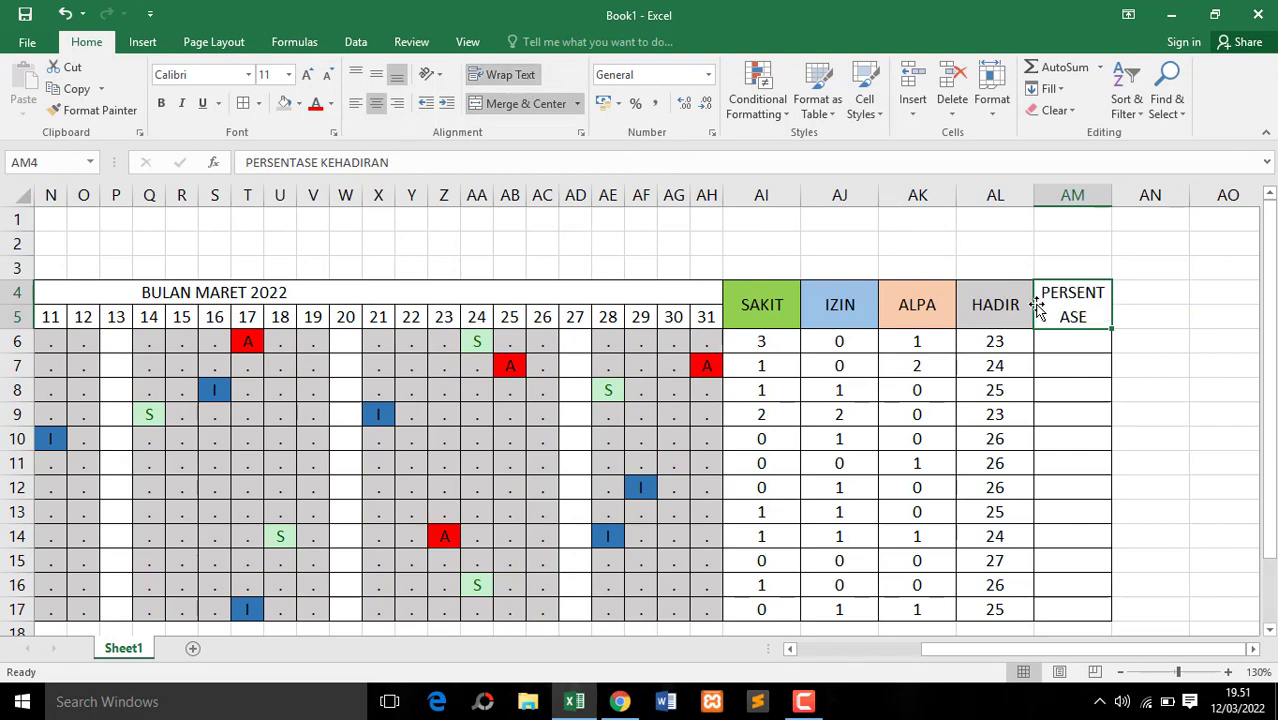
{"action": "left_click_drag", "start_coordinate": [1110, 194], "coordinate": [1153, 194]}
{"action": "left_click", "coordinate": [1124, 341]}
Fill the PERSENTASE KEHADIRAN header cell with yellow
{"action": "left_click", "coordinate": [1065, 318]}
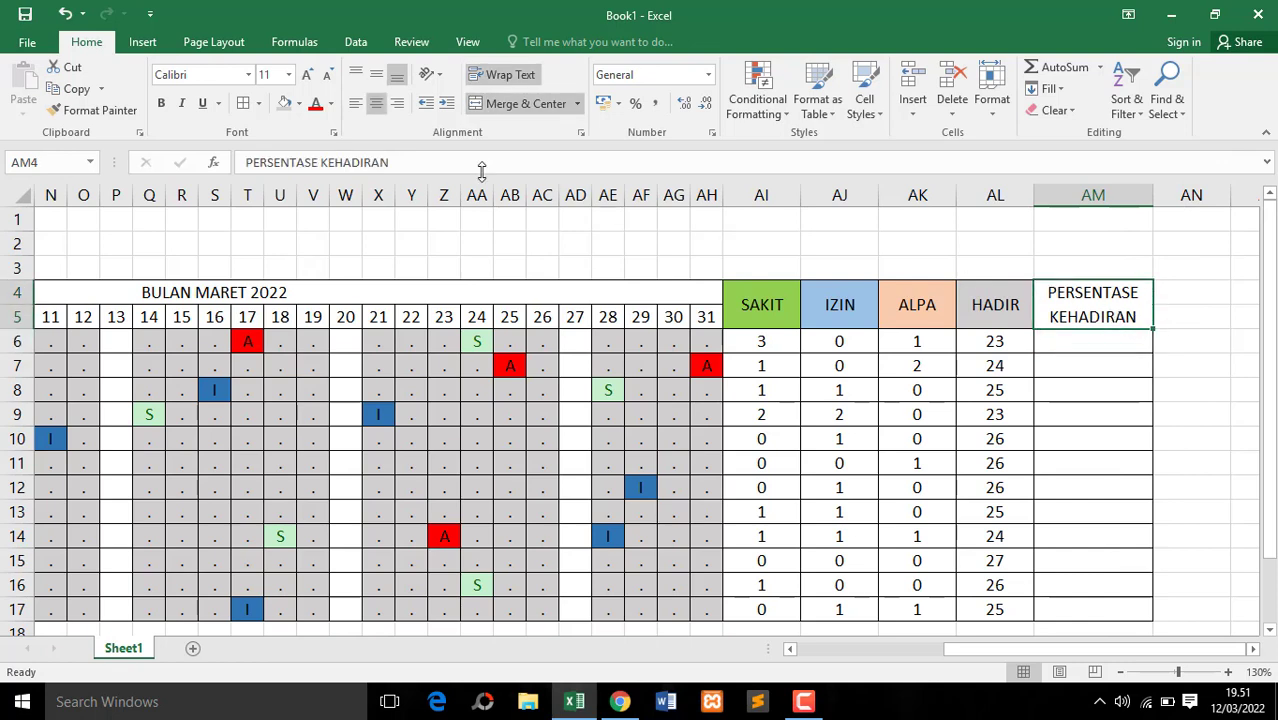
{"action": "left_click", "coordinate": [297, 104]}
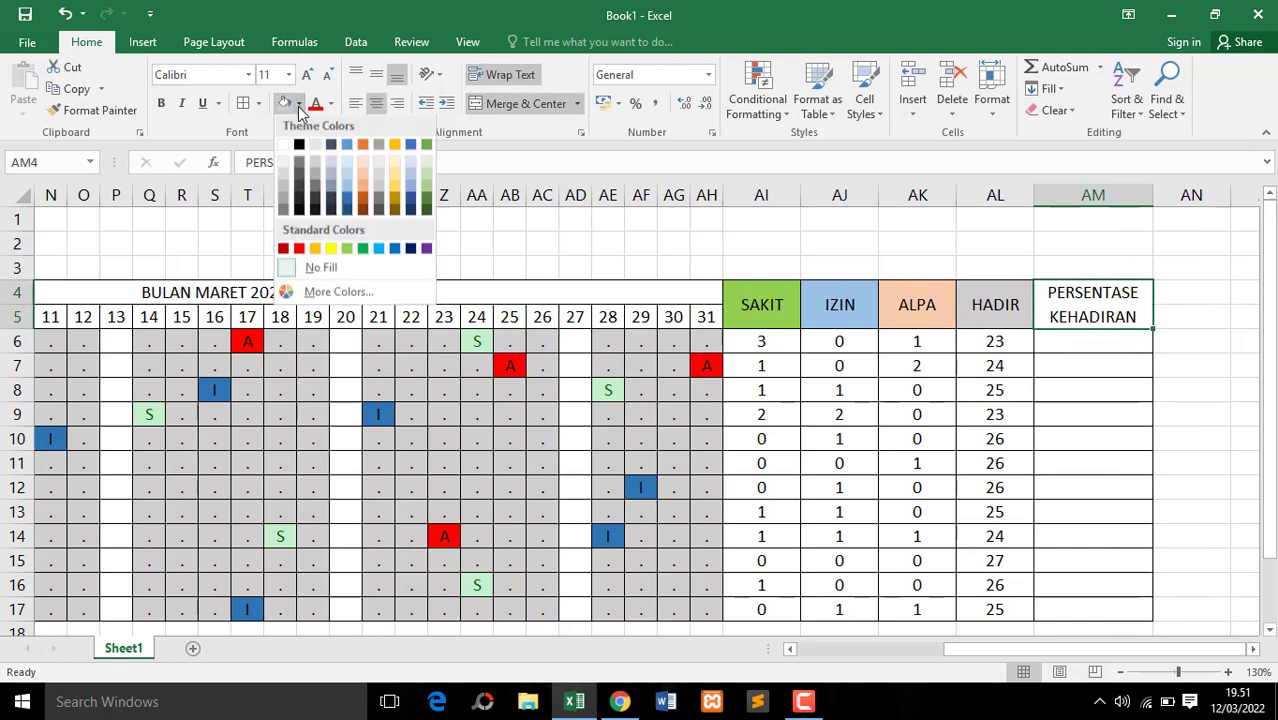
{"action": "left_click", "coordinate": [331, 251]}
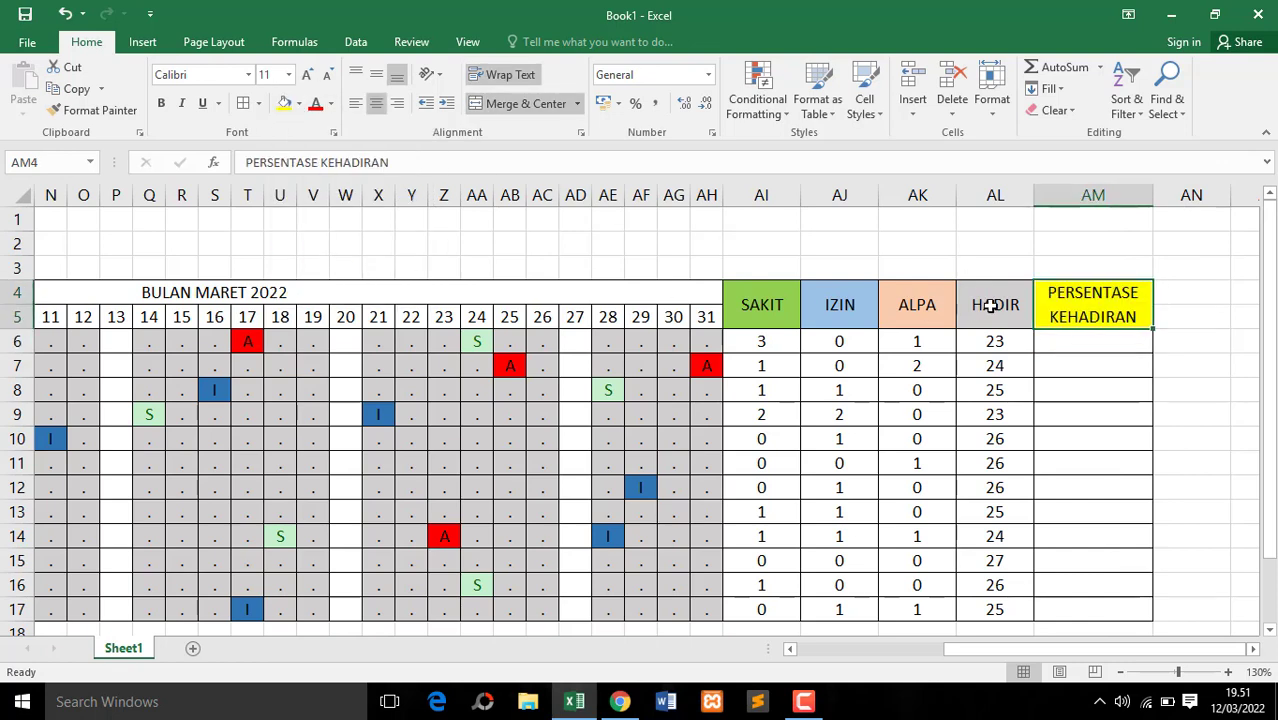
Enter =AL6/SUM(AI6:AL6) in AM6 to calculate the first employee's attendance ratio
{"action": "left_click", "coordinate": [1067, 340]}
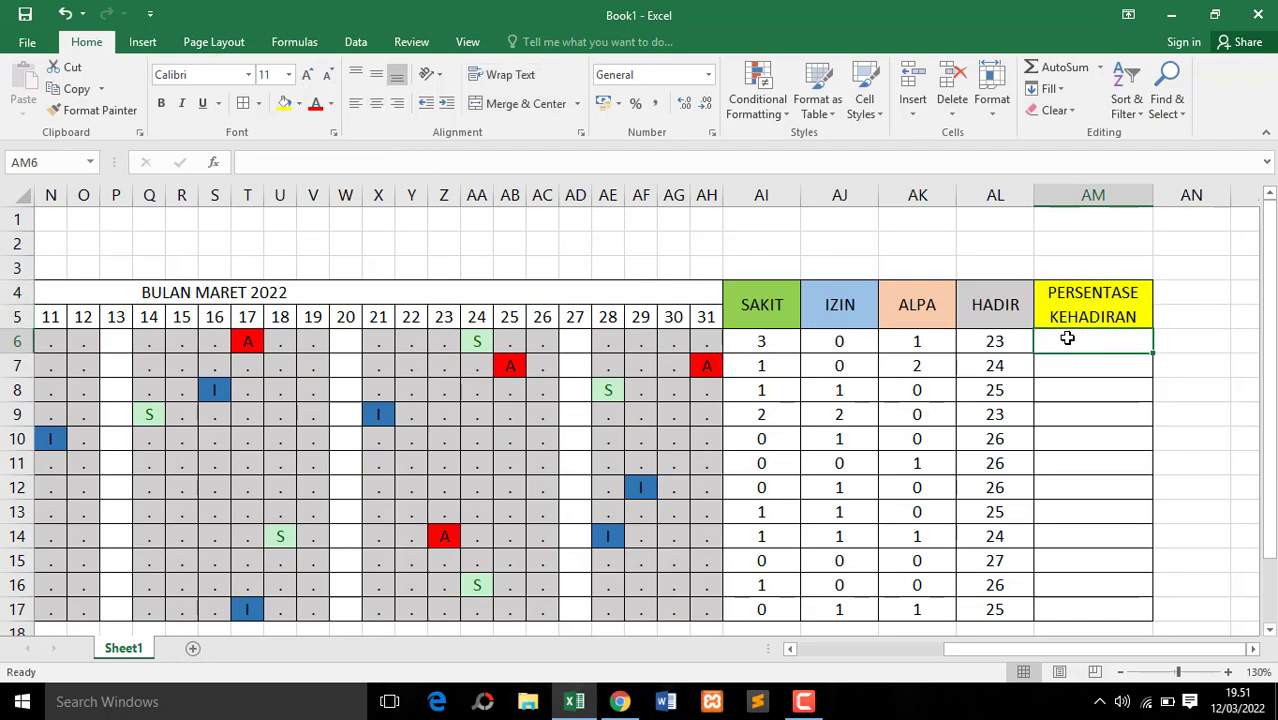
{"action": "type", "text": "="}
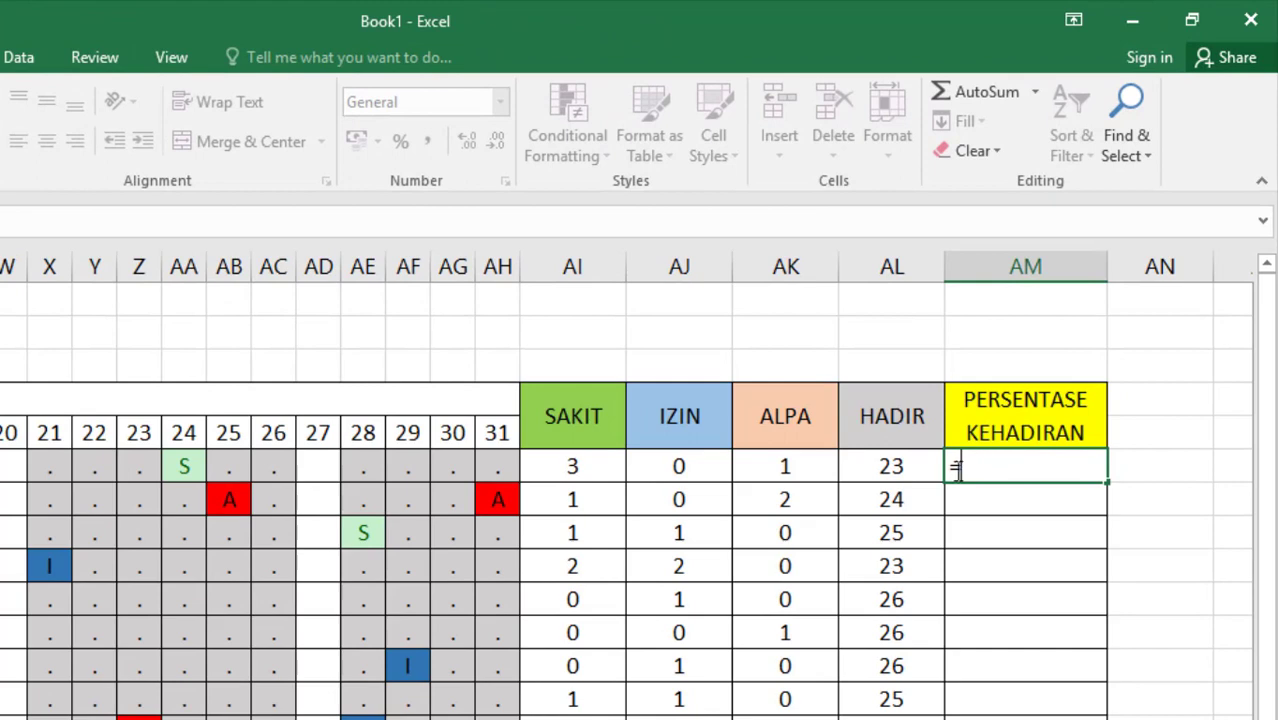
{"action": "left_click", "coordinate": [905, 465]}
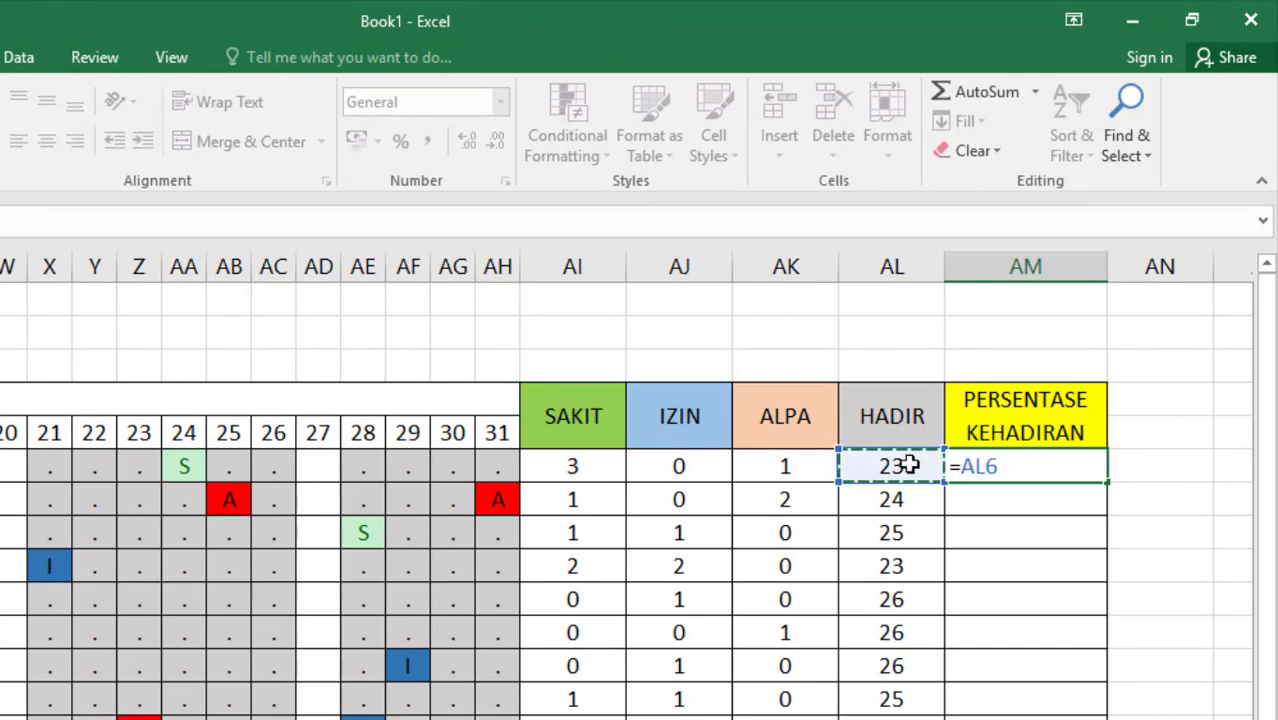
{"action": "type", "text": "/"}
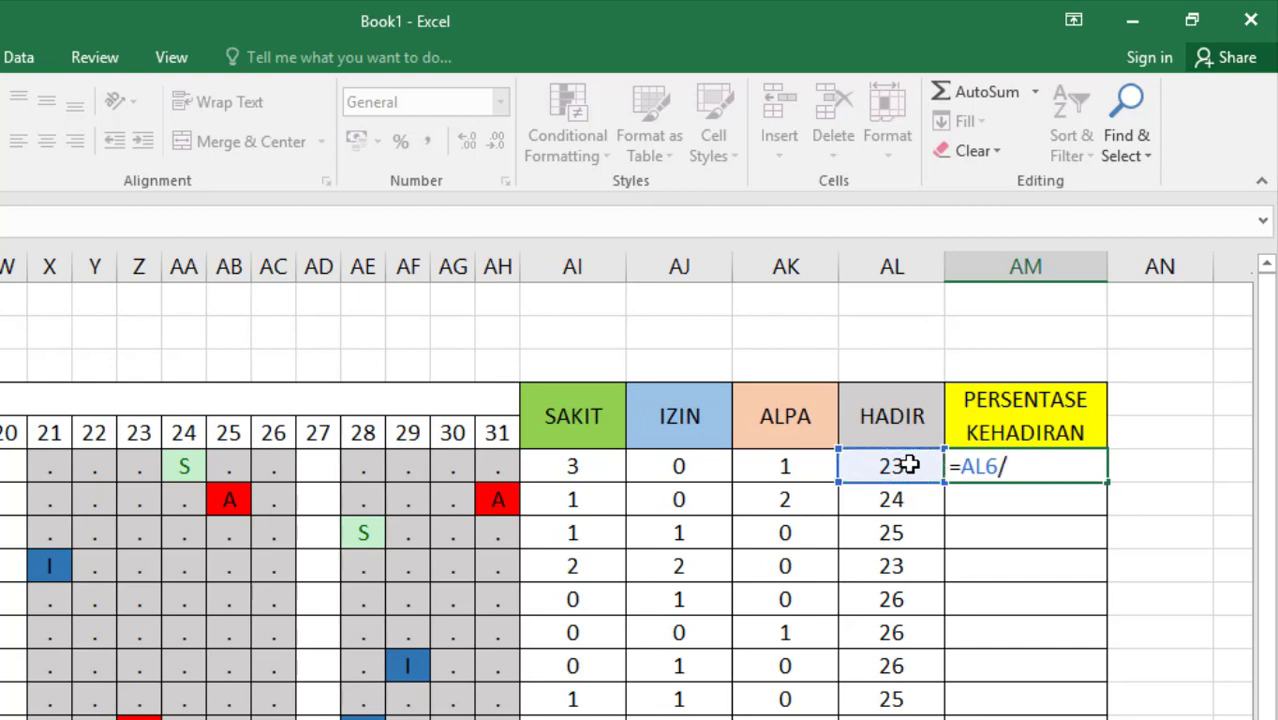
{"action": "type", "text": "SUM"}
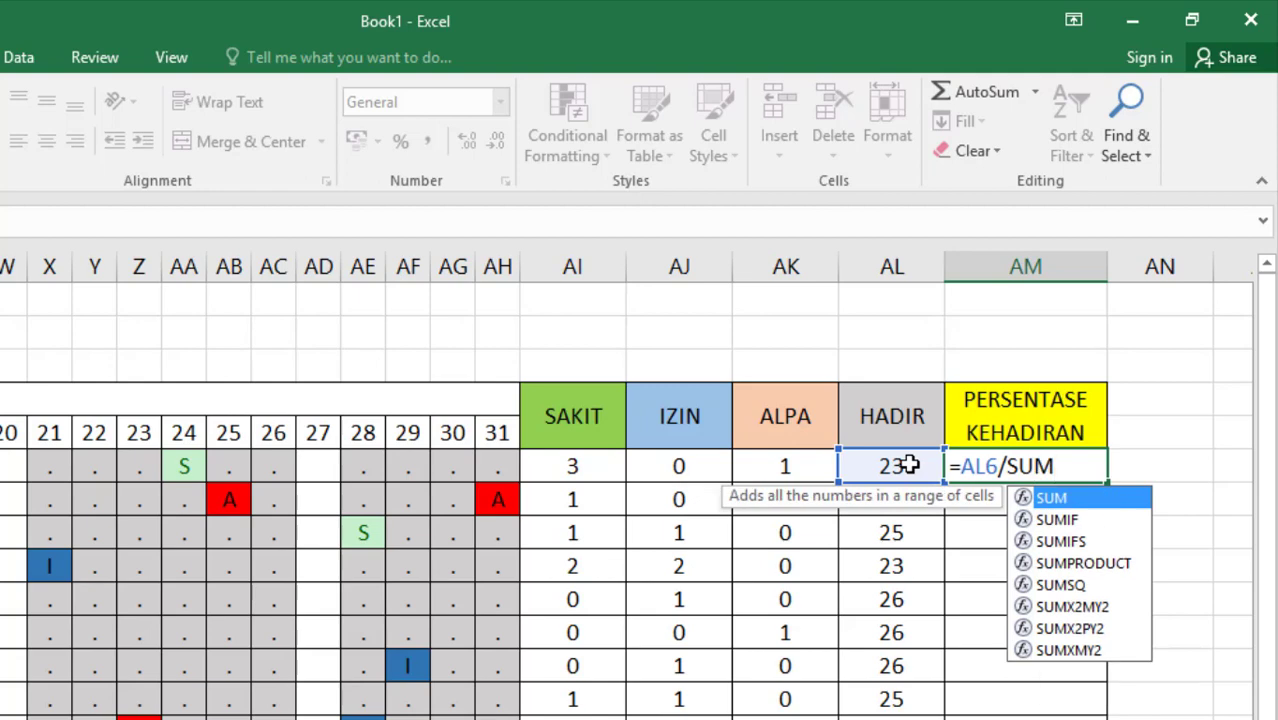
{"action": "double_click", "coordinate": [1068, 500]}
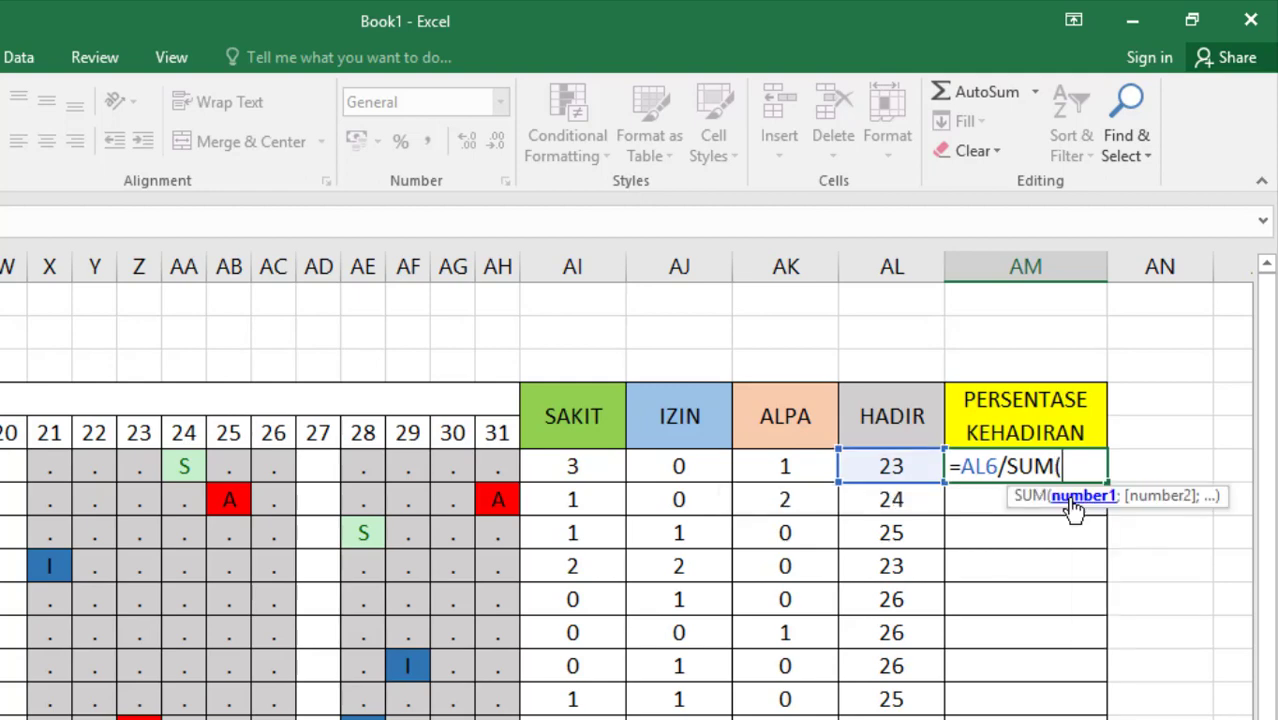
{"action": "left_click_drag", "start_coordinate": [578, 467], "coordinate": [877, 480]}
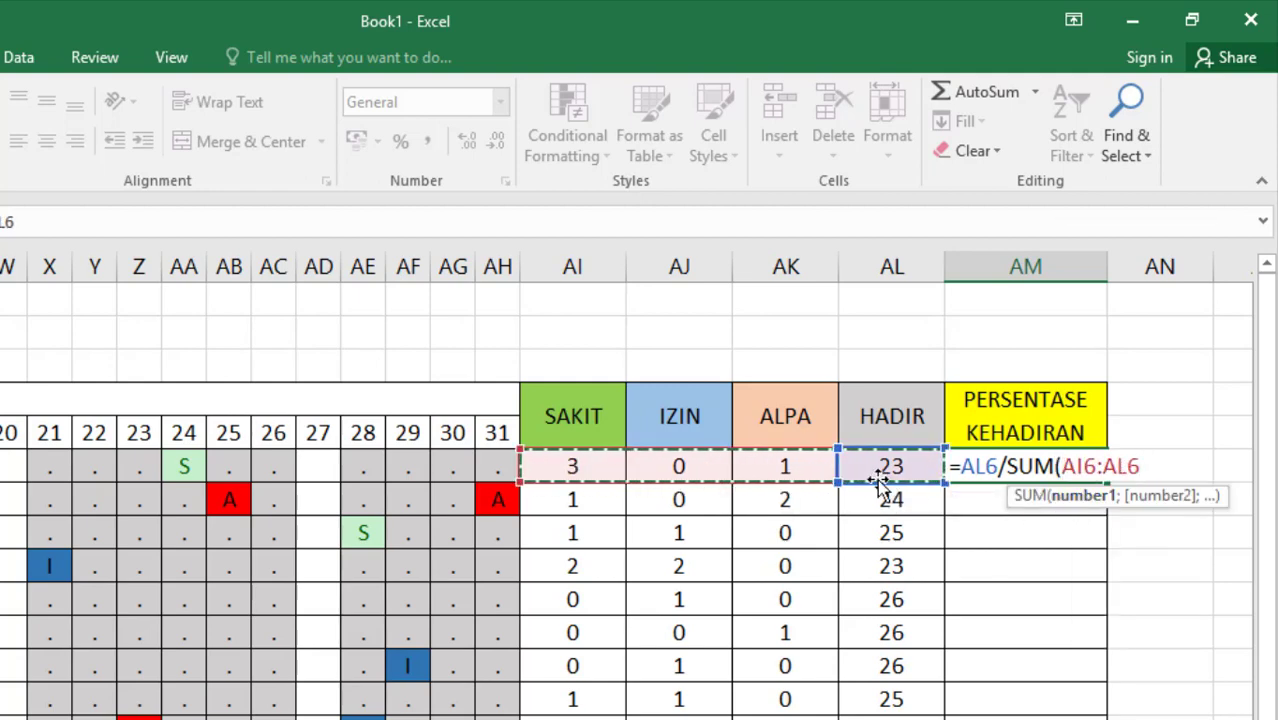
{"action": "type", "text": ")"}
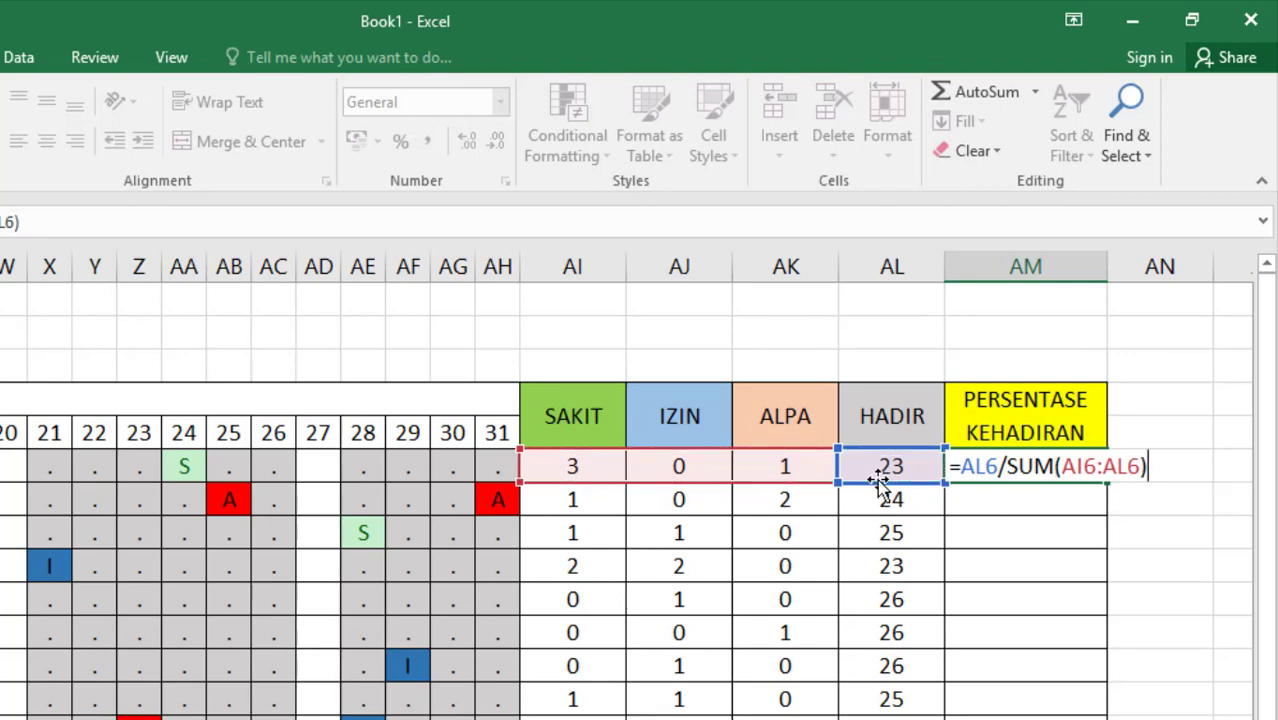
{"action": "key", "text": "Return"}
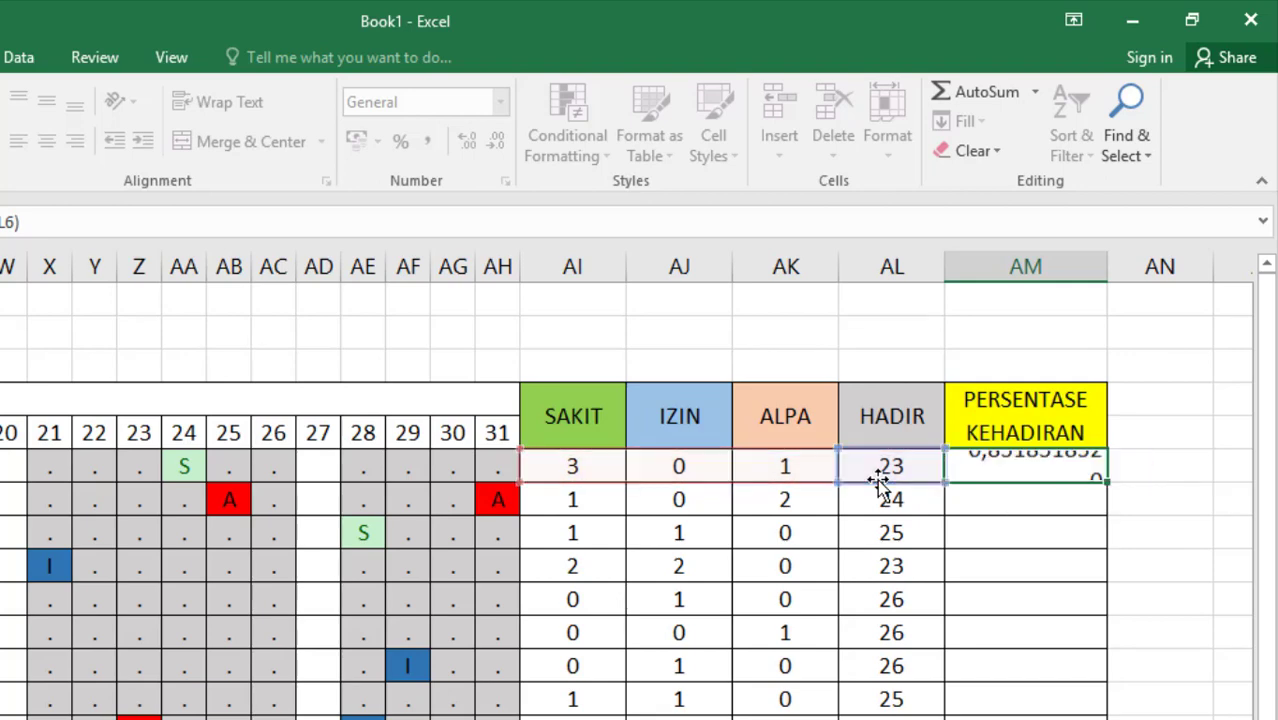
Multiply the attendance formula in AM6 by 100 by appending *100 to it
{"action": "left_click", "coordinate": [1017, 470]}
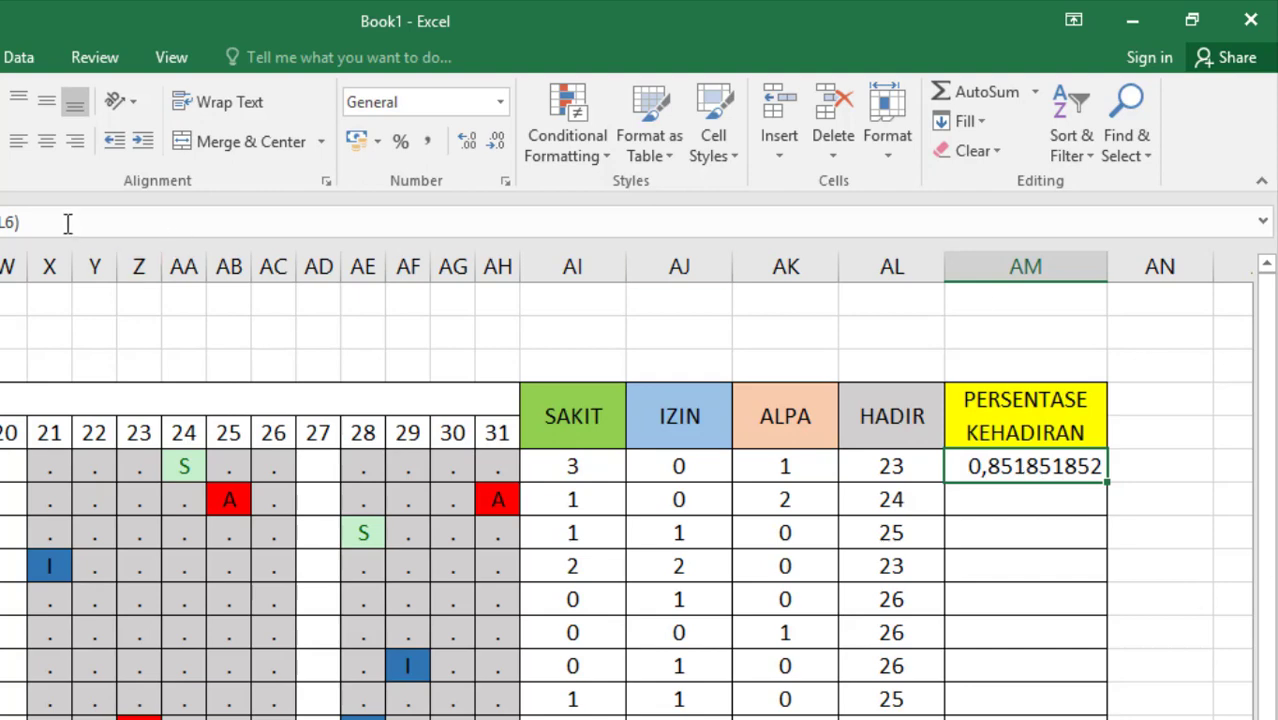
{"action": "left_click", "coordinate": [137, 218]}
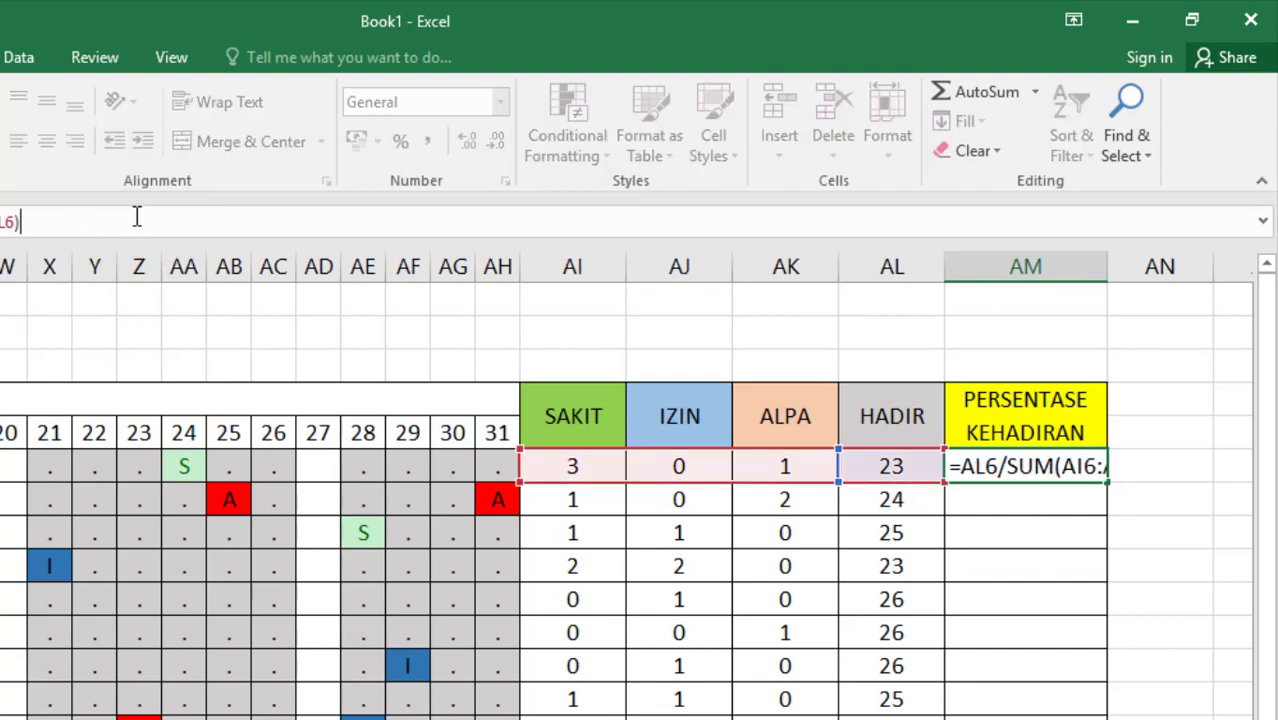
{"action": "type", "text": "*"}
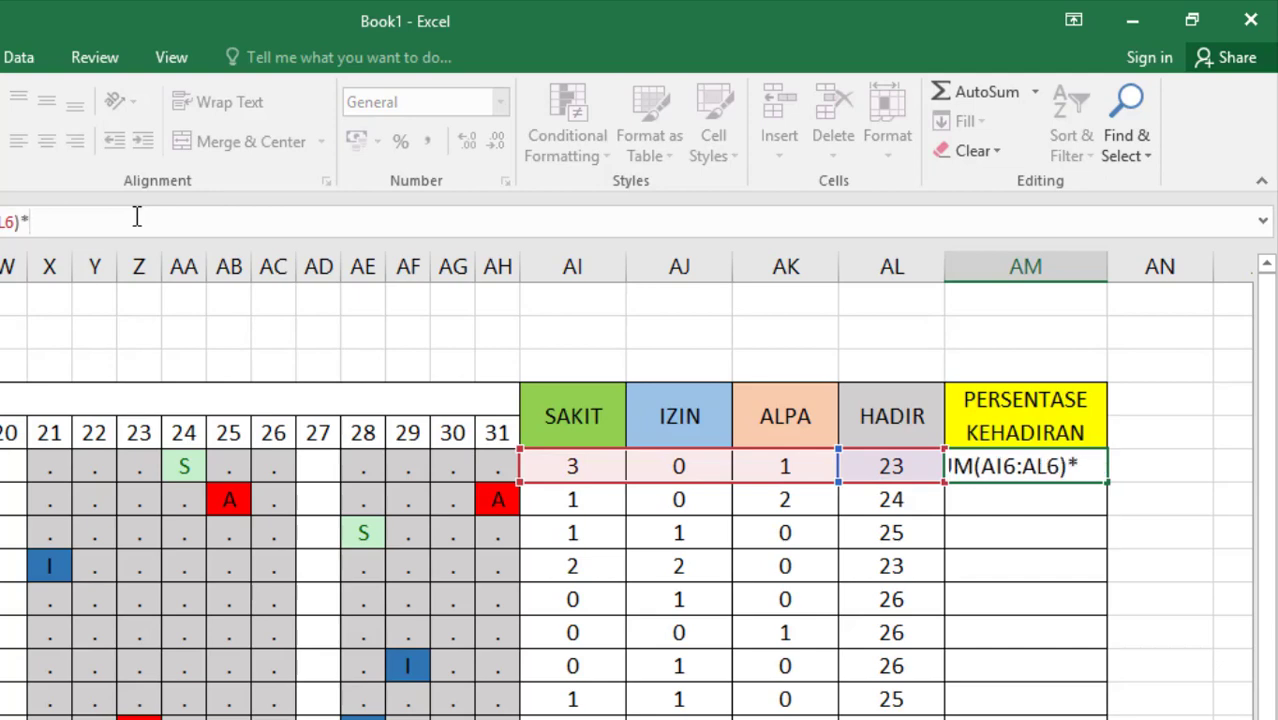
{"action": "type", "text": "100"}
{"action": "key", "text": "Return"}
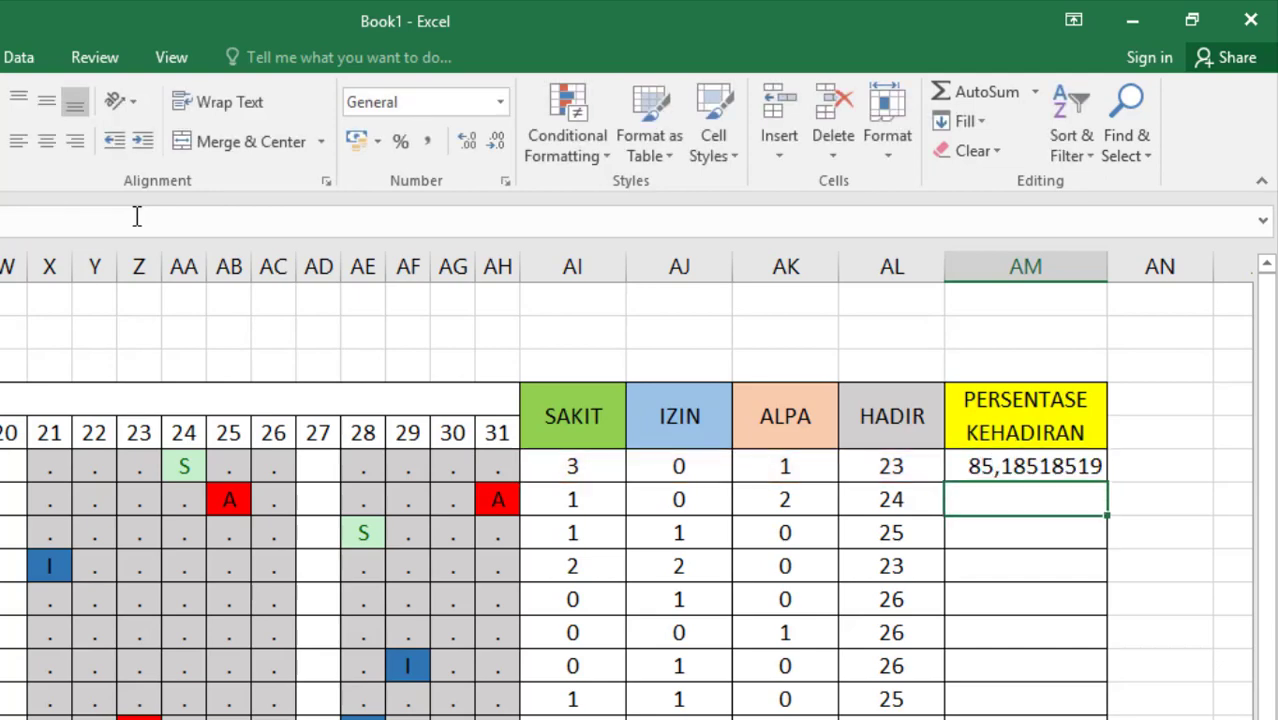
Wrap the ratio in AM6 in ROUND with 2 digits, making the formula =ROUND(AL6/SUM(AI6:AL6);2)*100
{"action": "left_click", "coordinate": [1061, 476]}
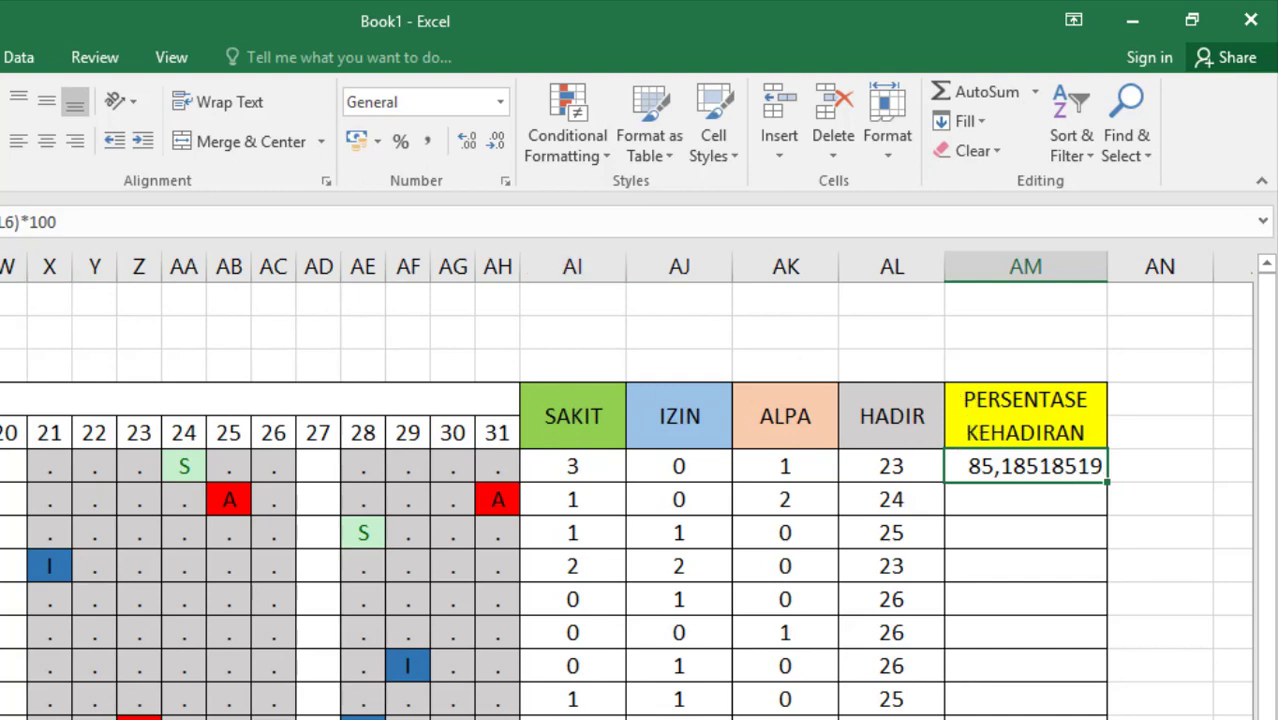
{"action": "key", "text": "F2"}
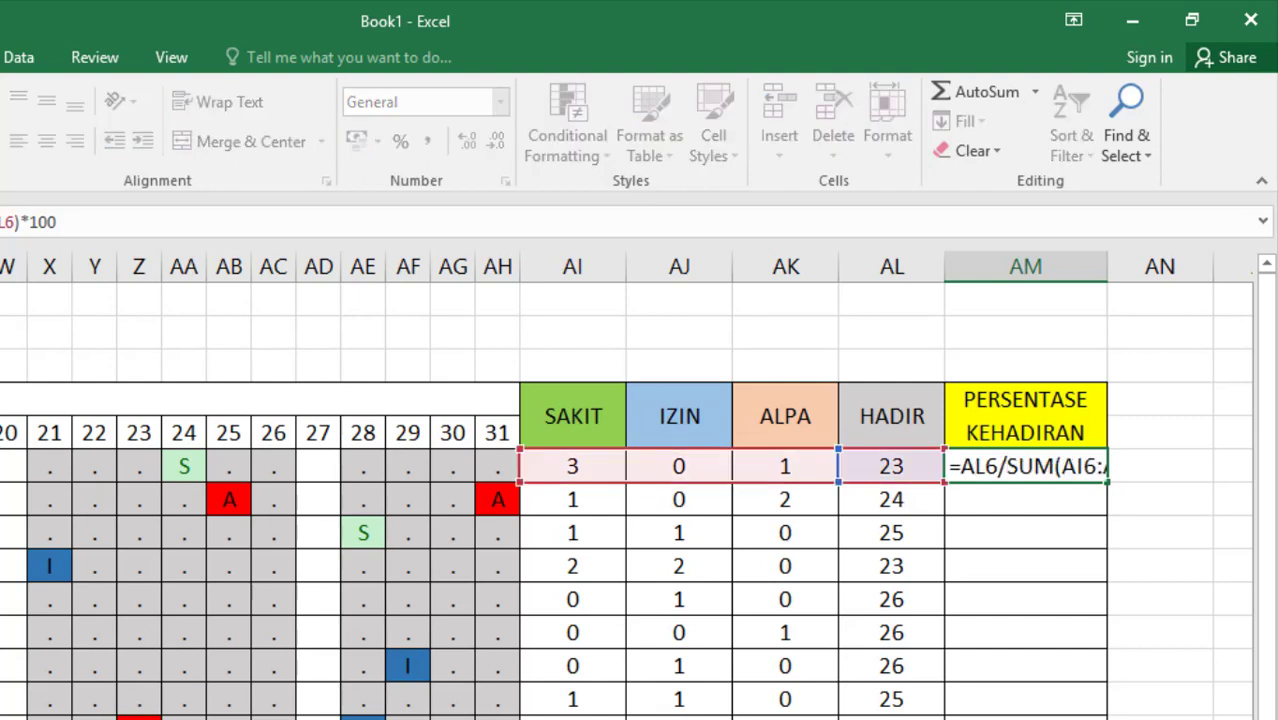
{"action": "left_click", "coordinate": [964, 466]}
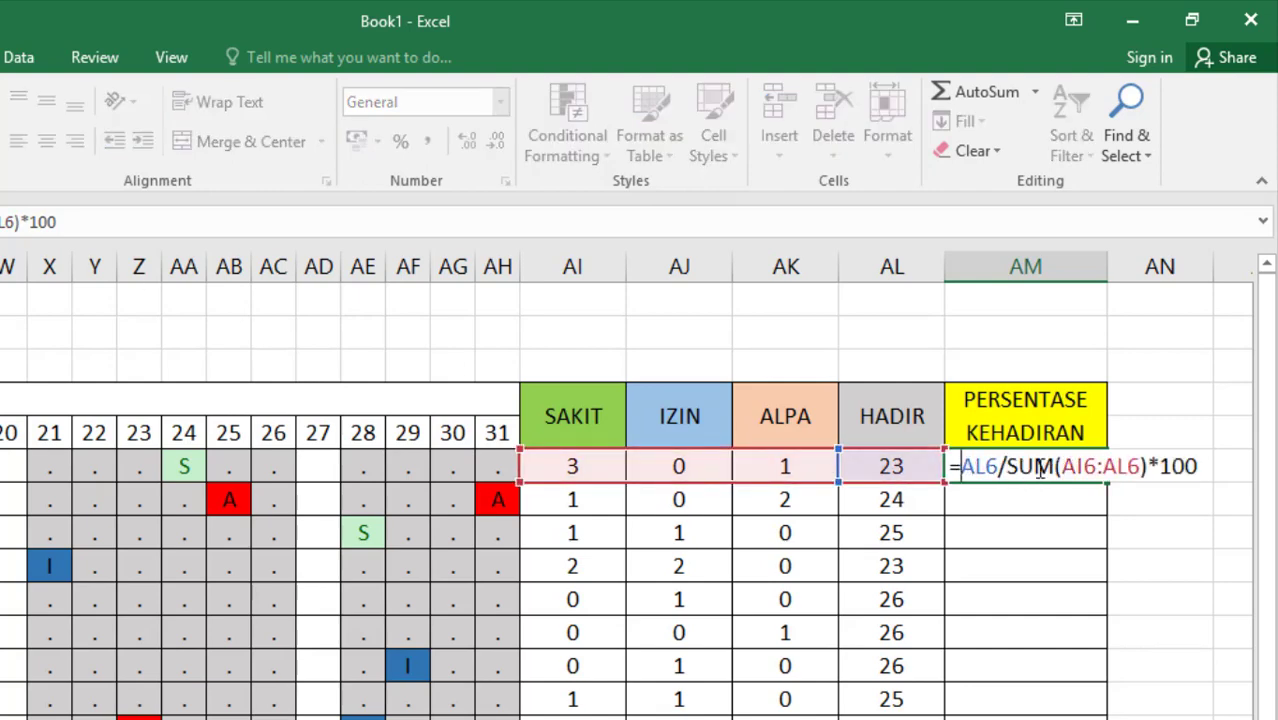
{"action": "type", "text": "ROUN"}
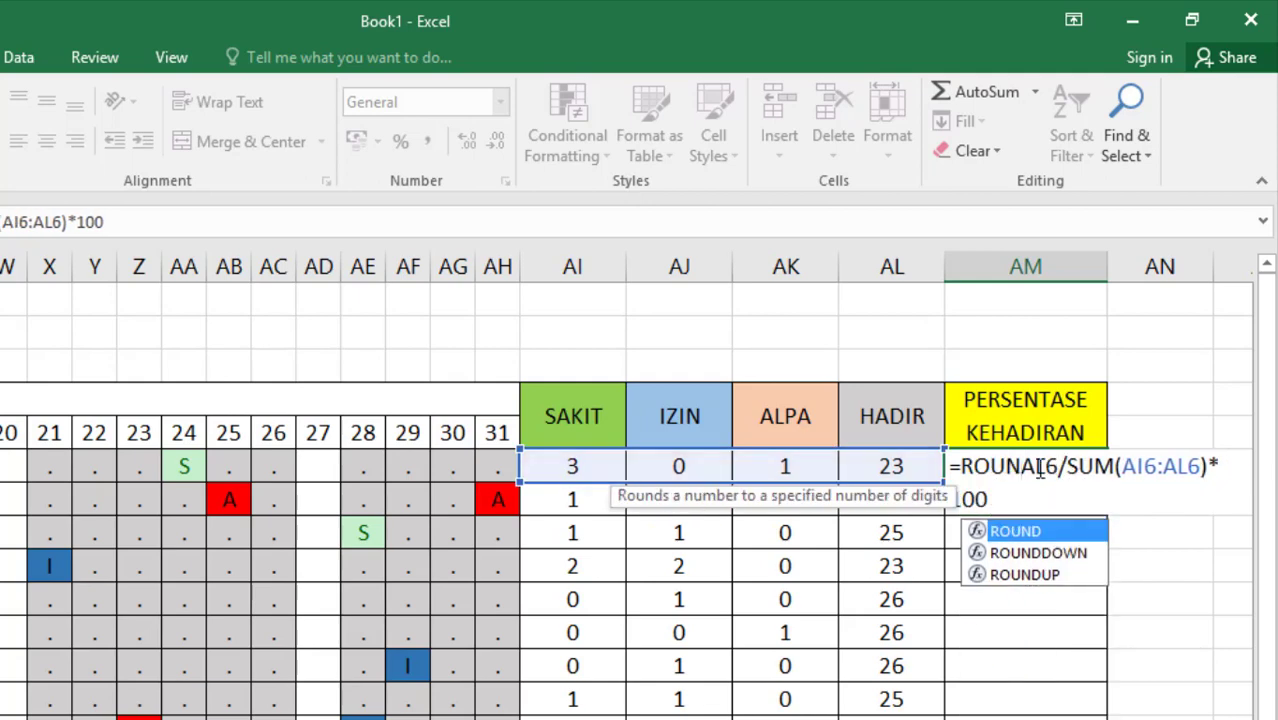
{"action": "double_click", "coordinate": [1036, 533]}
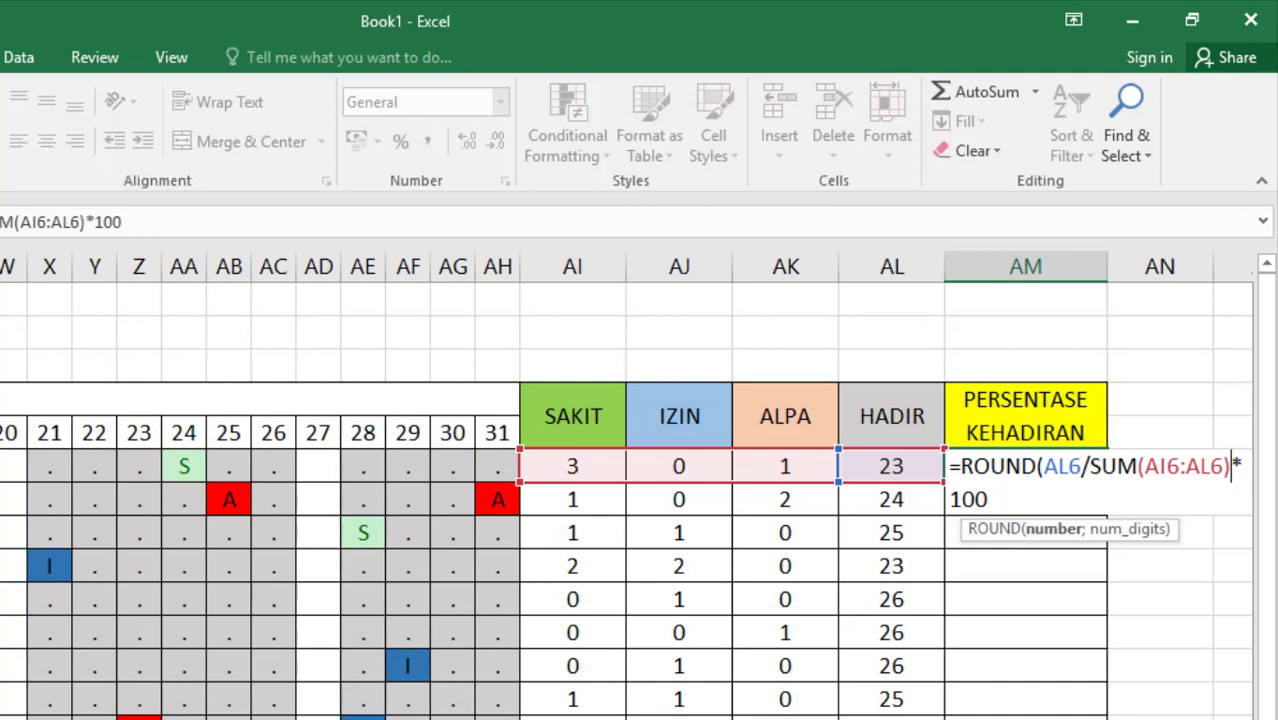
{"action": "left_click", "coordinate": [1230, 466]}
{"action": "type", "text": ";"}
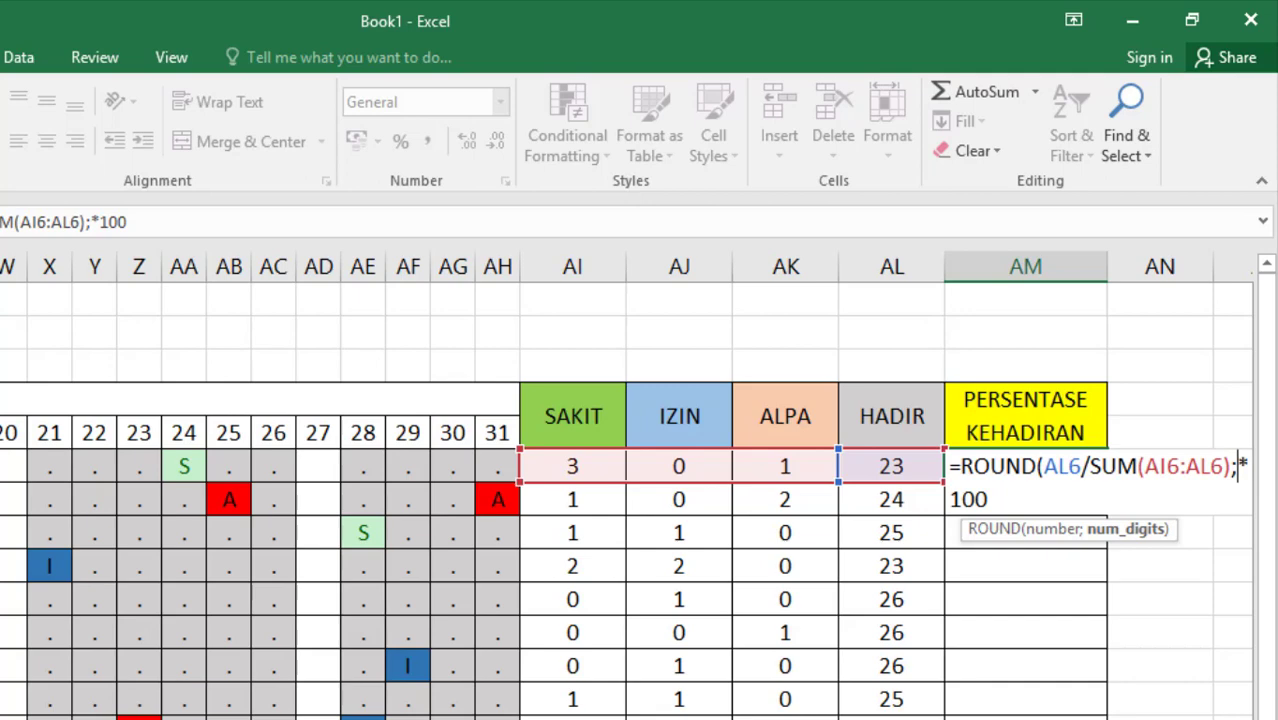
{"action": "scroll", "coordinate": [626, 486], "scroll_direction": "right", "scroll_amount": 2}
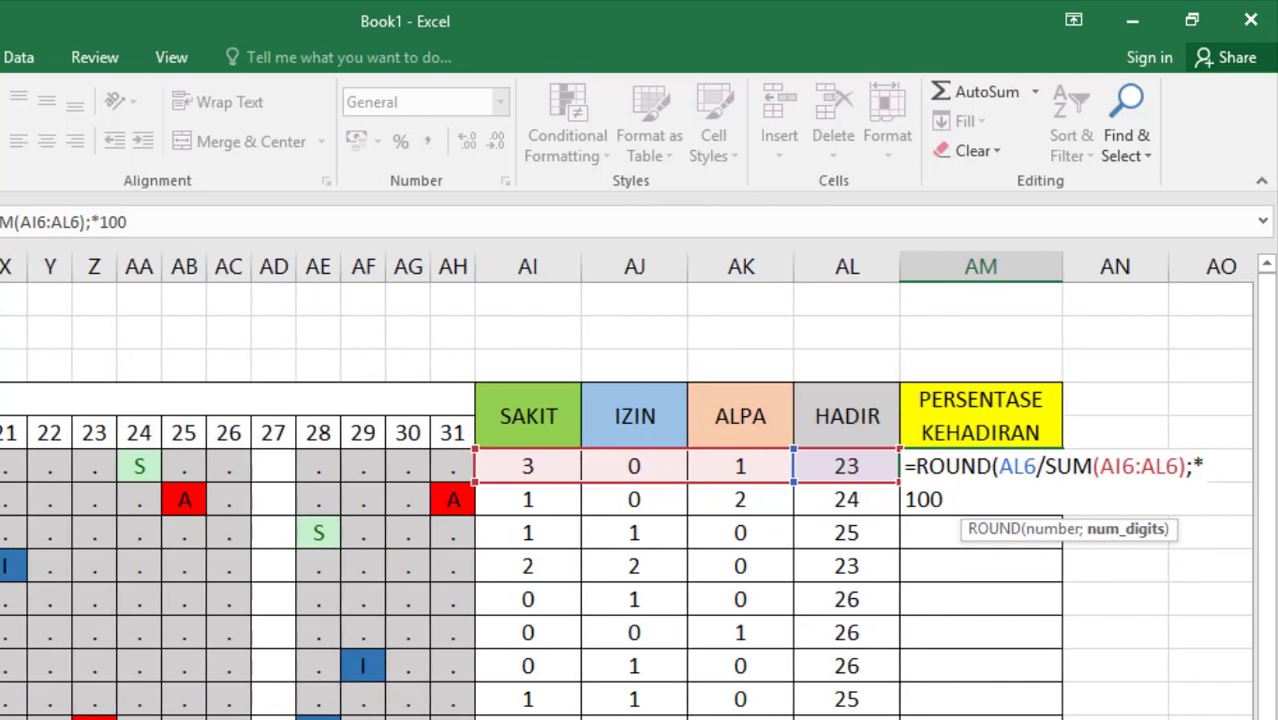
{"action": "type", "text": "2"}
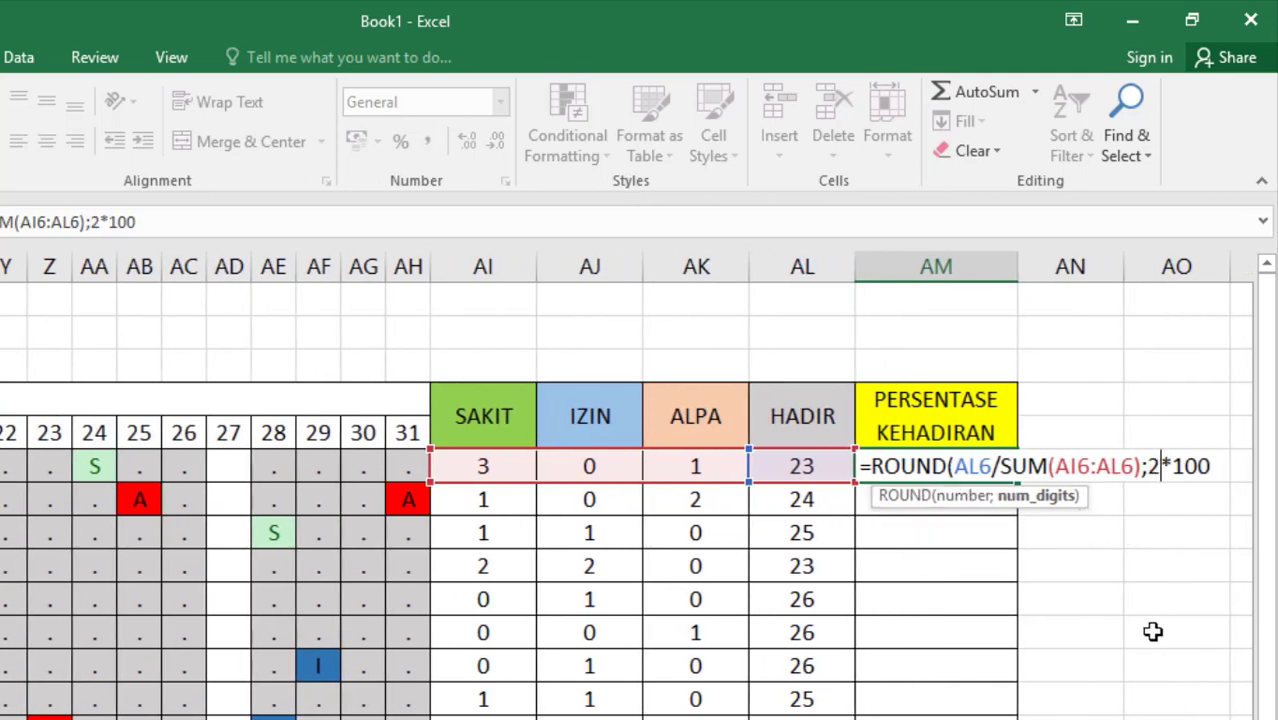
{"action": "type", "text": ")"}
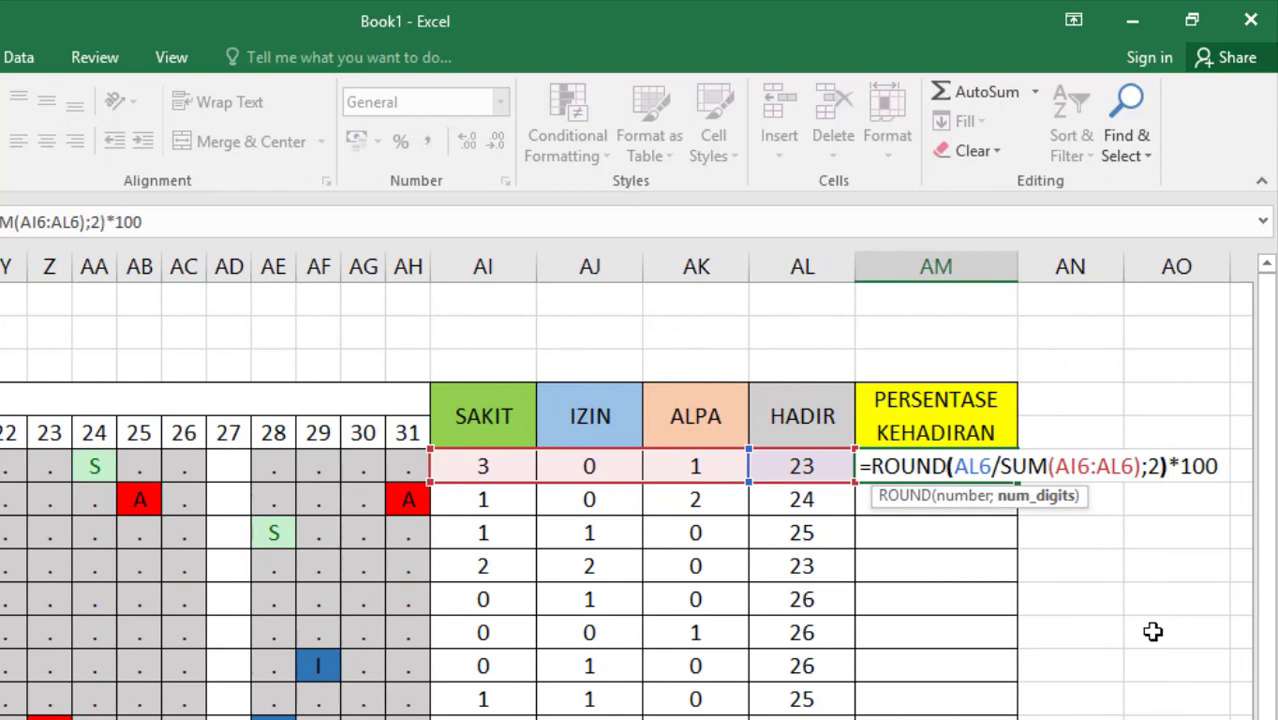
{"action": "key", "text": "Return"}
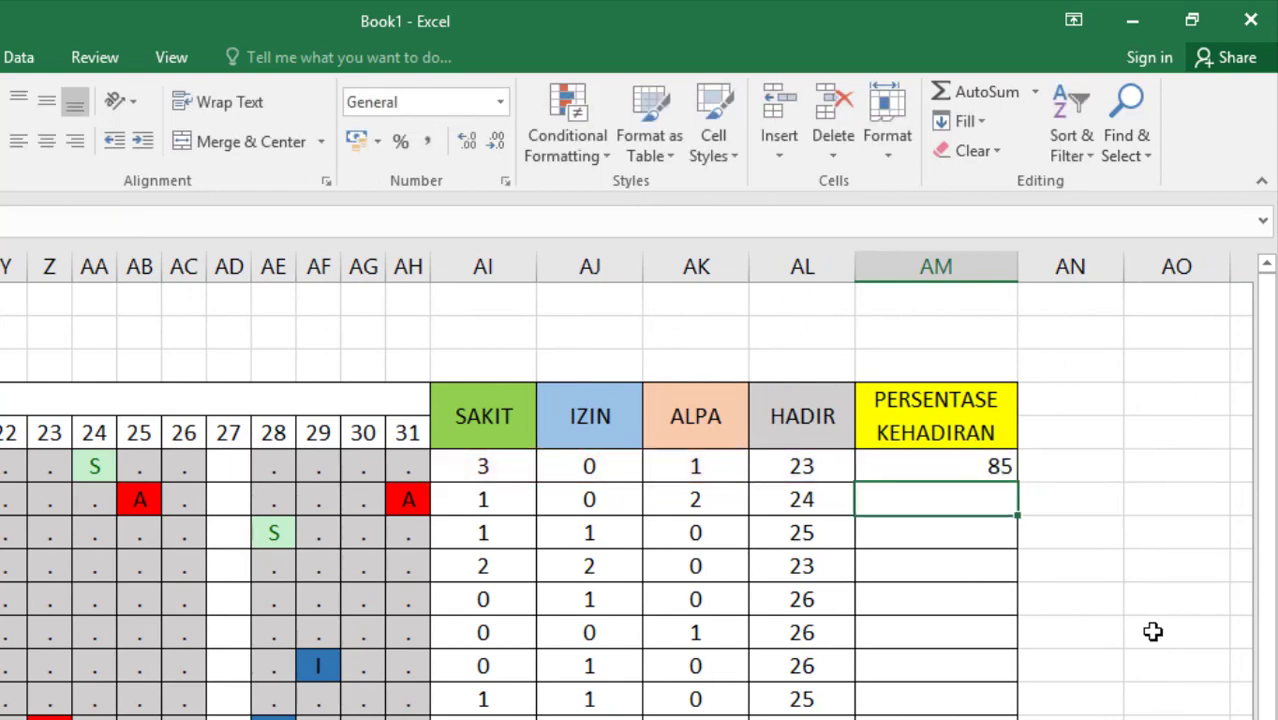
Copy the rounded attendance formula in AM6 down through AM17 and center the values
{"action": "left_click", "coordinate": [981, 466]}
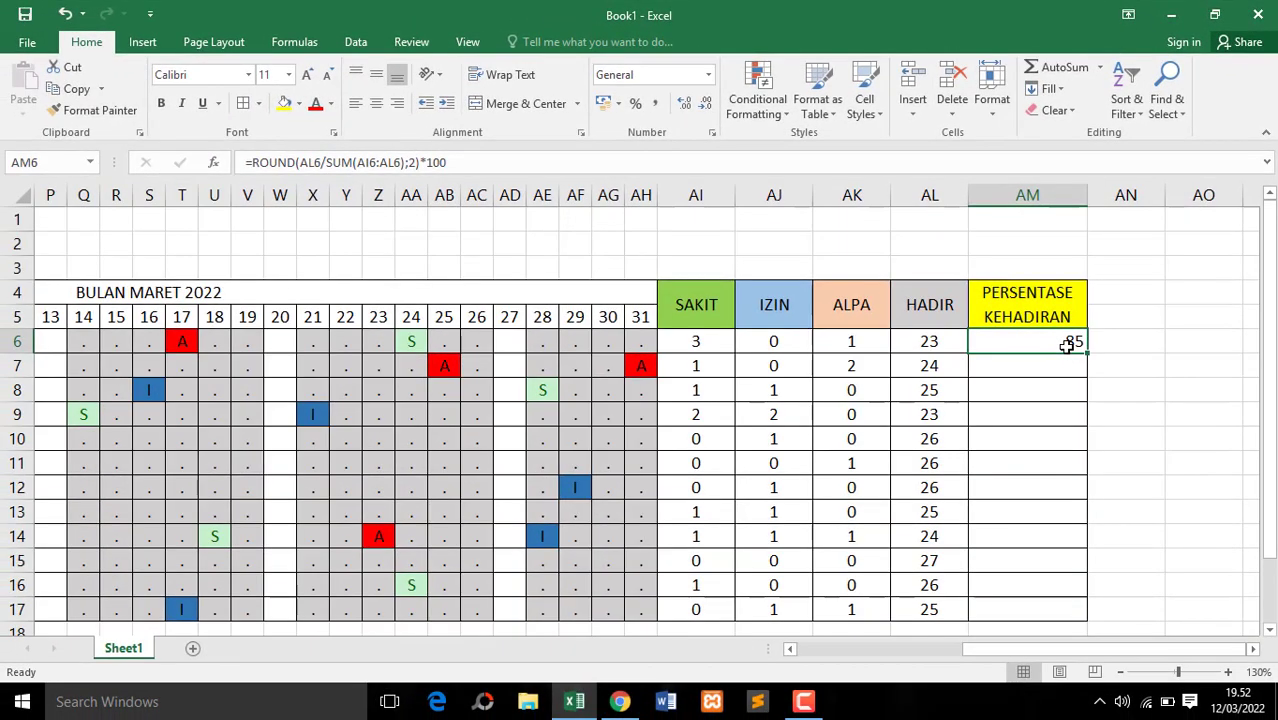
{"action": "left_click_drag", "start_coordinate": [1088, 355], "coordinate": [1074, 626]}
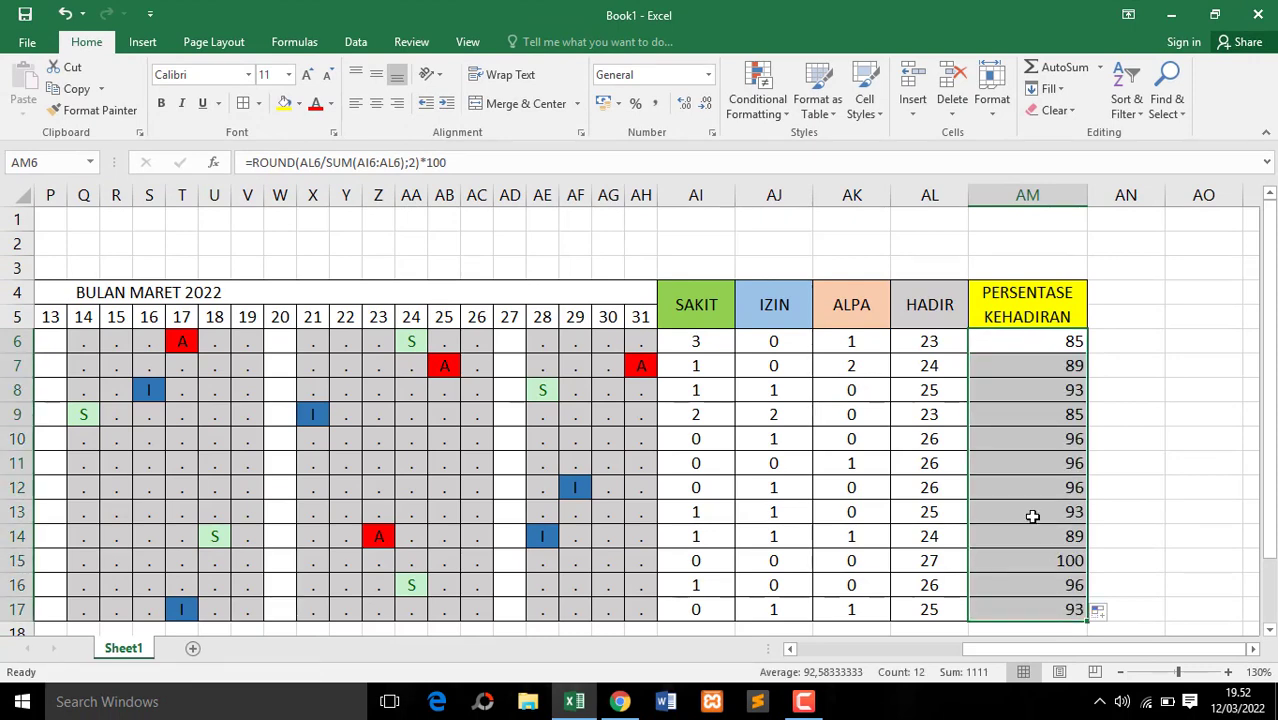
{"action": "left_click", "coordinate": [376, 103]}
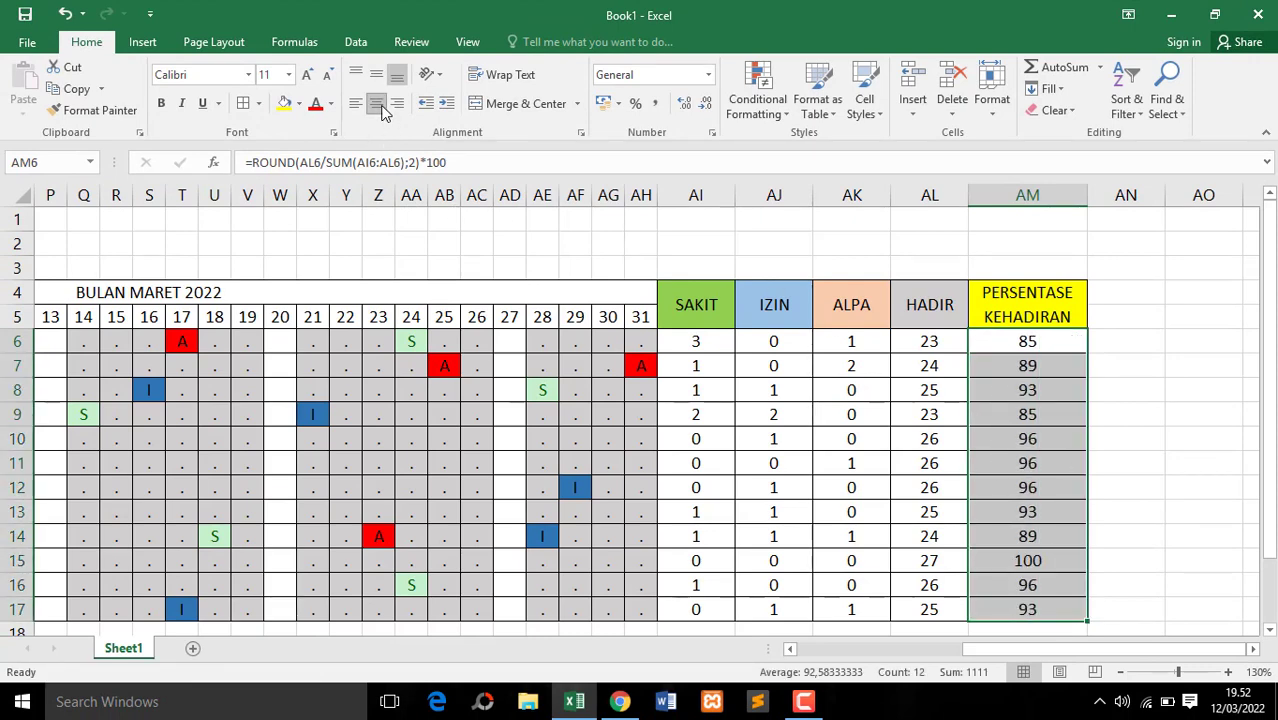
Append &" %" to the attendance formula in AM6 and copy it down through AM17
{"action": "left_click", "coordinate": [1046, 344]}
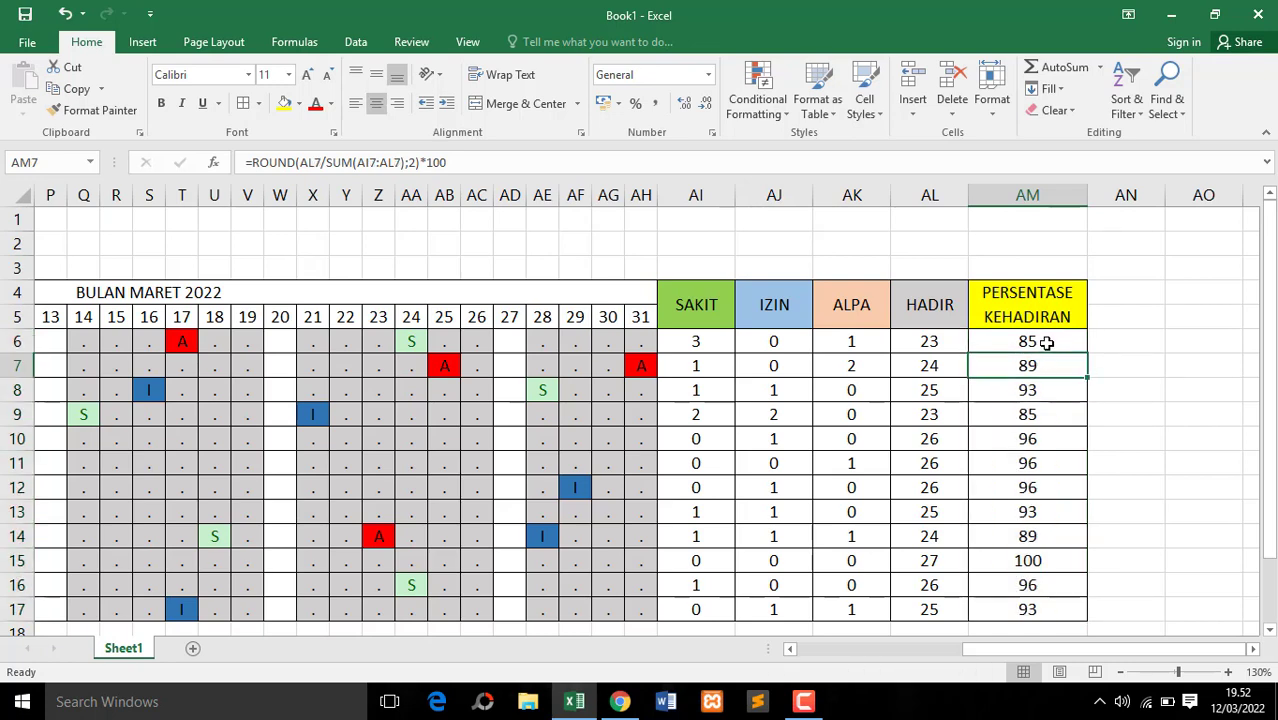
{"action": "left_click", "coordinate": [477, 161]}
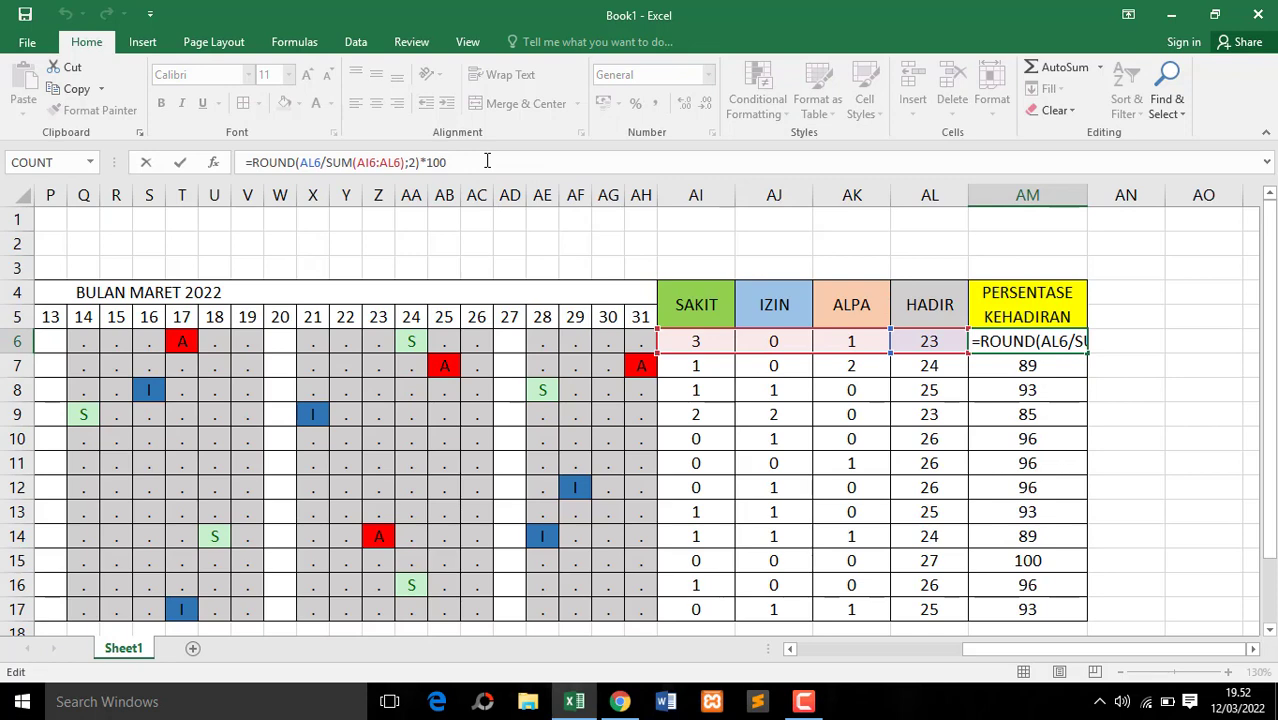
{"action": "type", "text": "&"}
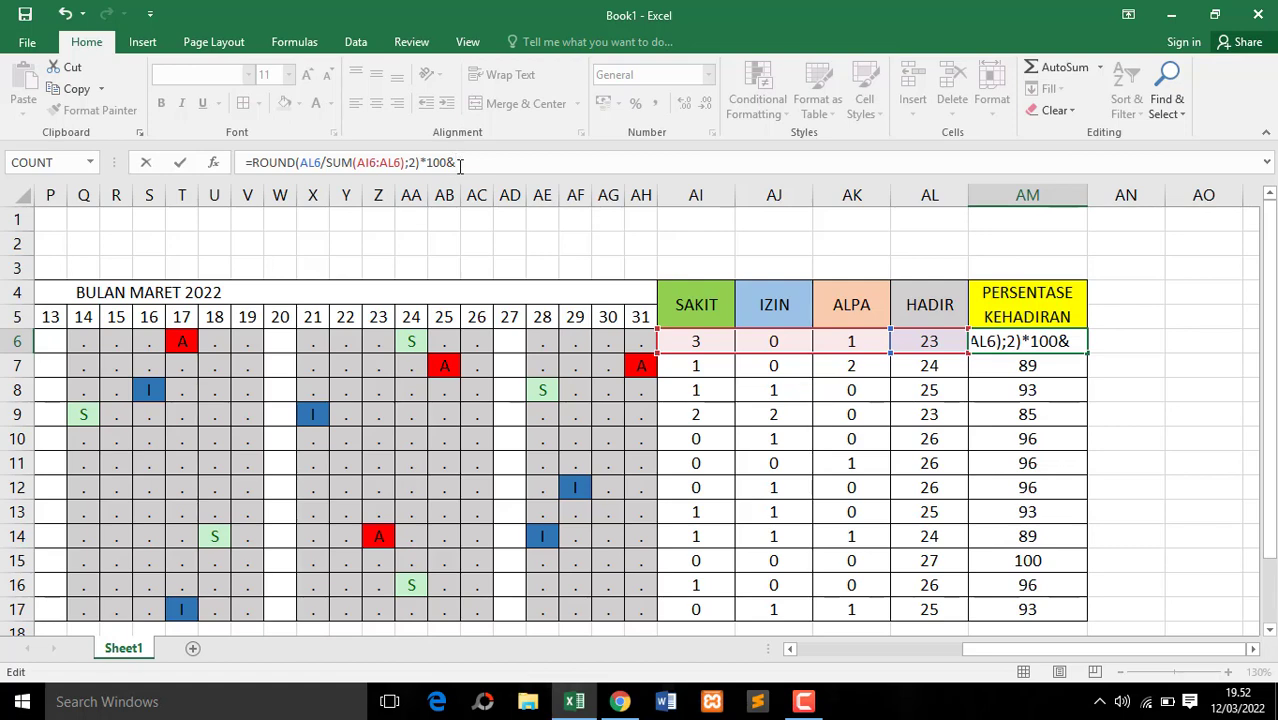
{"action": "type", "text": "\" %"}
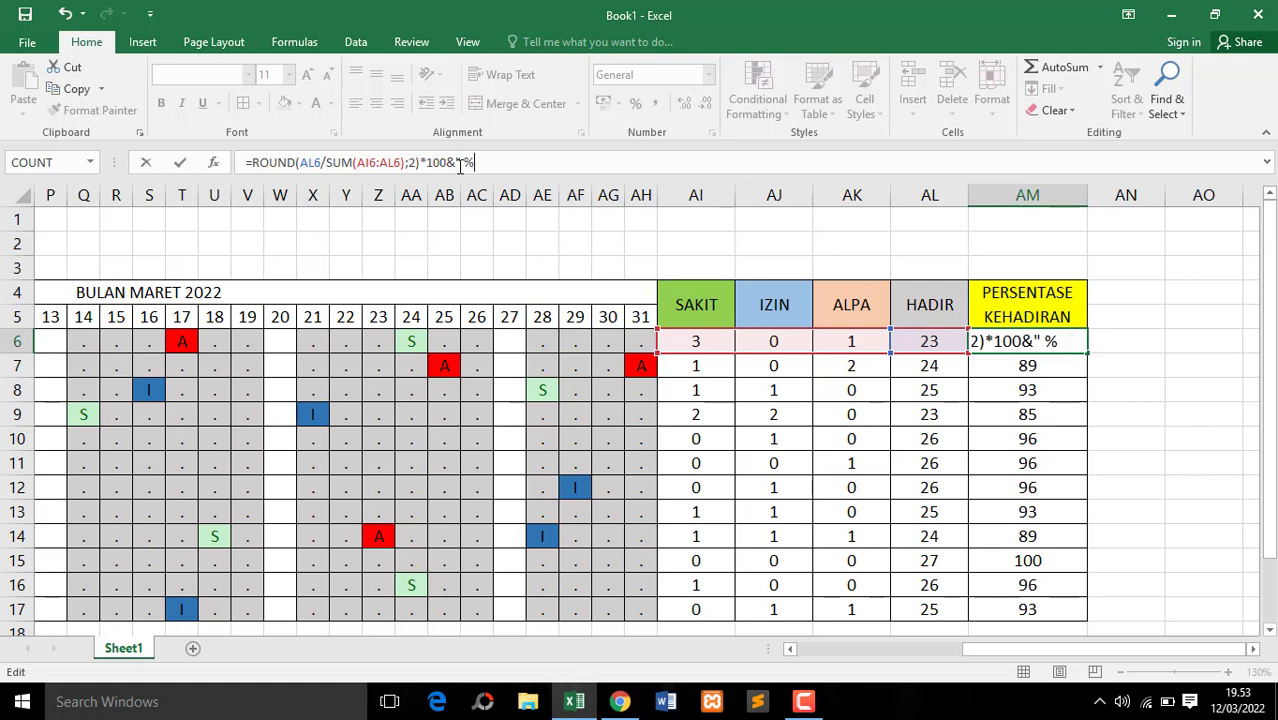
{"action": "key", "text": "BackSpace"}
{"action": "key", "text": "BackSpace"}
{"action": "type", "text": "%"}
{"action": "key", "text": "Return"}
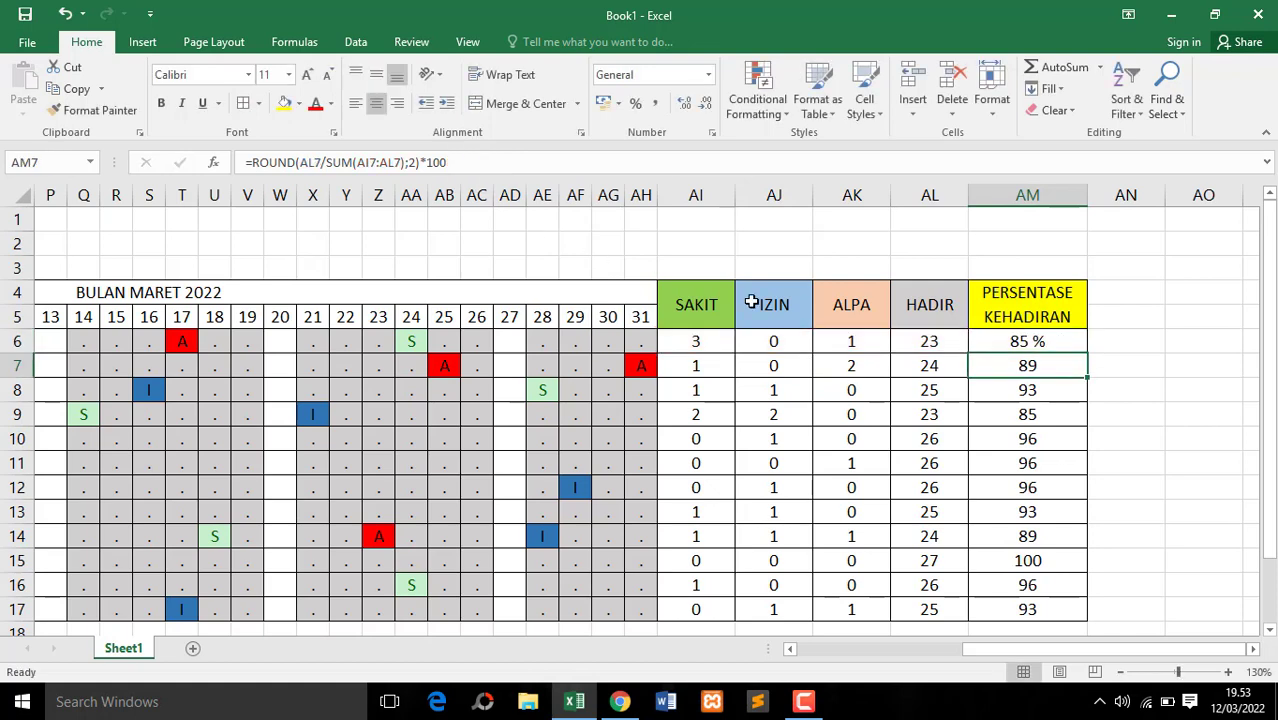
{"action": "left_click", "coordinate": [1069, 343]}
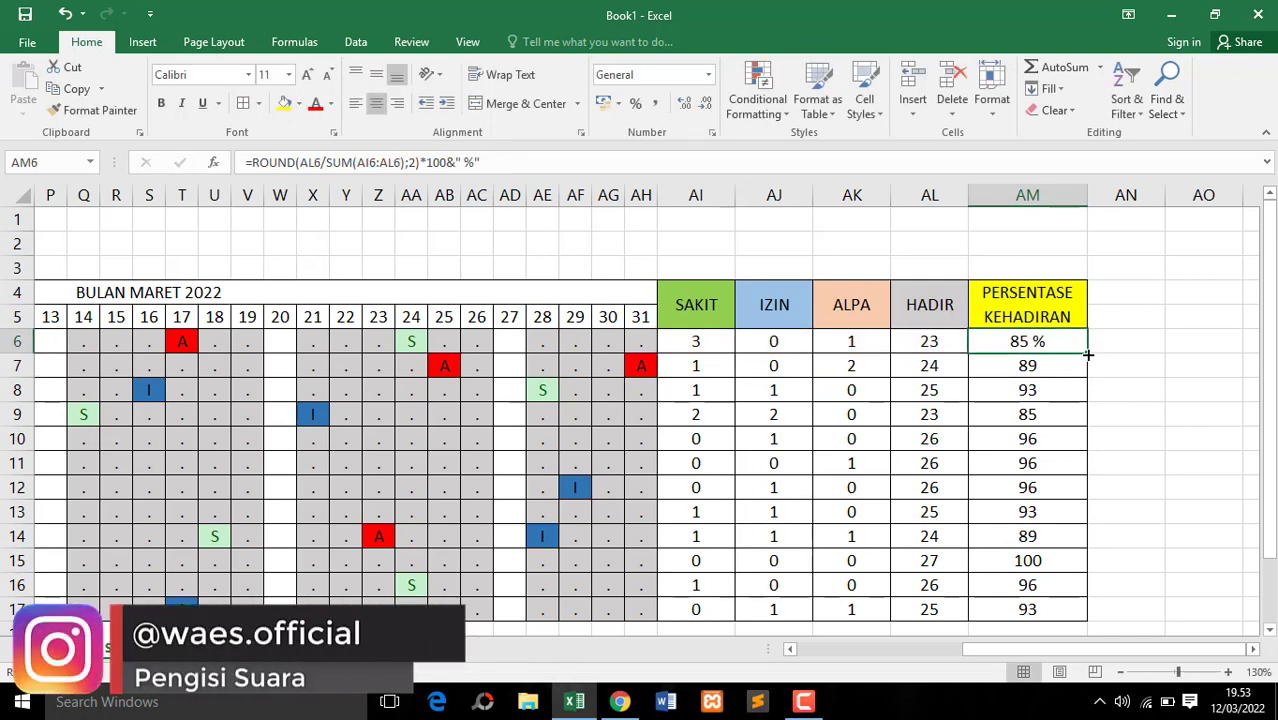
{"action": "left_click_drag", "start_coordinate": [1087, 376], "coordinate": [840, 672]}
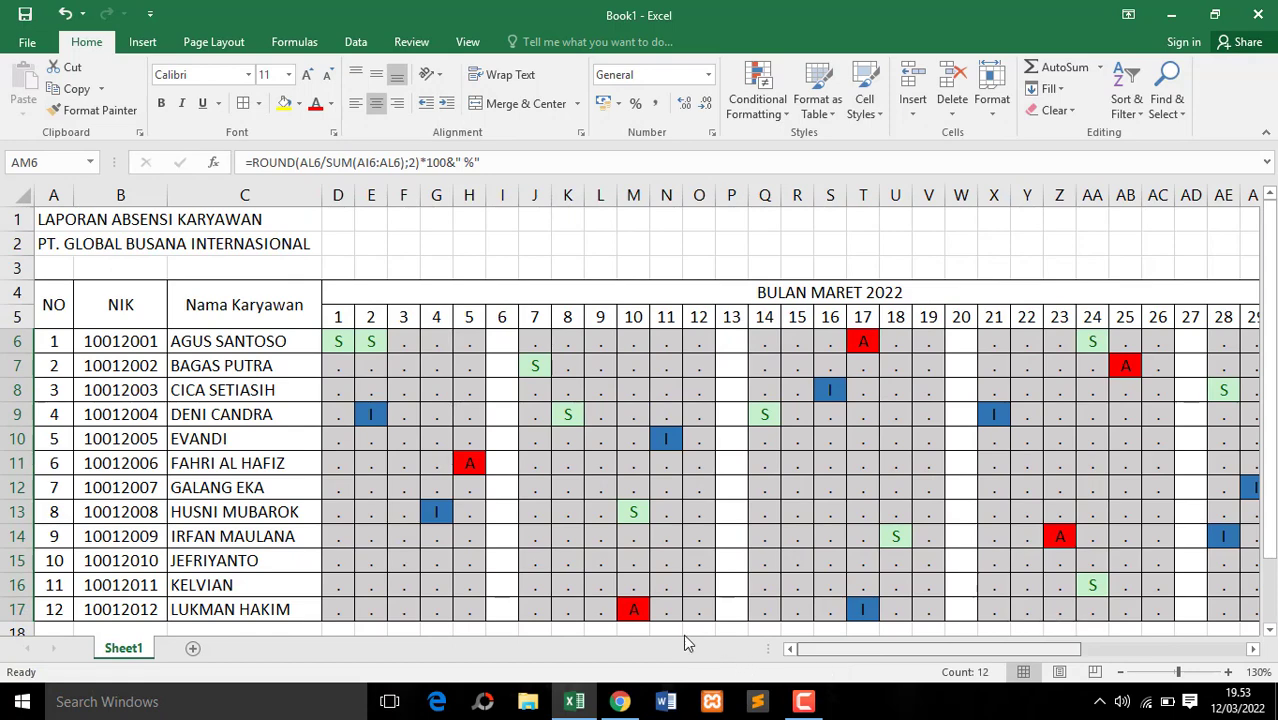
Fill the table header cells A4:AH5, from NO through day 31, with yellow
{"action": "left_click_drag", "start_coordinate": [54, 300], "coordinate": [925, 312]}
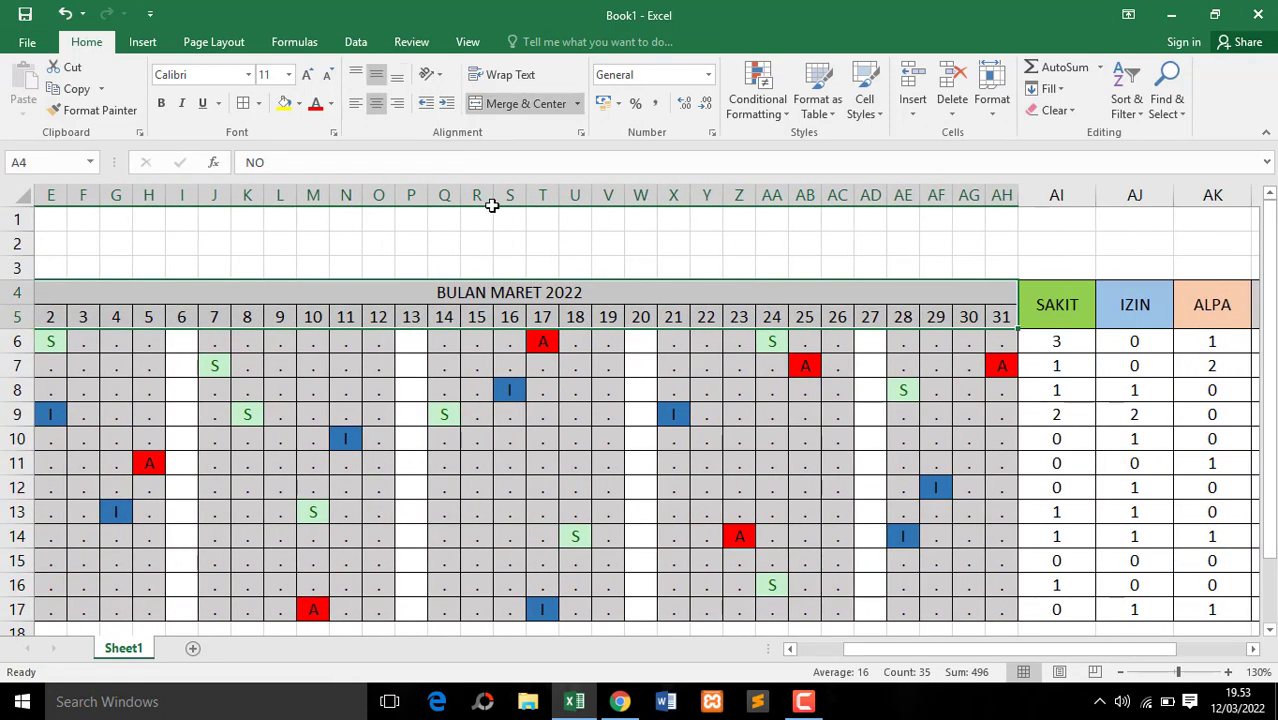
{"action": "left_click", "coordinate": [287, 105]}
{"action": "left_click", "coordinate": [377, 318]}
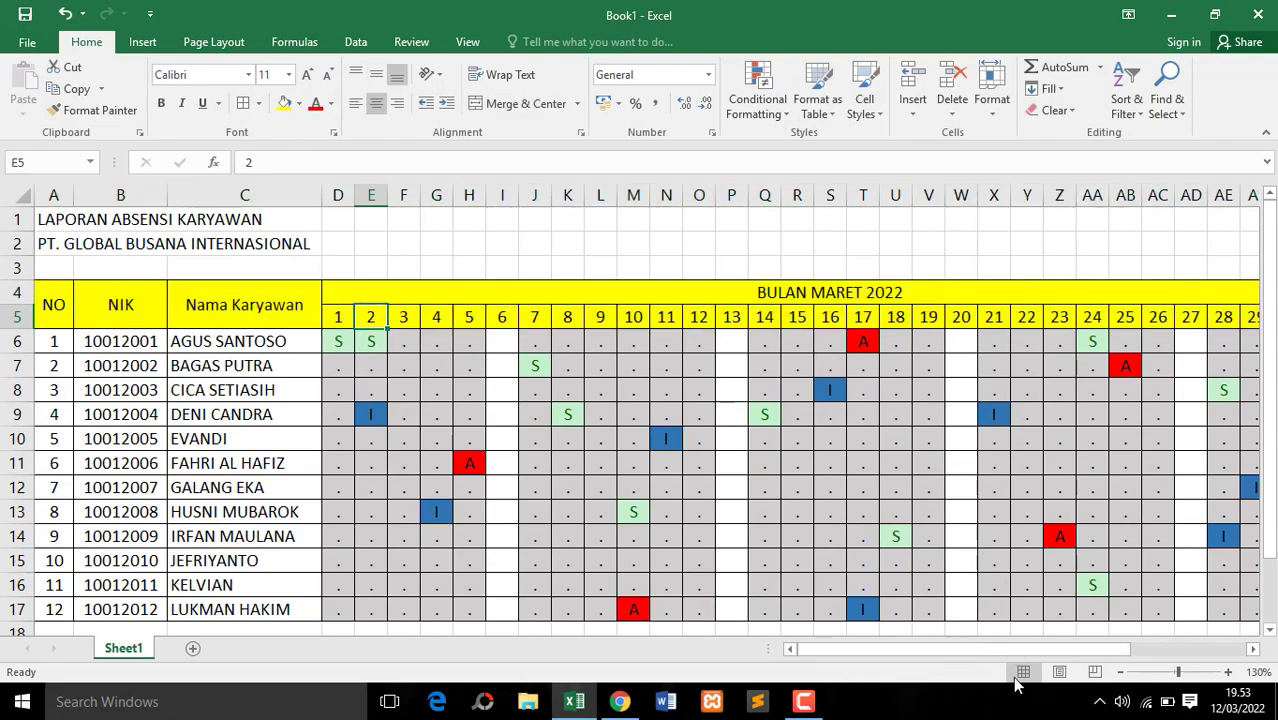
Merge and center the title LAPORAN ABSENSI KARYAWAN across A1:AM1 and the company name PT. GLOBAL BUSANA INTERNASIONAL across A2:AM2
{"action": "left_click", "coordinate": [1120, 672]}
{"action": "left_click", "coordinate": [1120, 672]}
{"action": "left_click", "coordinate": [1120, 672]}
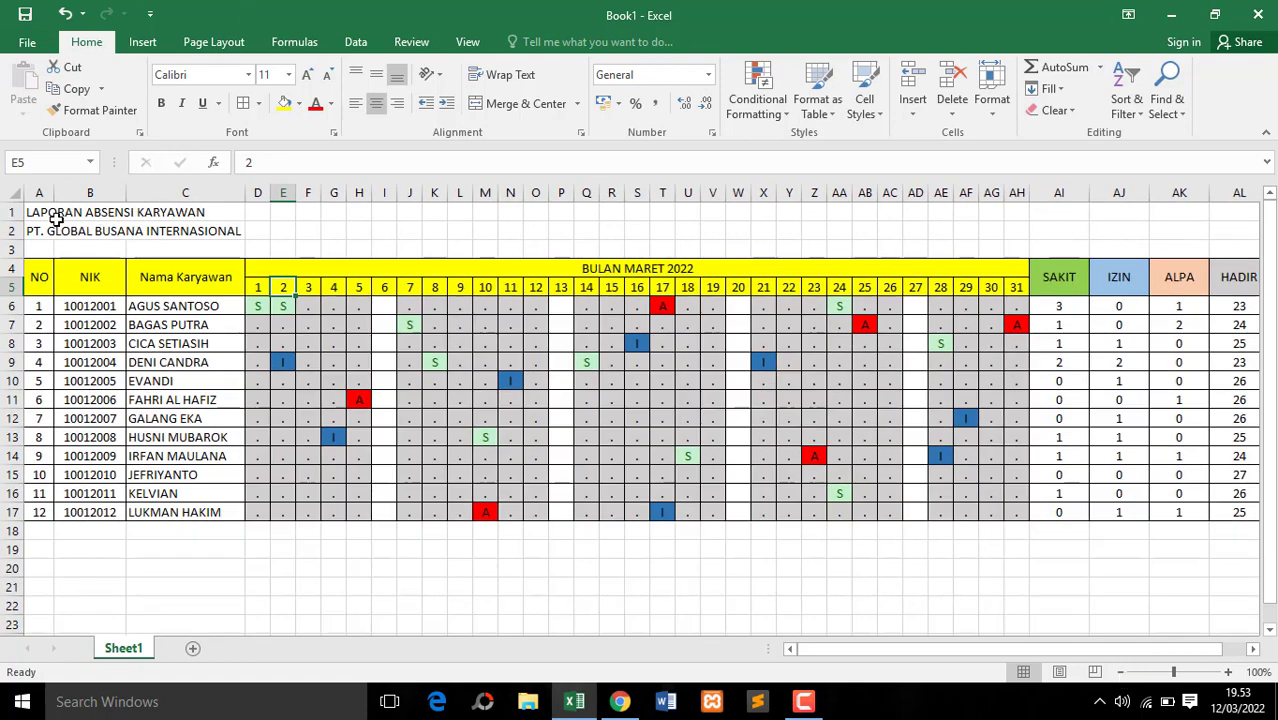
{"action": "left_click_drag", "start_coordinate": [40, 214], "coordinate": [1098, 212]}
{"action": "left_click", "coordinate": [486, 105]}
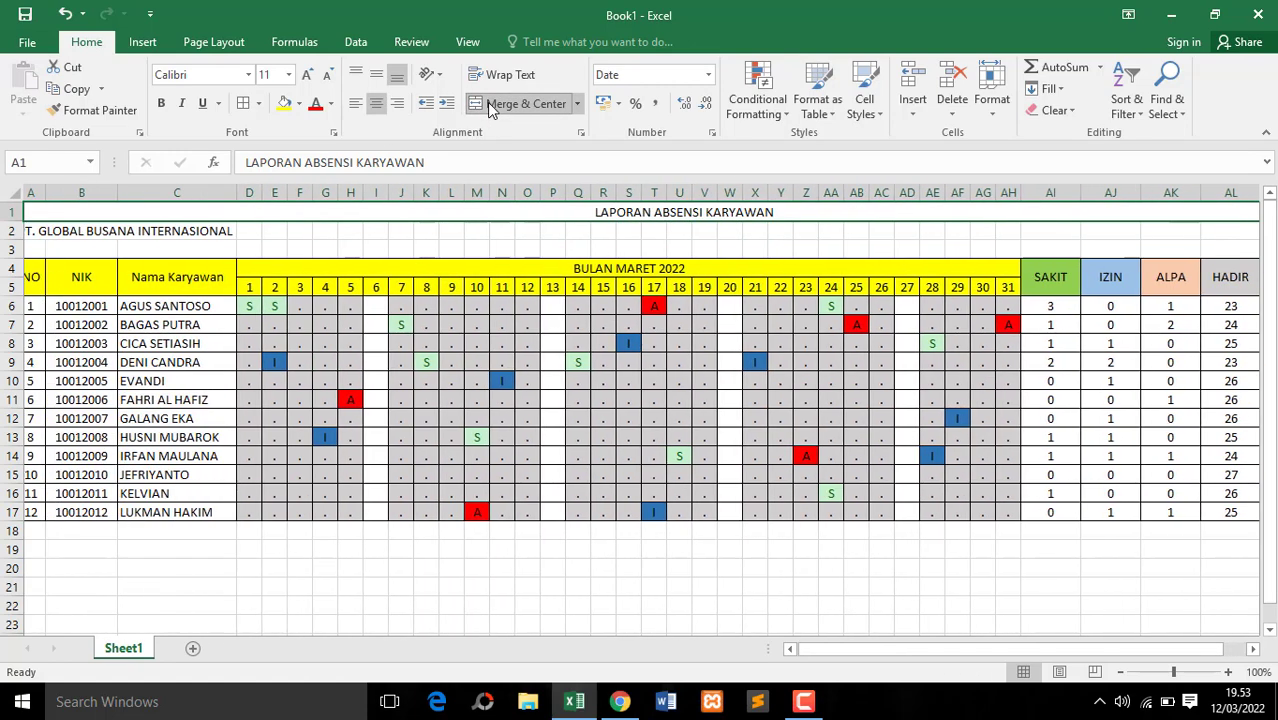
{"action": "left_click", "coordinate": [36, 232]}
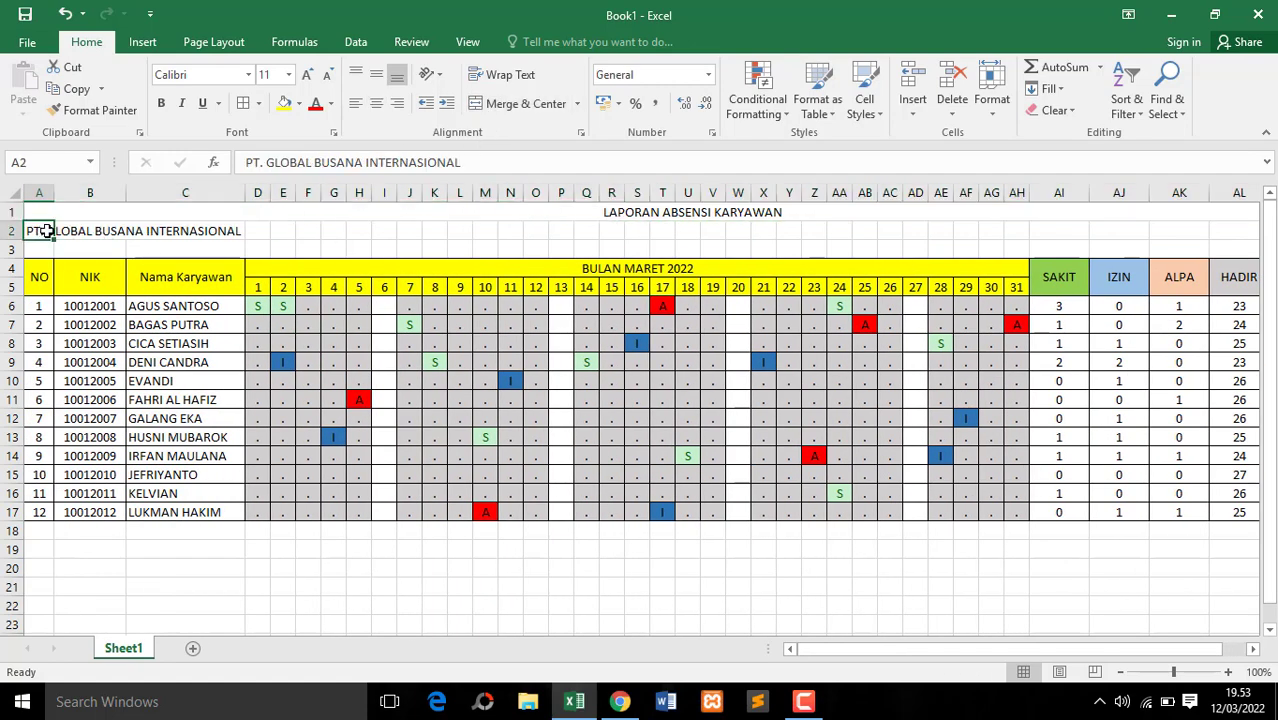
{"action": "left_click_drag", "start_coordinate": [40, 226], "coordinate": [1084, 228]}
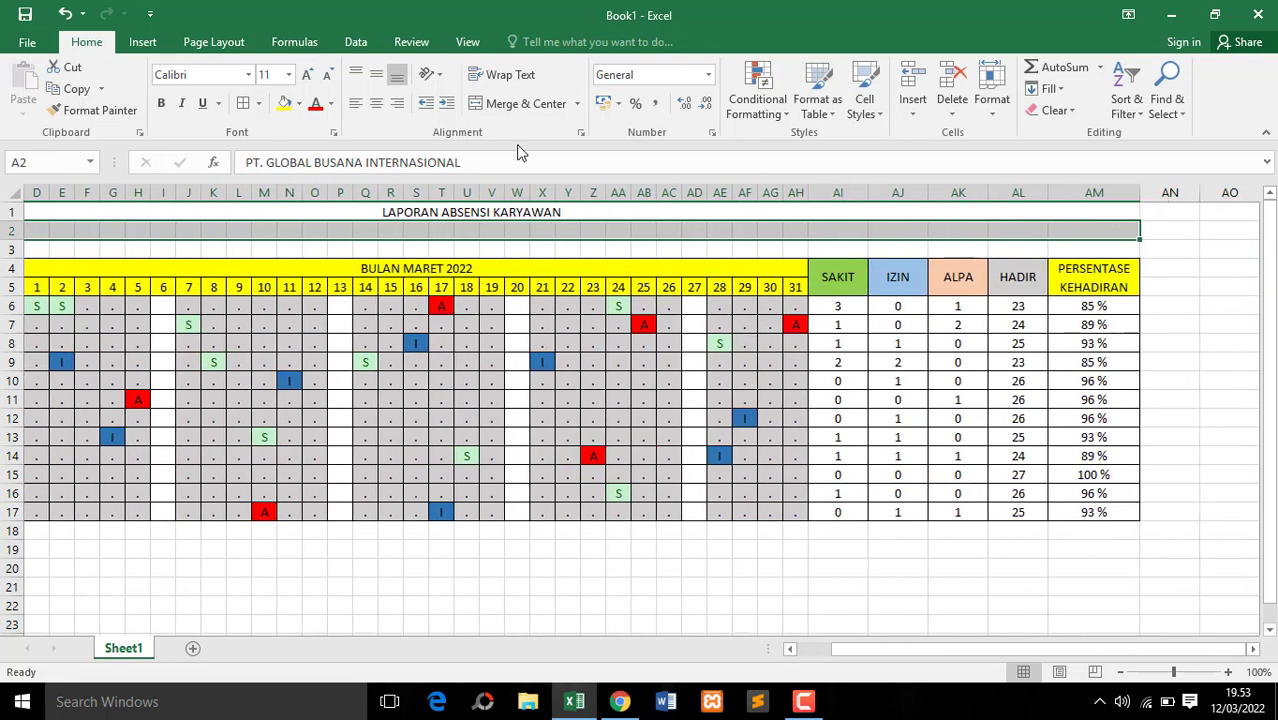
{"action": "left_click", "coordinate": [485, 104]}
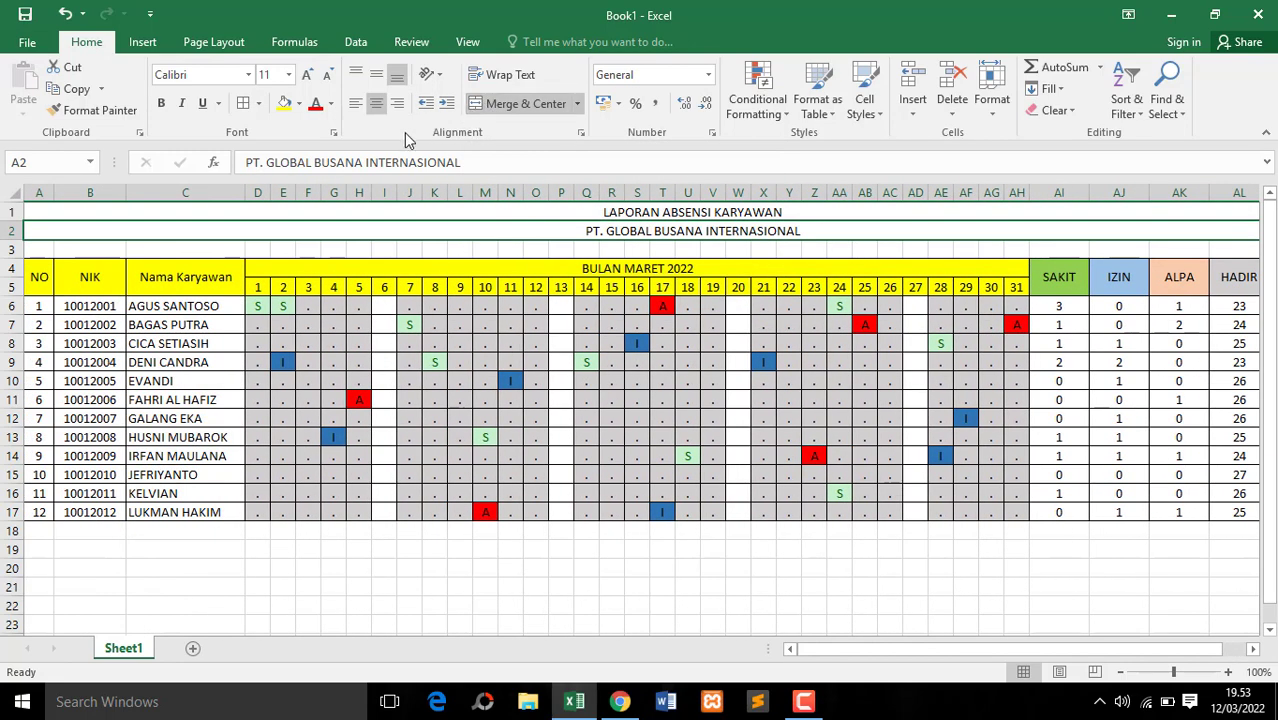
{"action": "left_click", "coordinate": [454, 247]}
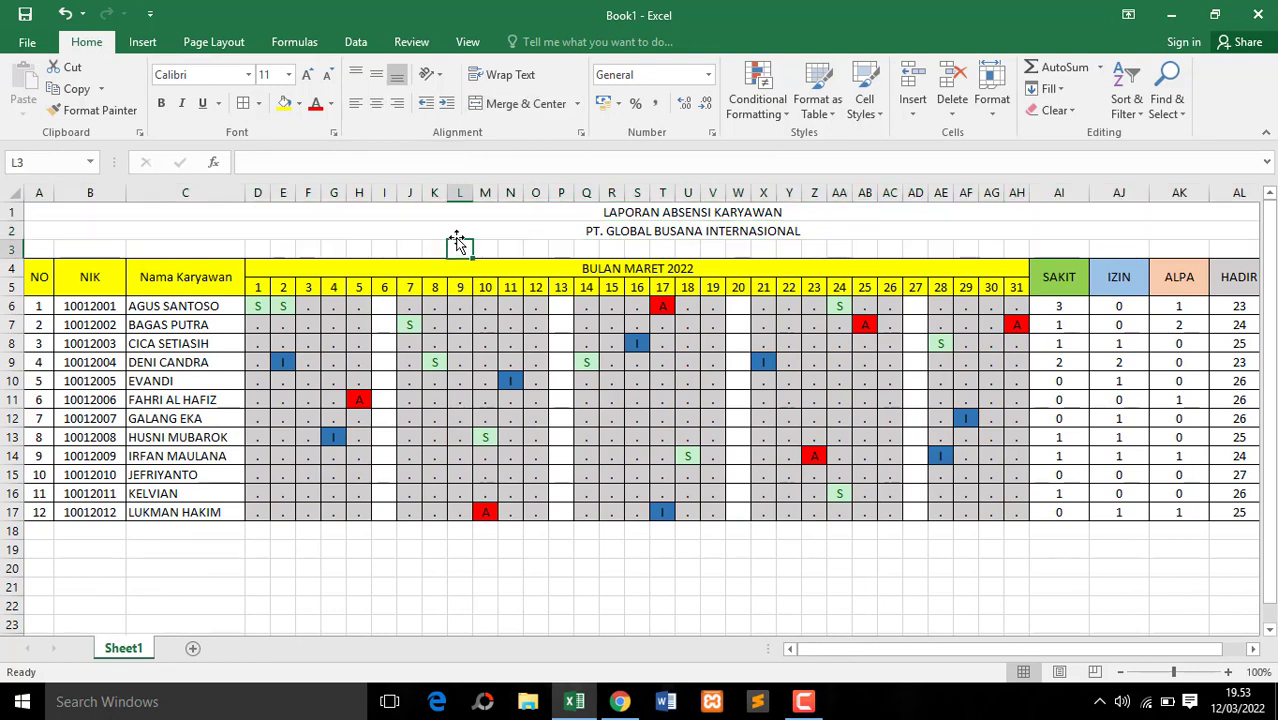
{"action": "left_click", "coordinate": [459, 232]}
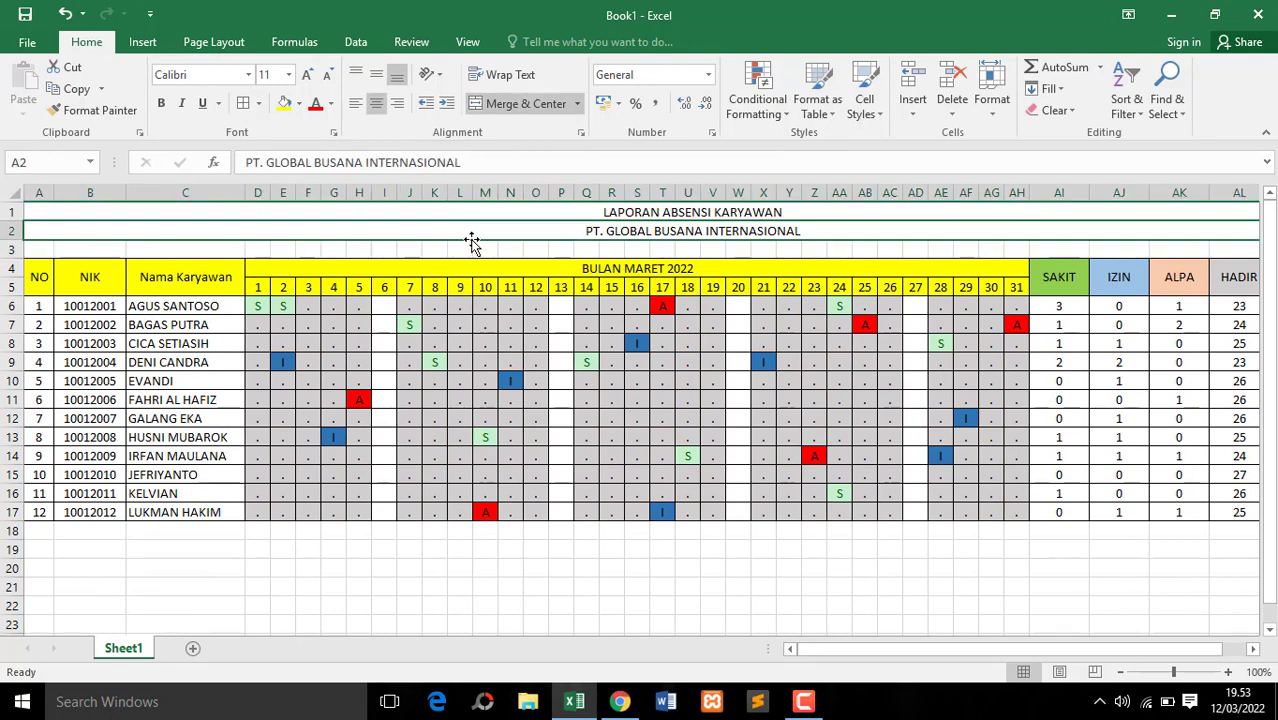
{"action": "left_click", "coordinate": [543, 266]}
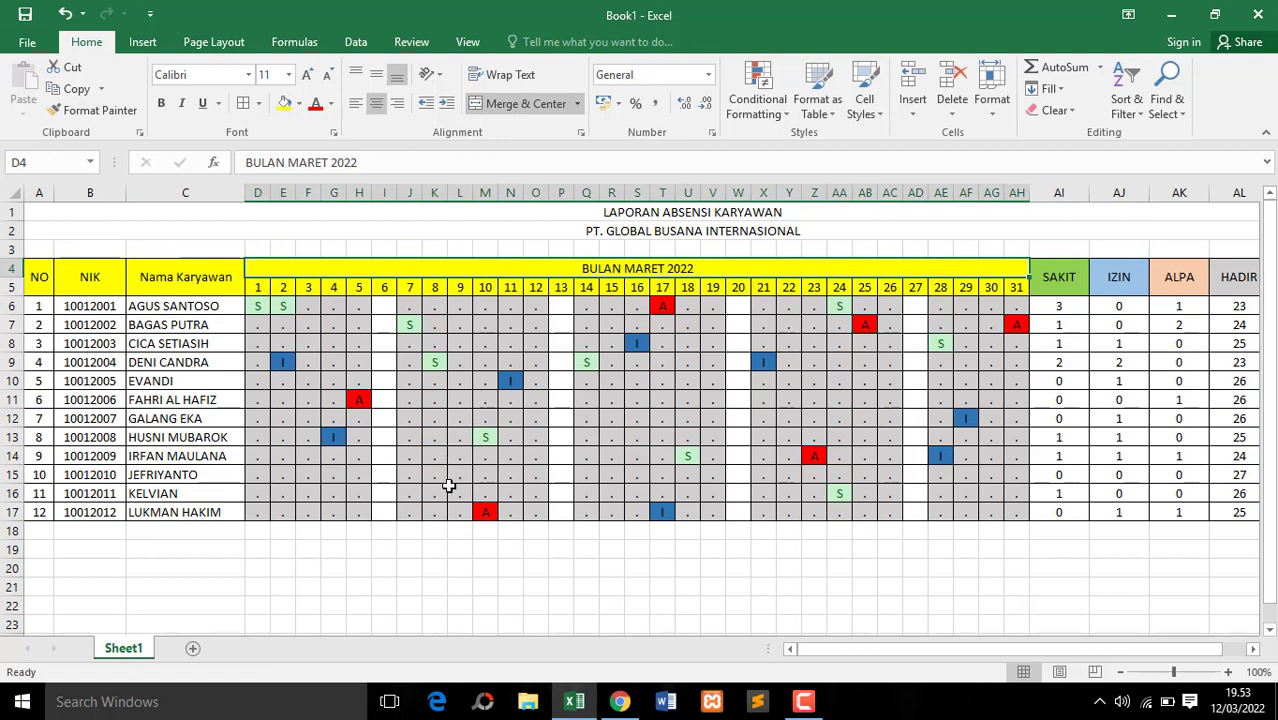